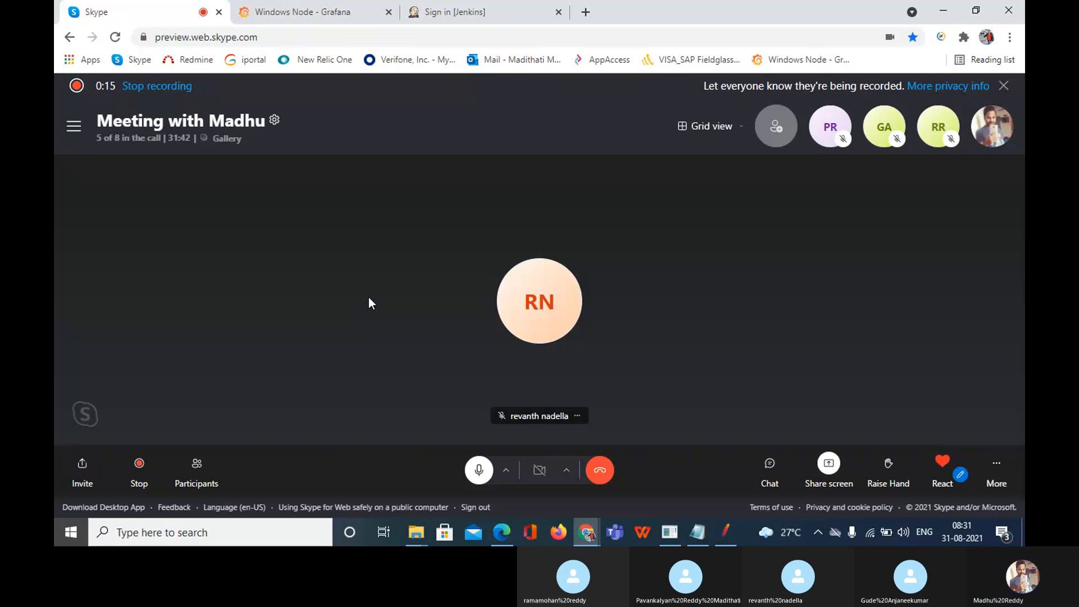
pyautogui.click(495, 10)
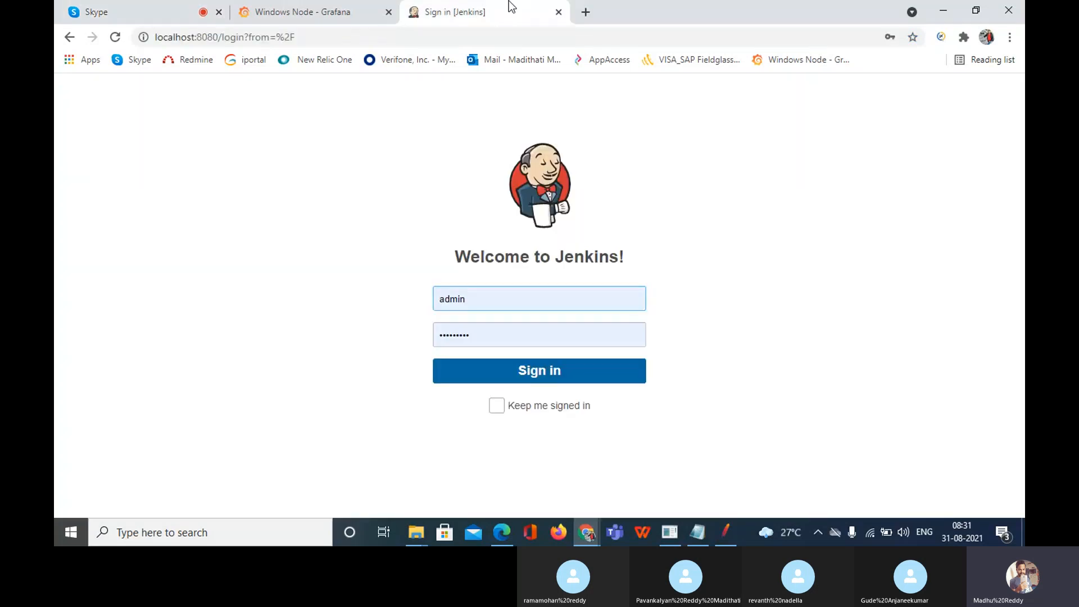
pyautogui.click(135, 7)
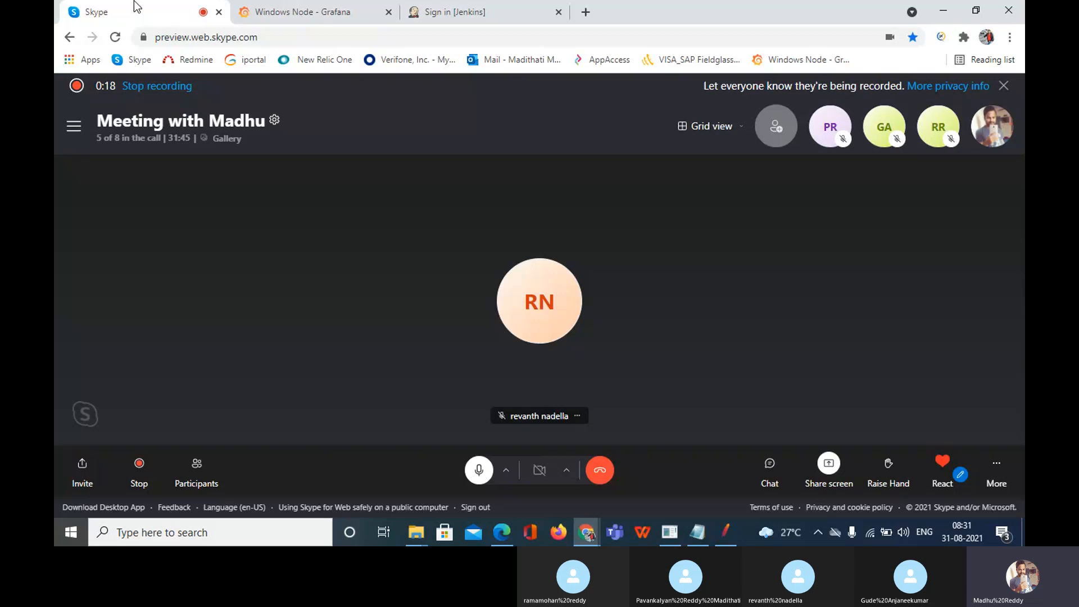
pyautogui.click(480, 8)
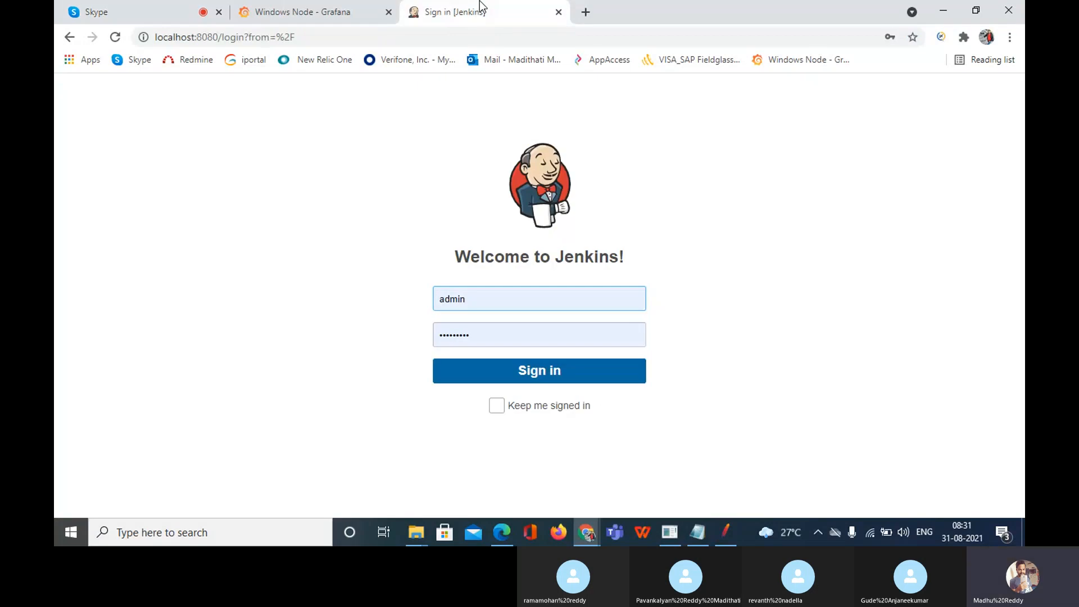
pyautogui.click(140, 8)
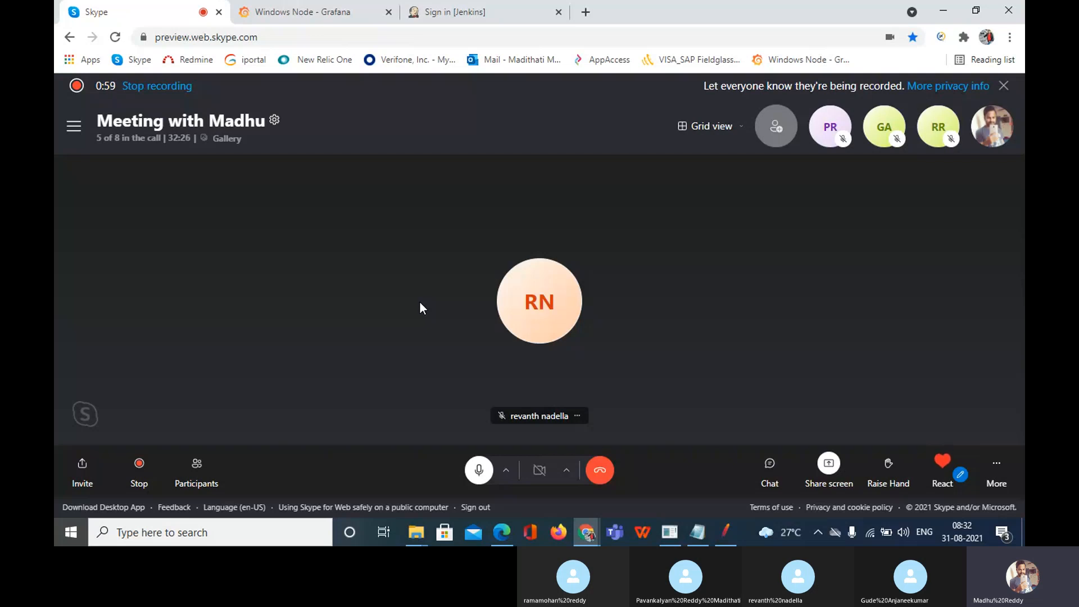
pyautogui.click(465, 10)
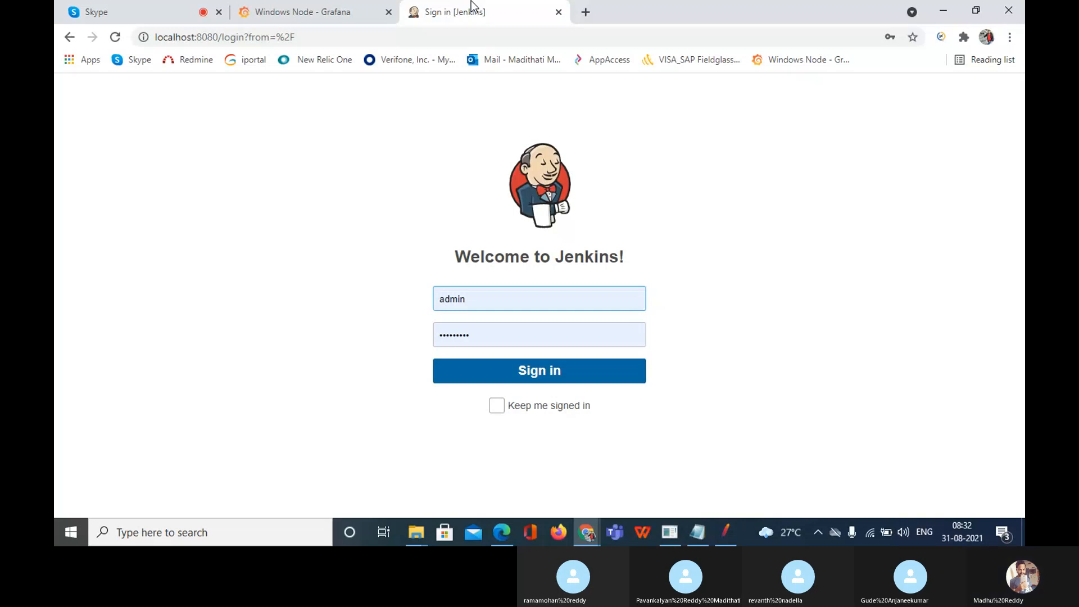
pyautogui.click(123, 2)
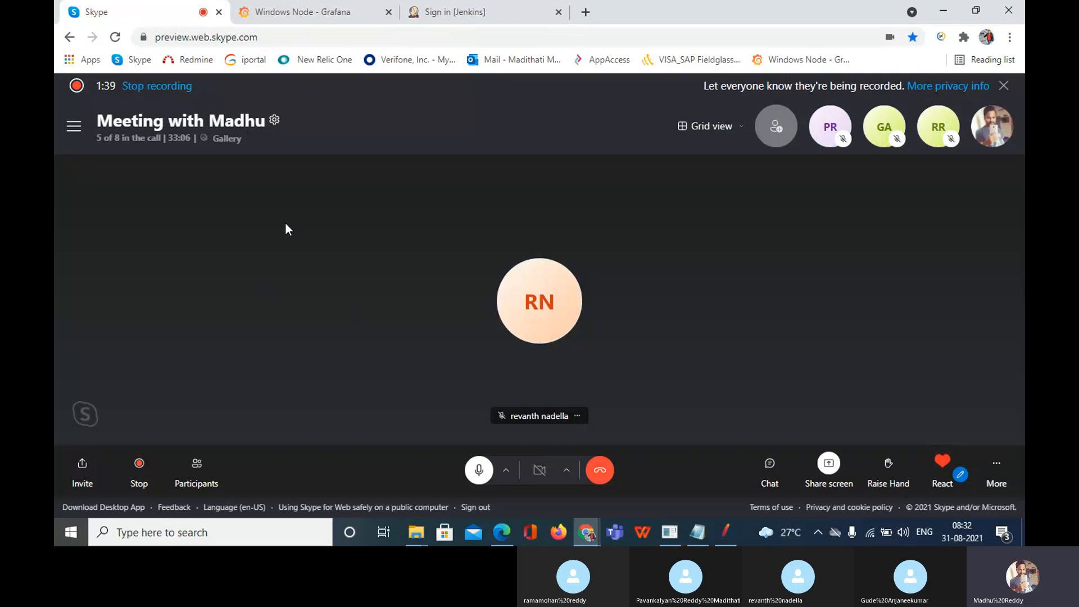
# Step: Switch to the Jenkins sign-in page on localhost:8080 and reload it
pyautogui.click(446, 10)
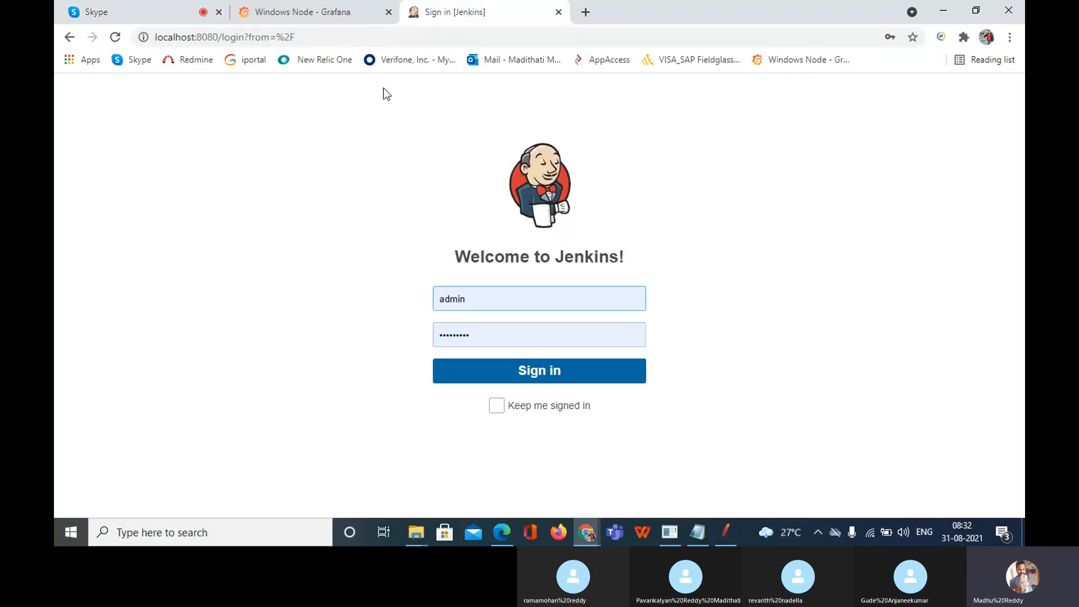
pyautogui.click(348, 40)
pyautogui.hotkey('ctrl', 'a')
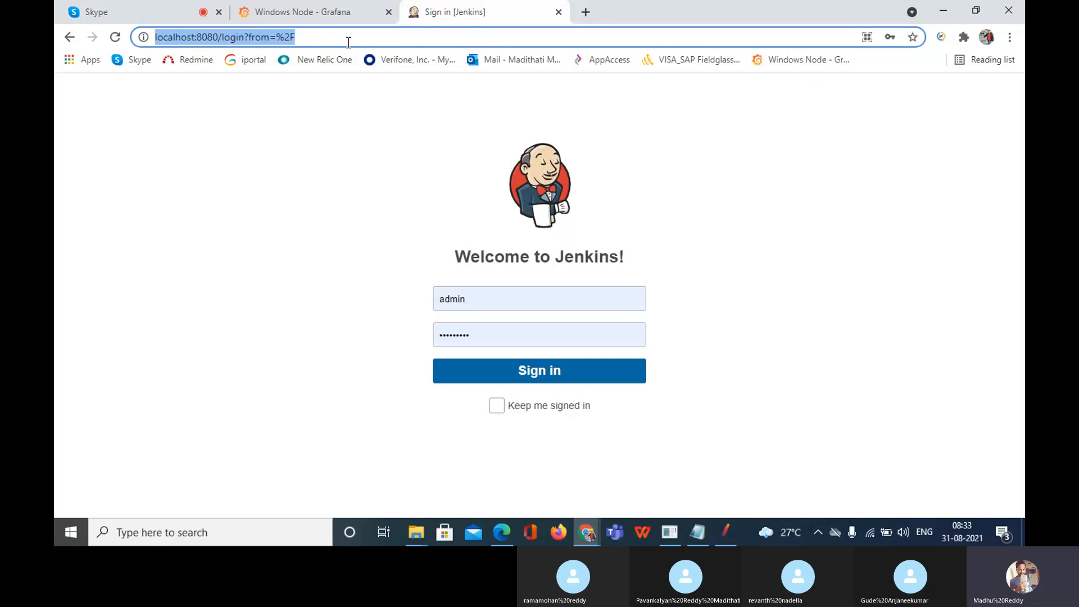
pyautogui.click(354, 119)
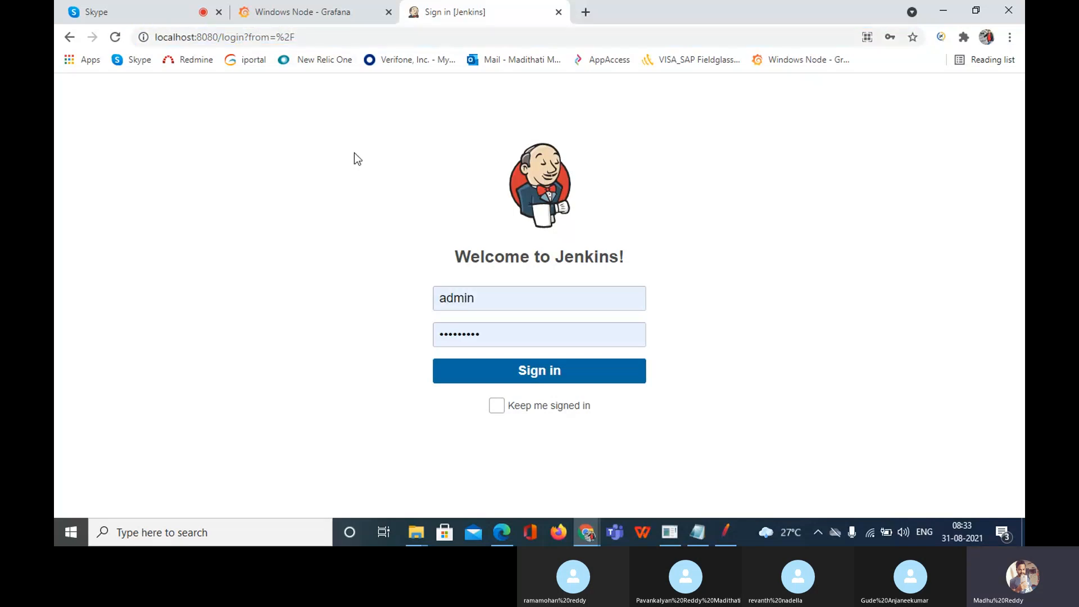
pyautogui.click(339, 42)
pyautogui.press('Return')
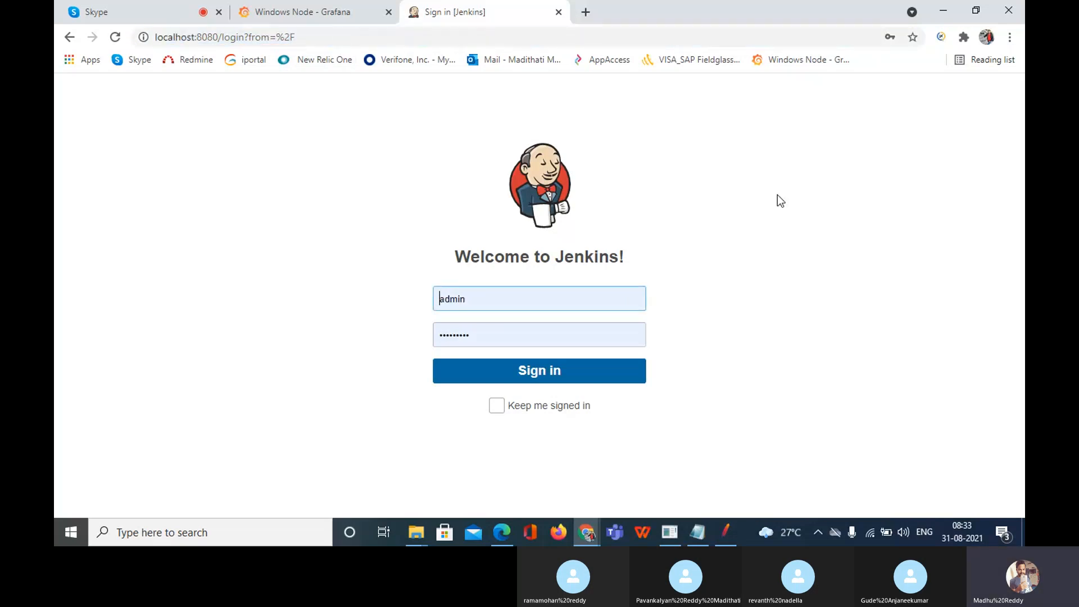
# Step: Sign in to Jenkins as admin with the saved credentials and display the dashboard
pyautogui.click(494, 303)
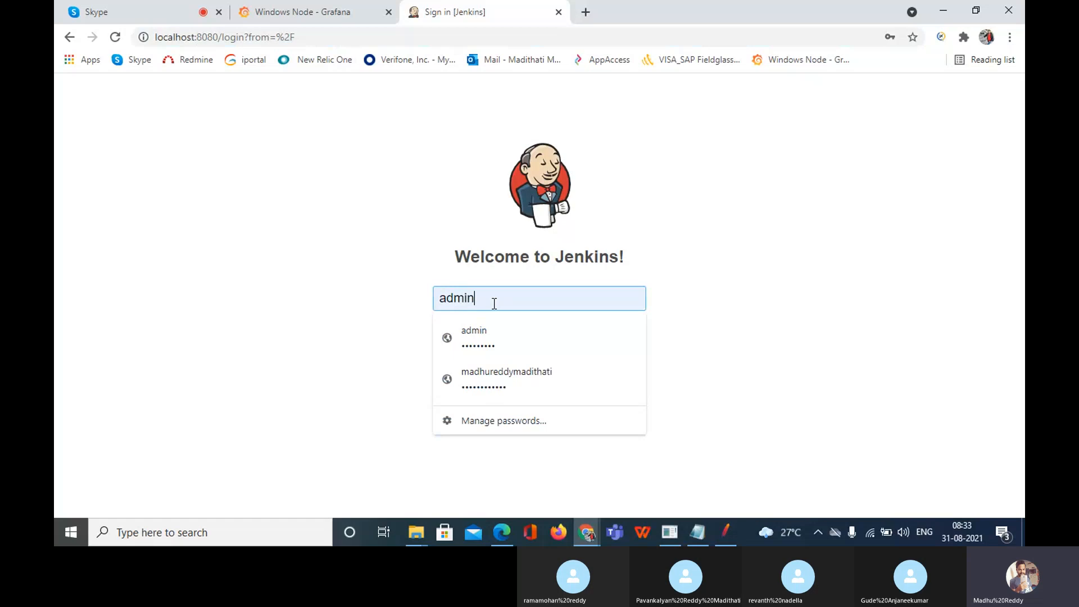
pyautogui.doubleClick(527, 301)
pyautogui.click(758, 273)
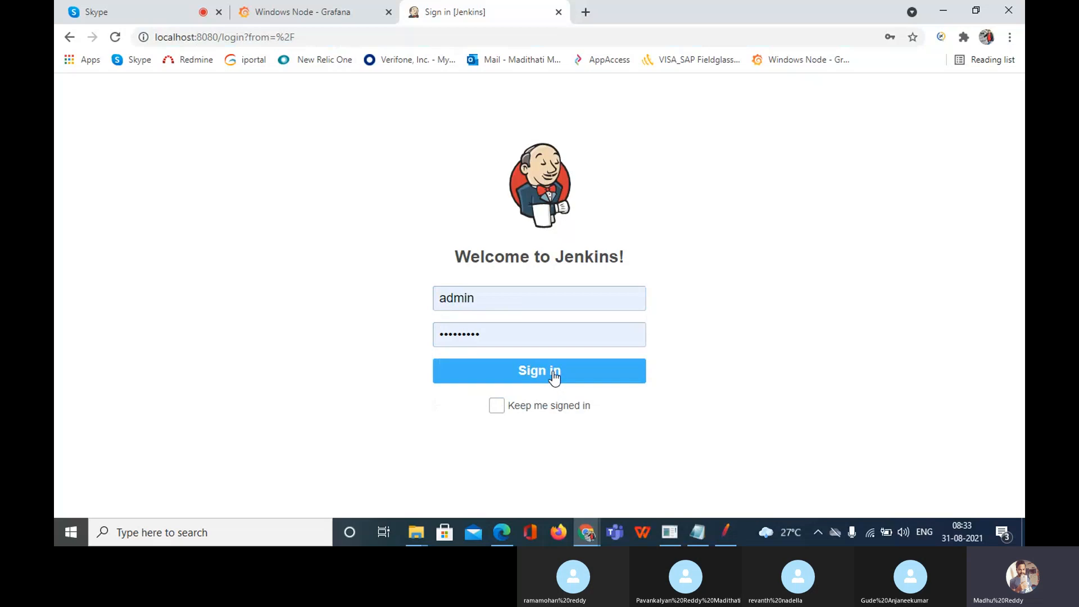
pyautogui.click(522, 377)
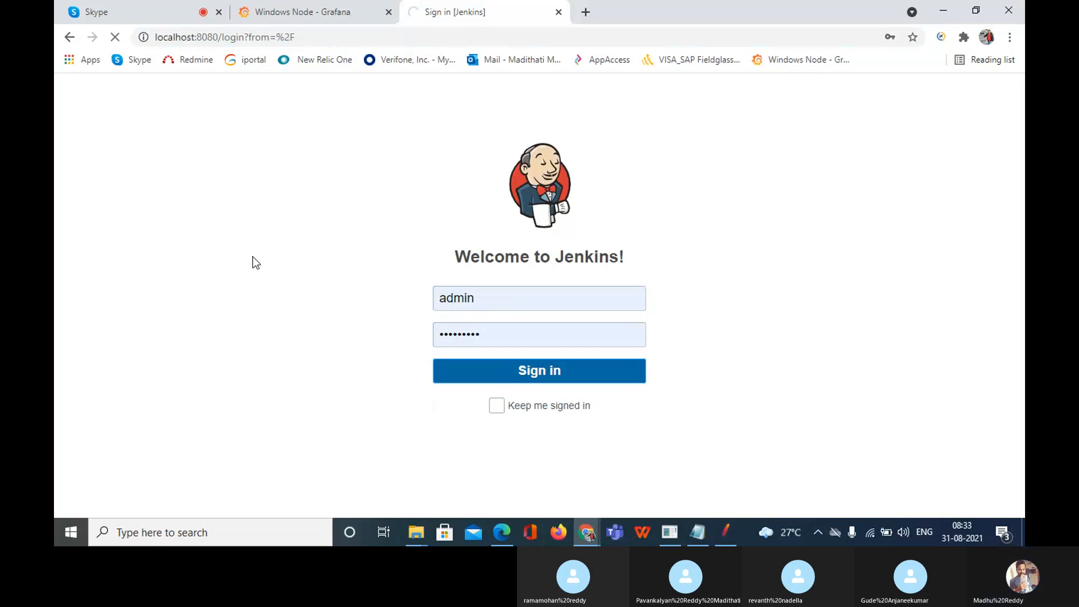
pyautogui.click(114, 8)
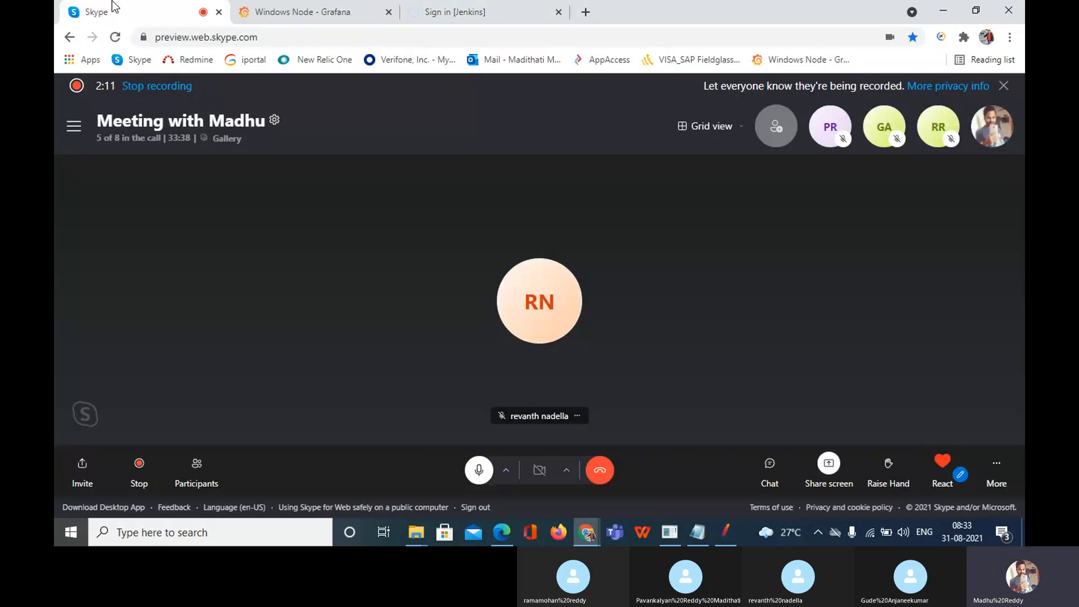
pyautogui.click(479, 9)
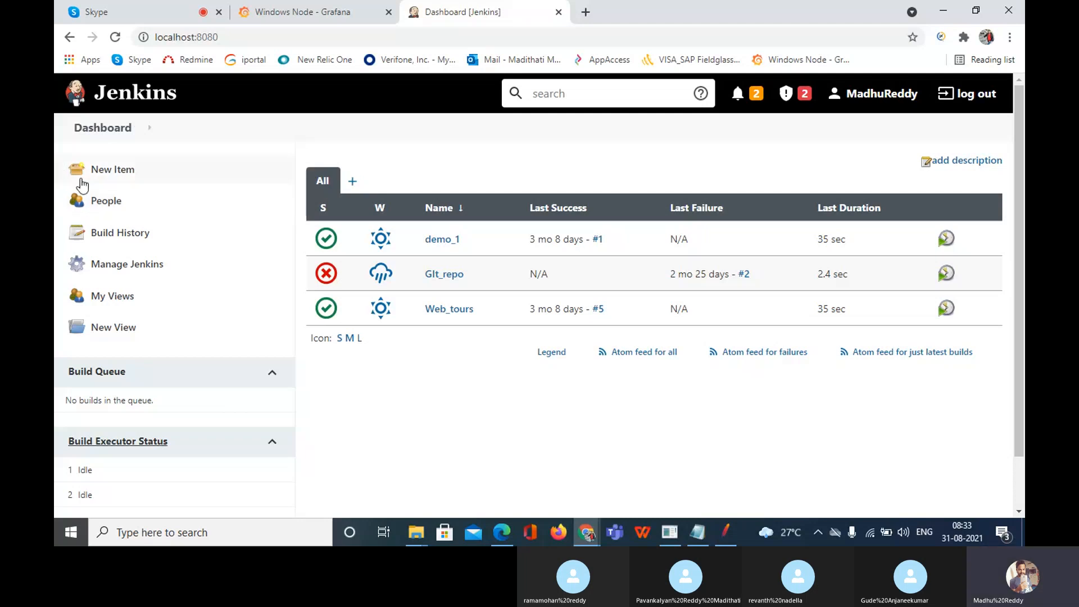
# Step: Create a new Jenkins item named Demo_Class as a Freestyle project
pyautogui.click(114, 176)
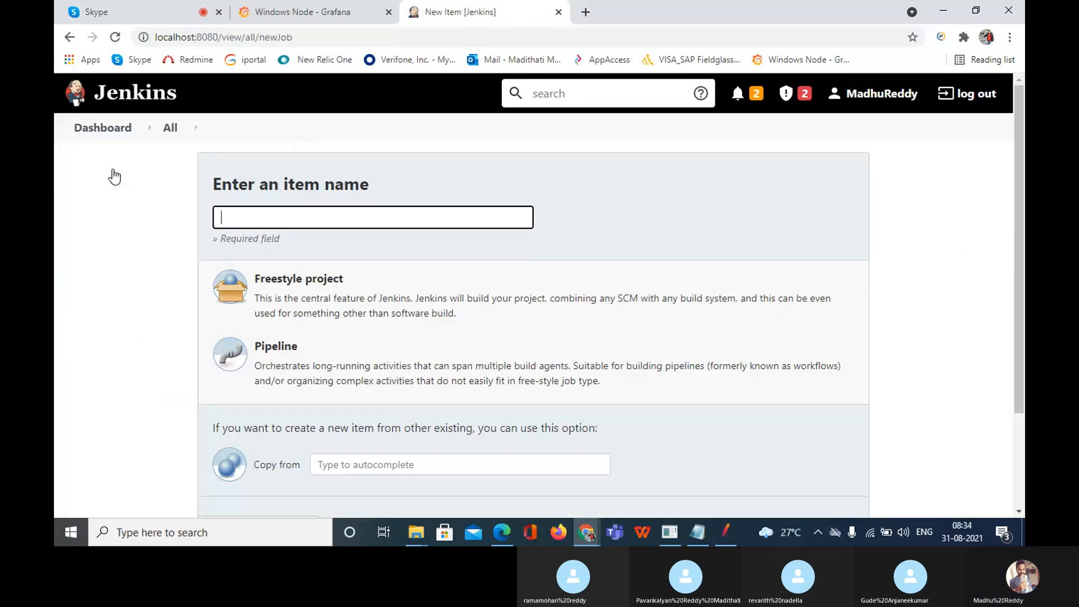
pyautogui.click(259, 217)
pyautogui.write('De')
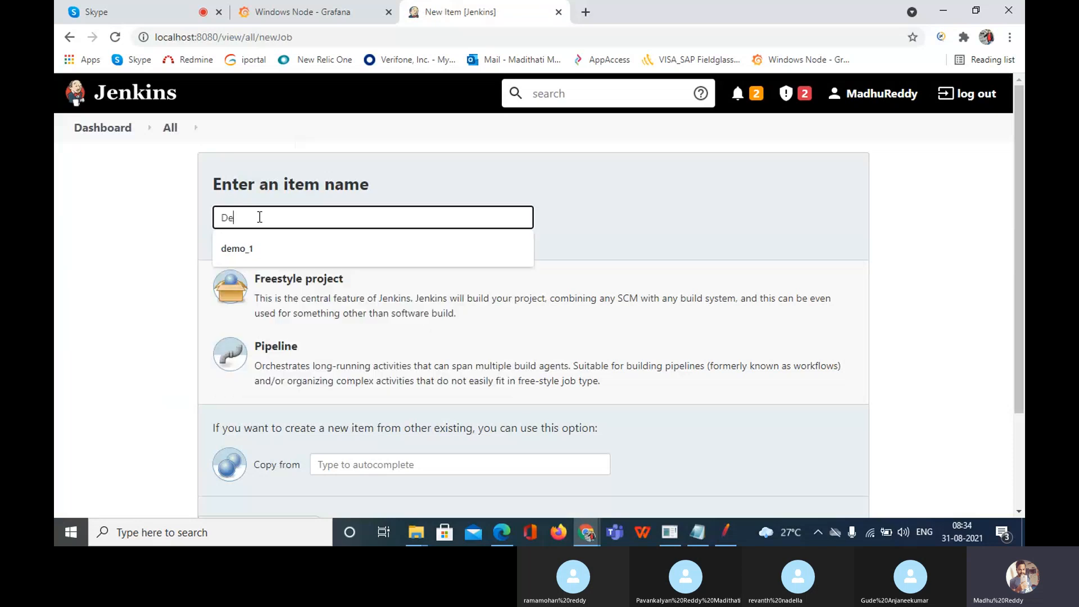
pyautogui.write('mo_Class')
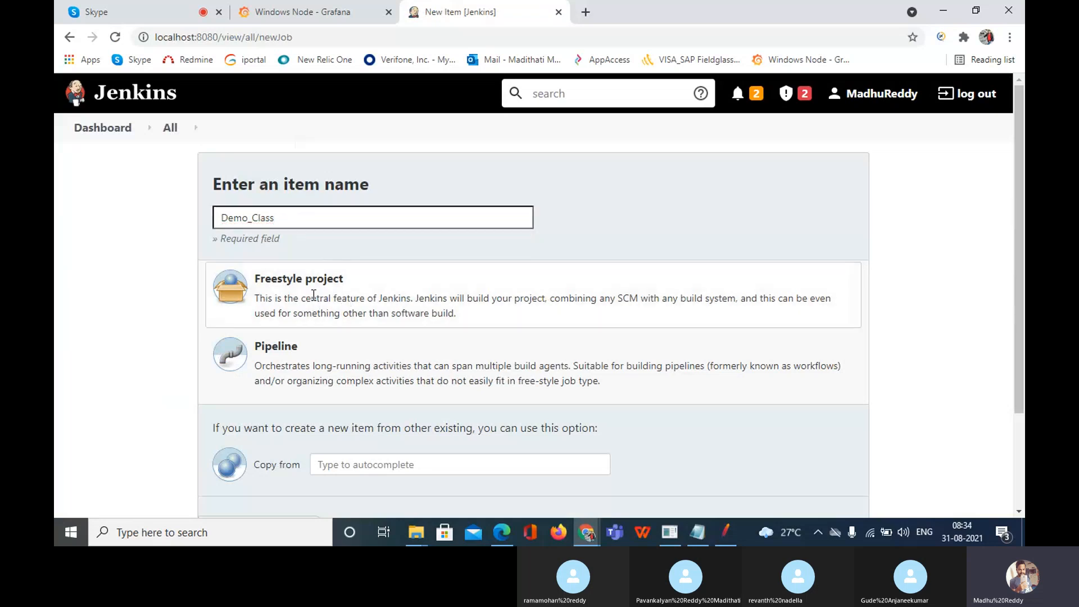
pyautogui.scroll(-1, 358, 298)
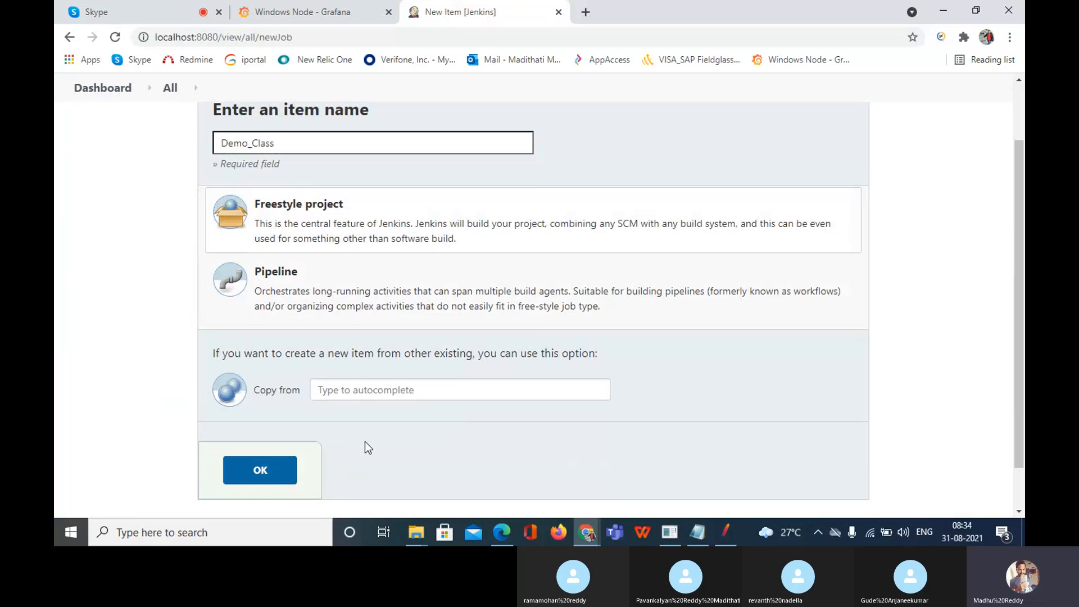
pyautogui.scroll(1, 360, 447)
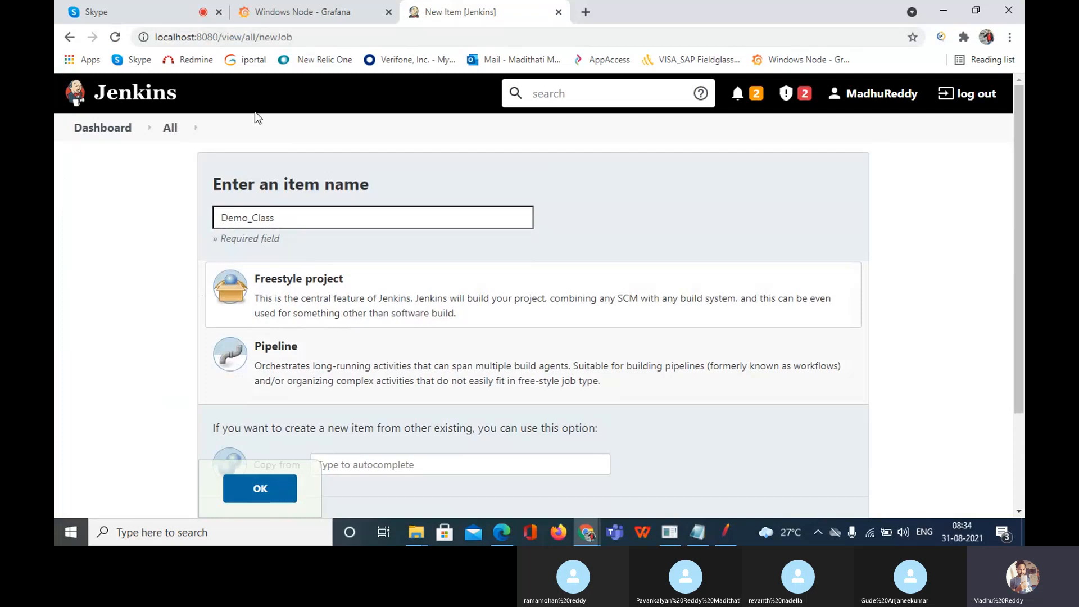
pyautogui.scroll(-1, 434, 249)
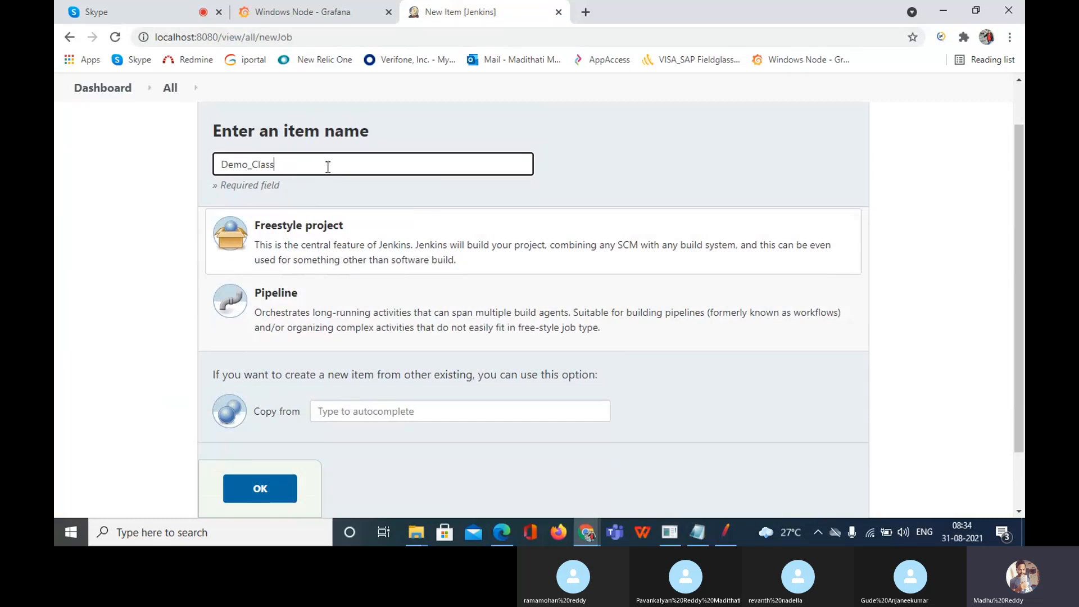
pyautogui.click(348, 244)
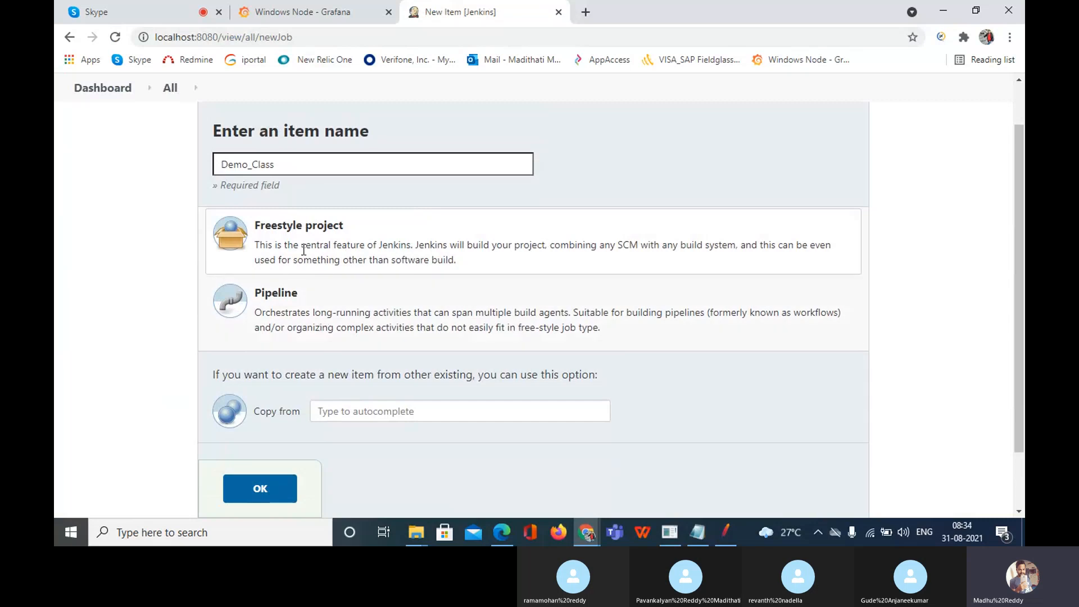
pyautogui.click(266, 493)
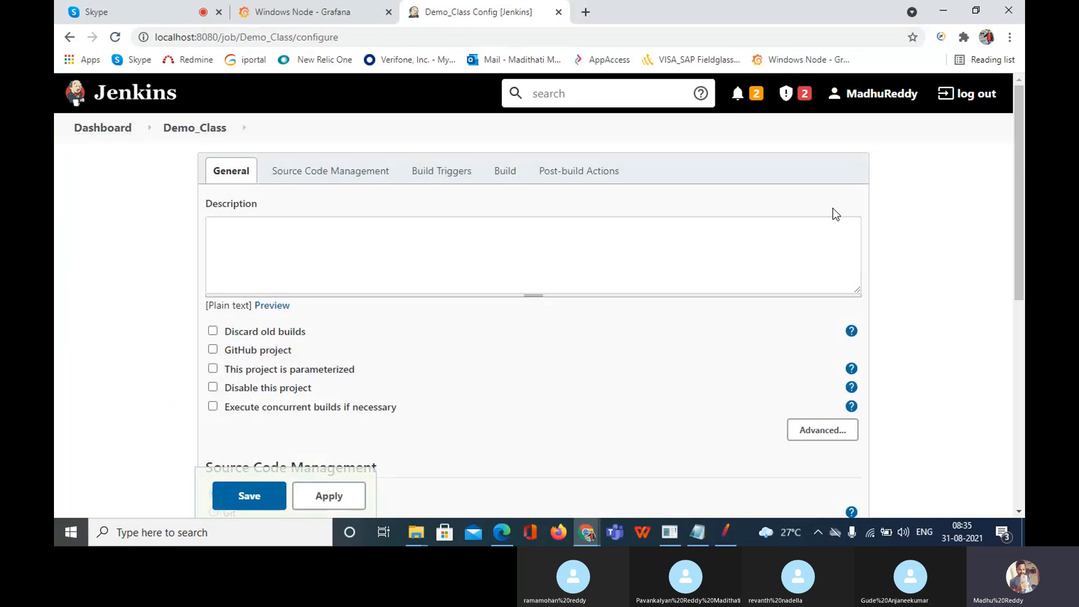
# Step: Enter "this is job created for build V1.1" as the description of the Demo_Class job
pyautogui.scroll(-5, 956, 298)
pyautogui.scroll(5, 957, 298)
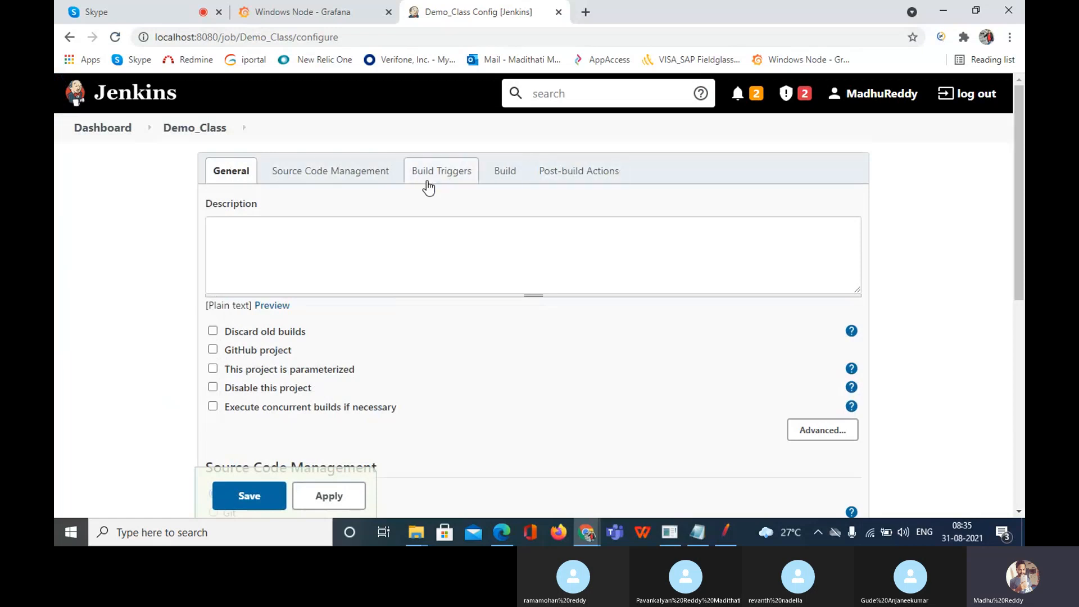
pyautogui.click(261, 235)
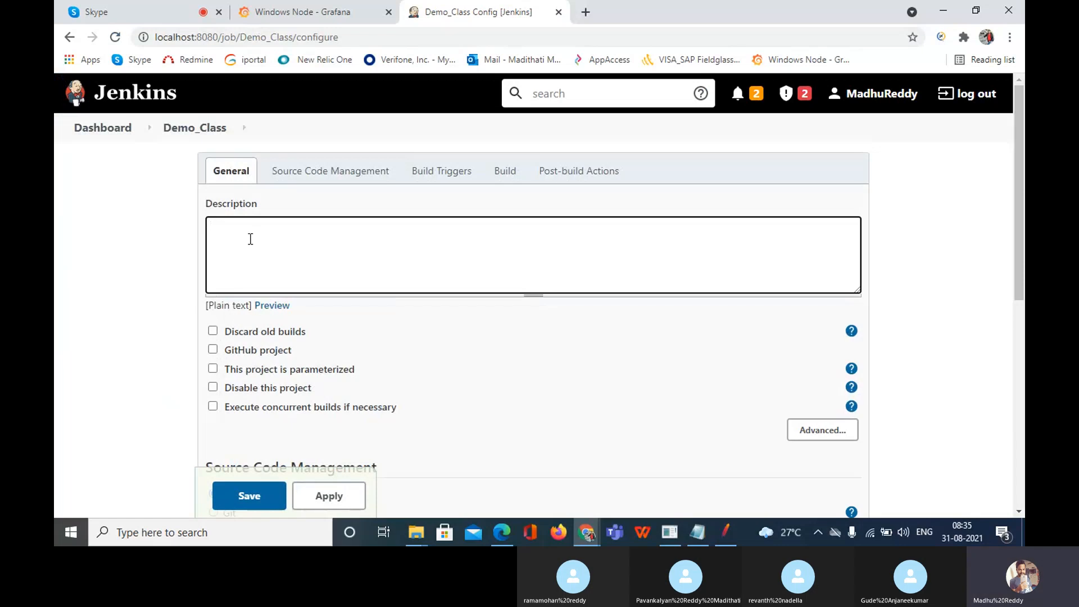
pyautogui.write('this ')
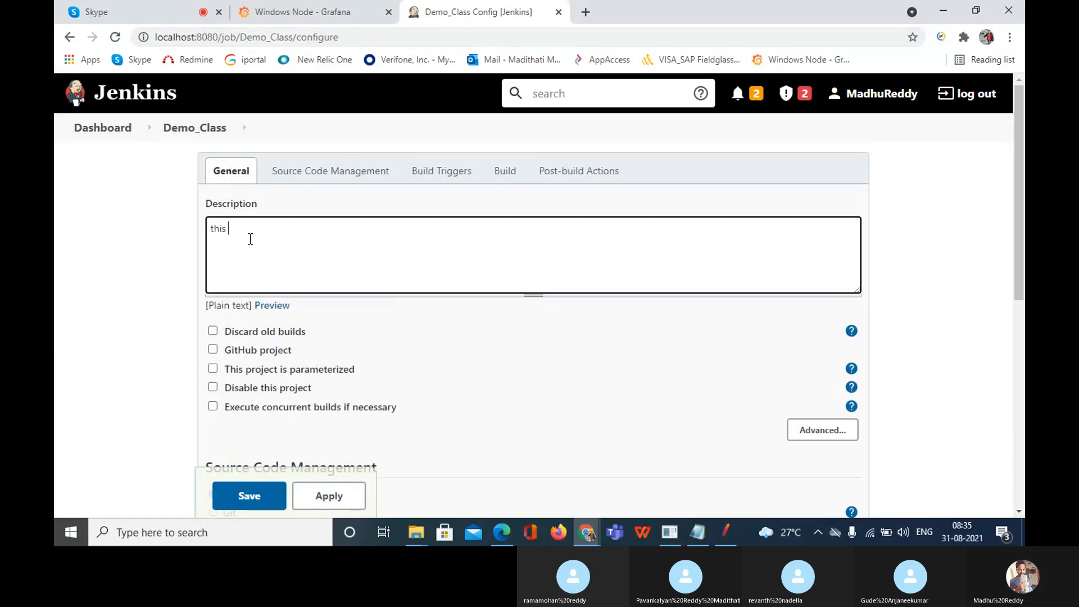
pyautogui.write('is ')
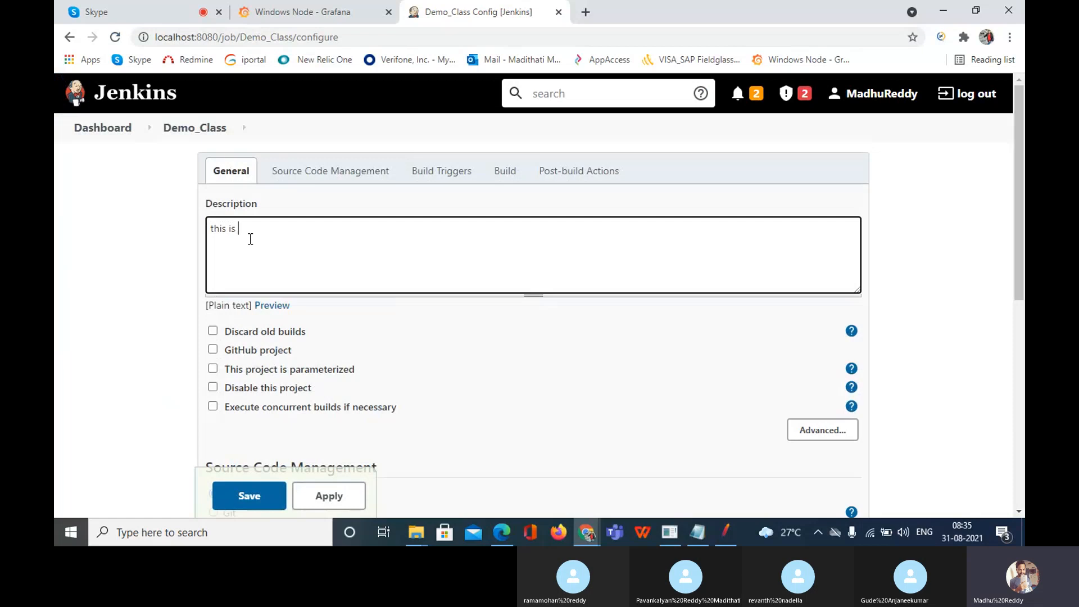
pyautogui.write('job crea')
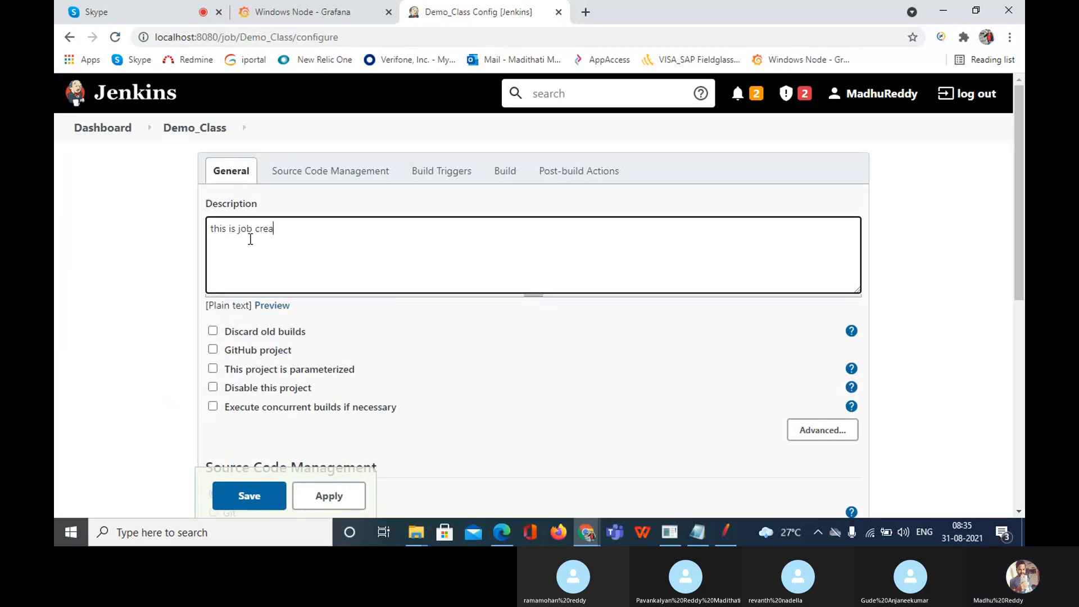
pyautogui.write('ted for bu')
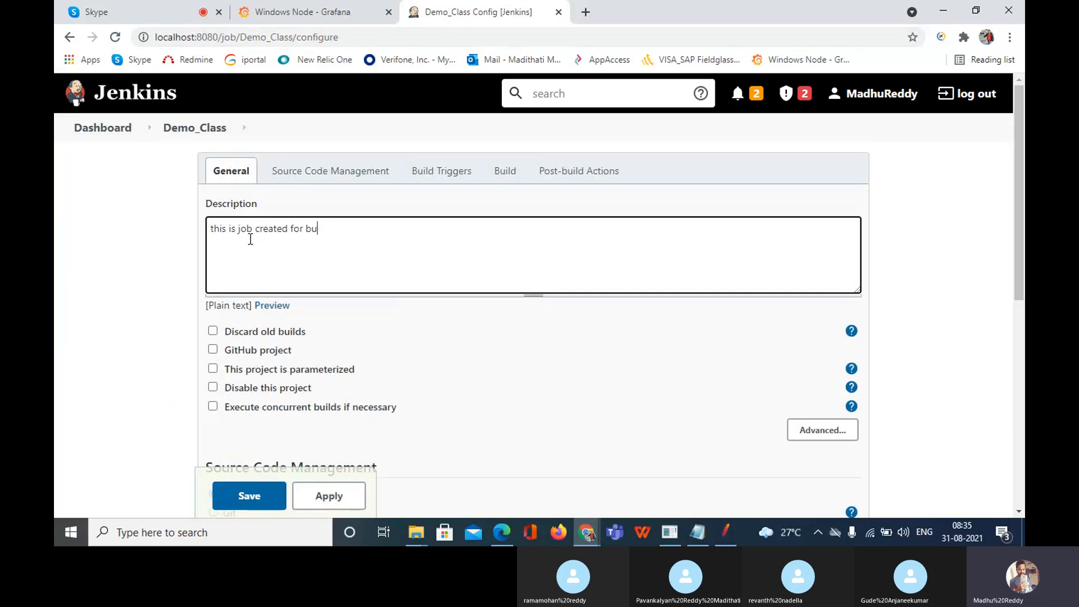
pyautogui.write('ild V1.1')
# Step: Enable Discard old builds and GitHub project one after the other to show their settings, switching each off again
pyautogui.scroll(-1, 367, 317)
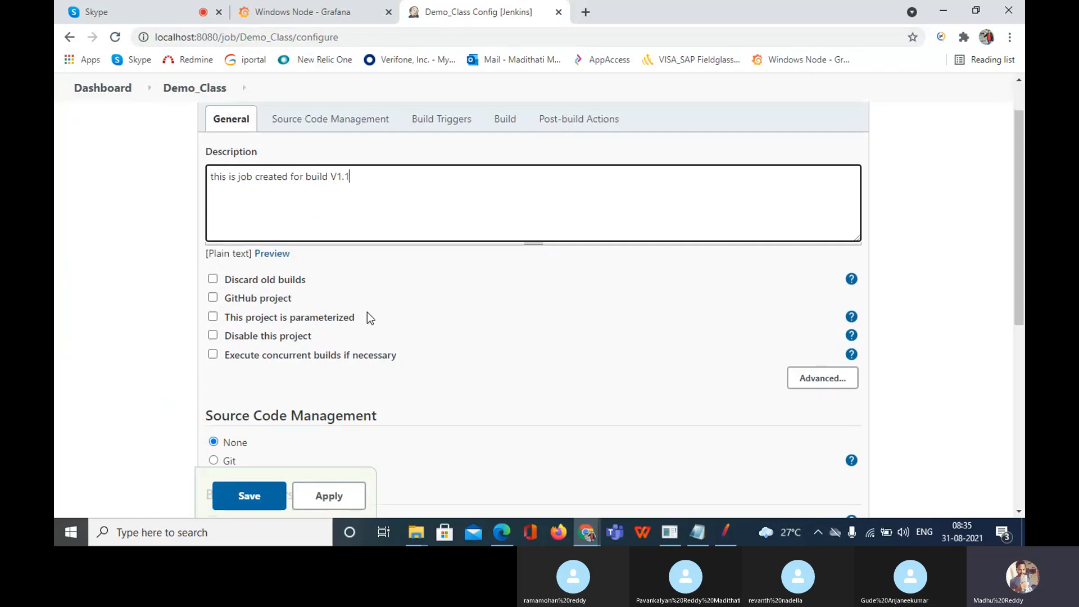
pyautogui.scroll(-1, 368, 318)
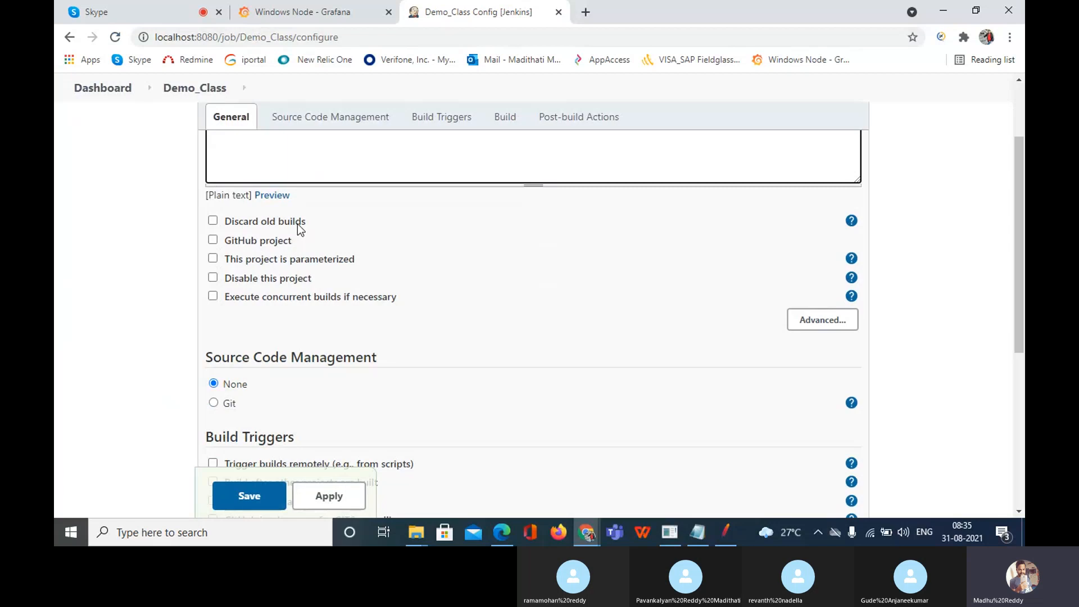
pyautogui.click(213, 221)
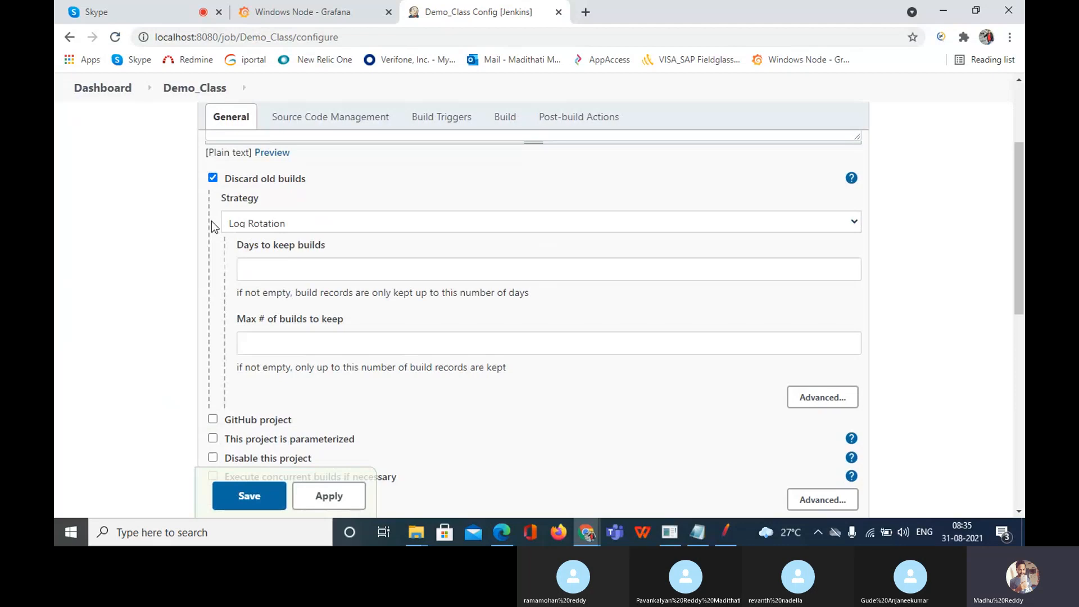
pyautogui.click(213, 179)
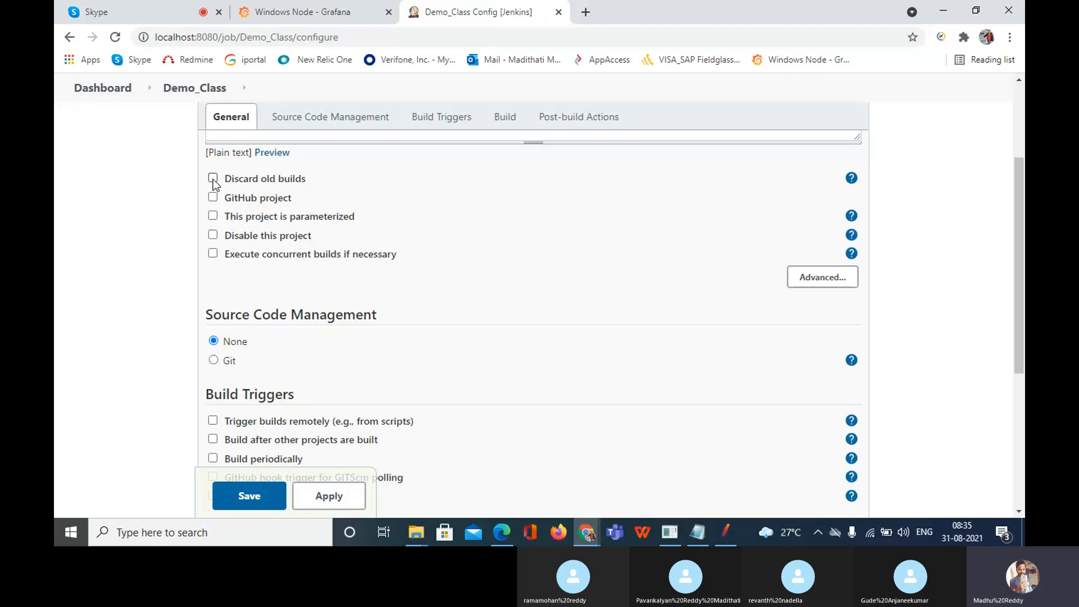
pyautogui.click(213, 198)
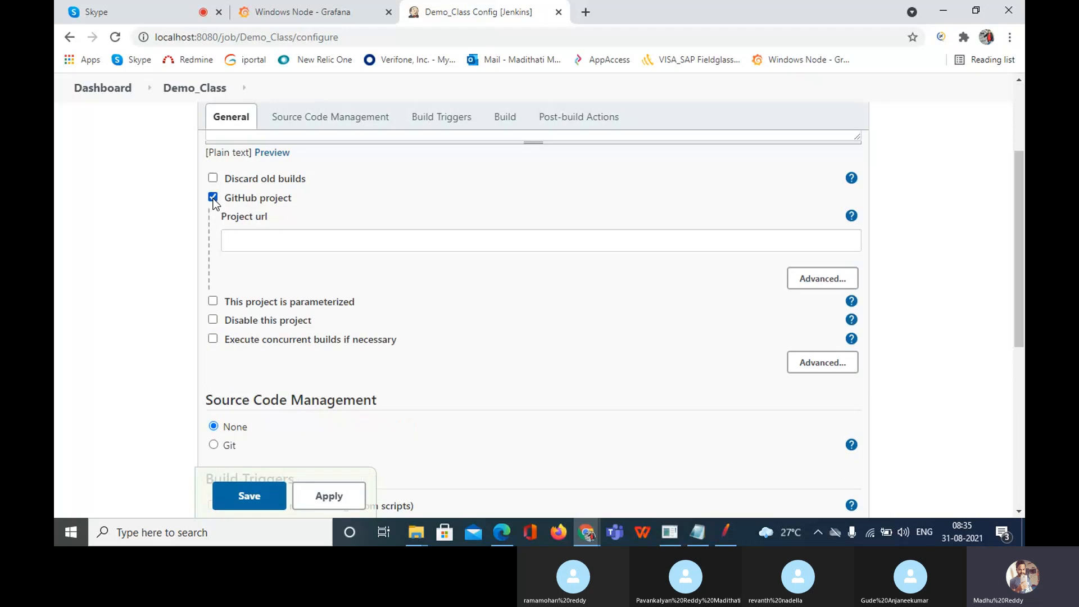
pyautogui.click(213, 197)
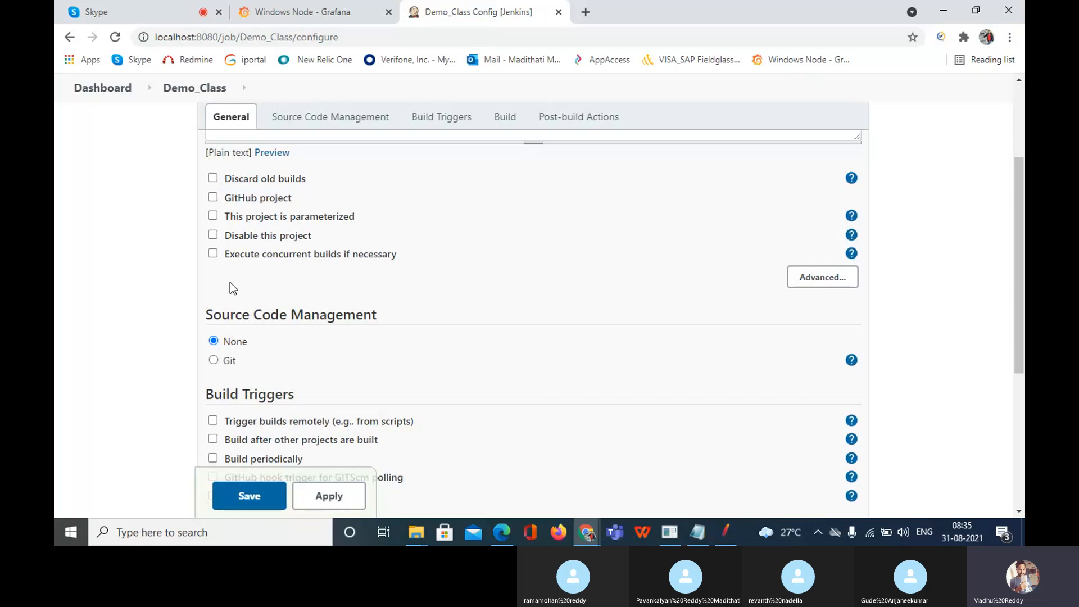
# Step: Review the description and General options of the Demo_Class job, continuing down to the Source Code Management section
pyautogui.scroll(2, 230, 283)
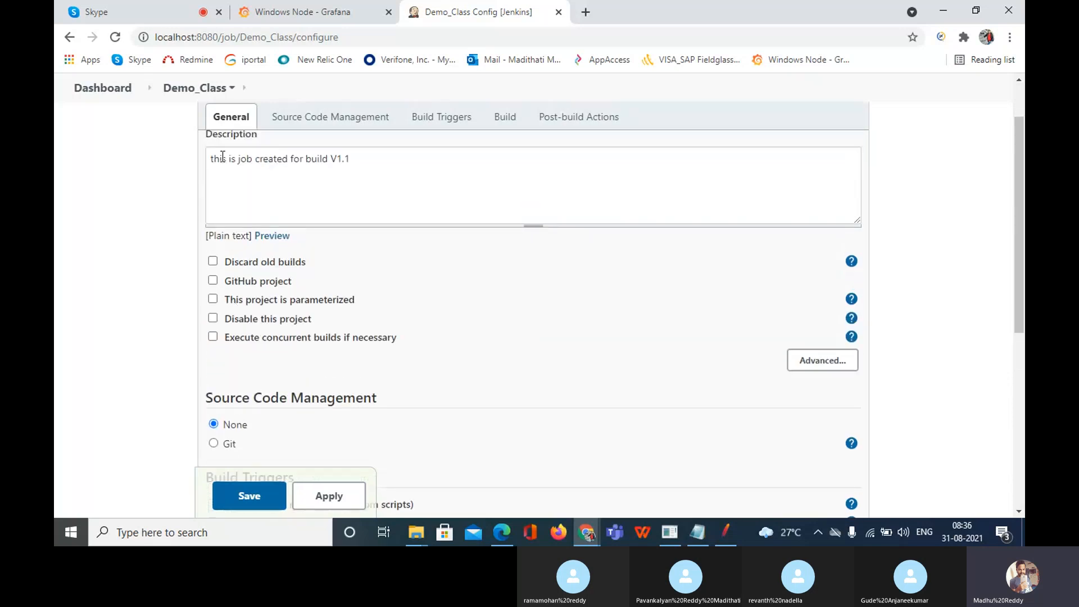
pyautogui.scroll(1, 232, 304)
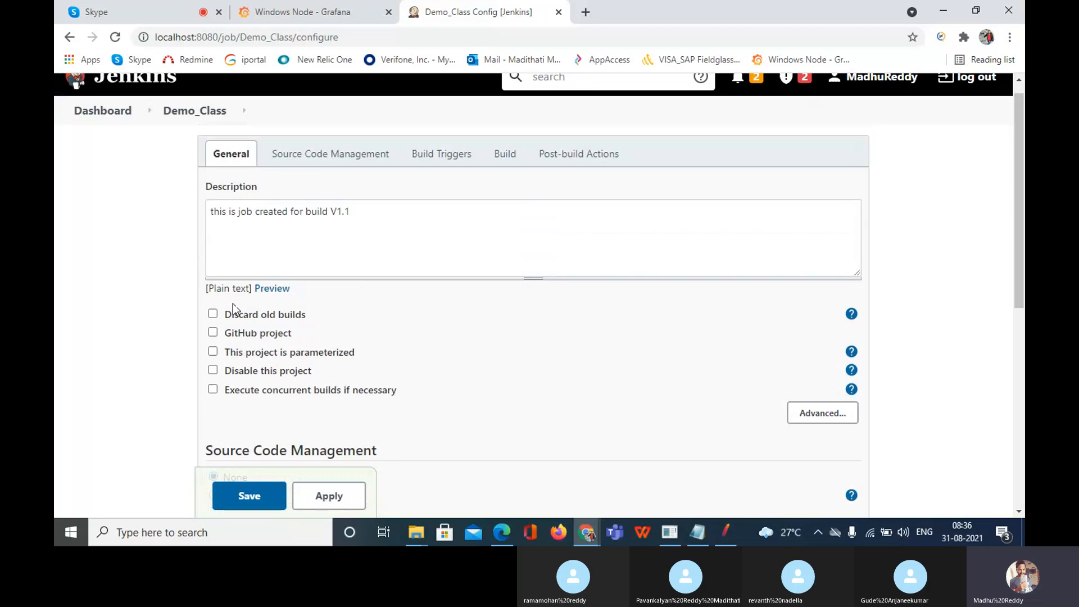
pyautogui.click(356, 213)
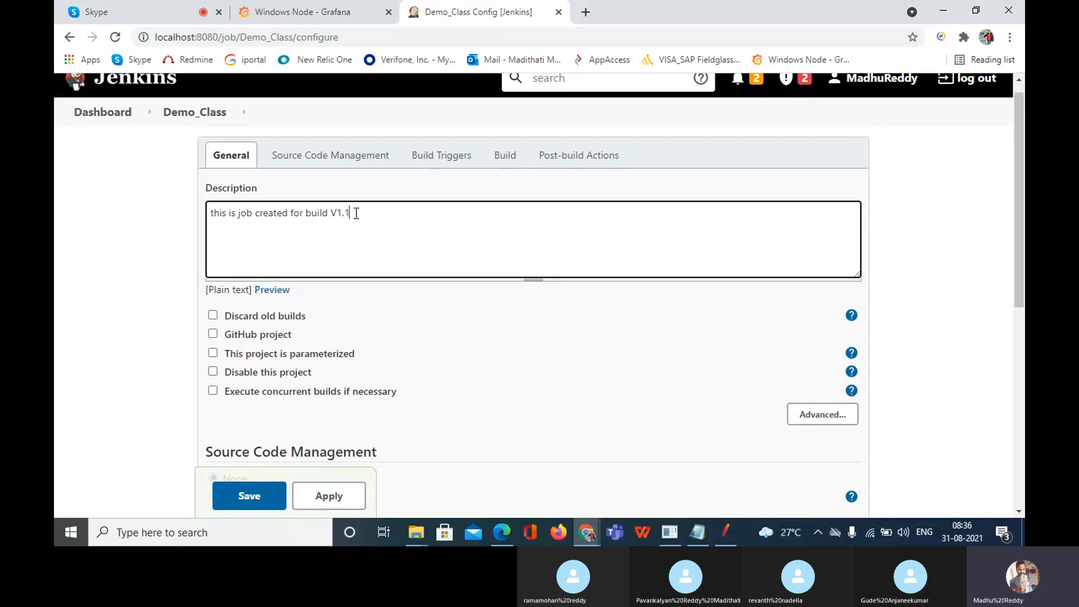
pyautogui.scroll(-1, 356, 213)
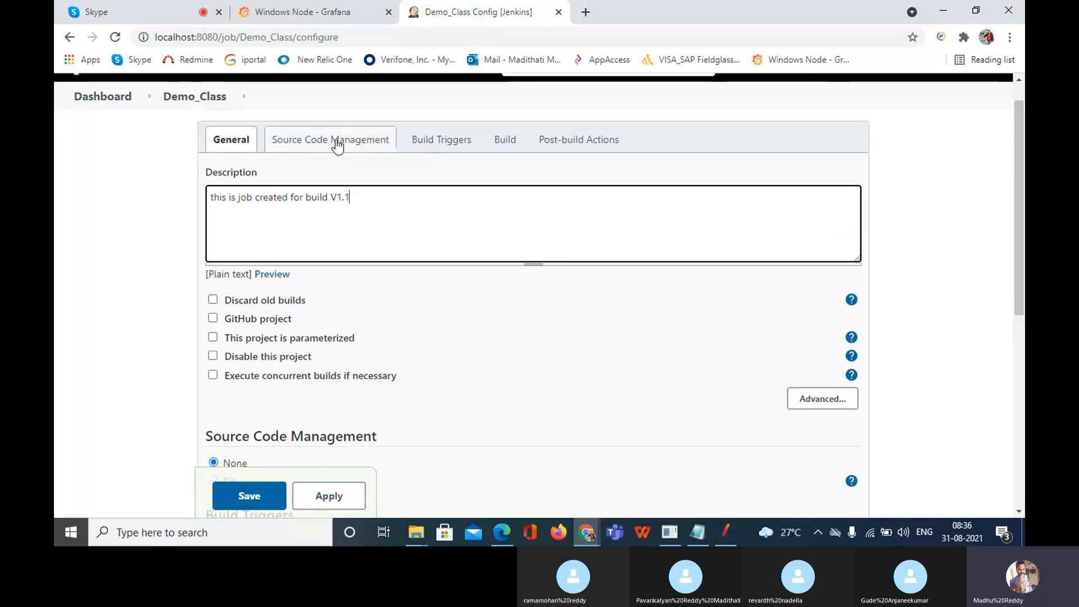
pyautogui.scroll(-3, 325, 193)
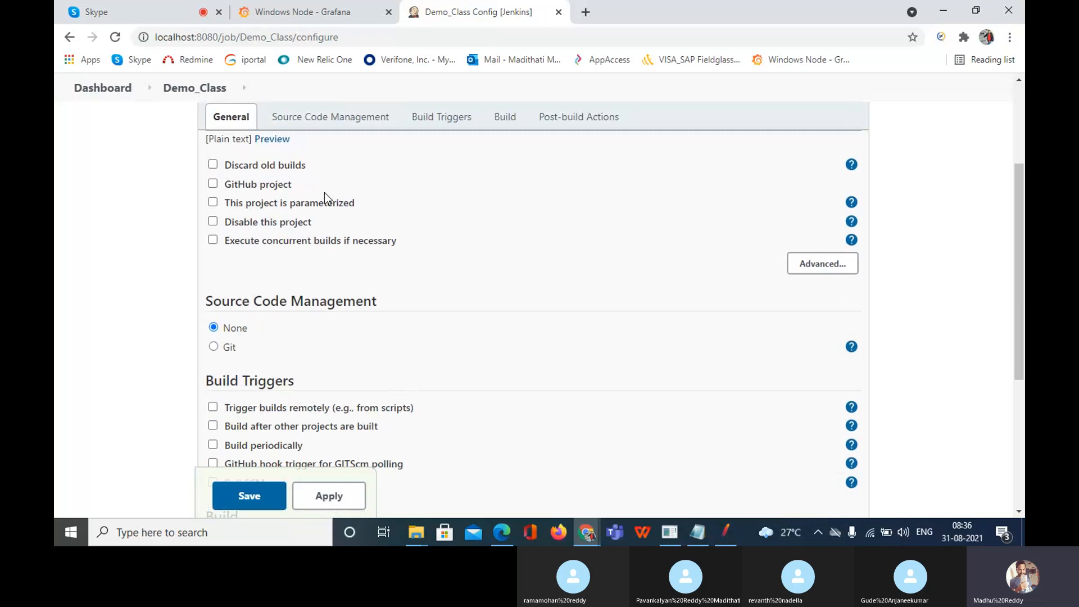
pyautogui.scroll(-2, 363, 295)
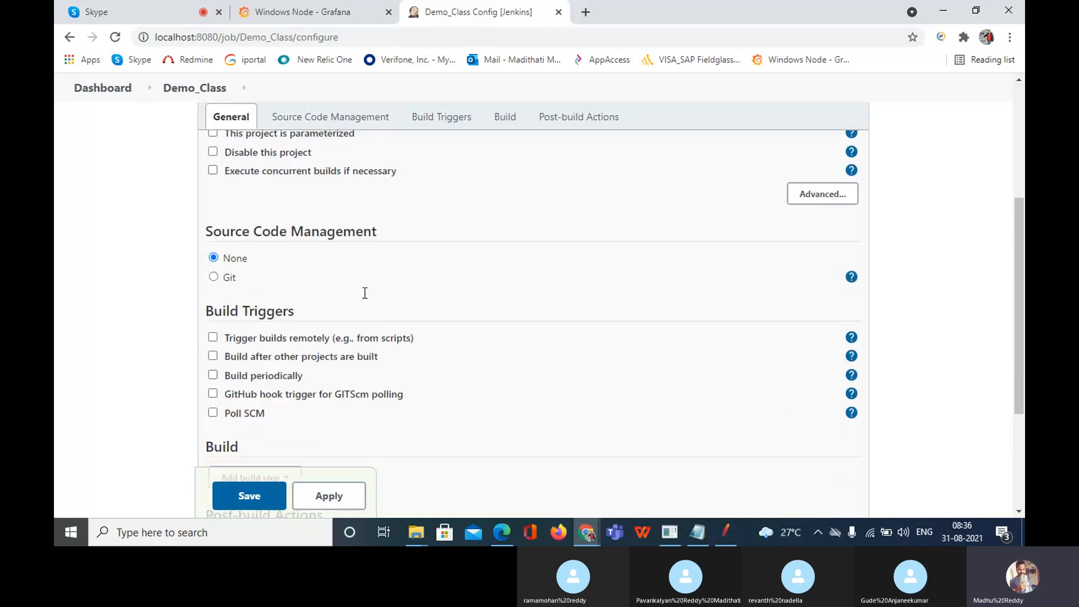
pyautogui.scroll(-1, 363, 292)
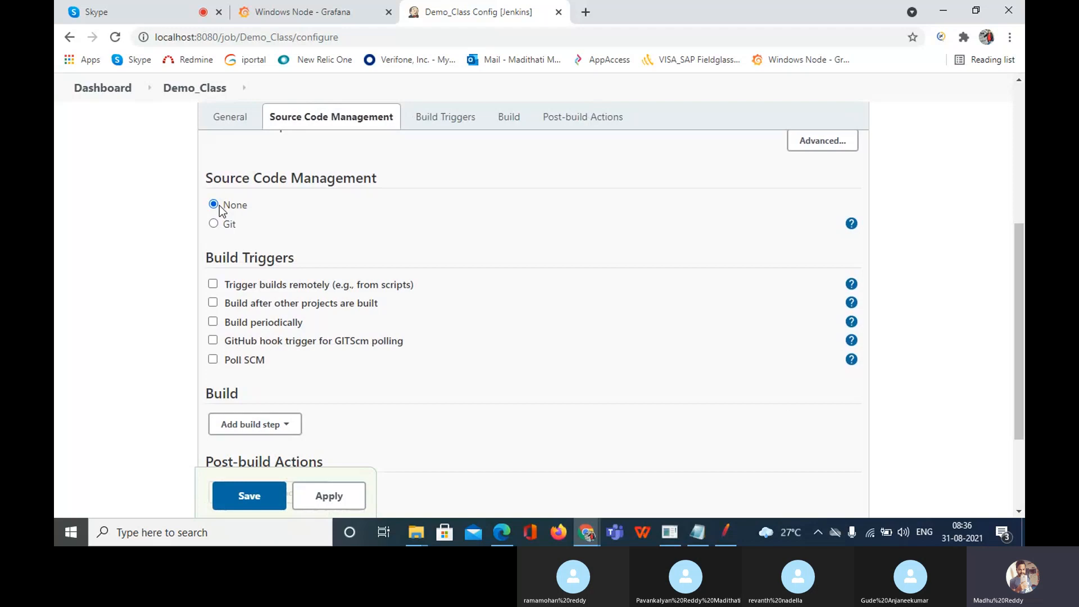
# Step: Examine the Source Code Management choices and the Build Triggers options, continuing down to the Build and Post-build Actions sections
pyautogui.scroll(-2, 292, 272)
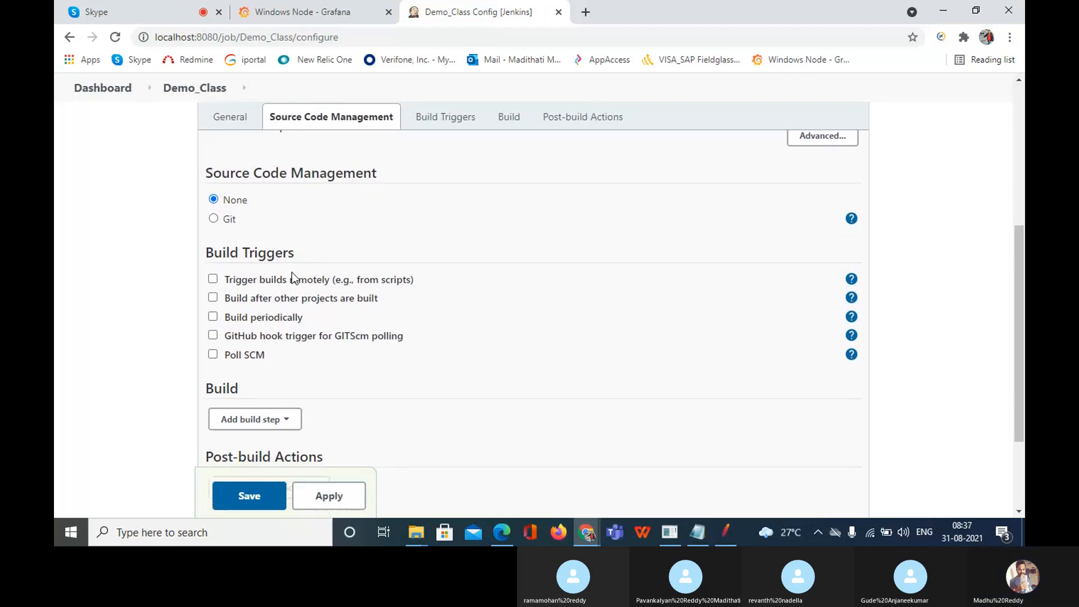
pyautogui.scroll(-1, 254, 236)
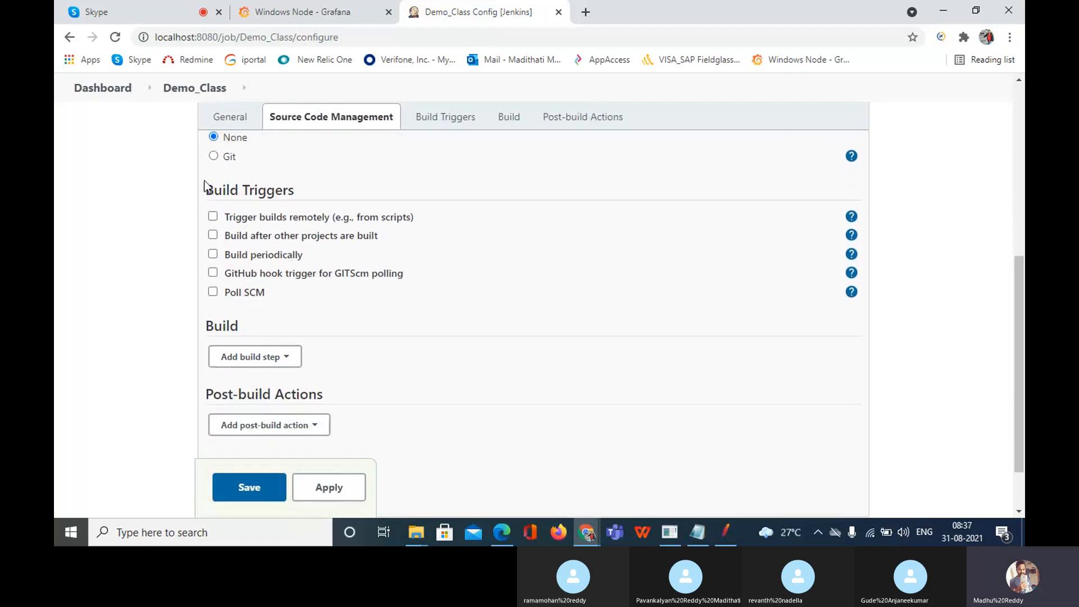
pyautogui.moveTo(202, 190)
pyautogui.mouseDown()
pyautogui.moveTo(295, 193)
pyautogui.moveTo(203, 191)
pyautogui.mouseUp()
pyautogui.click(294, 195)
pyautogui.click(327, 194)
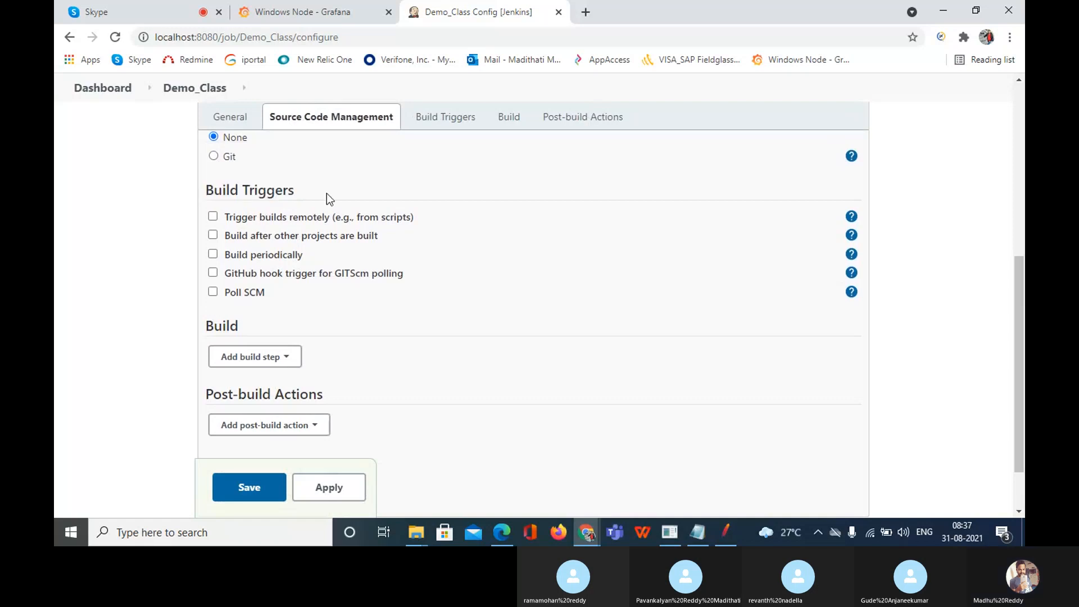
pyautogui.scroll(-1, 327, 194)
pyautogui.scroll(-1, 326, 193)
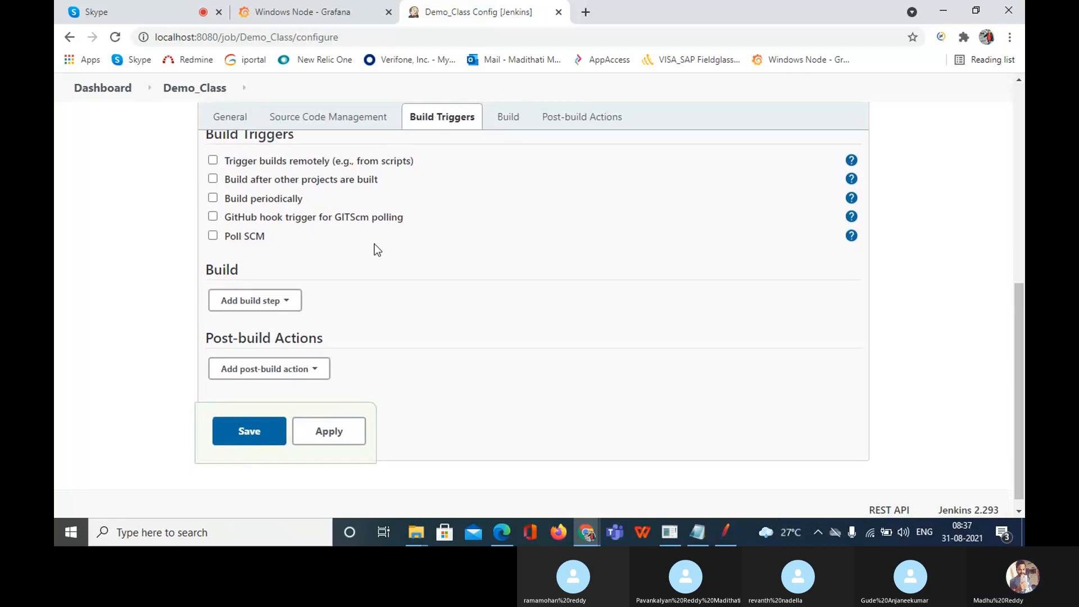
pyautogui.scroll(-1, 376, 248)
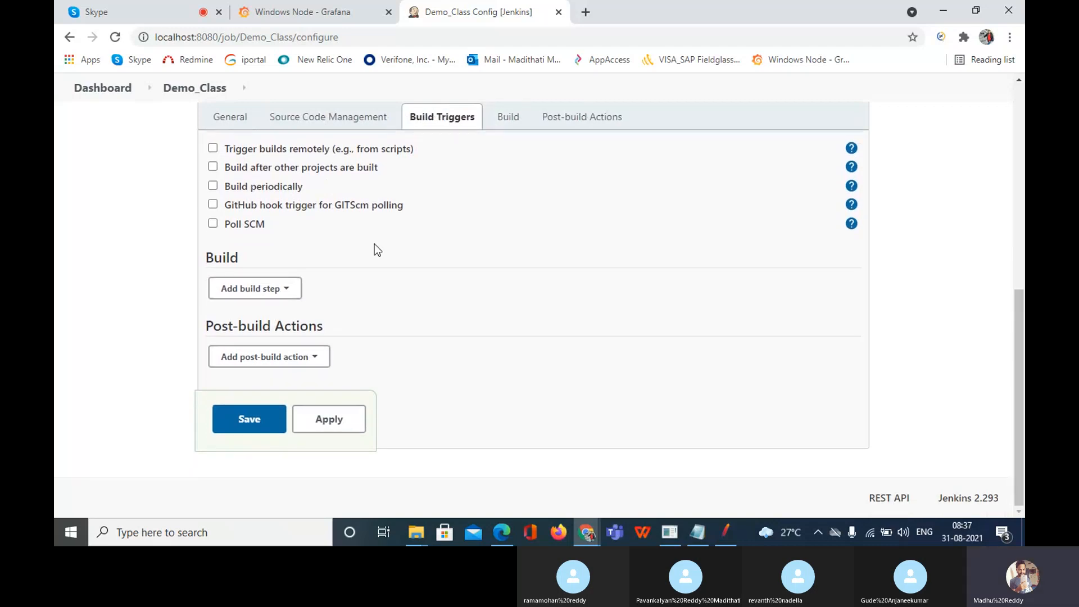
# Step: Add an Execute Windows batch command build step to show its command field and remove it again, twice in a row
pyautogui.click(284, 289)
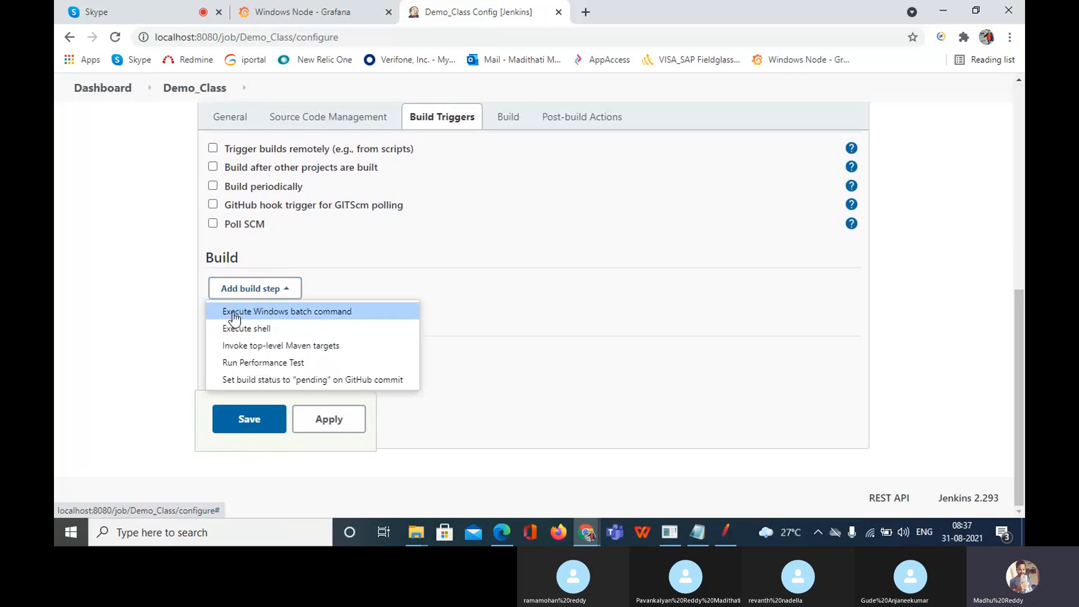
pyautogui.click(314, 318)
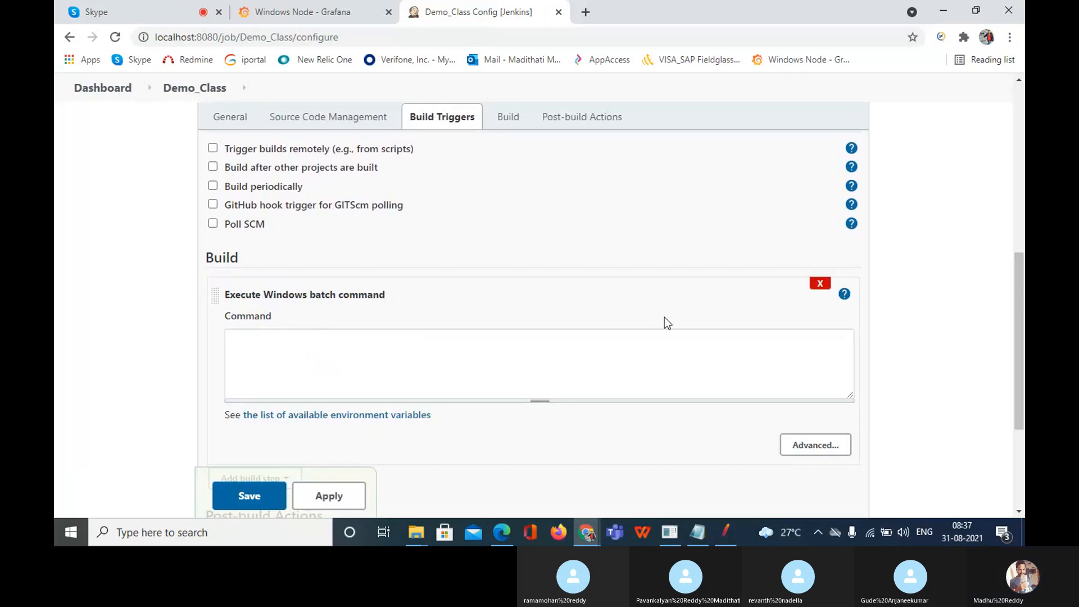
pyautogui.click(821, 285)
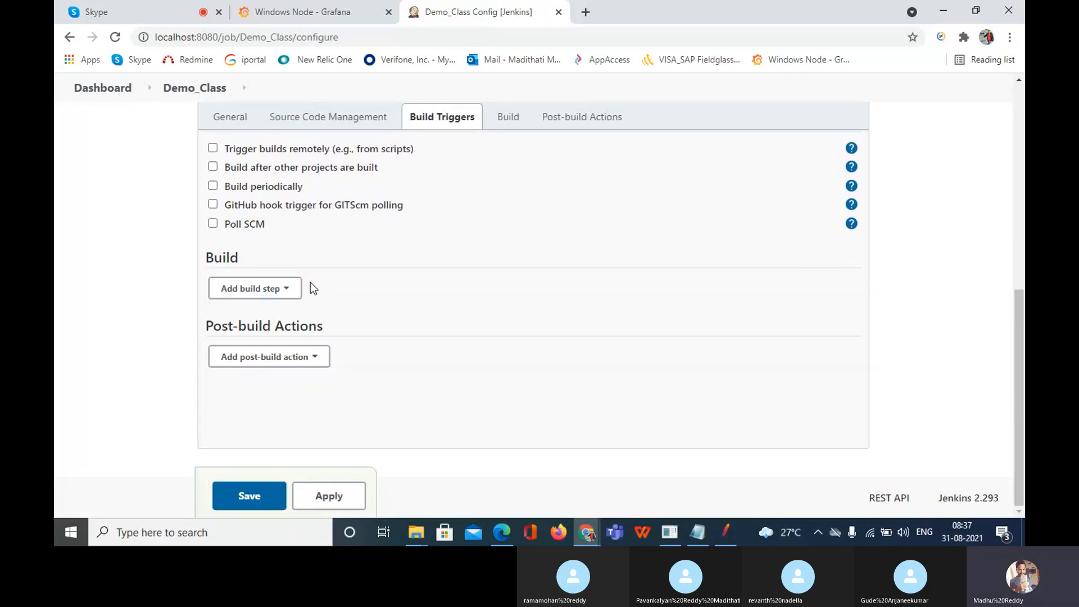
pyautogui.click(282, 292)
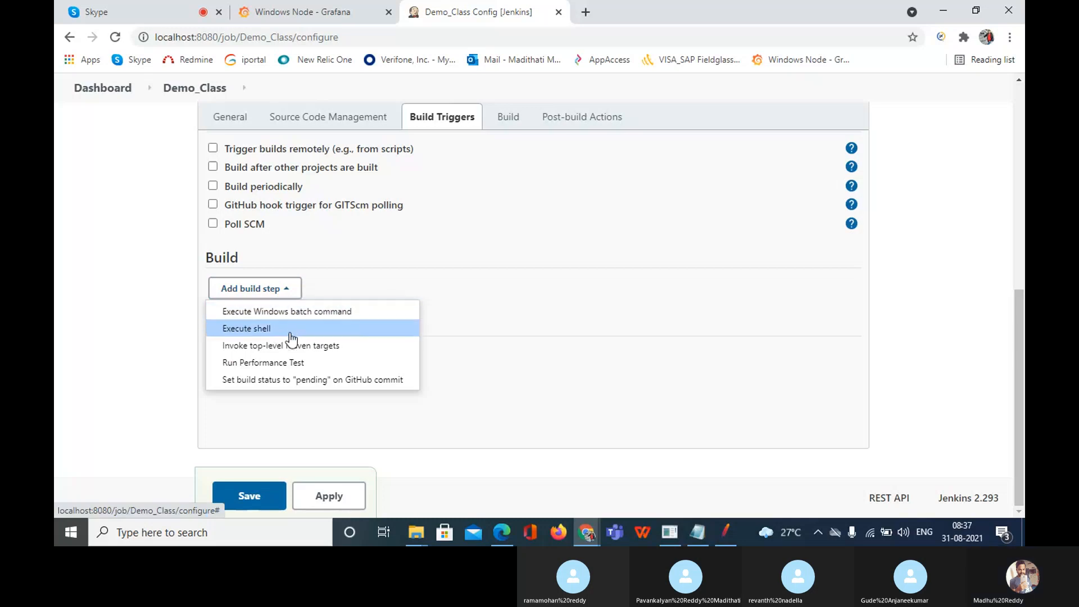
pyautogui.click(324, 312)
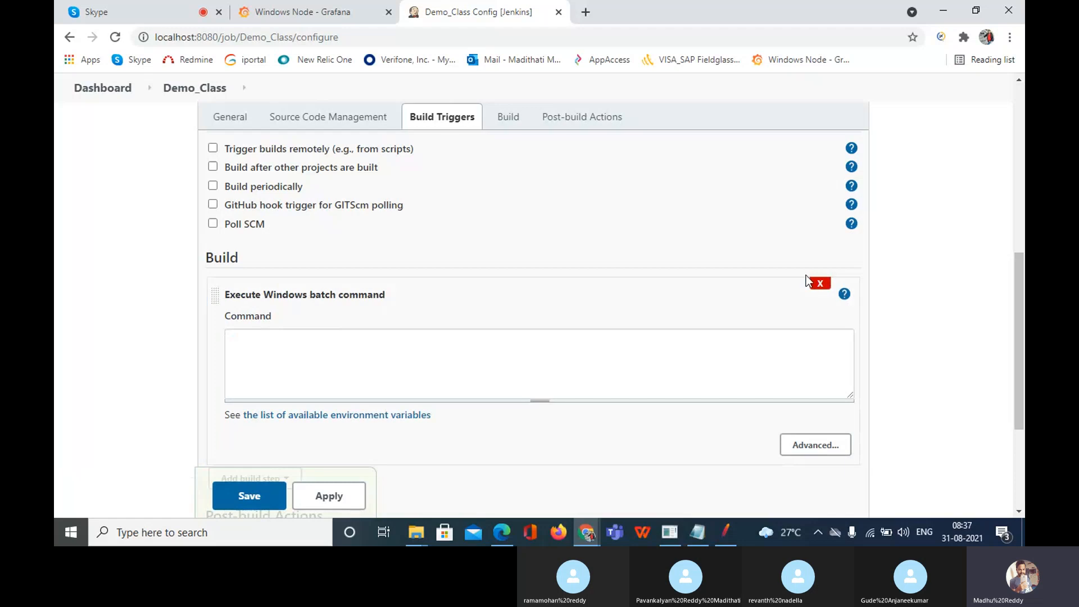
pyautogui.click(820, 284)
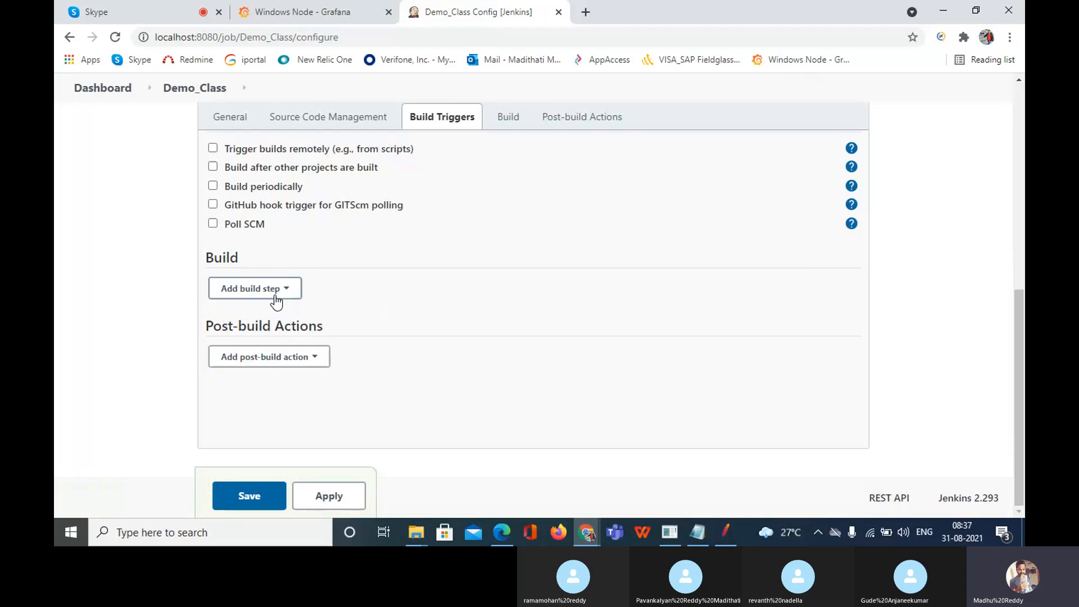
# Step: Add an Execute shell build step to show its command field, then remove that build step
pyautogui.click(276, 301)
pyautogui.click(267, 331)
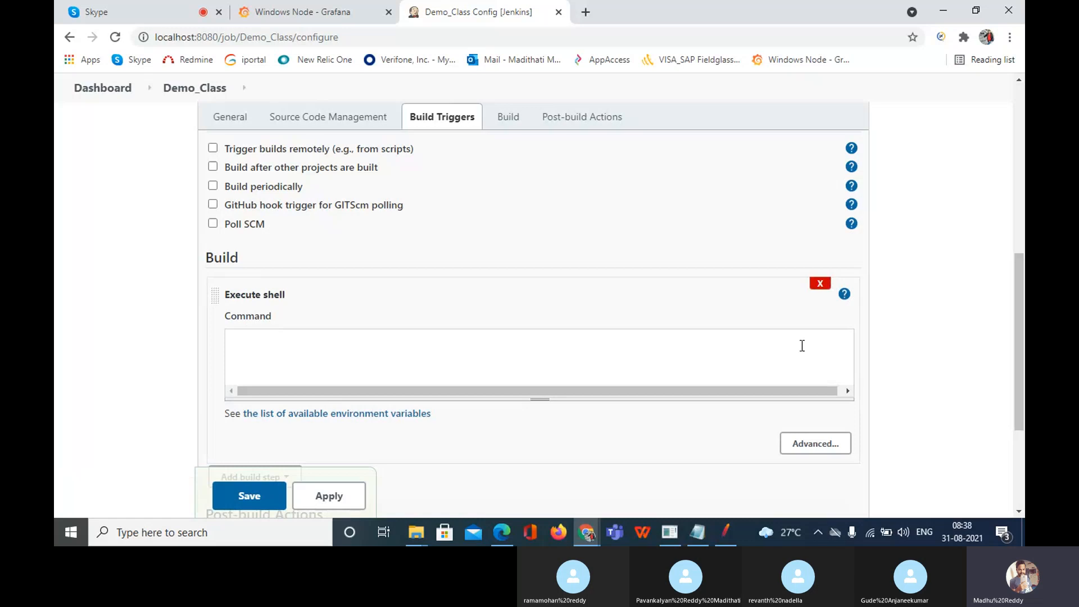
pyautogui.click(249, 357)
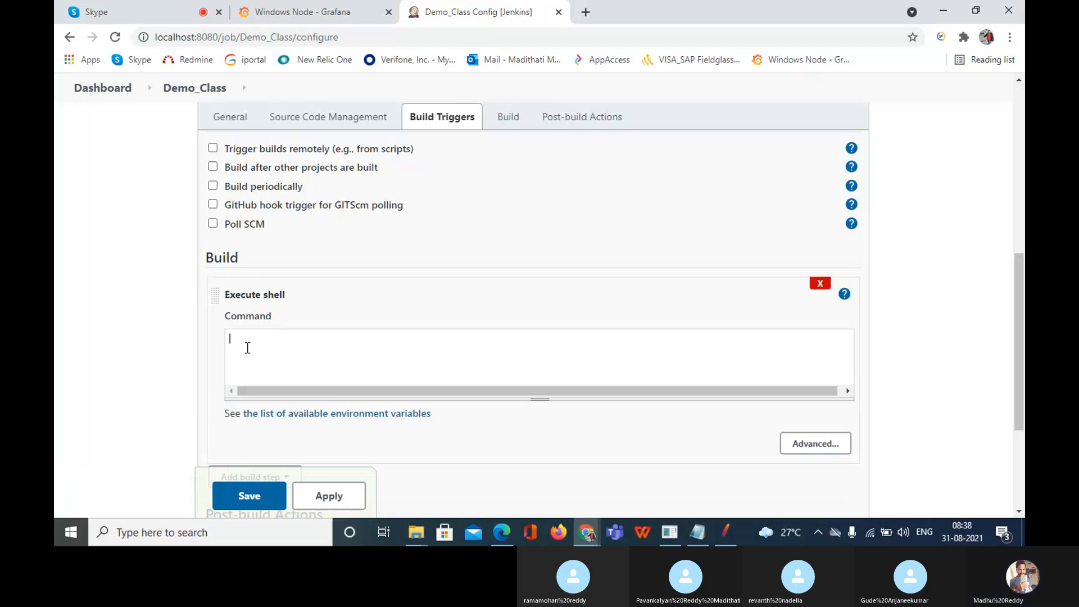
pyautogui.click(820, 285)
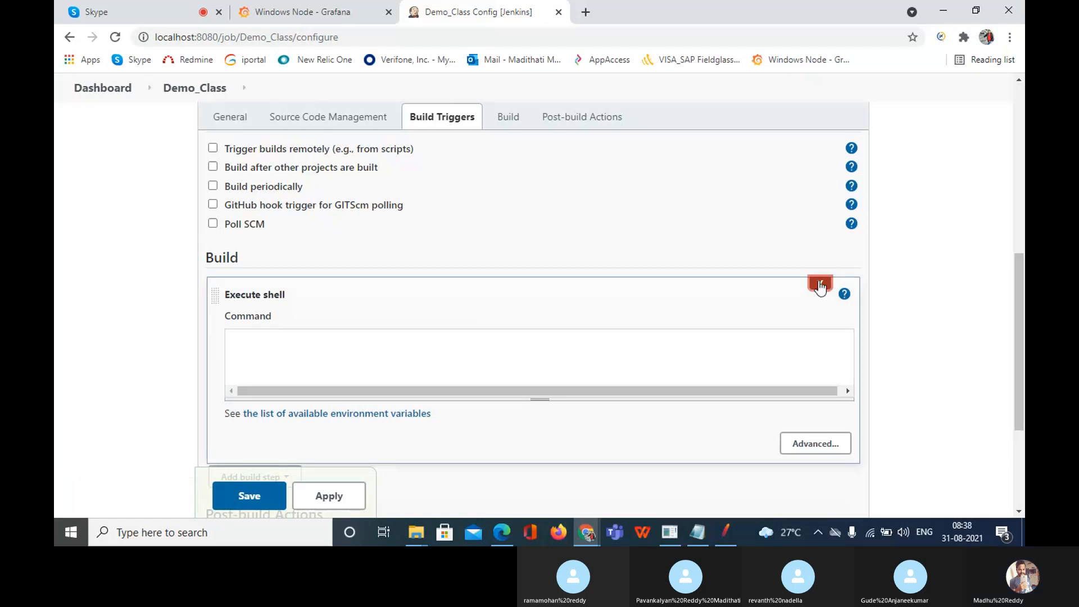
# Step: Add an Execute Windows batch command build step to the job and place the cursor in its empty command field
pyautogui.click(272, 290)
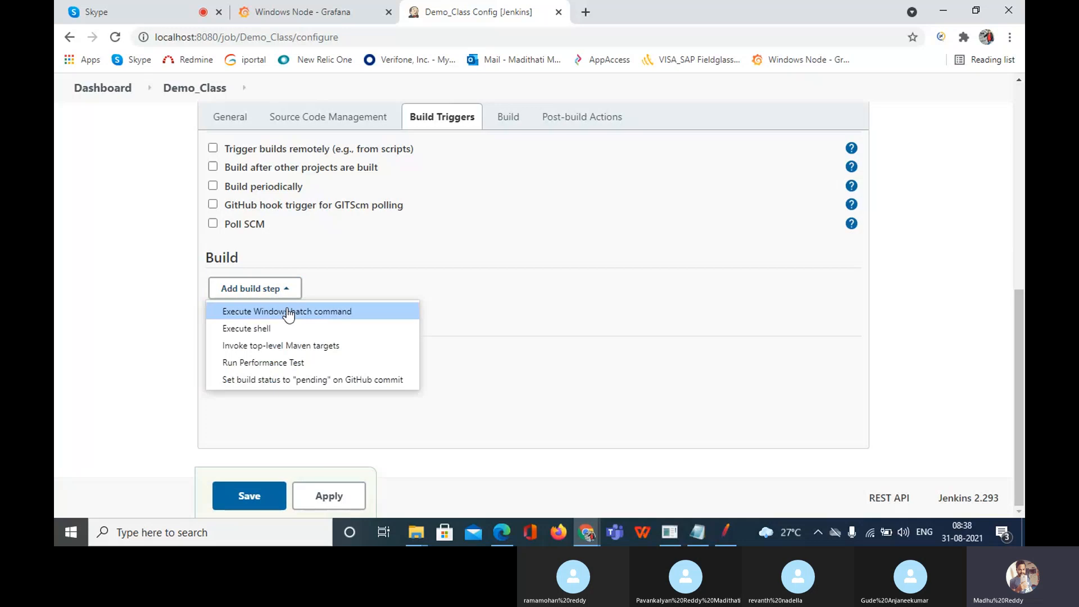
pyautogui.click(322, 314)
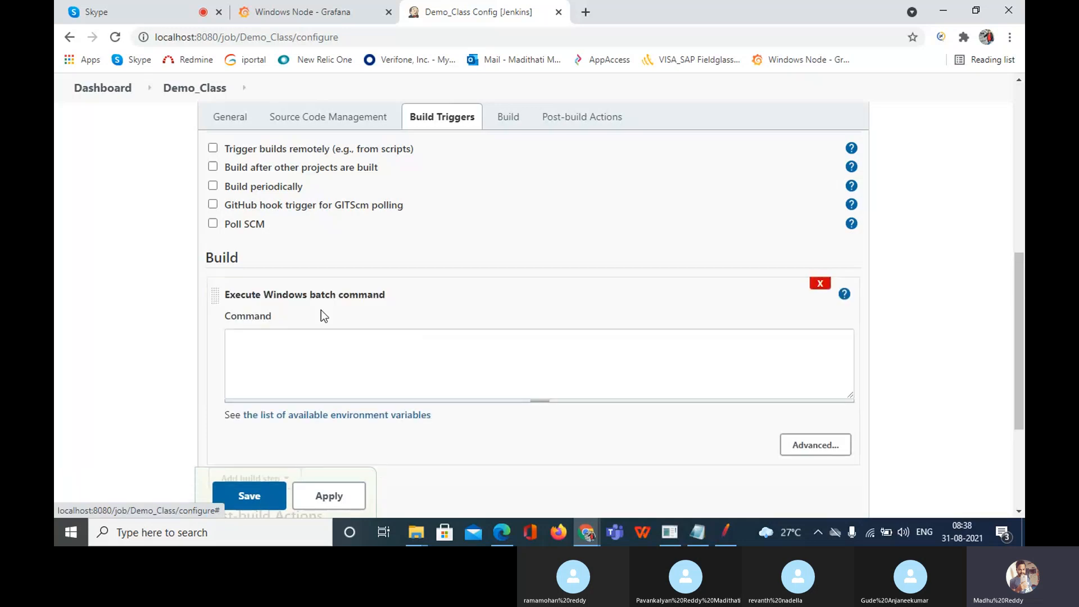
pyautogui.scroll(-1, 352, 332)
pyautogui.click(313, 302)
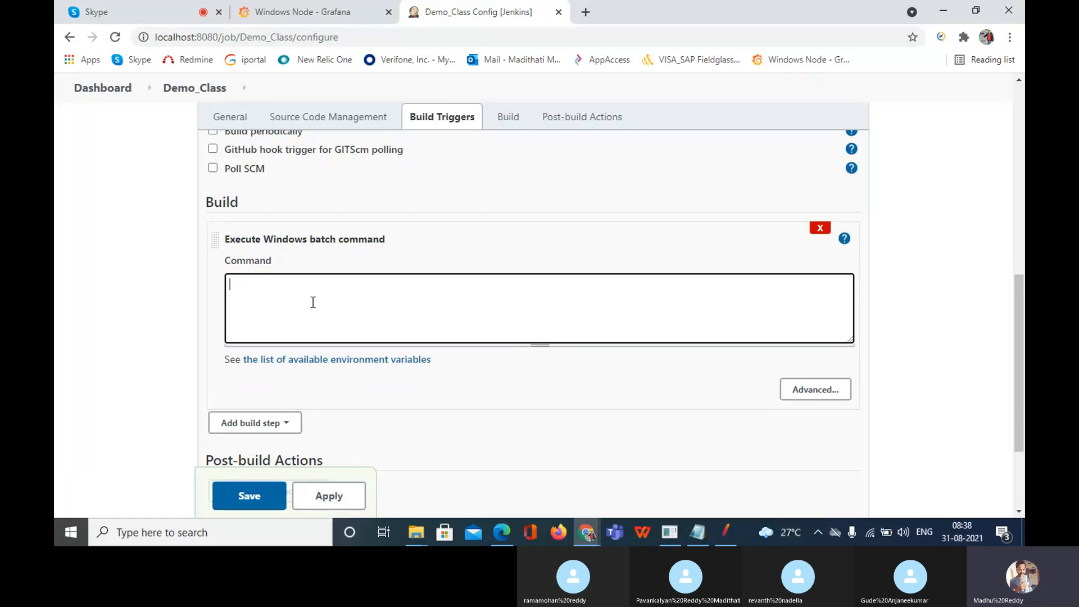
# Step: Switch to the JMeter bin folder in File Explorer and copy its path E:\apache-jmeter-5.4.1\apache-jmeter-5.4.1\bin
pyautogui.click(727, 537)
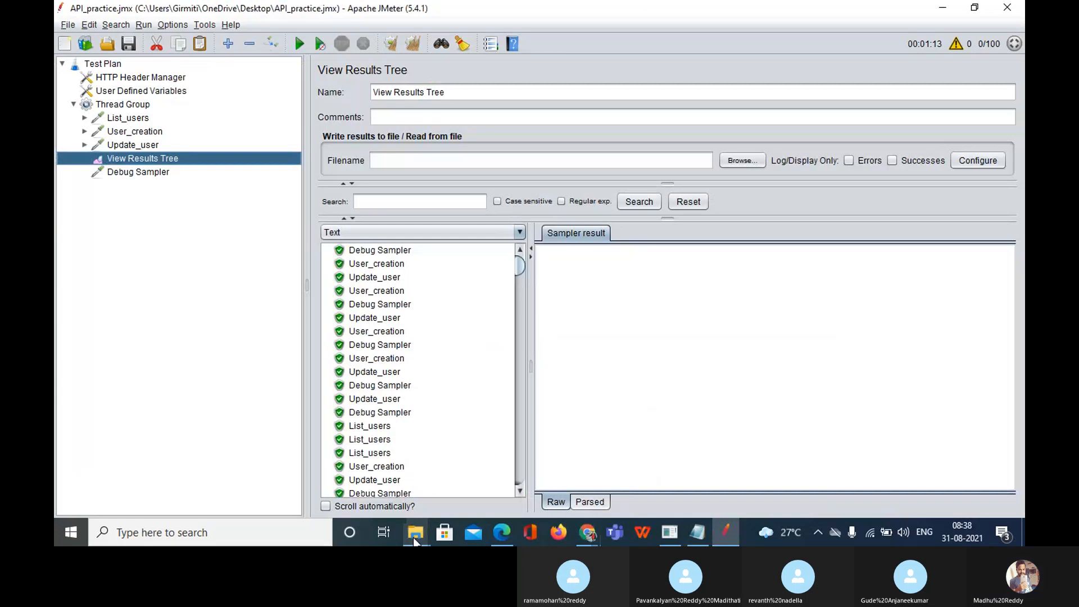
pyautogui.moveTo(414, 538)
pyautogui.moveTo(566, 478)
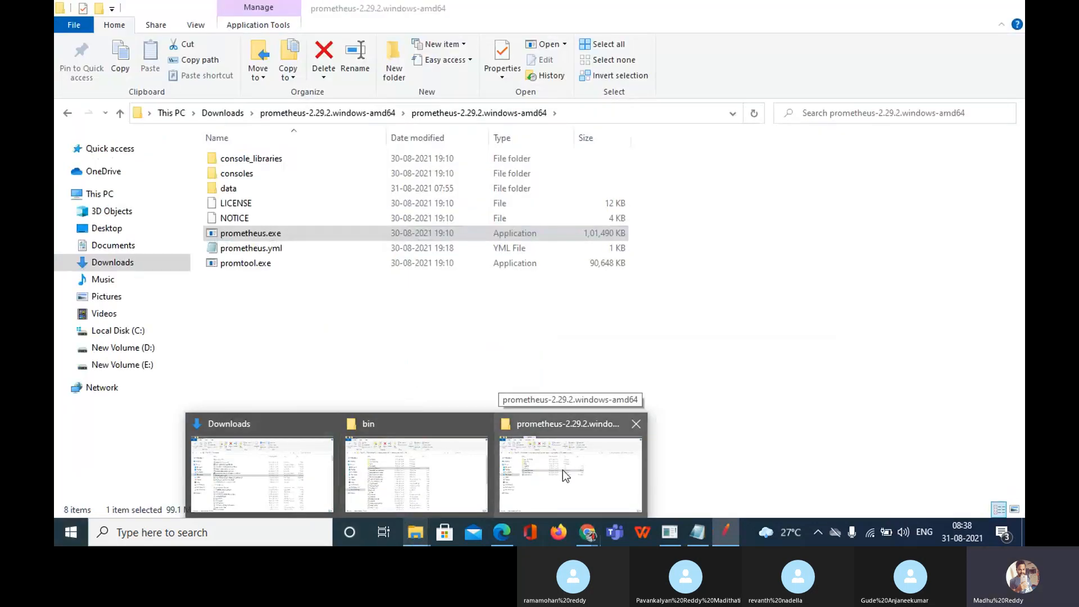
pyautogui.click(448, 473)
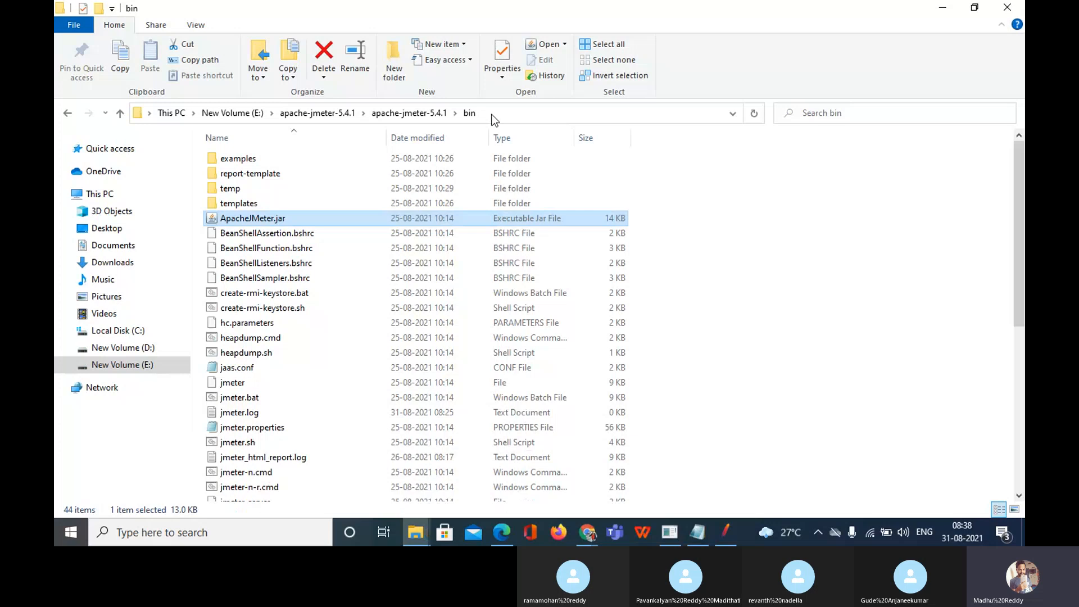
pyautogui.click(493, 114)
pyautogui.hotkey('ctrl', 'c')
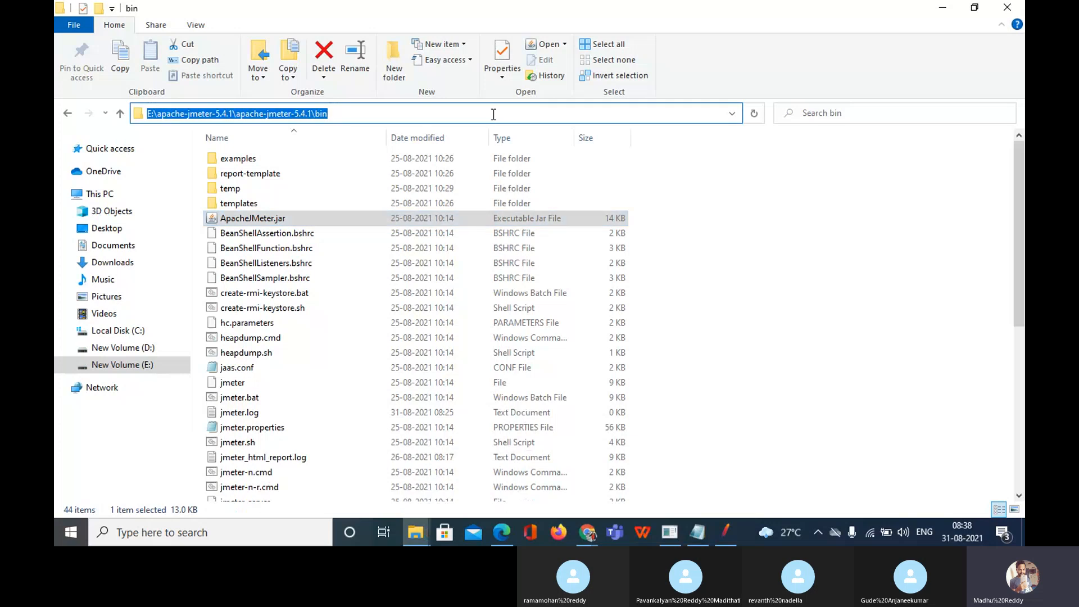
# Step: Back in Jenkins in Chrome, paste the copied bin path as the batch command and extend it with "\jmeter -n -t"
pyautogui.click(725, 532)
pyautogui.moveTo(592, 537)
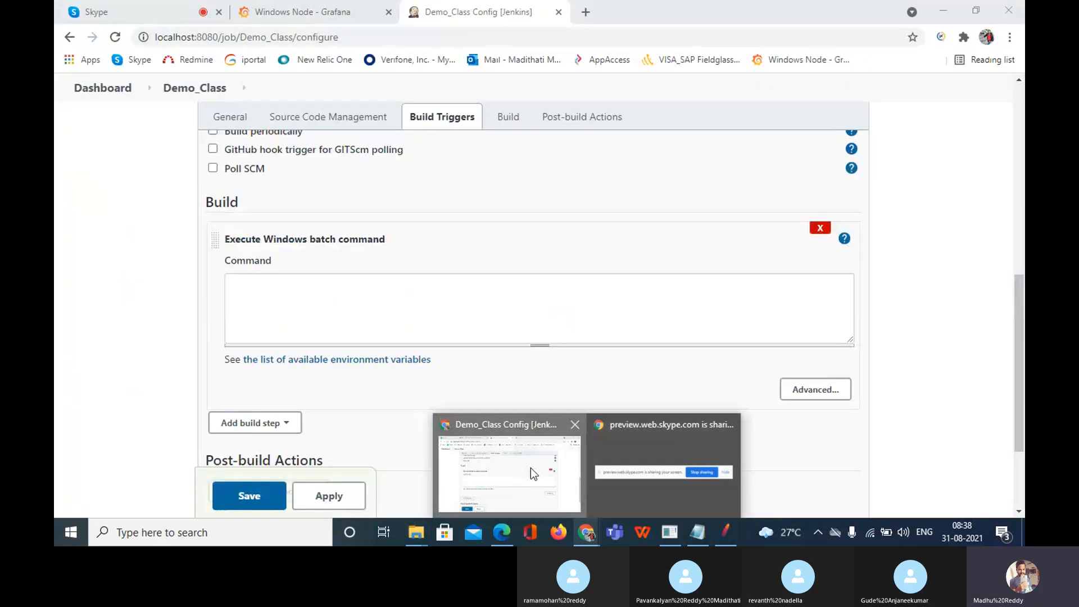
pyautogui.click(530, 468)
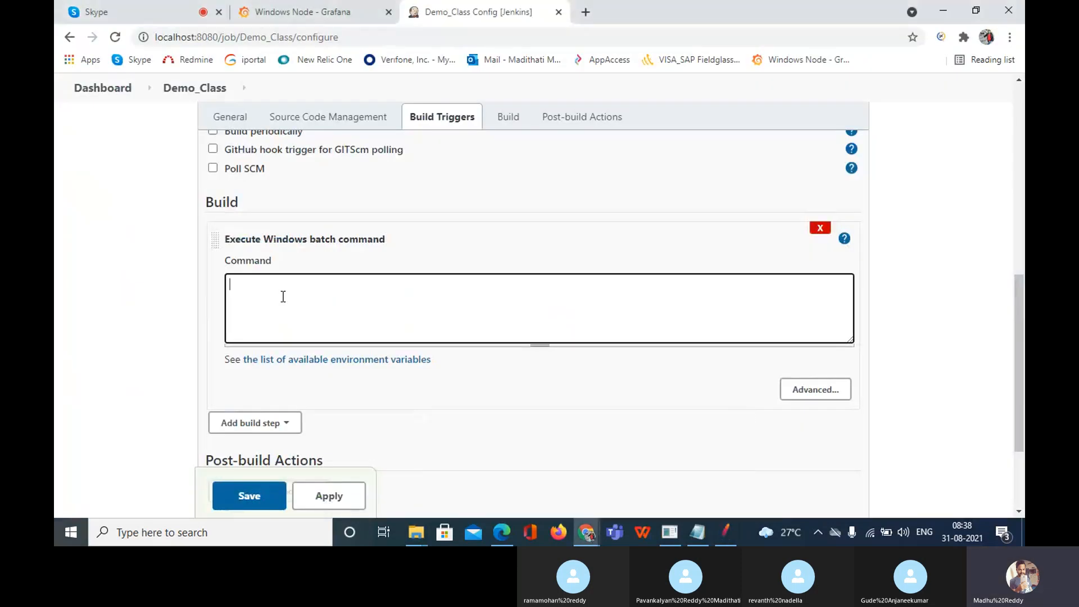
pyautogui.hotkey('ctrl', 'v')
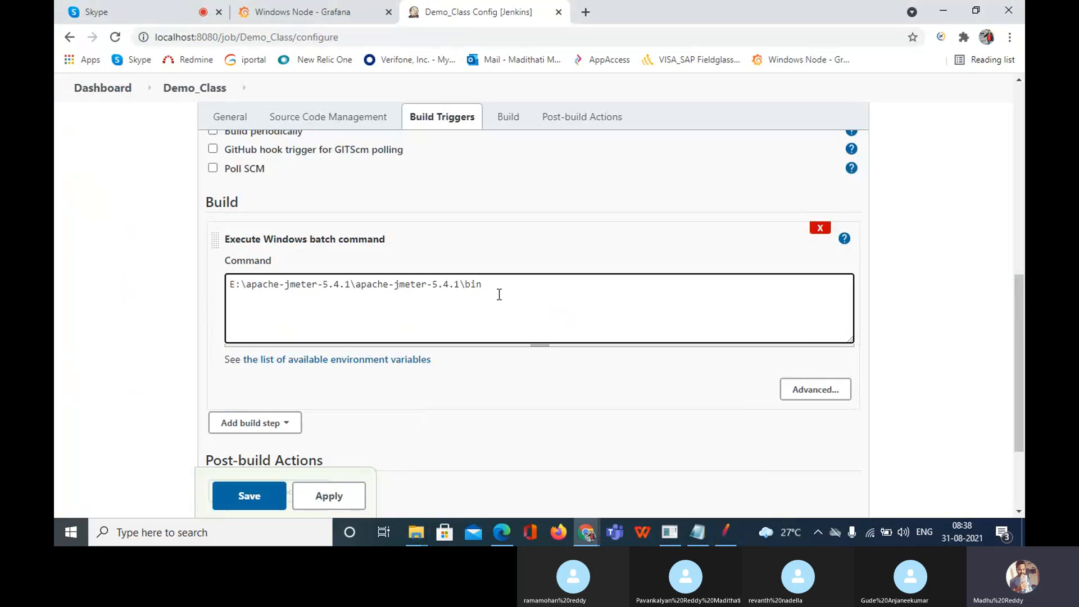
pyautogui.write('\\jmeter -')
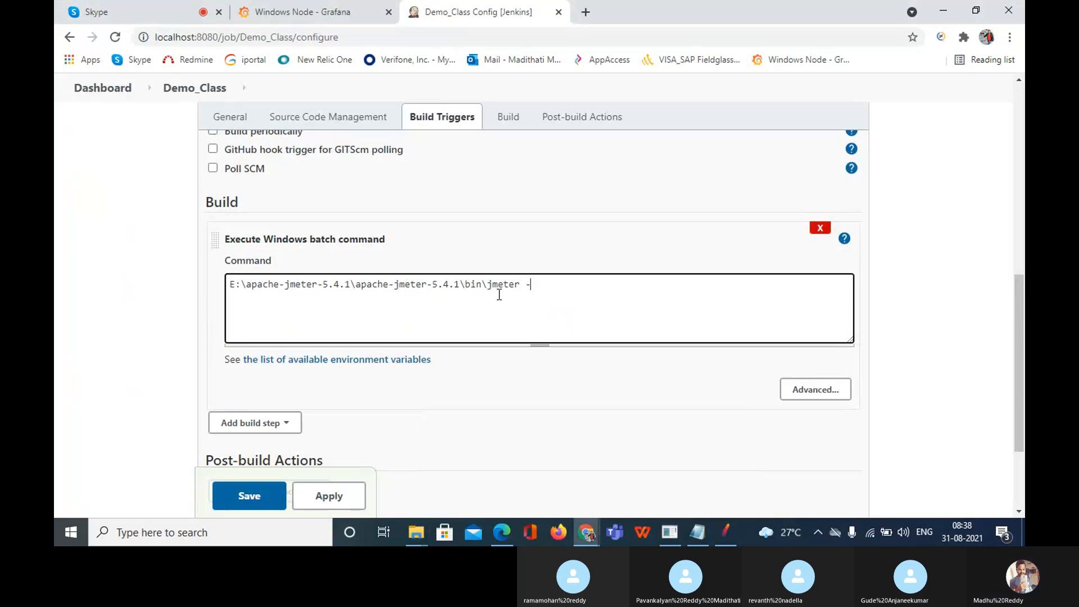
pyautogui.write('n')
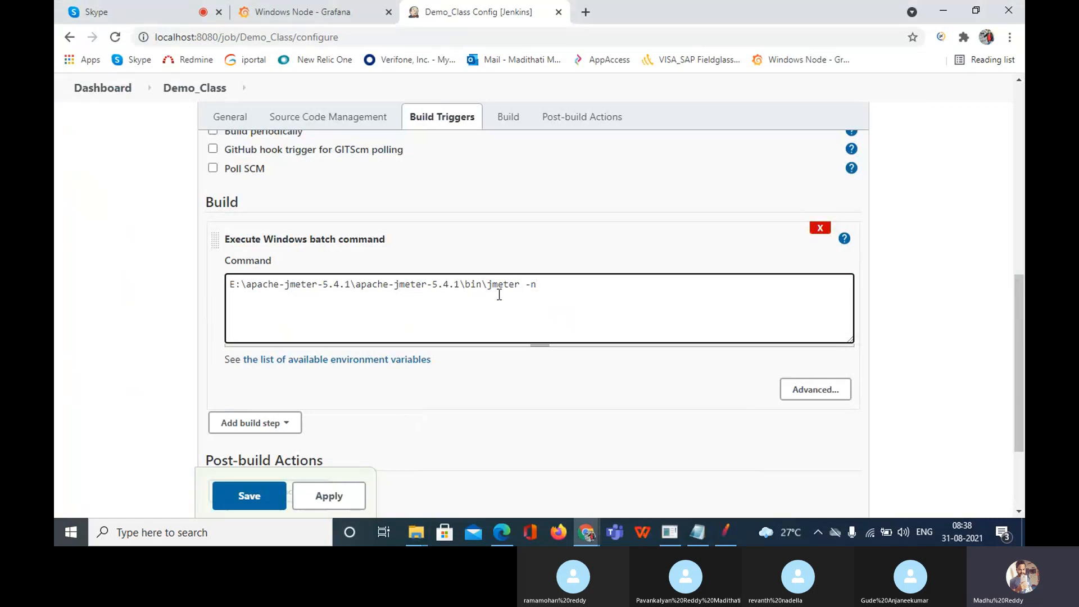
pyautogui.write(' -t')
# Step: Switch to File Explorer, open the Desktop folder and select the test plan file API_practice.jmx
pyautogui.moveTo(428, 541)
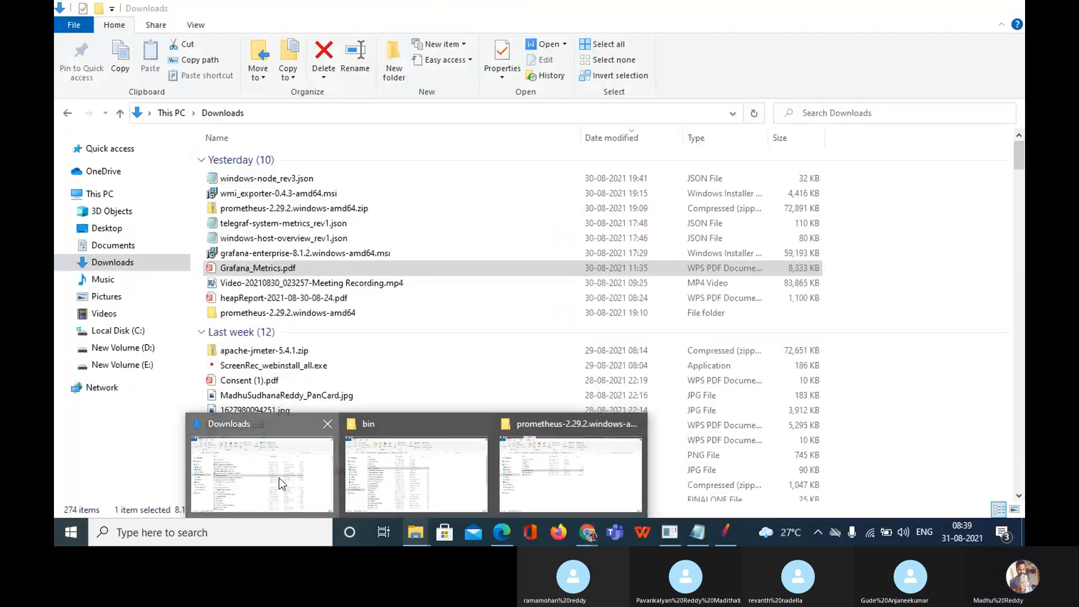
pyautogui.click(279, 477)
pyautogui.click(107, 227)
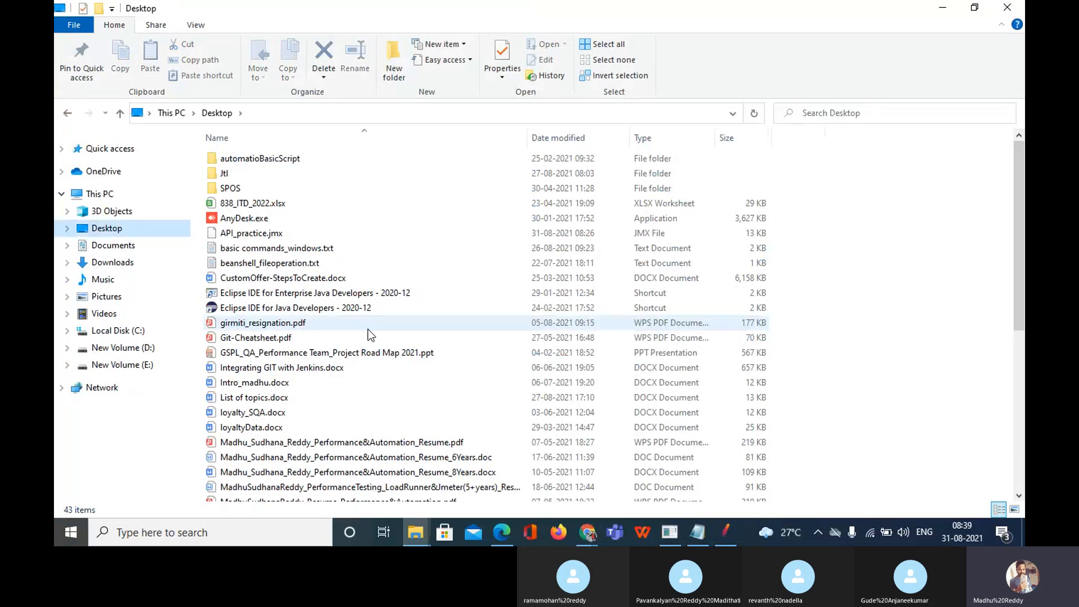
pyautogui.scroll(-4, 368, 331)
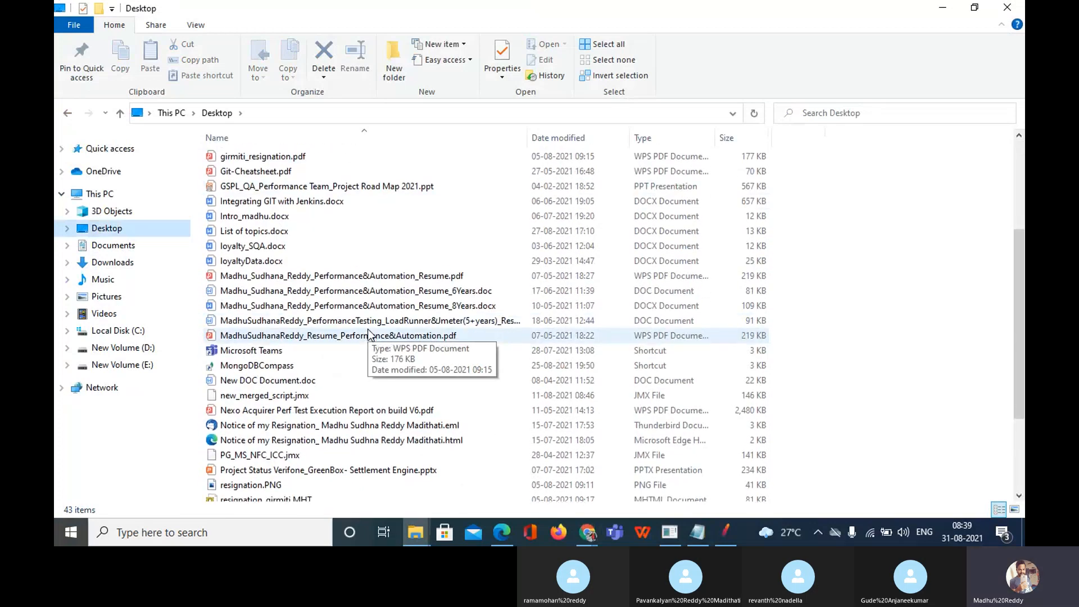
pyautogui.click(292, 394)
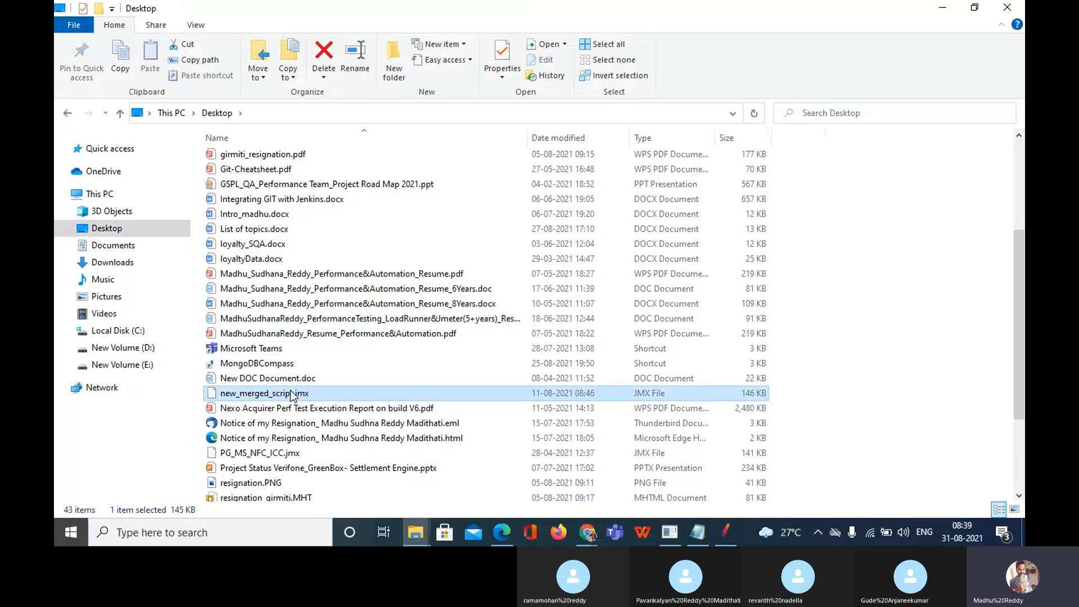
pyautogui.scroll(3, 292, 393)
pyautogui.scroll(1, 292, 396)
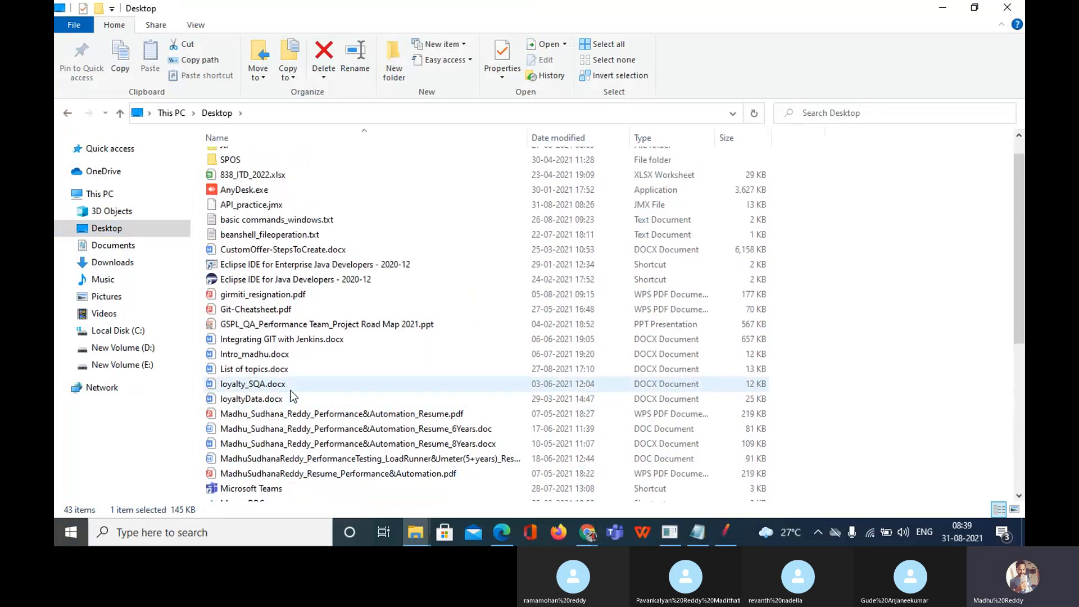
pyautogui.click(289, 209)
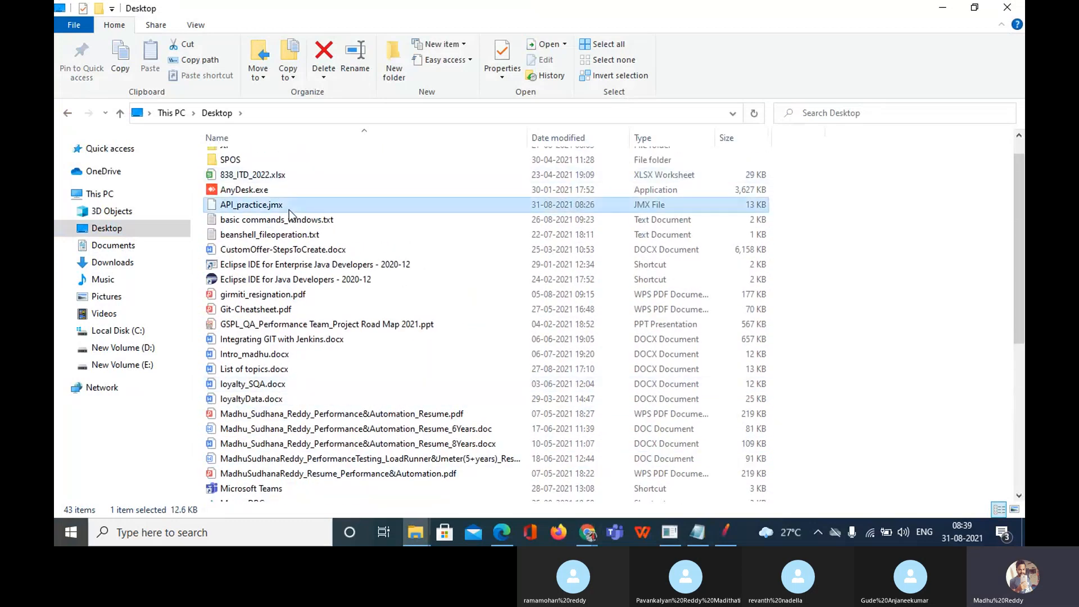
pyautogui.doubleClick(289, 209)
pyautogui.click(942, 240)
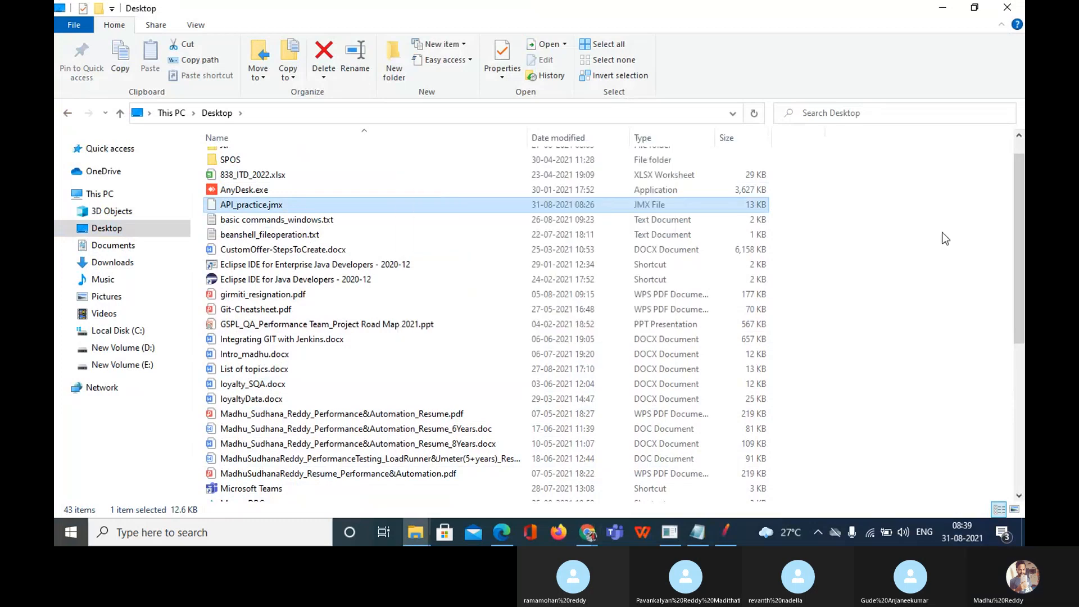
# Step: Copy the full path of API_practice.jmx from the object name in its security properties and close the properties
pyautogui.doubleClick(256, 201)
pyautogui.rightClick(256, 200)
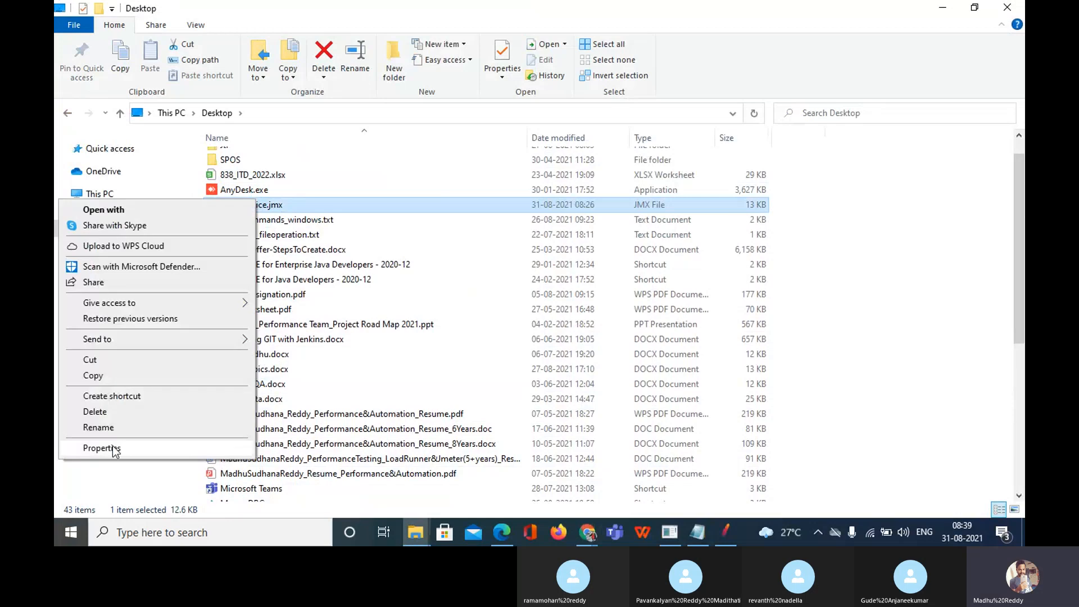
pyautogui.click(113, 448)
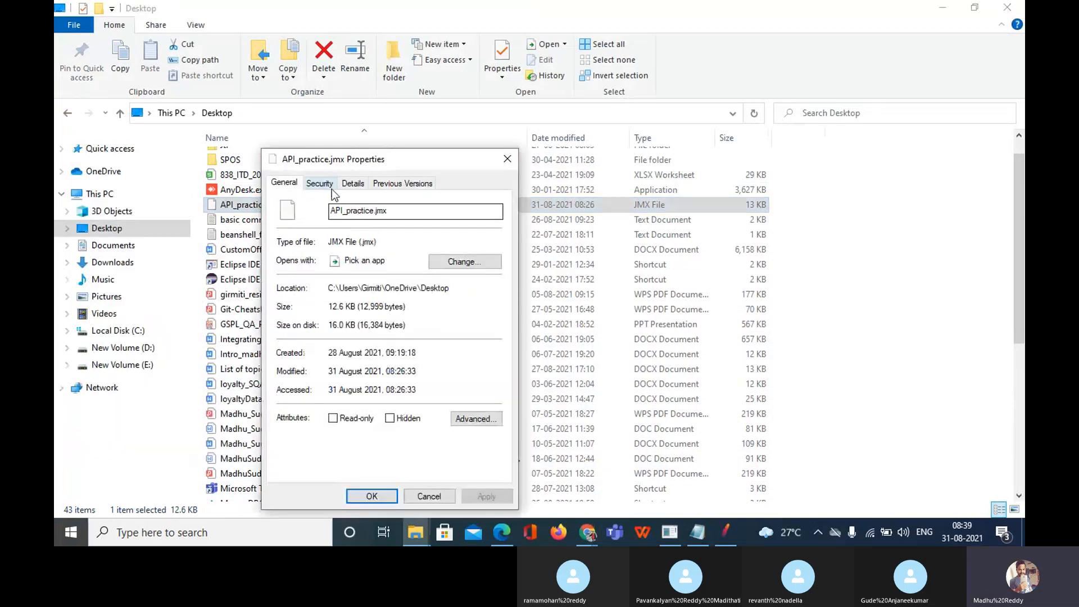
pyautogui.click(318, 182)
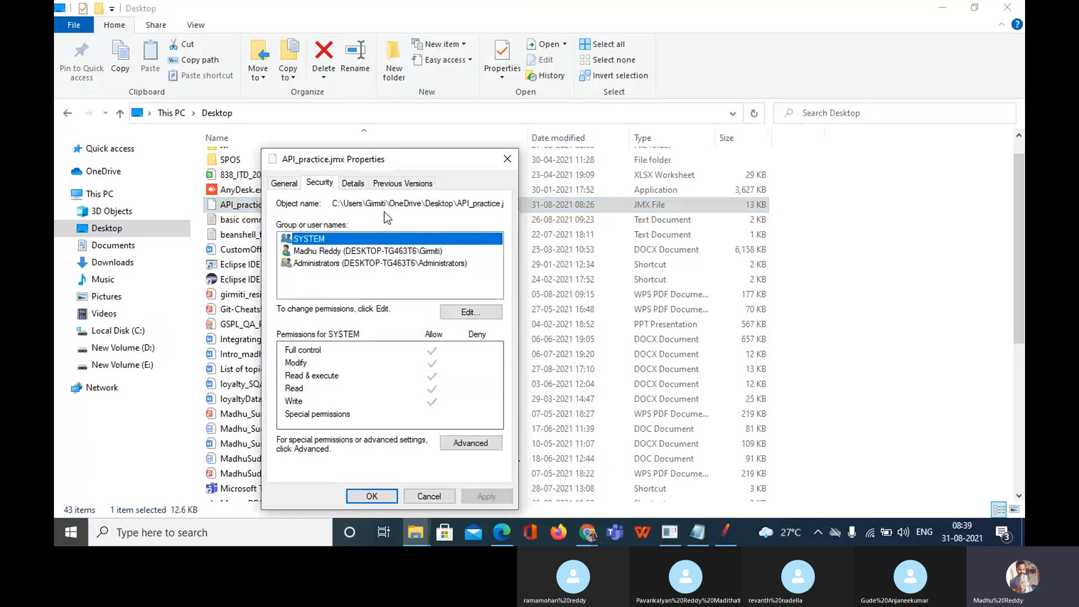
pyautogui.click(335, 202)
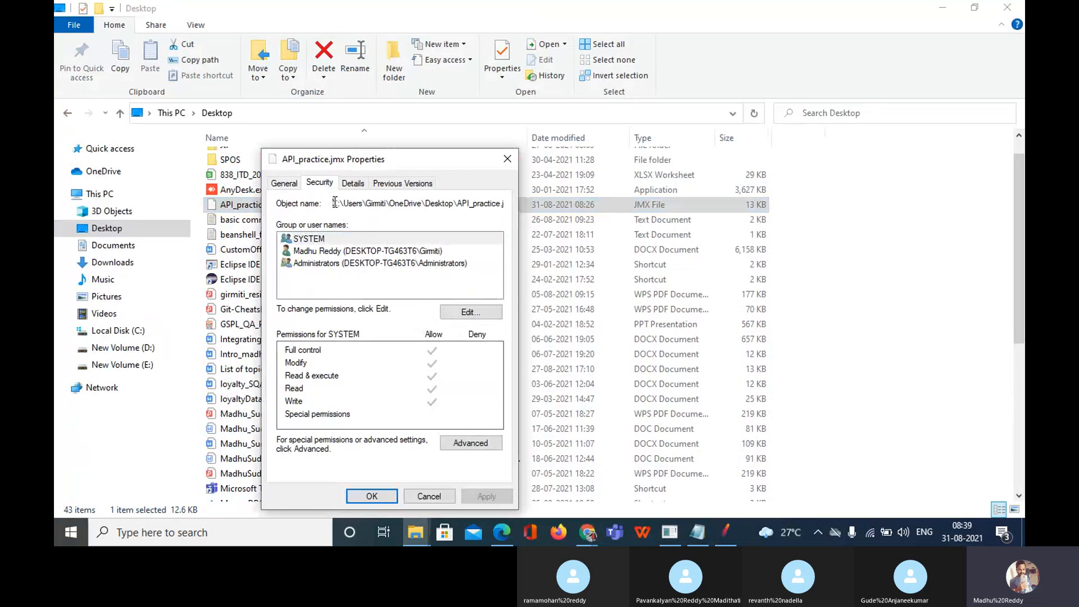
pyautogui.moveTo(335, 202); pyautogui.dragTo(506, 205)
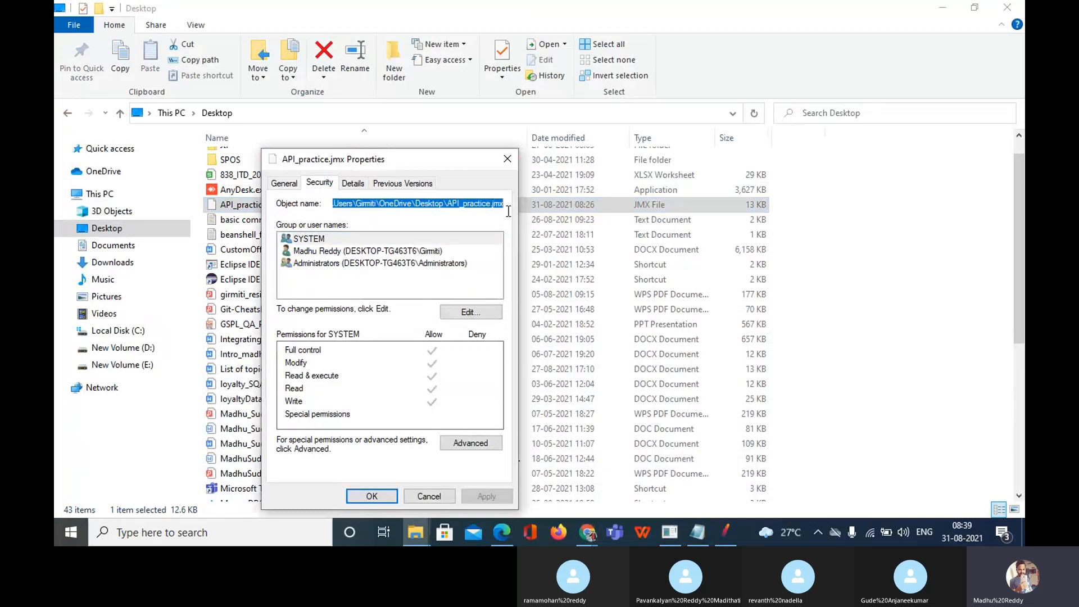
pyautogui.click(508, 159)
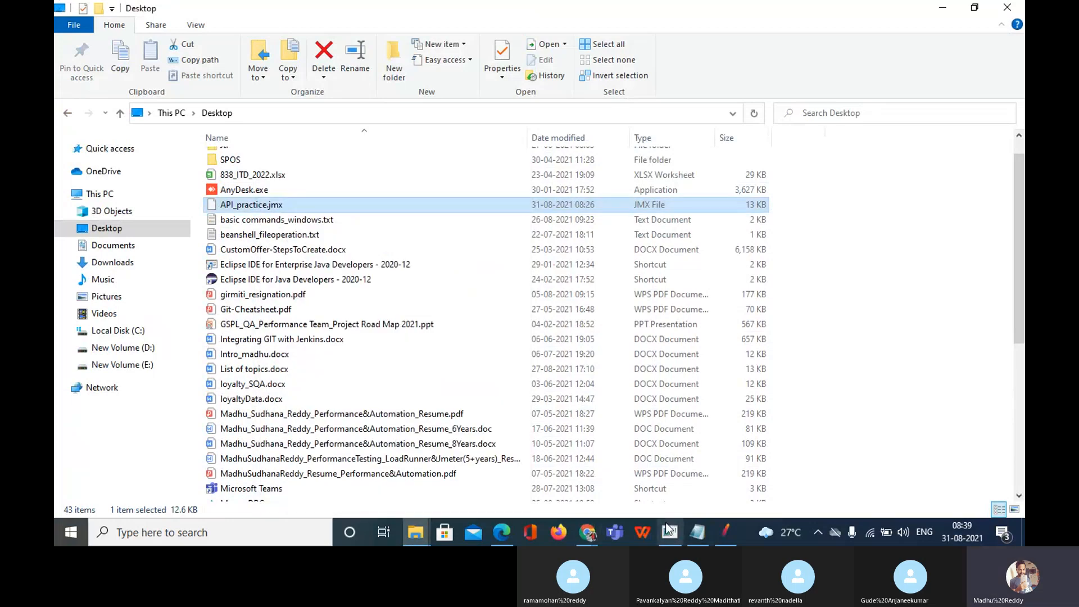
# Step: Back in Jenkins in Chrome, paste the copied API_practice.jmx path after "-t" in the batch command
pyautogui.moveTo(700, 538)
pyautogui.moveTo(590, 536)
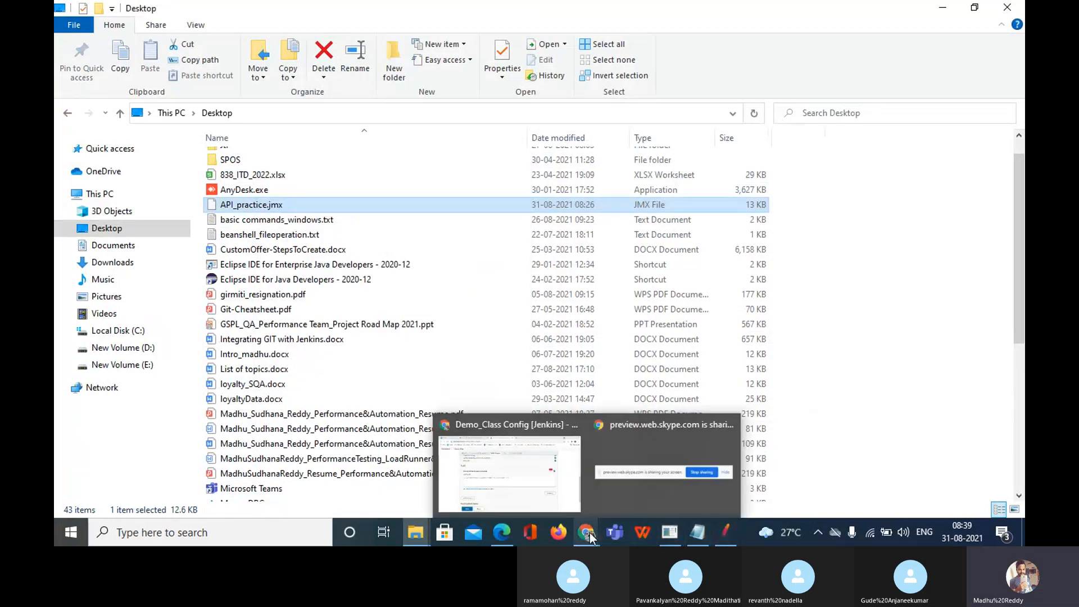
pyautogui.click(531, 480)
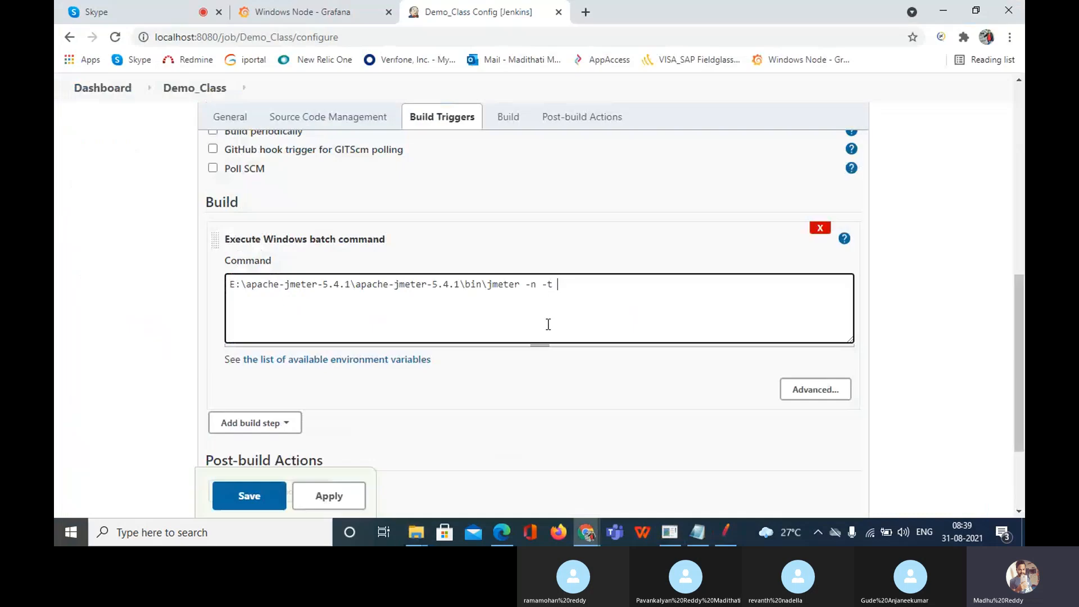
pyautogui.write('C:\\Users\\Girmiti\\OneDrive\\Desktop\\API_practice.jmx')
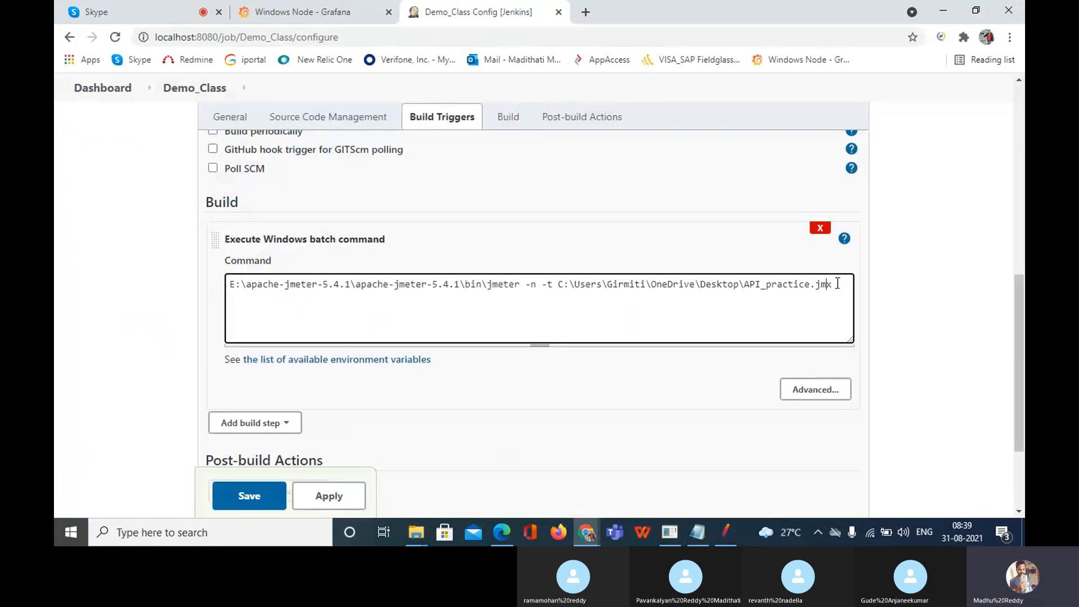
pyautogui.press('Left')
pyautogui.press('Left')
pyautogui.press('Left')
pyautogui.press('Left')
pyautogui.press('Left')
pyautogui.press('Left')
pyautogui.press('Left')
pyautogui.press('Left')
pyautogui.press('Left')
pyautogui.press('Left')
pyautogui.press('Left')
pyautogui.press('Left')
pyautogui.press('Left')
pyautogui.press('Left')
pyautogui.press('Left')
pyautogui.press('Left')
pyautogui.press('Left')
pyautogui.press('Left')
pyautogui.press('Left')
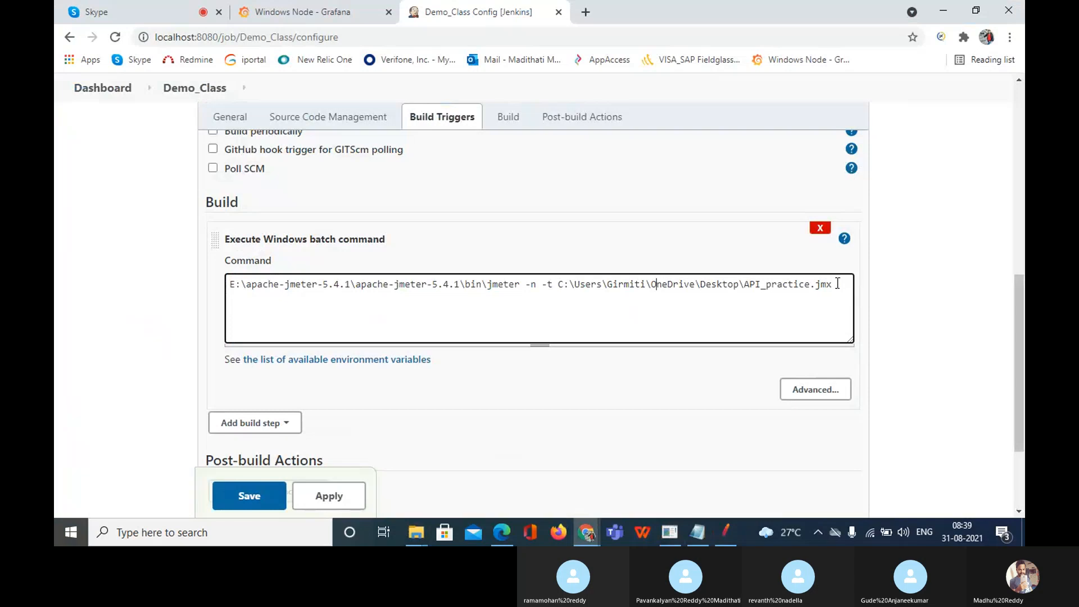
pyautogui.press('Left')
pyautogui.press('Left')
pyautogui.press('Left')
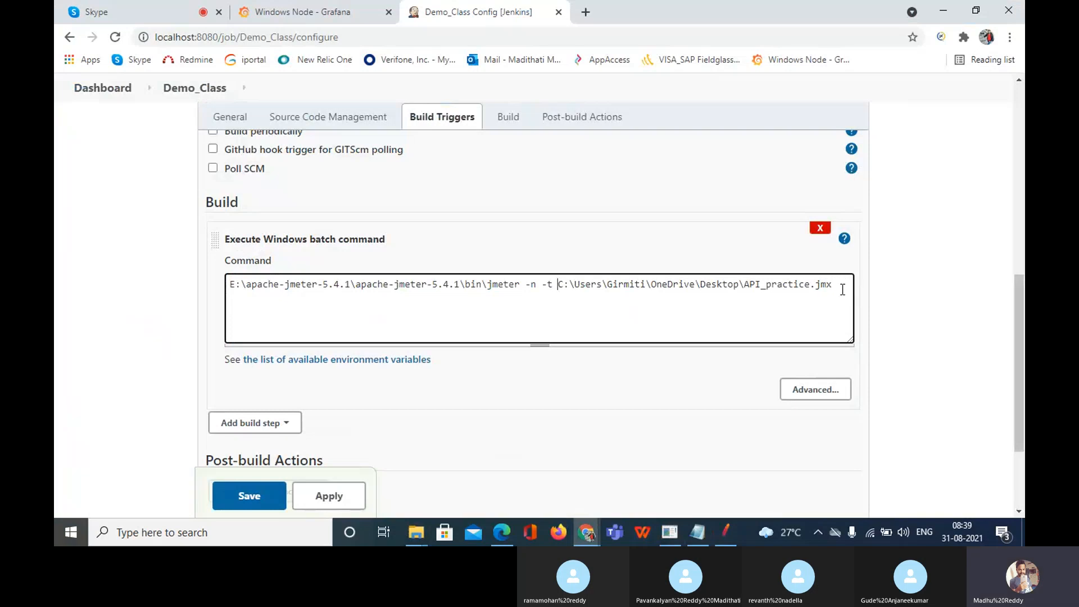
# Step: Append "-l" to the batch command, followed by the same Desktop path with the results file name API_practice.jtl
pyautogui.click(843, 289)
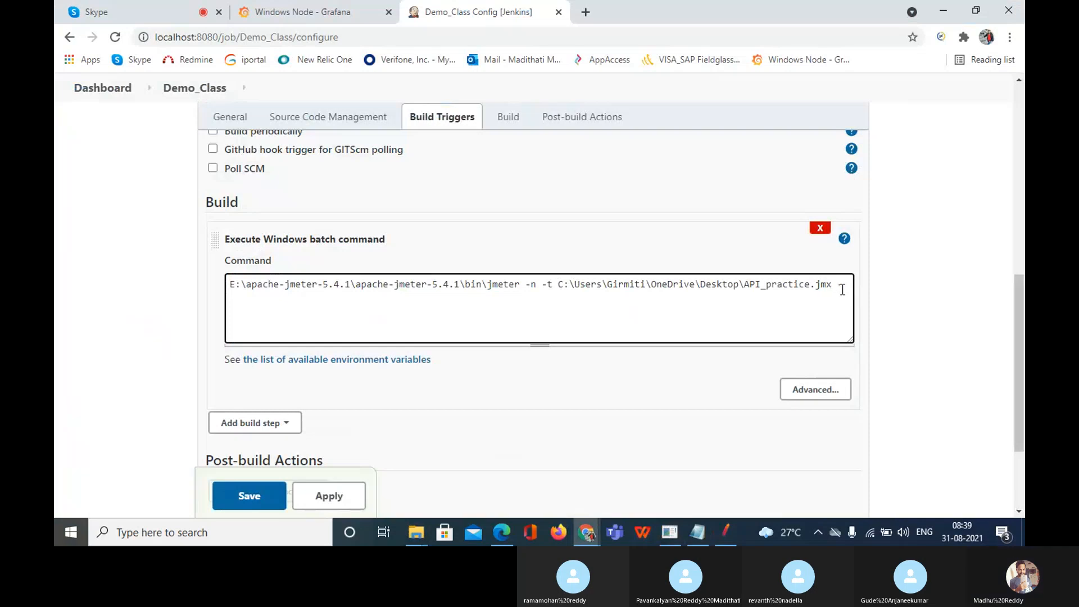
pyautogui.write('-l')
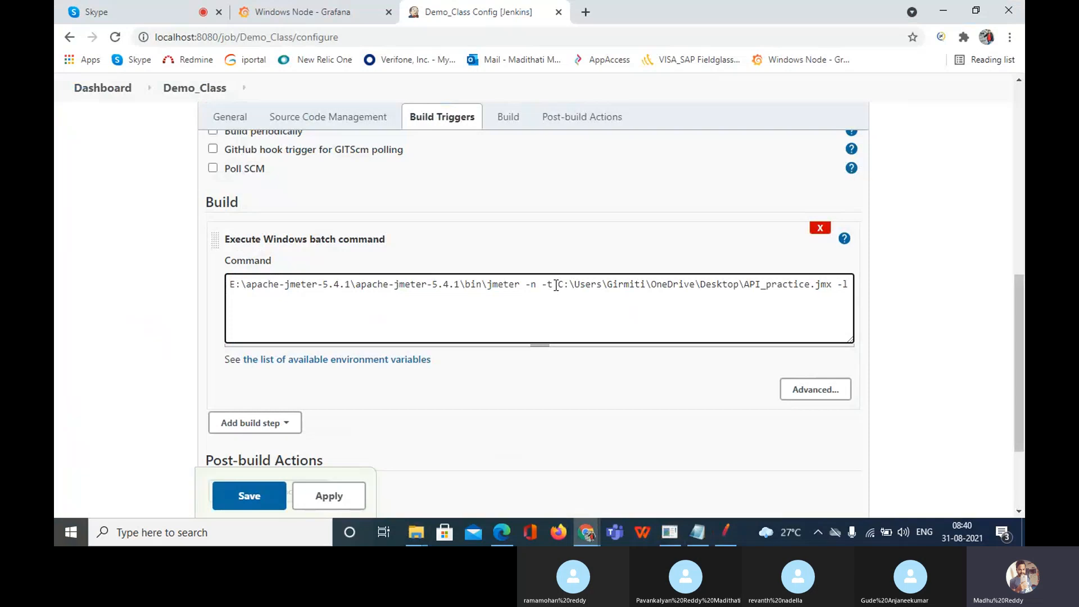
pyautogui.moveTo(556, 285); pyautogui.dragTo(810, 288)
pyautogui.hotkey('ctrl', 'c')
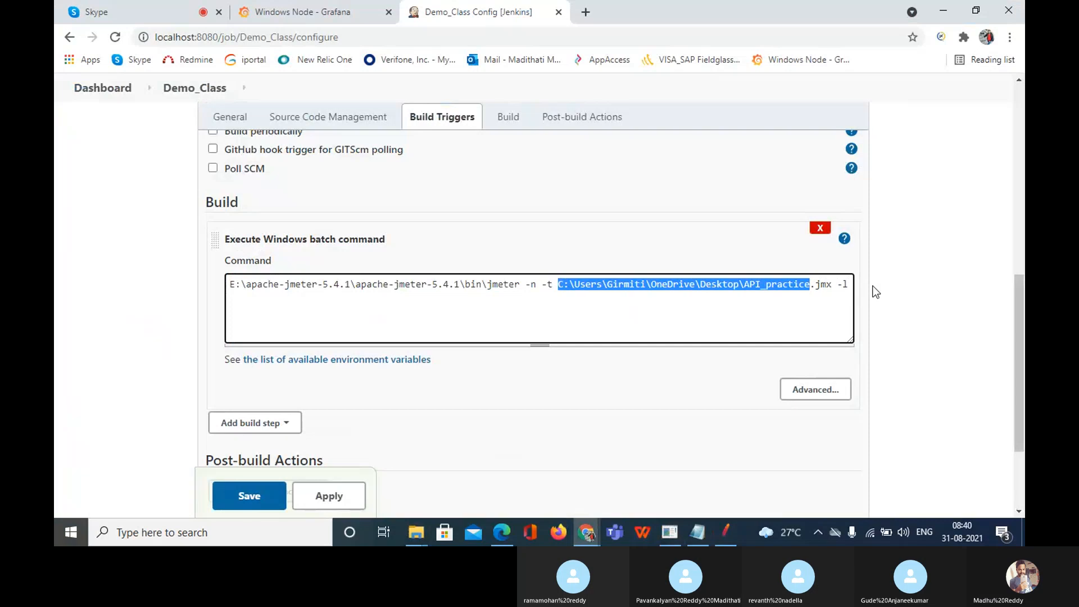
pyautogui.click(851, 285)
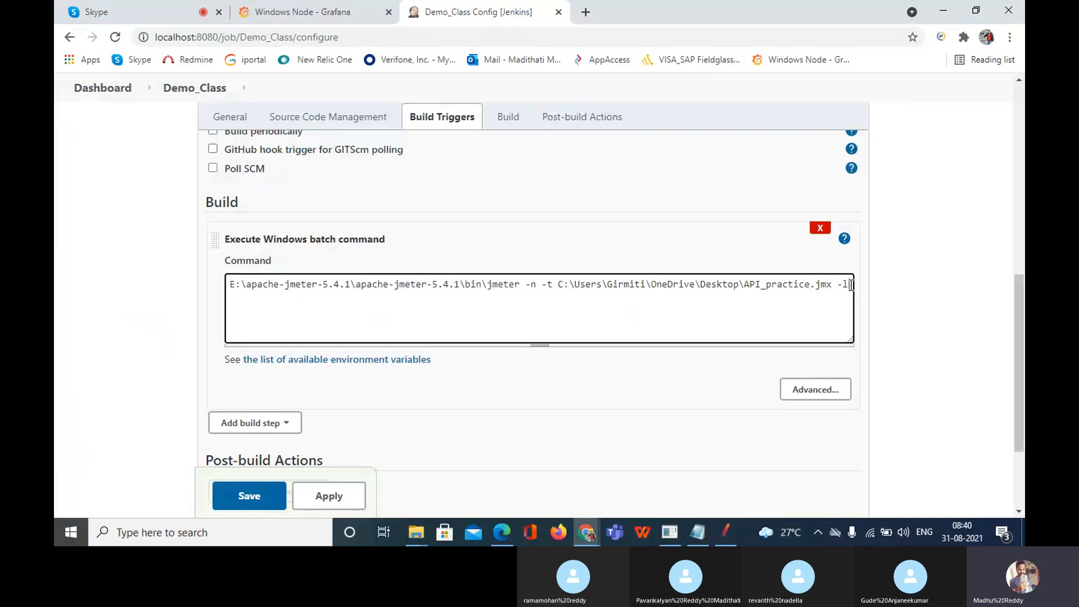
pyautogui.hotkey('ctrl', 'v')
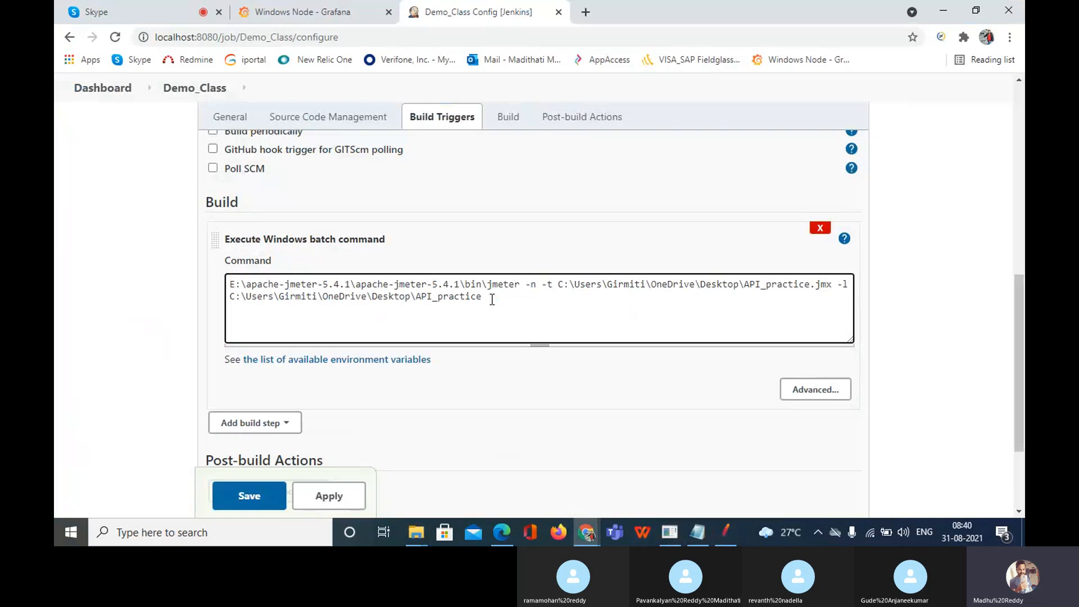
pyautogui.write('.jtl')
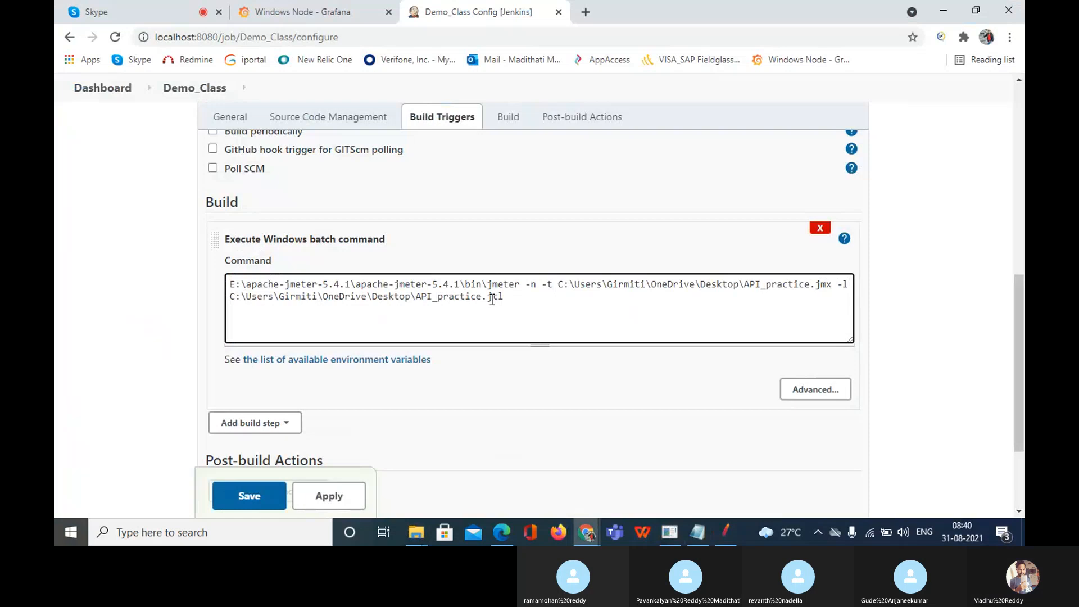
# Step: Append "-e -0" to the batch command, followed by the Desktop path ending in API_practice without an extension
pyautogui.write('-e')
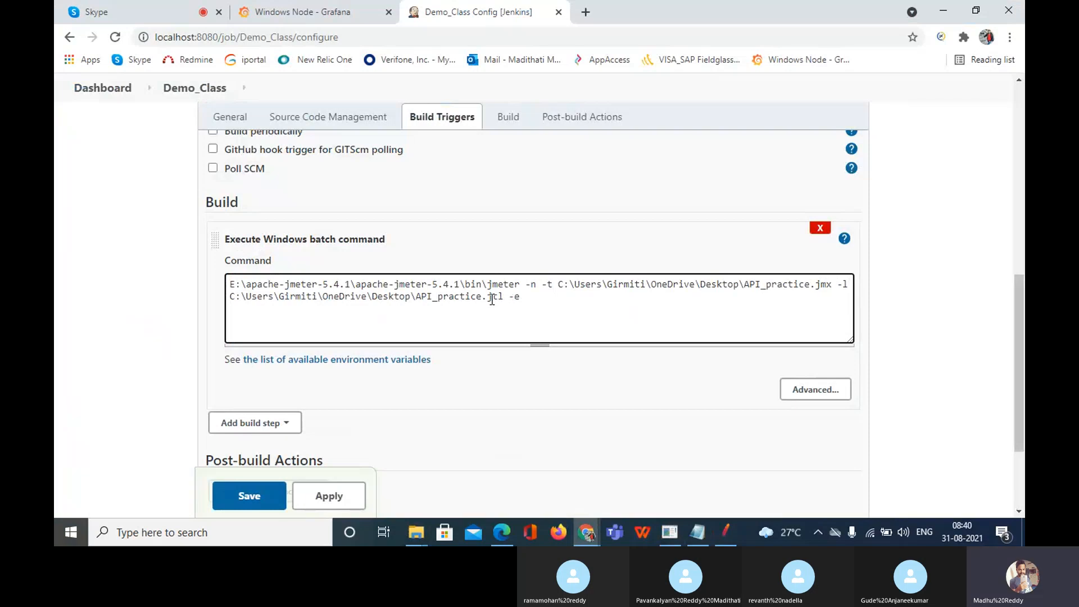
pyautogui.write('-0')
pyautogui.hotkey('ctrl', 'v')
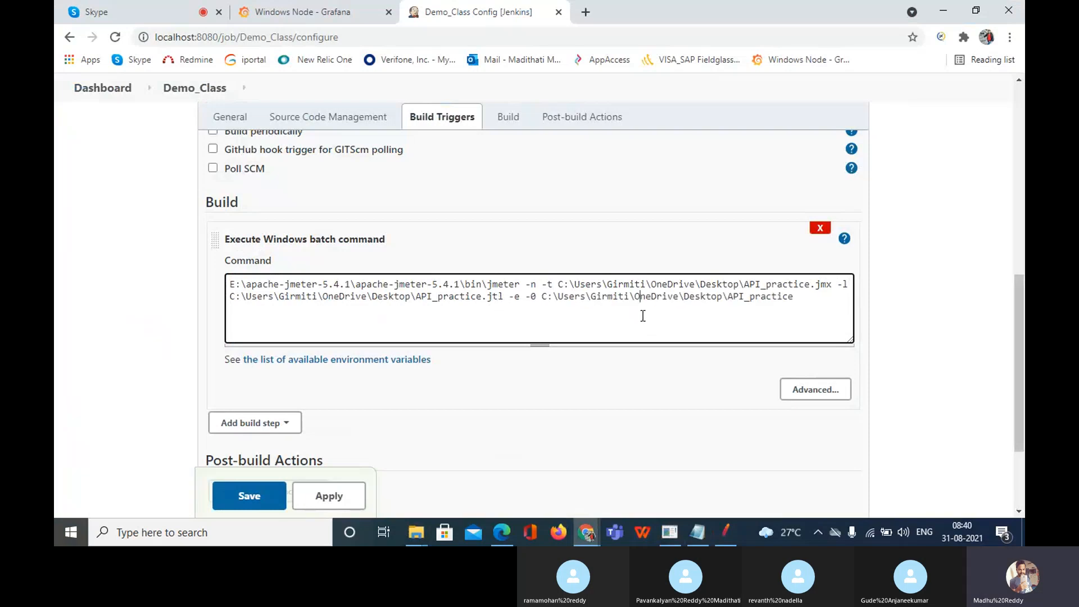
pyautogui.moveTo(541, 296); pyautogui.dragTo(792, 302)
pyautogui.click(795, 299)
pyautogui.doubleClick(794, 298)
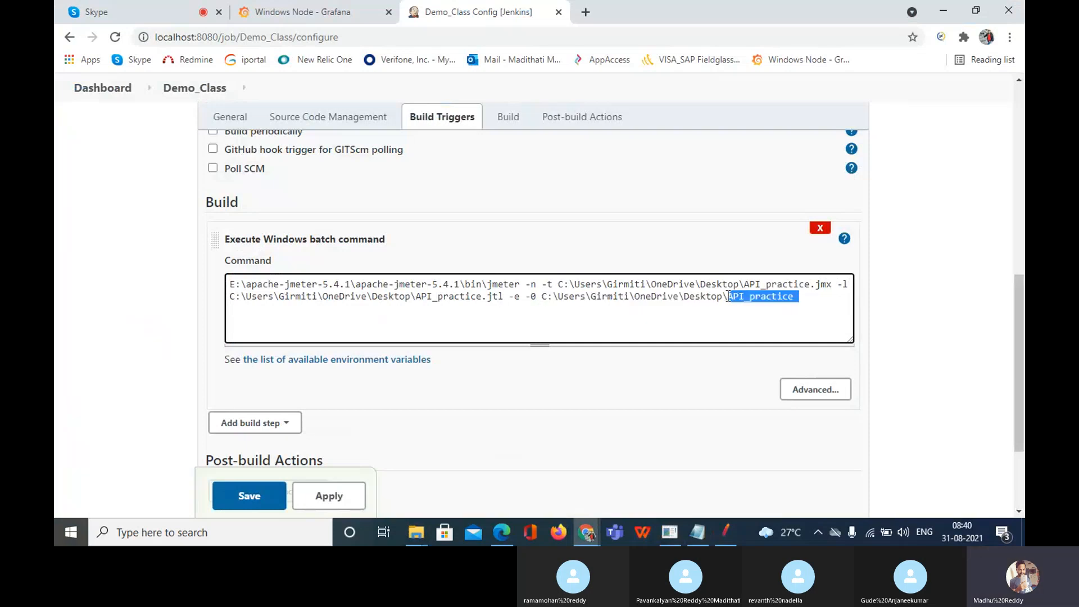
pyautogui.click(814, 301)
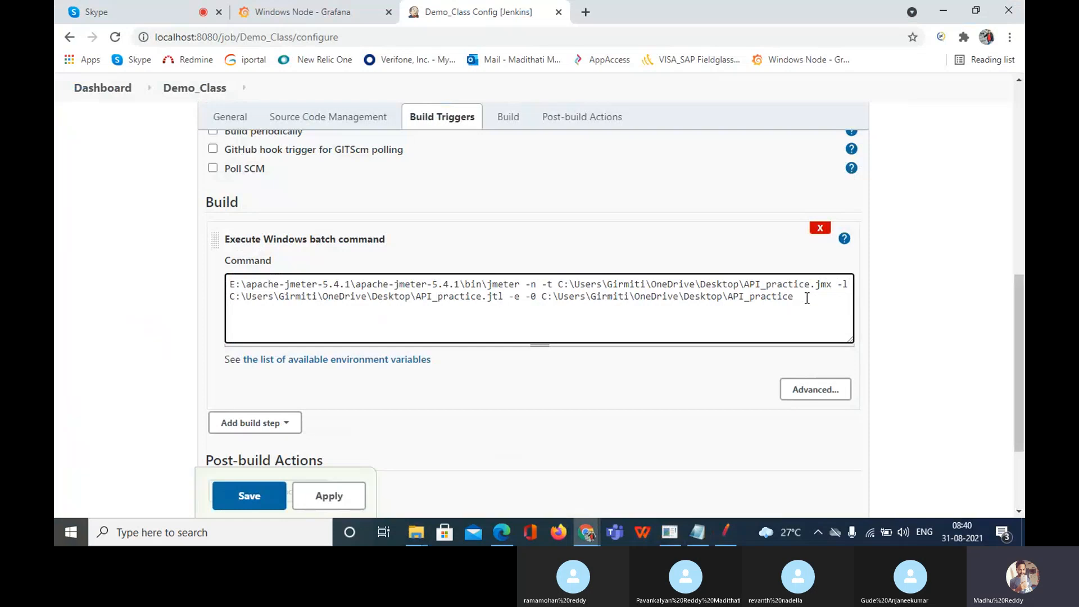
# Step: Copy the complete batch command, send it in the Skype meeting chat, and return to the Demo_Class configuration in Jenkins
pyautogui.moveTo(794, 299); pyautogui.dragTo(227, 283)
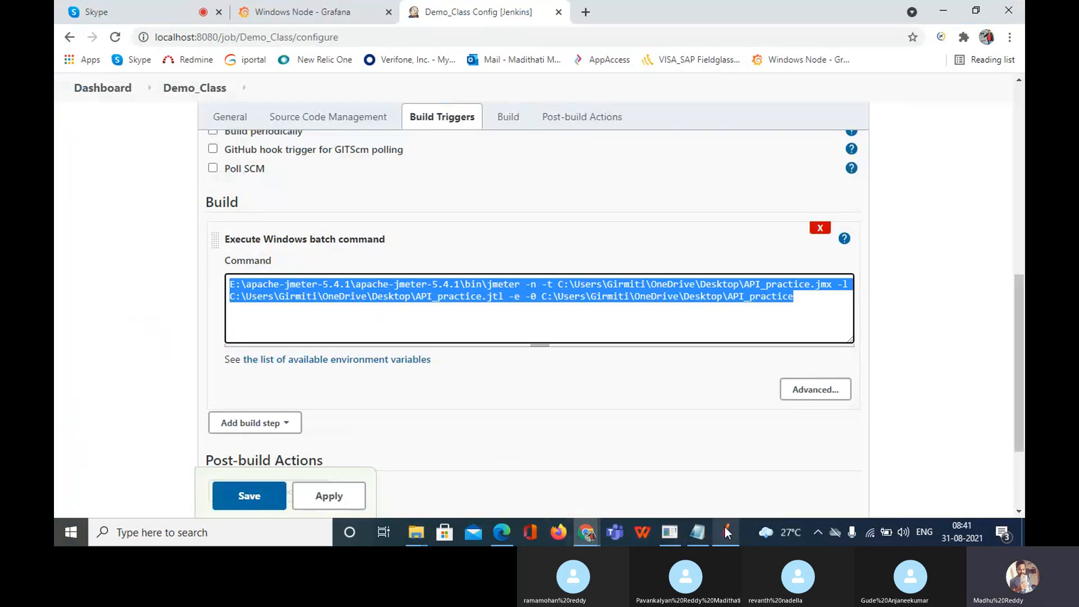
pyautogui.click(79, 7)
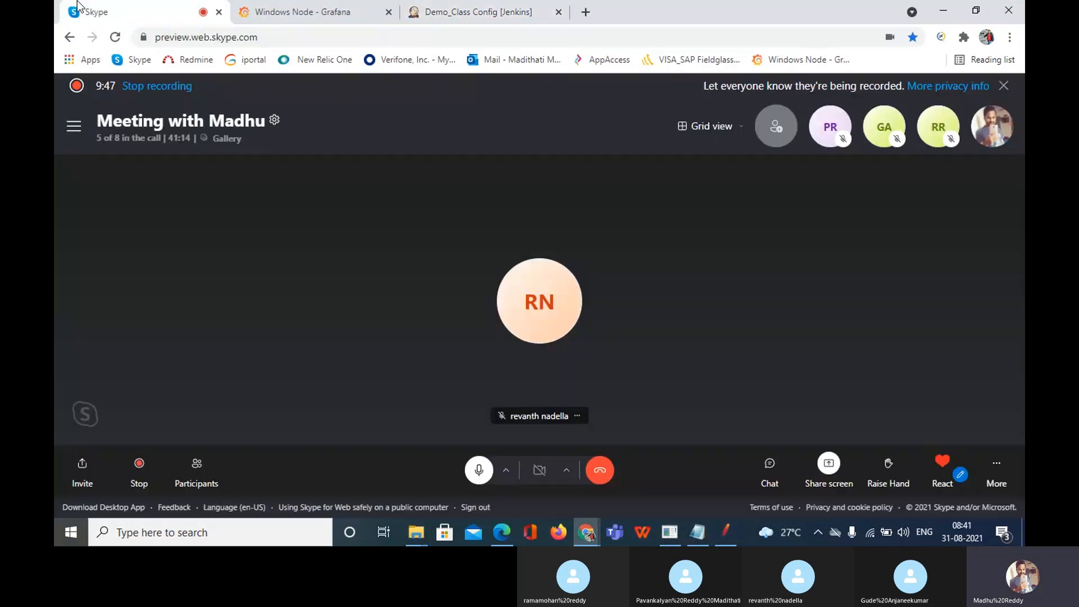
pyautogui.click(770, 470)
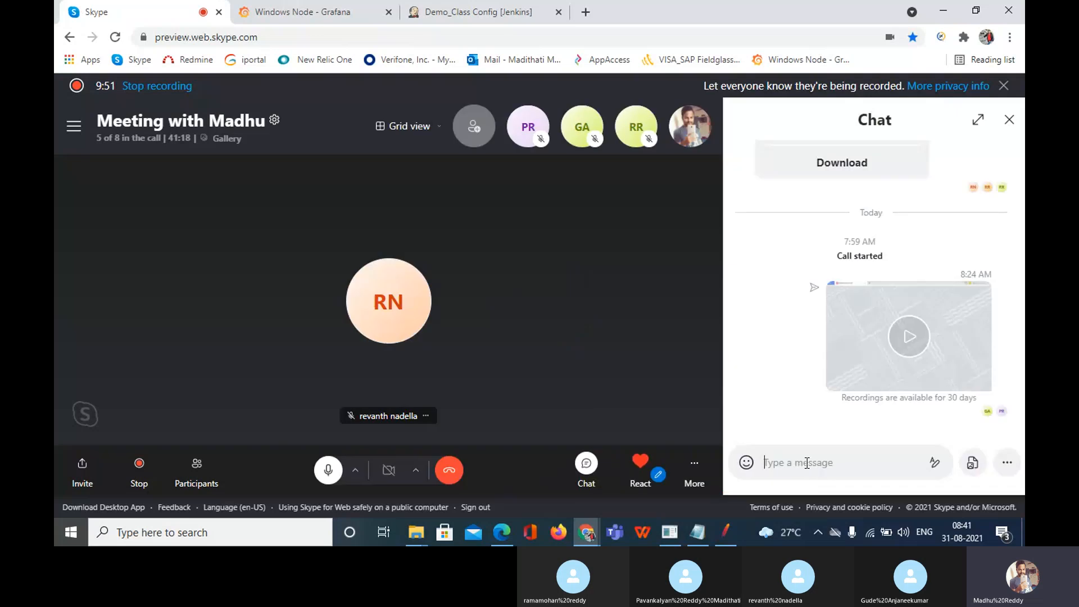
pyautogui.hotkey('ctrl', 'v')
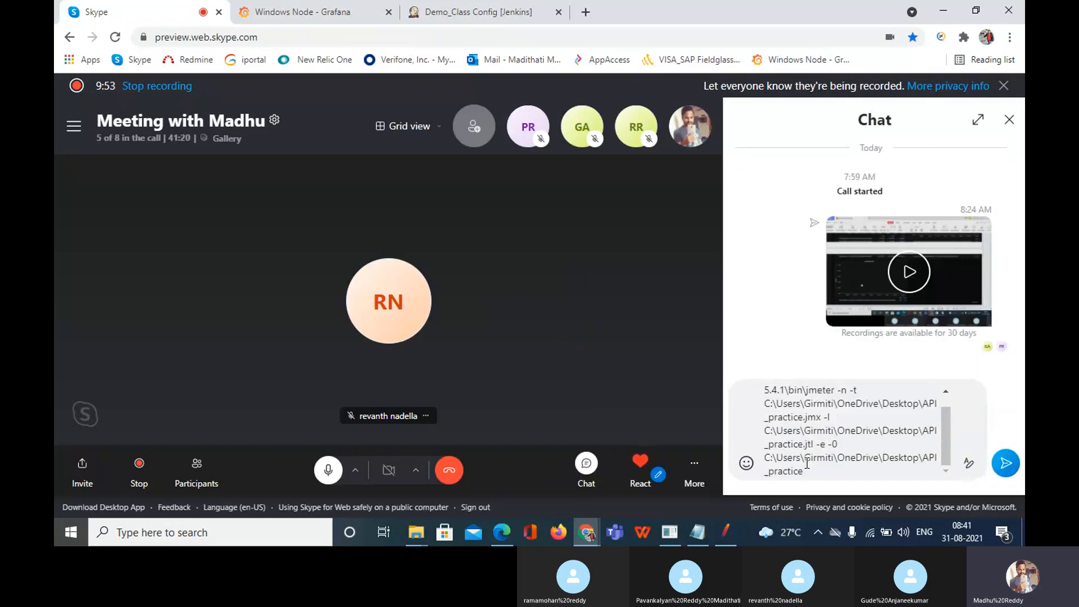
pyautogui.press('Return')
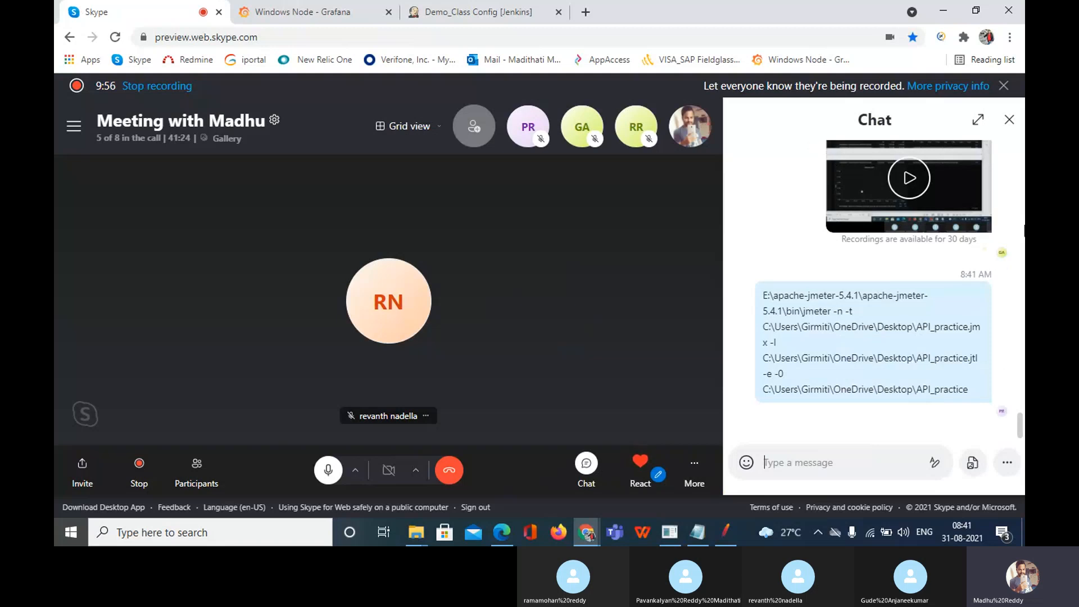
pyautogui.click(1008, 119)
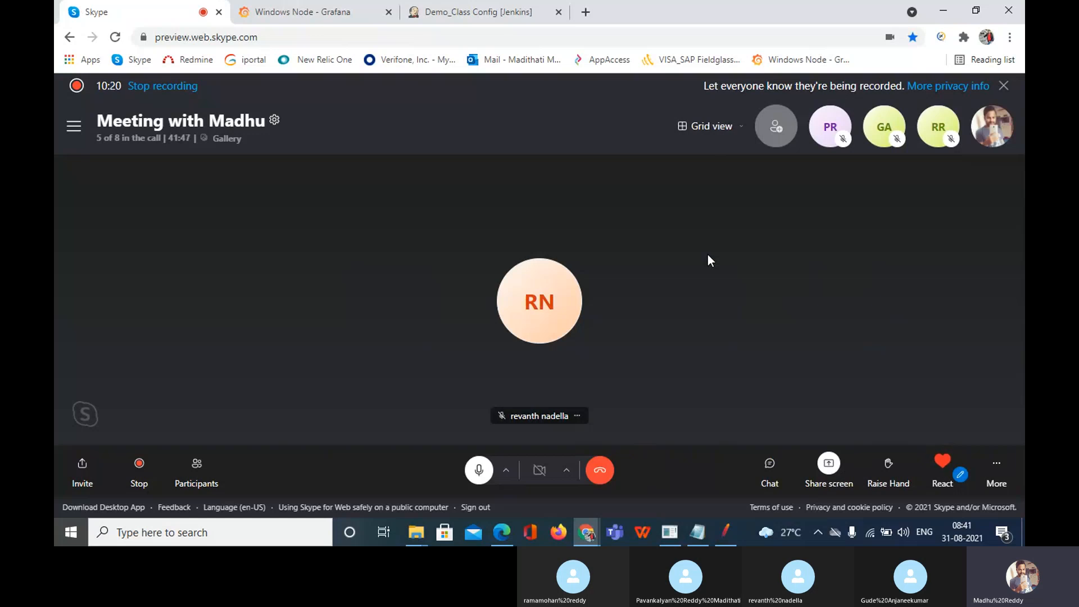
pyautogui.click(499, 7)
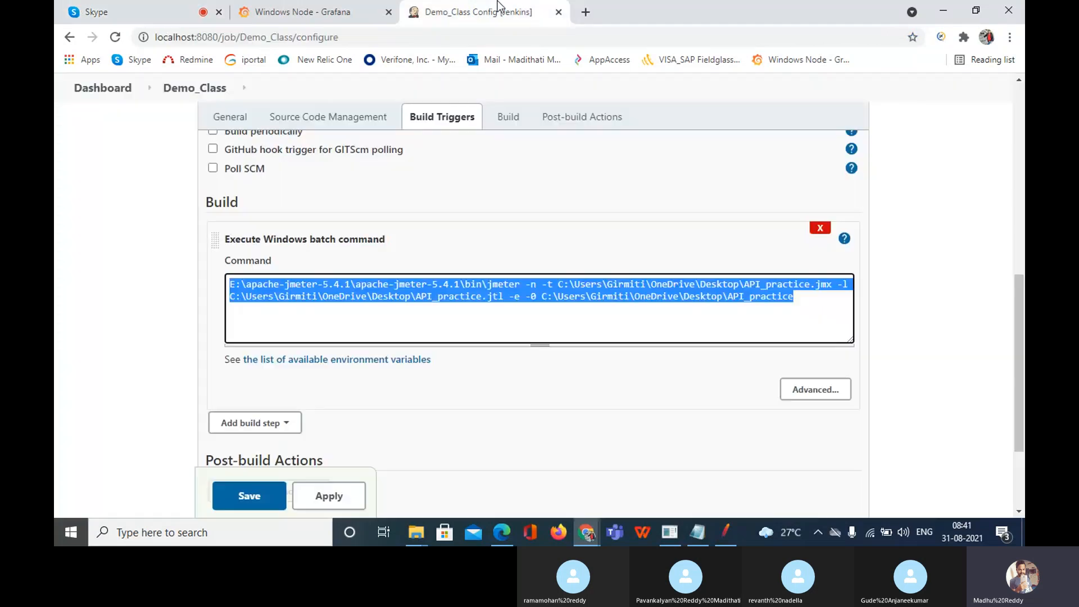
pyautogui.click(813, 308)
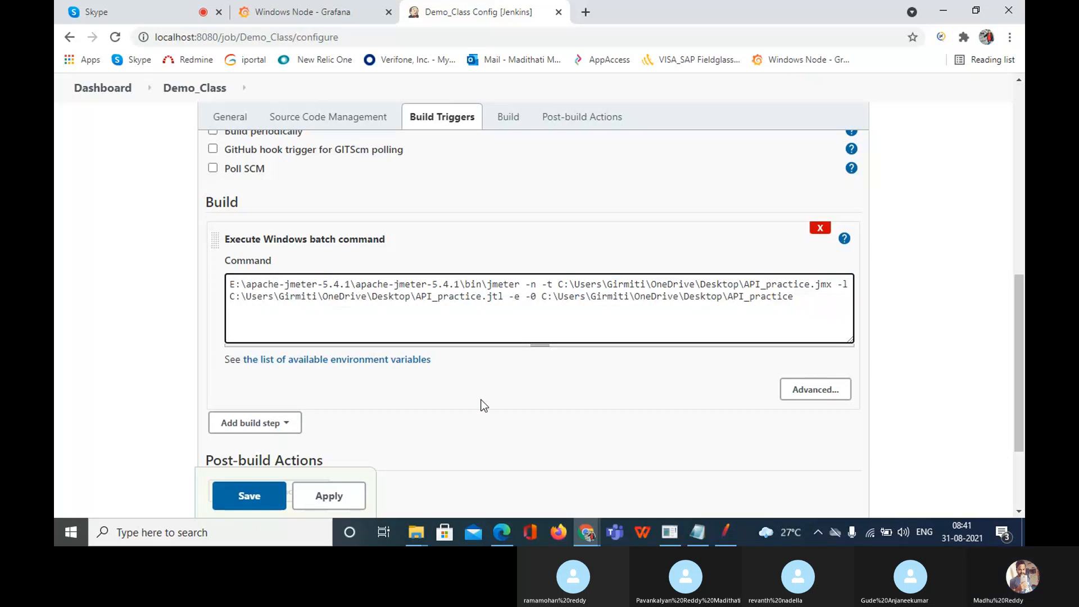
pyautogui.scroll(-2, 480, 397)
pyautogui.scroll(-1, 480, 397)
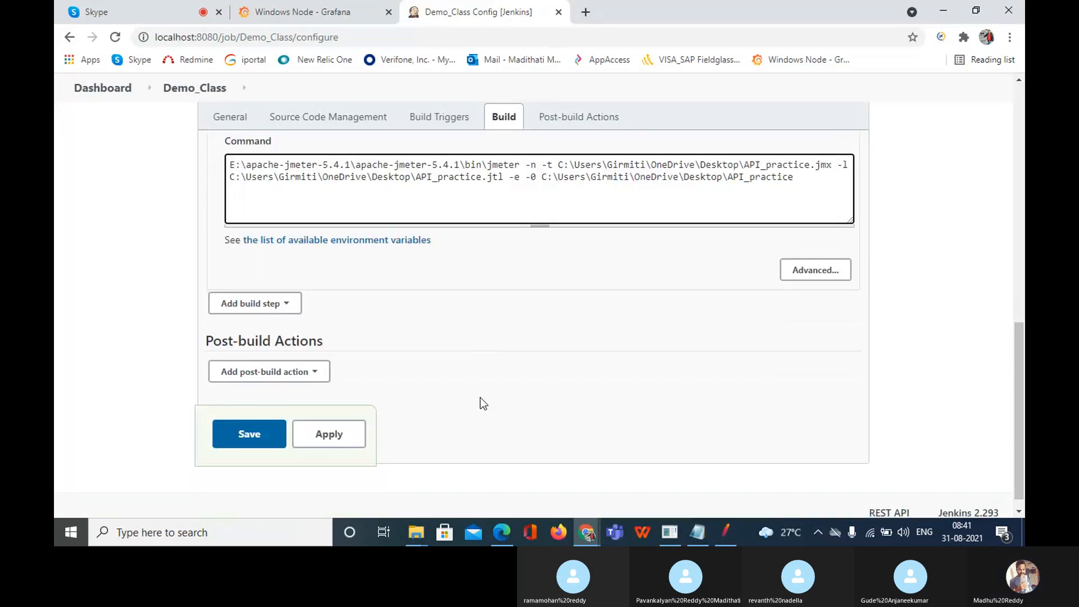
pyautogui.scroll(-1, 480, 397)
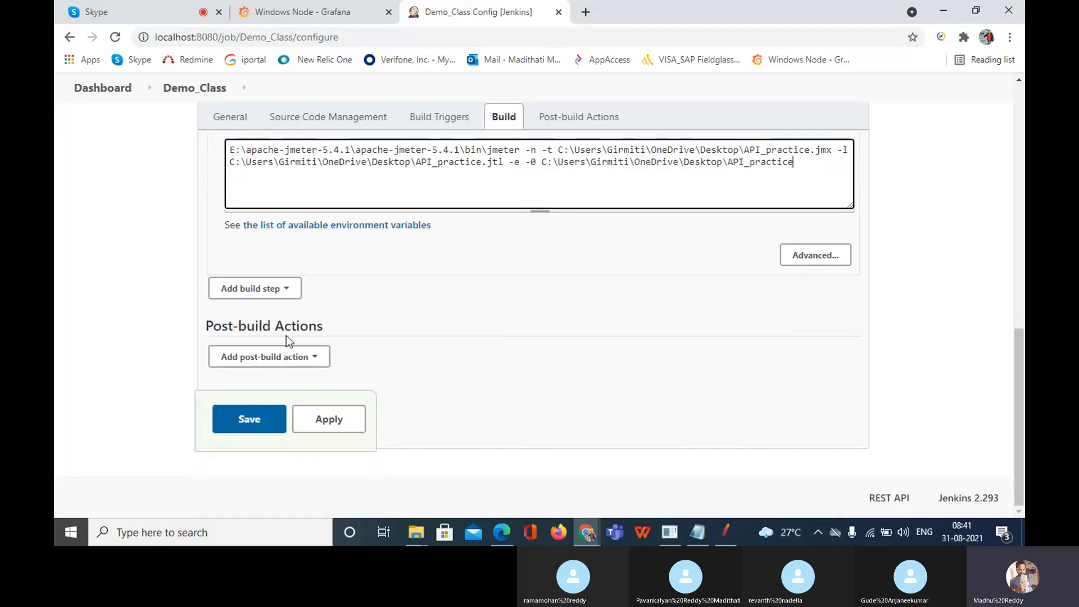
pyautogui.click(306, 358)
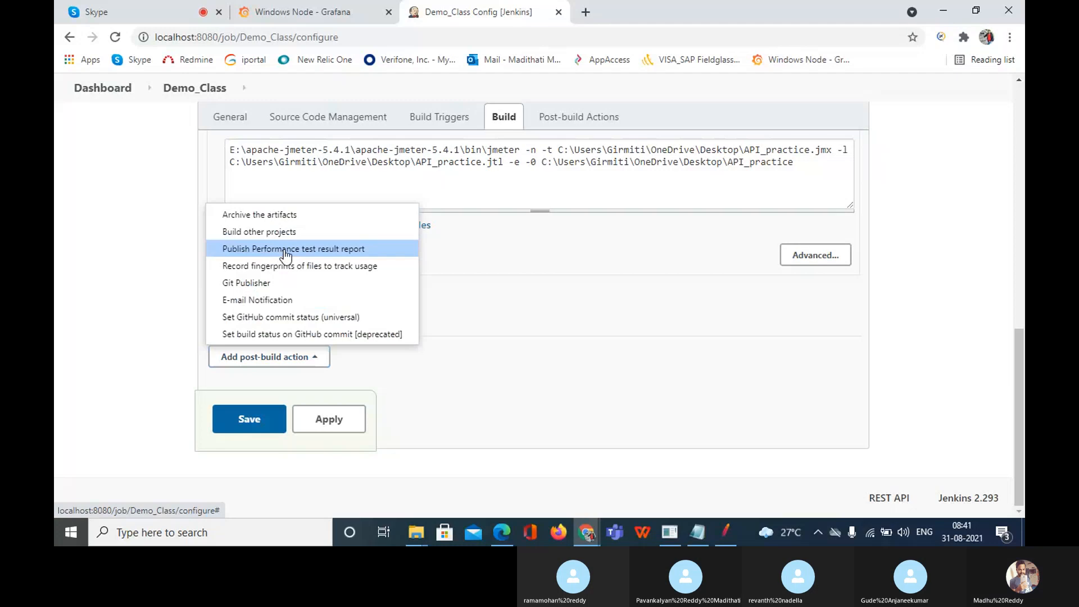
pyautogui.click(271, 302)
pyautogui.scroll(-1, 400, 408)
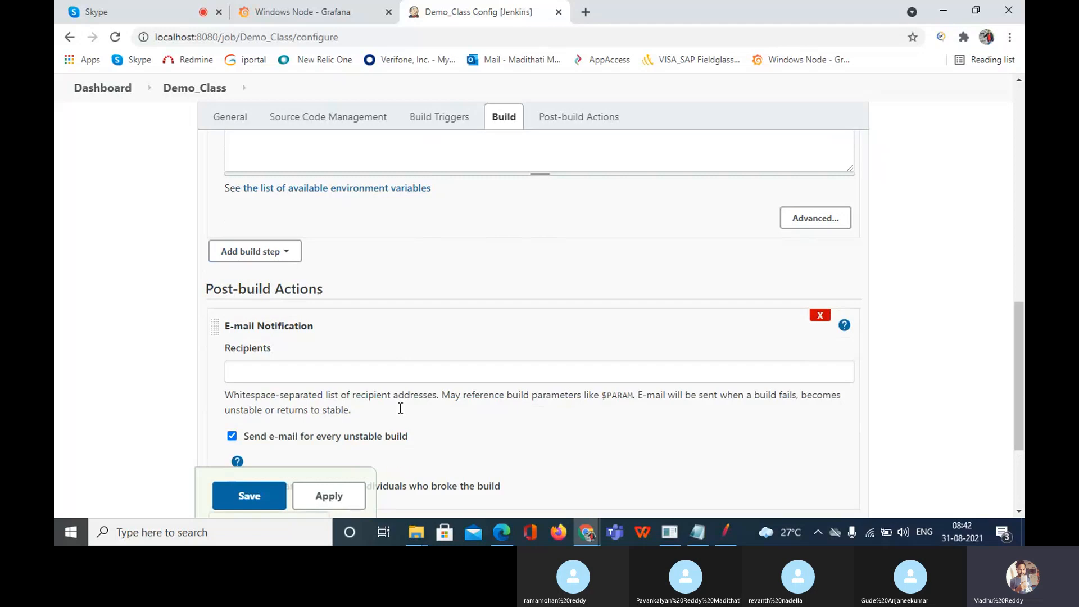
pyautogui.scroll(-3, 352, 368)
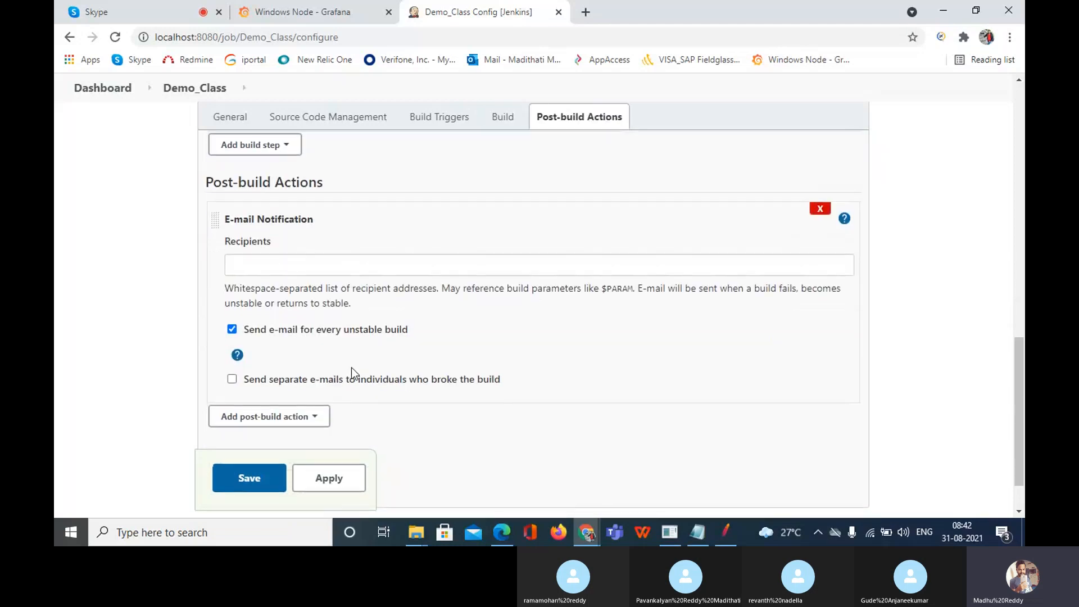
pyautogui.click(315, 264)
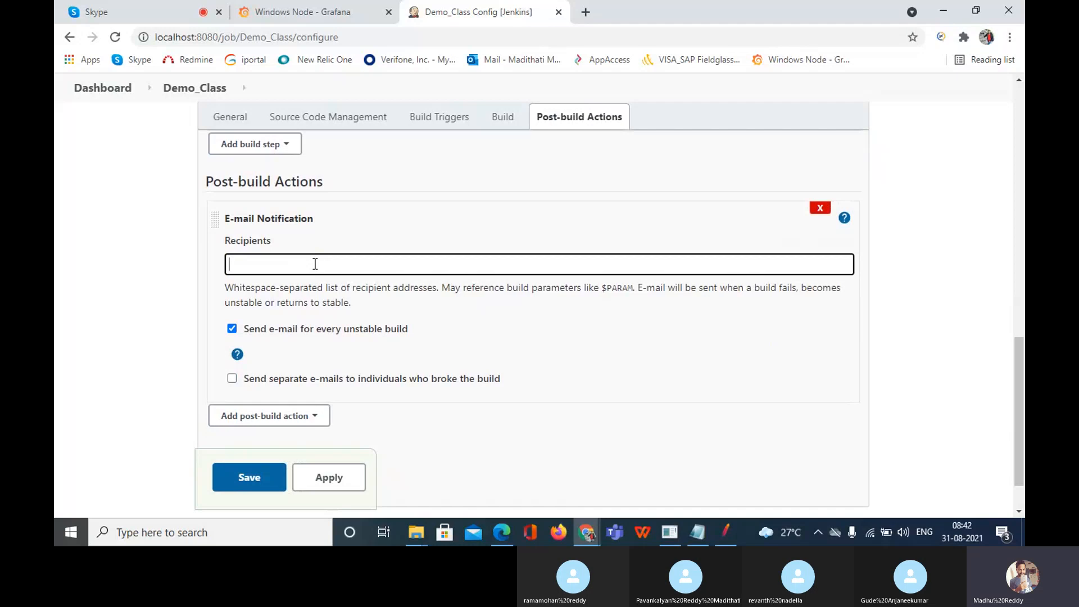
pyautogui.click(821, 209)
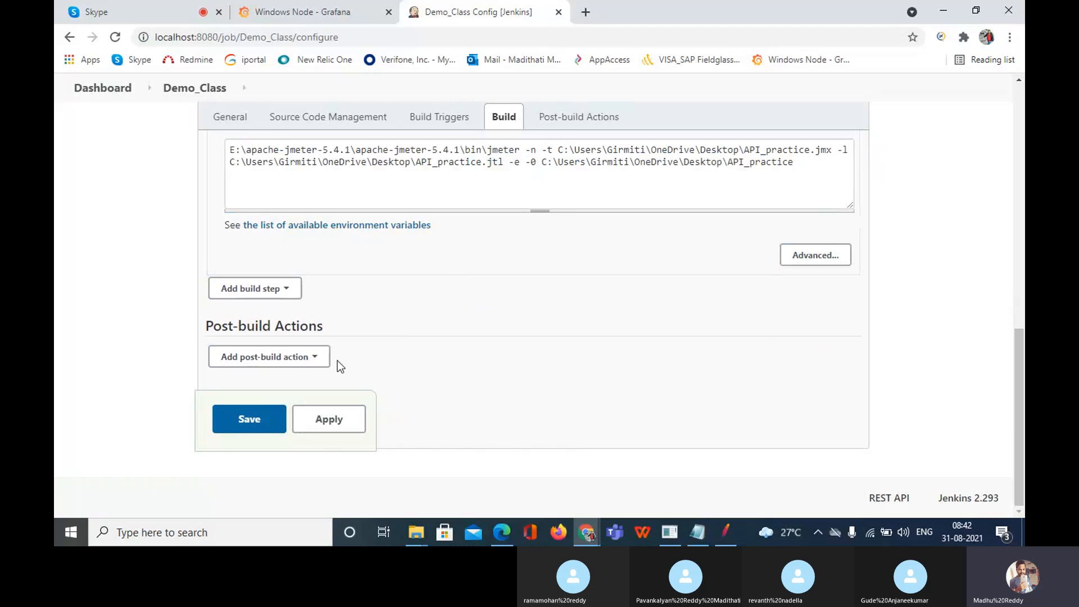
# Step: Add a "Publish Performance test result report" post-build action to the job
pyautogui.click(316, 359)
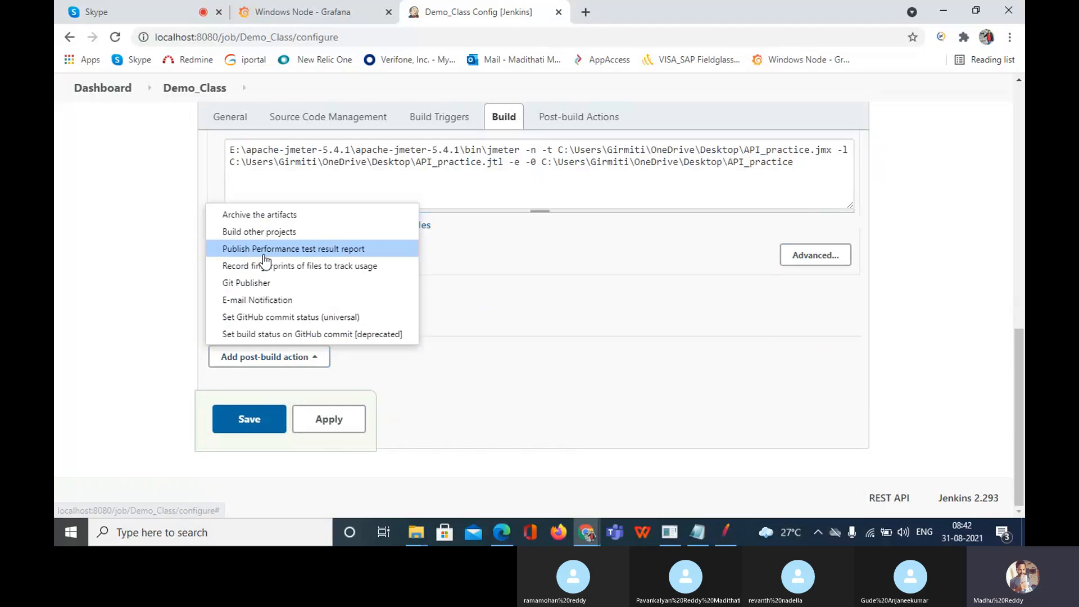
pyautogui.click(377, 250)
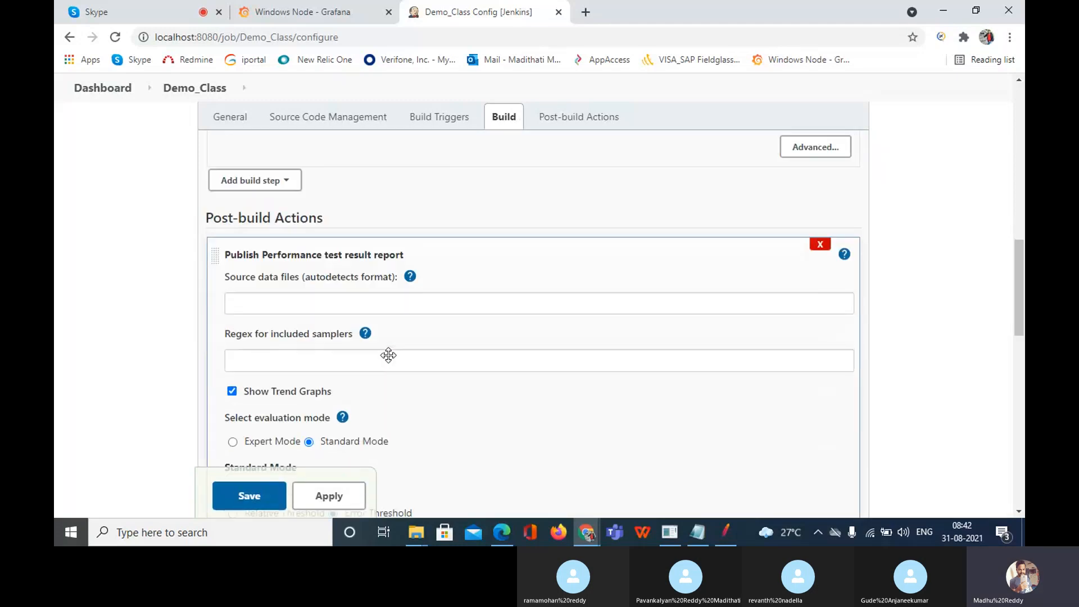
pyautogui.scroll(-2, 389, 355)
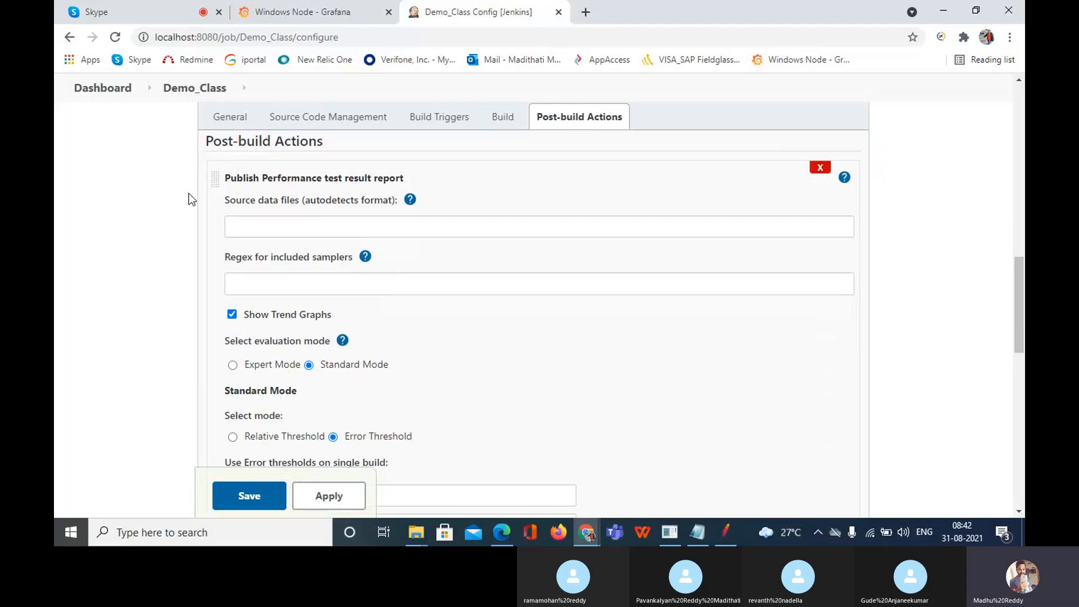
pyautogui.click(294, 233)
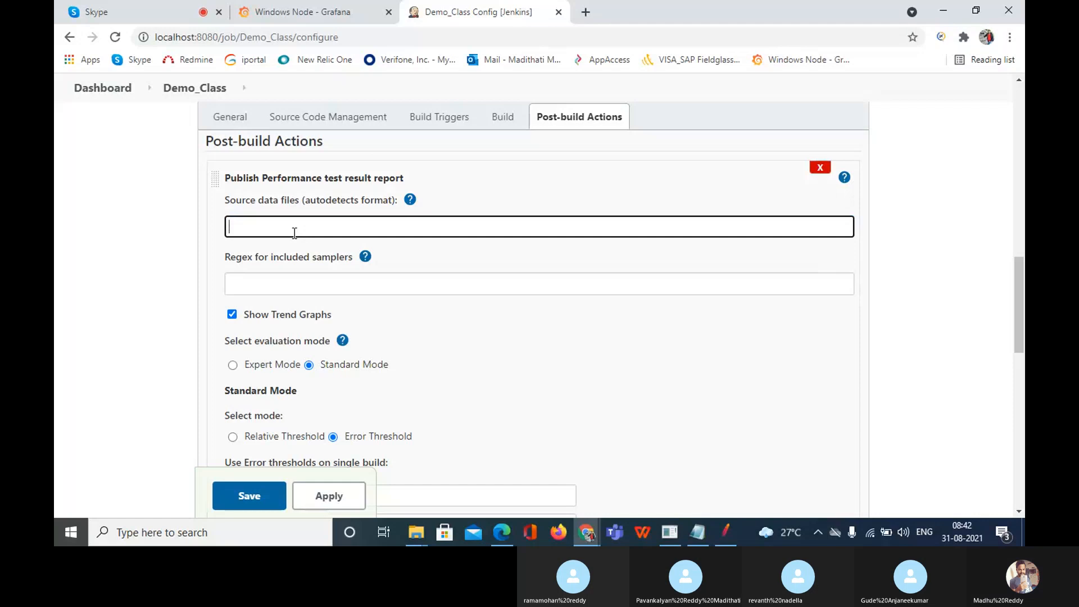
# Step: Change the extension of the API_practice results file after "-l" in the batch command to csv
pyautogui.scroll(3, 295, 232)
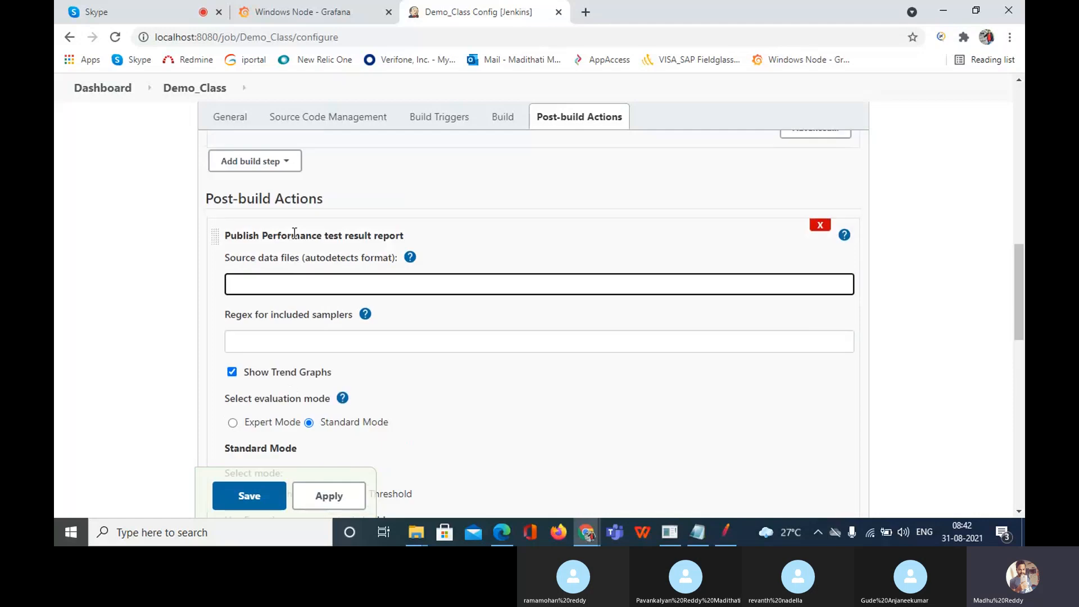
pyautogui.scroll(1, 294, 233)
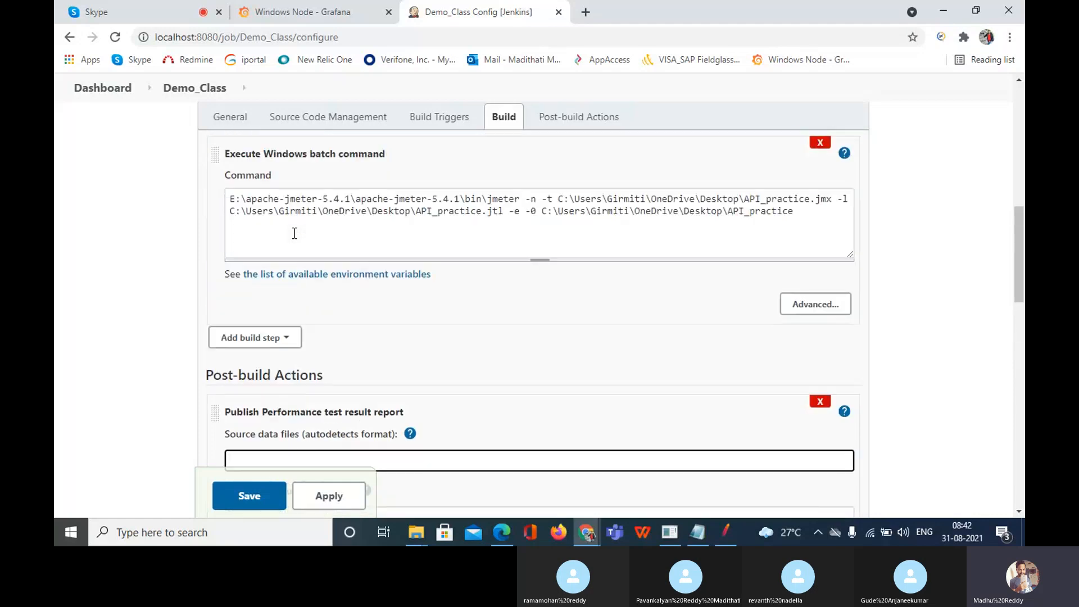
pyautogui.click(503, 212)
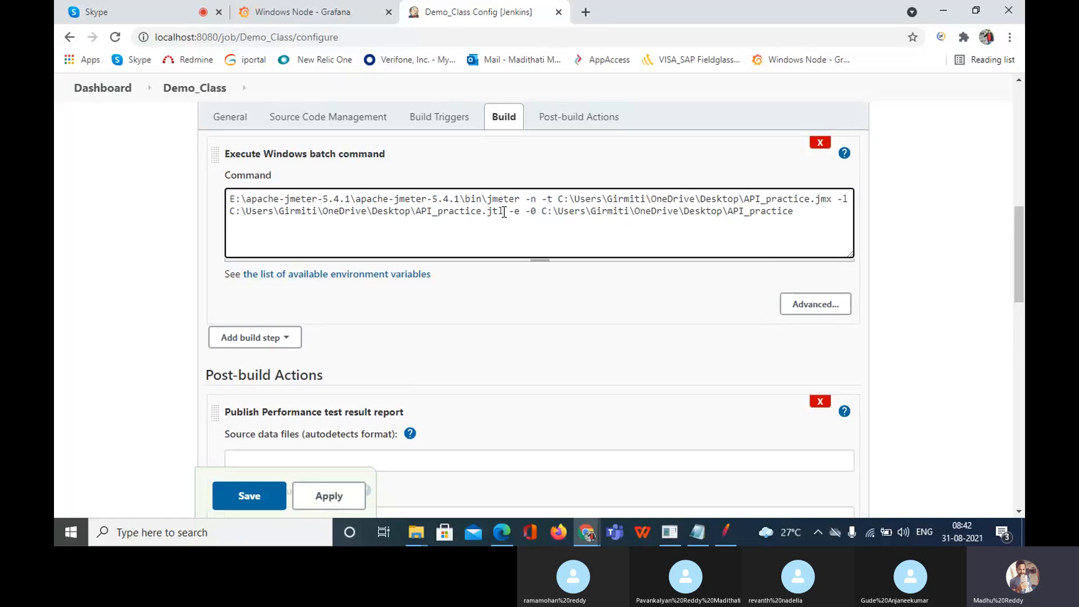
pyautogui.press('BackSpace')
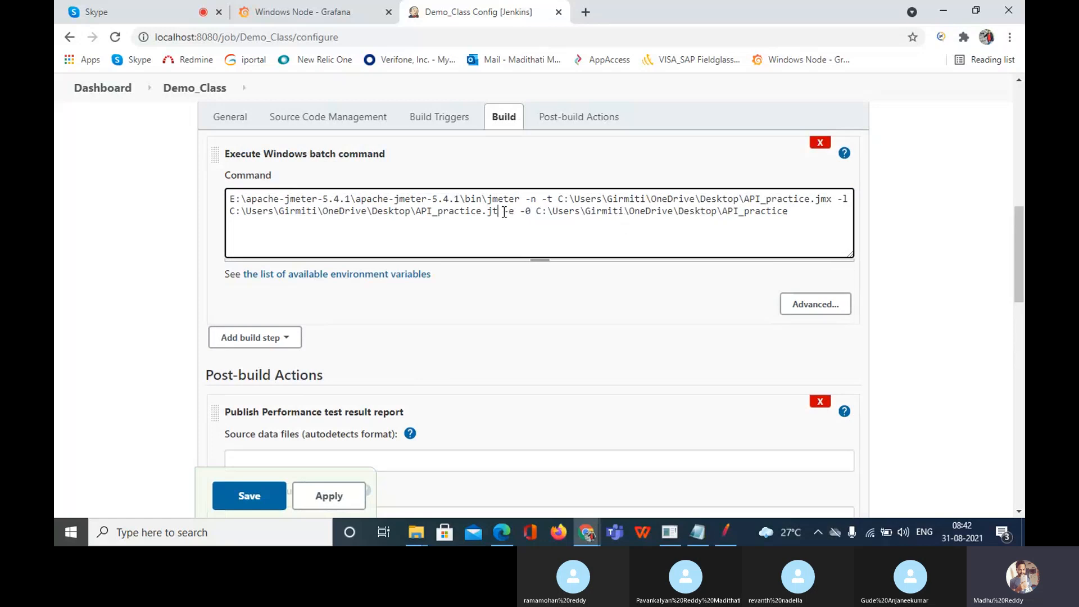
pyautogui.press('BackSpace')
pyautogui.press('BackSpace')
pyautogui.write('csv')
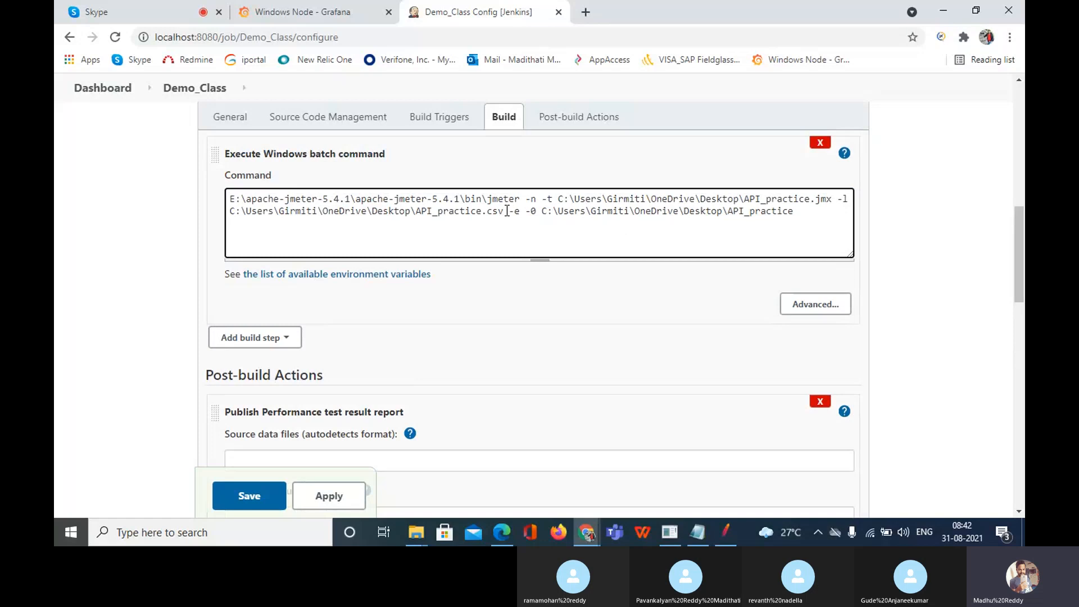
# Step: Copy the API_practice.csv path from the batch command into the performance report's source data files setting
pyautogui.moveTo(504, 212); pyautogui.dragTo(231, 210)
pyautogui.click(232, 210)
pyautogui.moveTo(504, 211); pyautogui.dragTo(232, 210)
pyautogui.hotkey('ctrl', 'c')
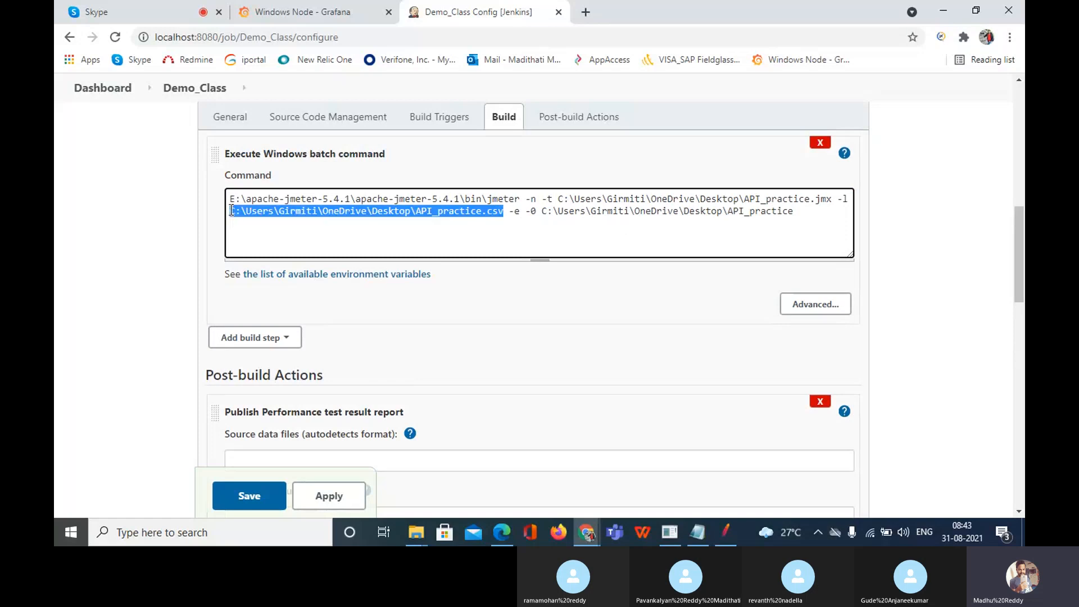
pyautogui.scroll(-3, 368, 322)
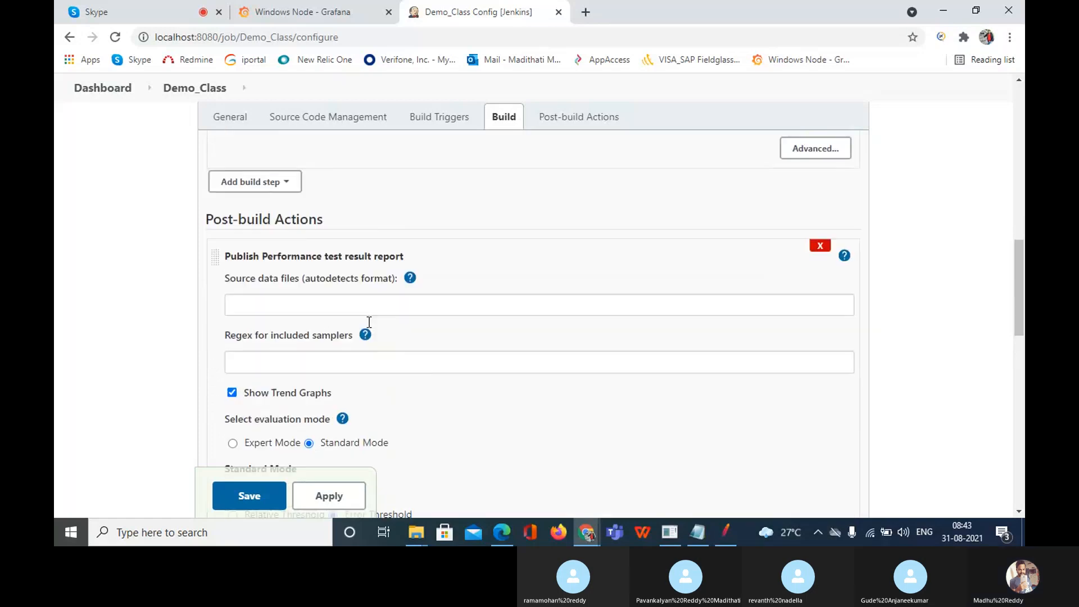
pyautogui.click(354, 301)
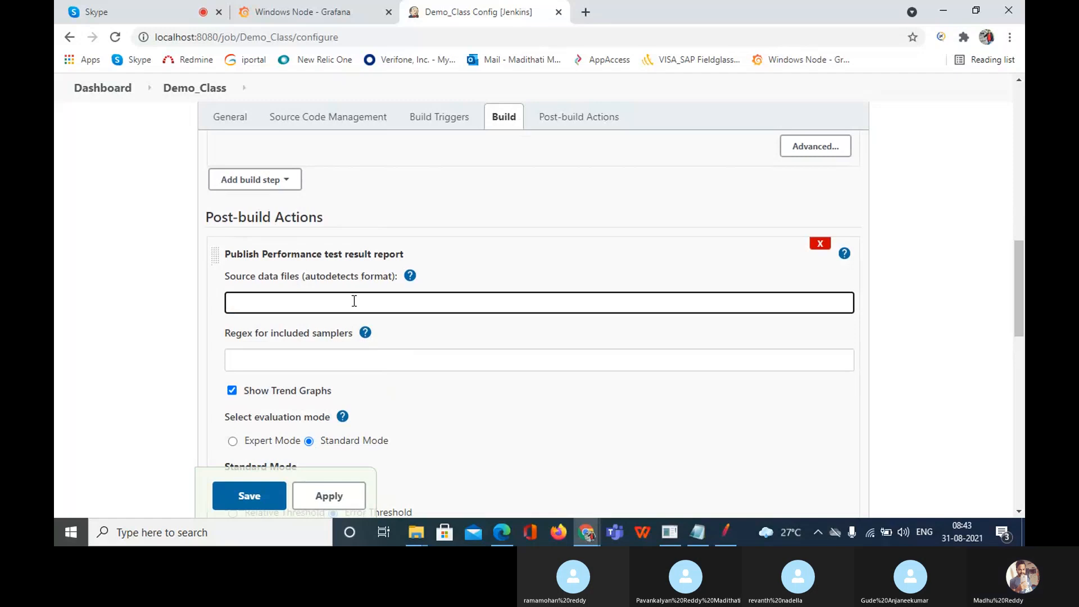
pyautogui.hotkey('ctrl', 'v')
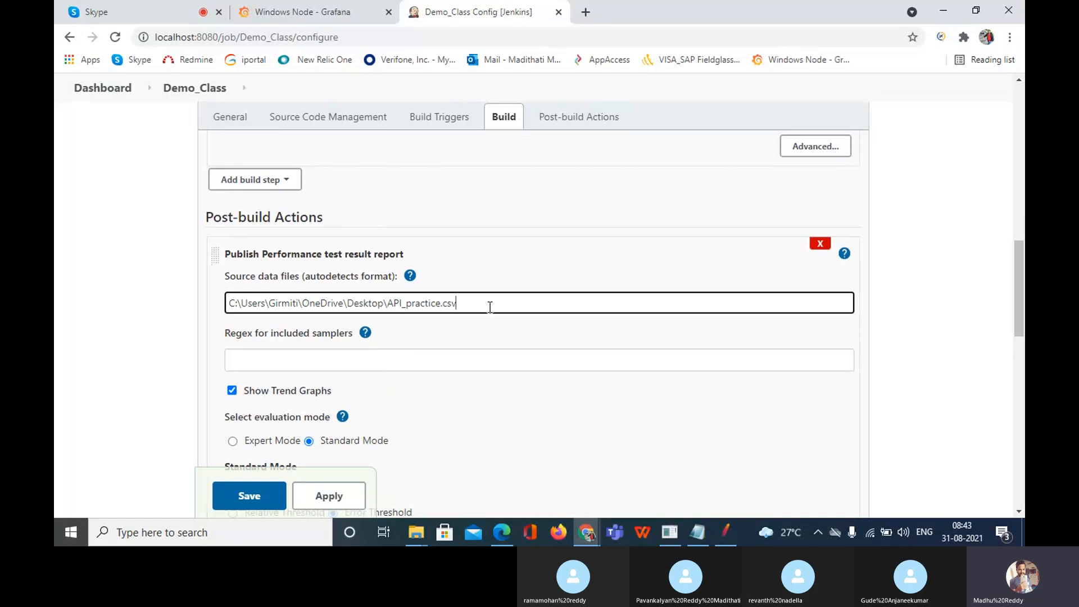
pyautogui.moveTo(489, 307); pyautogui.dragTo(247, 316)
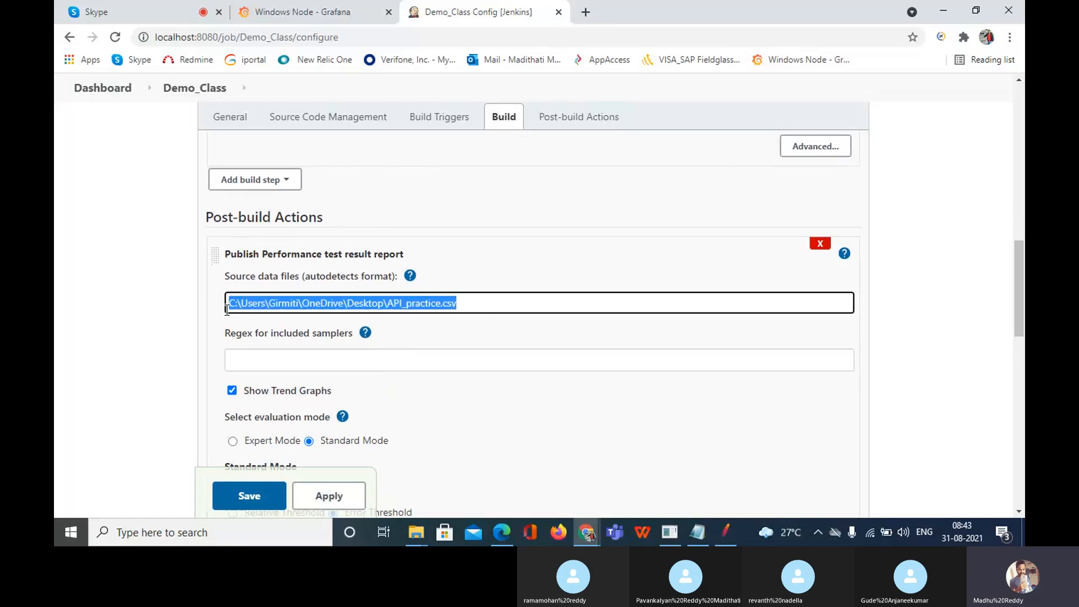
pyautogui.click(434, 387)
pyautogui.scroll(-1, 434, 387)
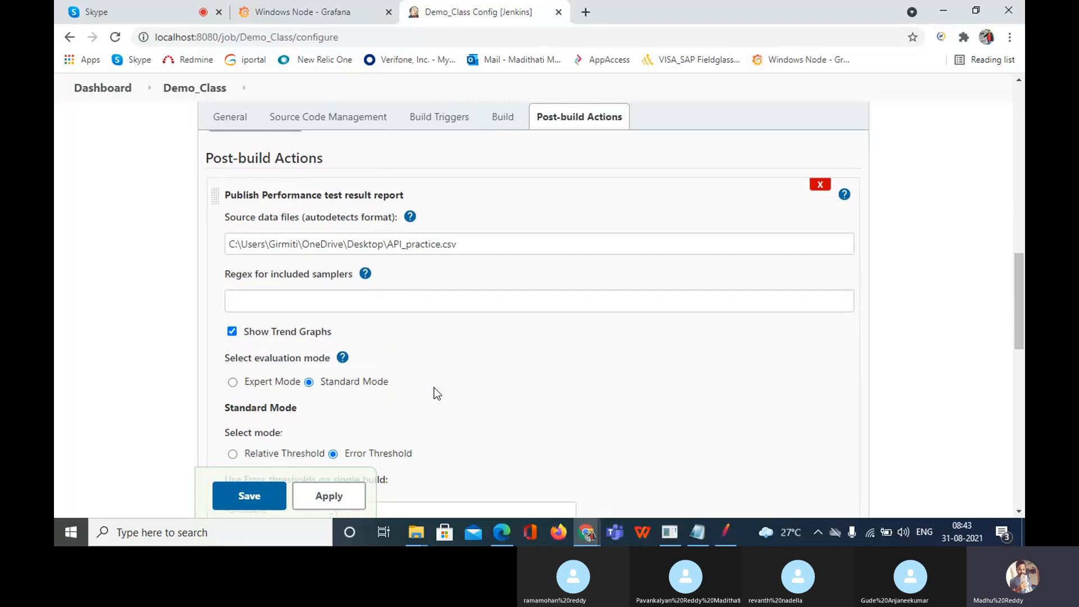
pyautogui.scroll(-2, 434, 388)
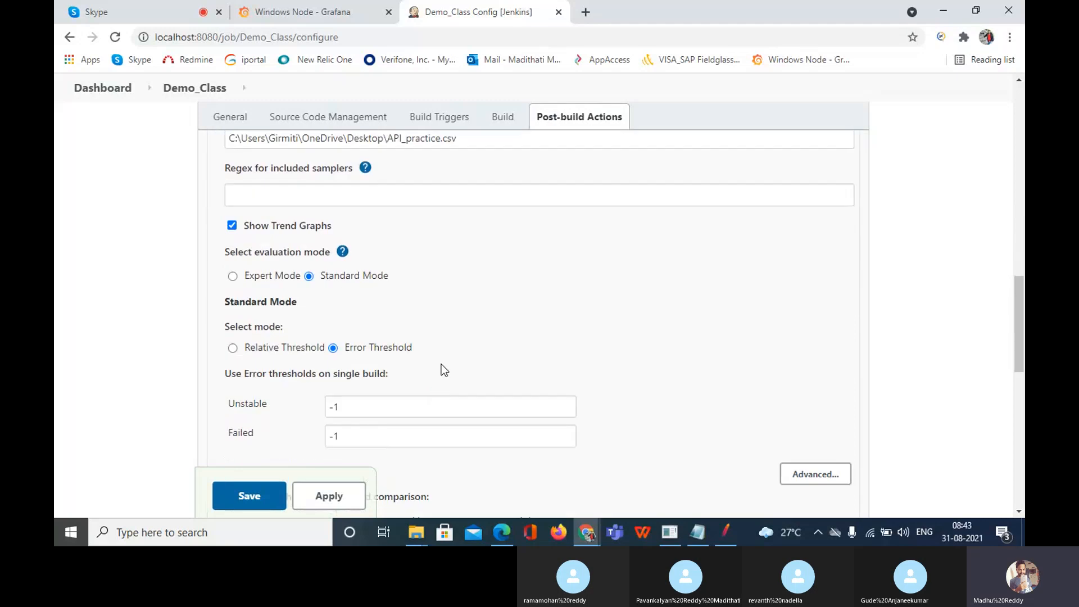
pyautogui.scroll(-5, 443, 368)
pyautogui.scroll(-7, 444, 369)
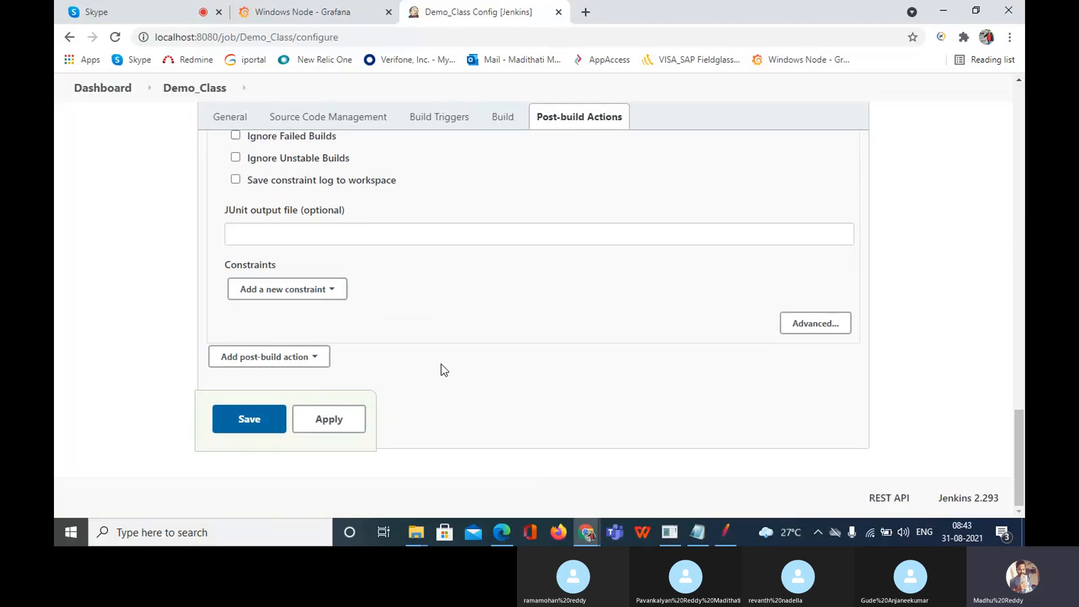
pyautogui.scroll(10, 443, 370)
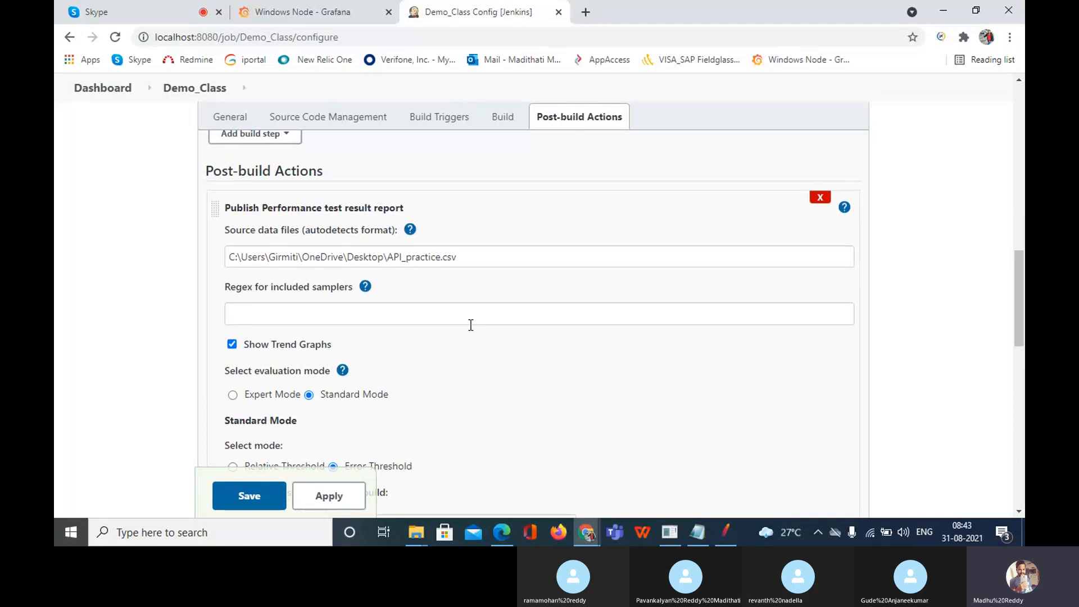
pyautogui.scroll(-10, 469, 325)
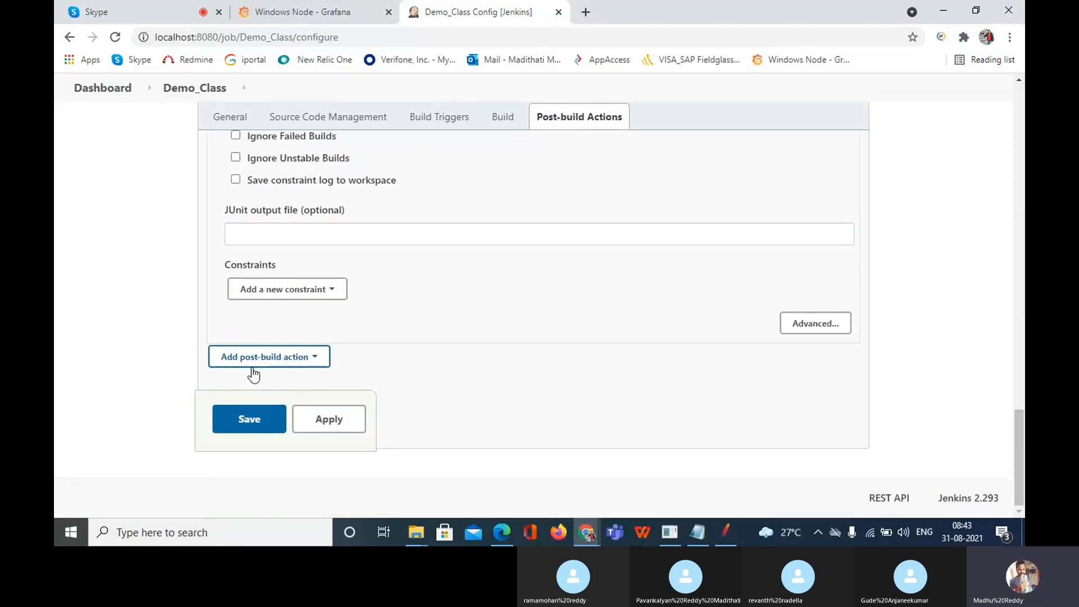
pyautogui.click(303, 359)
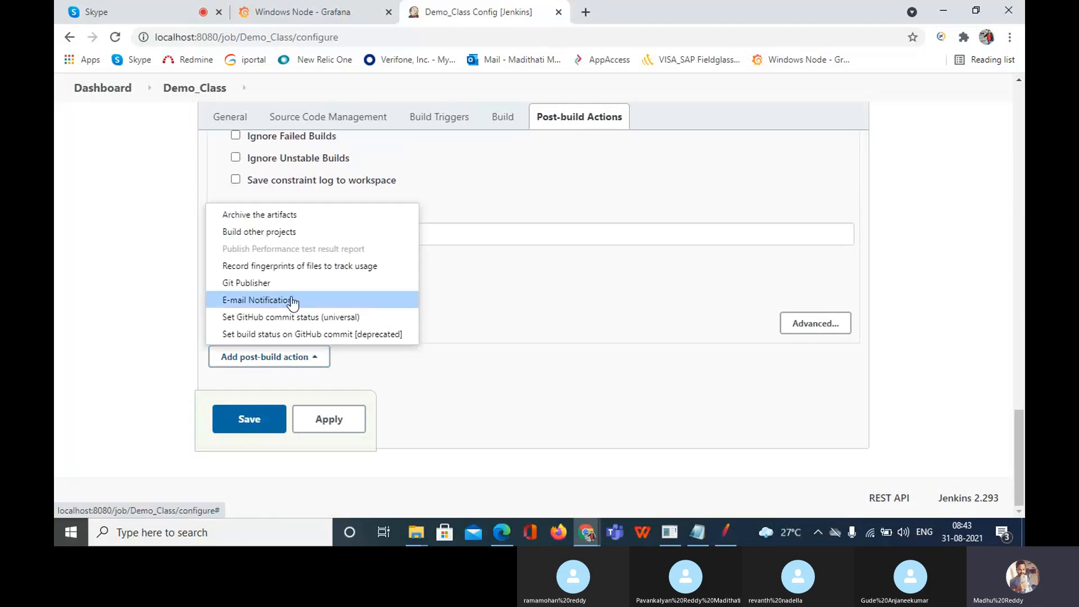
pyautogui.click(274, 300)
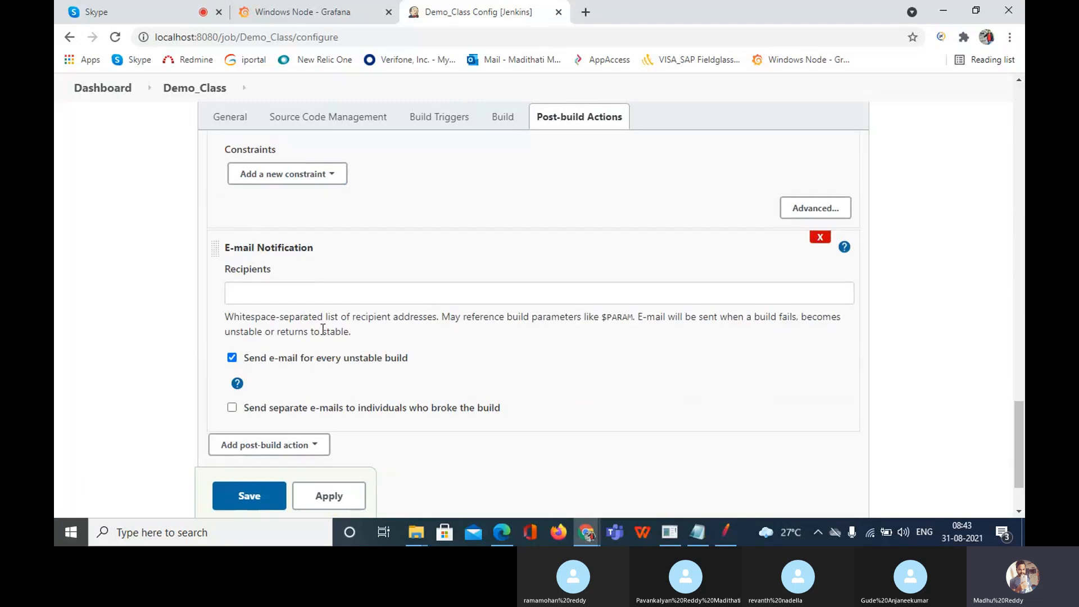
pyautogui.click(338, 295)
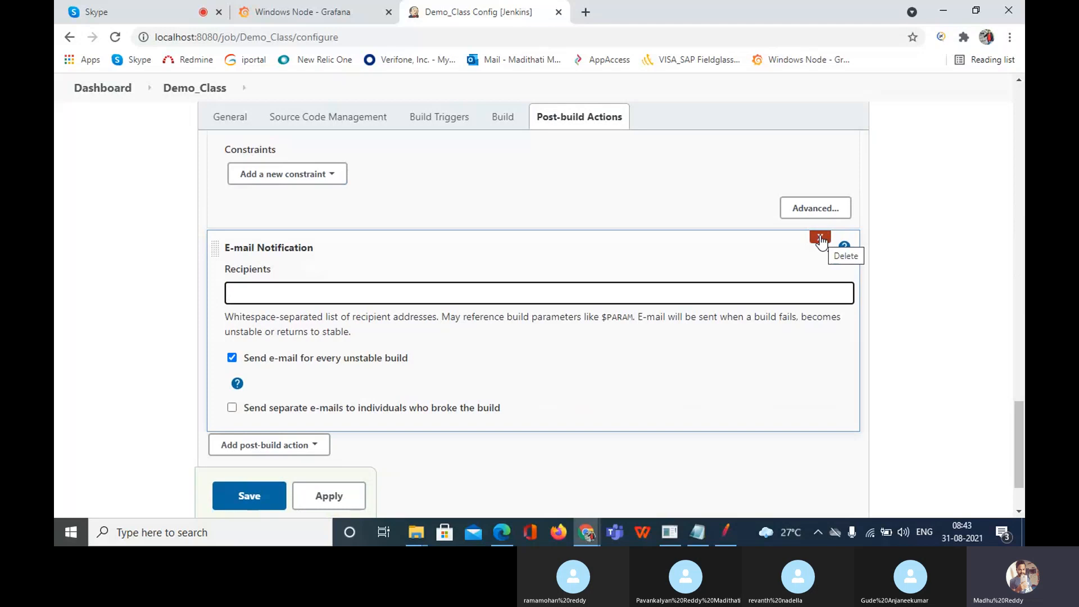
pyautogui.click(820, 239)
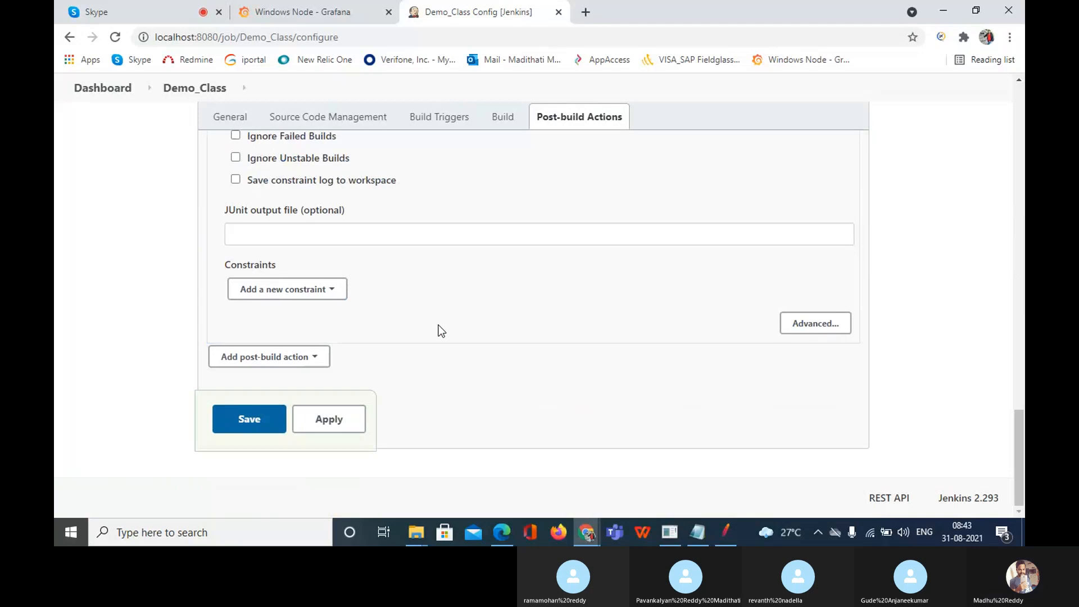
# Step: Review the Demo_Class configuration, from the post-build actions and batch command up to the general settings
pyautogui.scroll(3, 436, 314)
pyautogui.scroll(10, 435, 314)
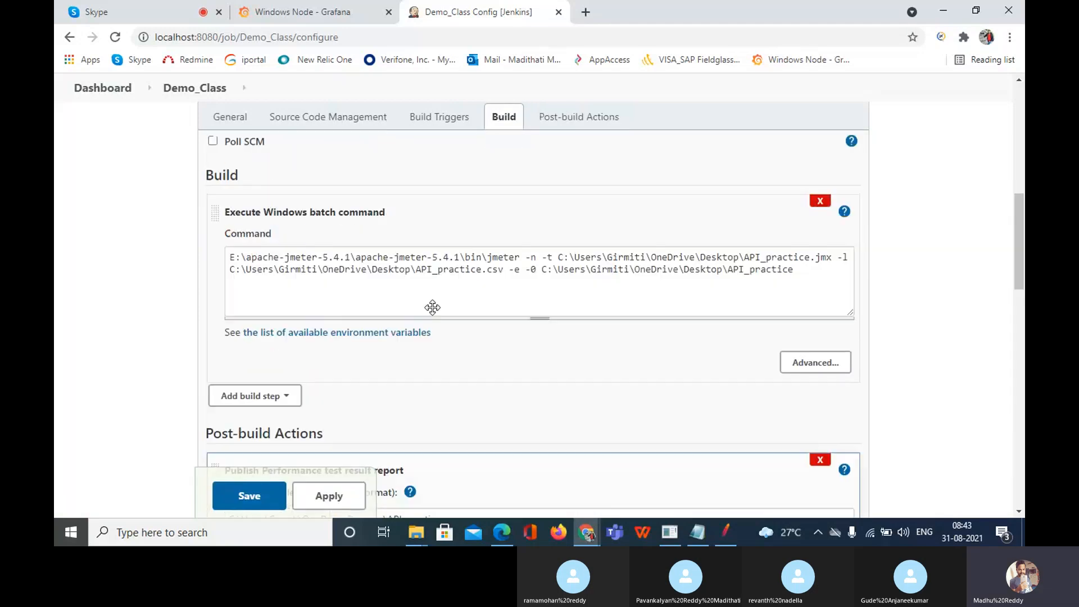
pyautogui.scroll(-12, 432, 307)
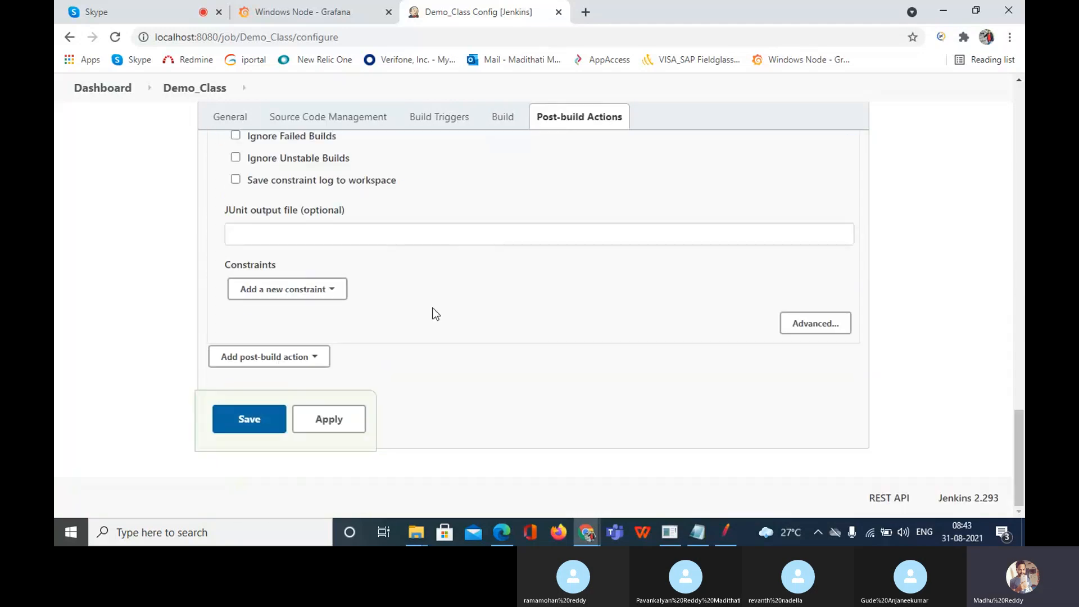
pyautogui.scroll(15, 438, 272)
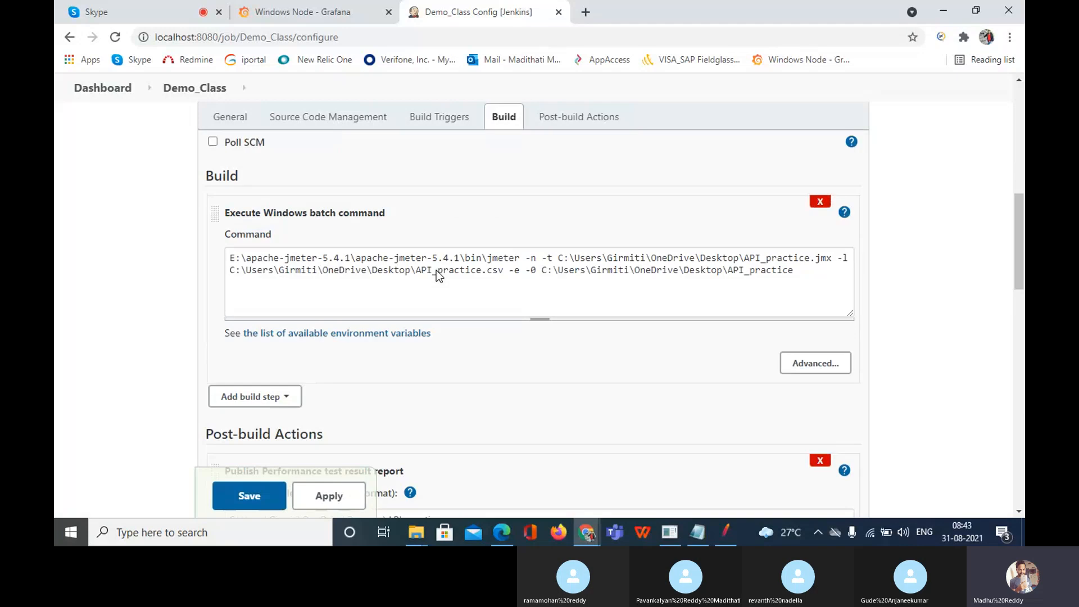
pyautogui.scroll(1, 437, 270)
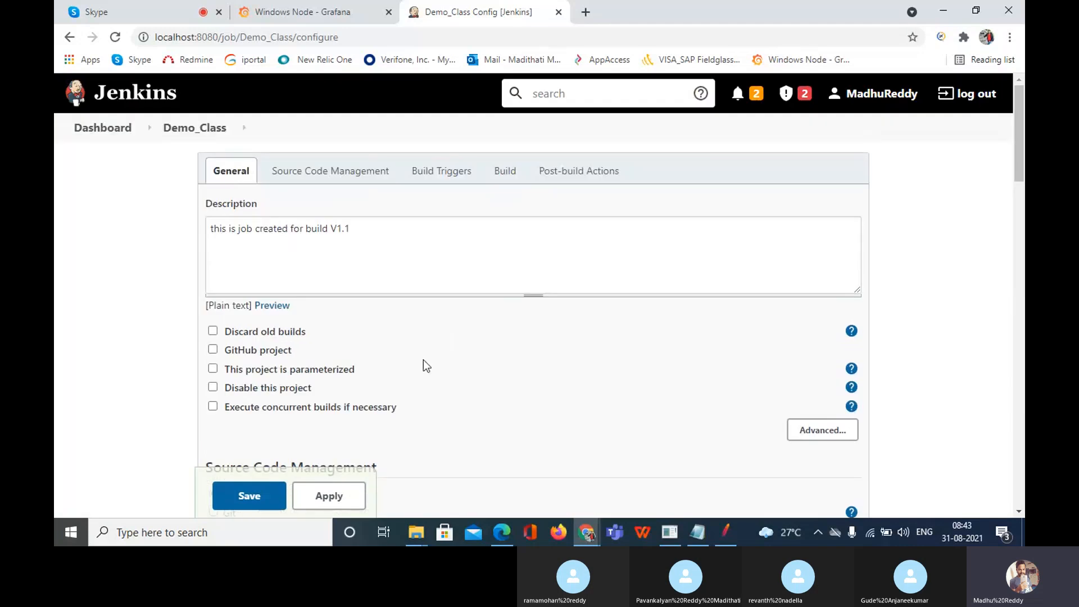
# Step: Review the Demo_Class description, source code management, build triggers, JMeter batch command and the available build step types
pyautogui.click(376, 236)
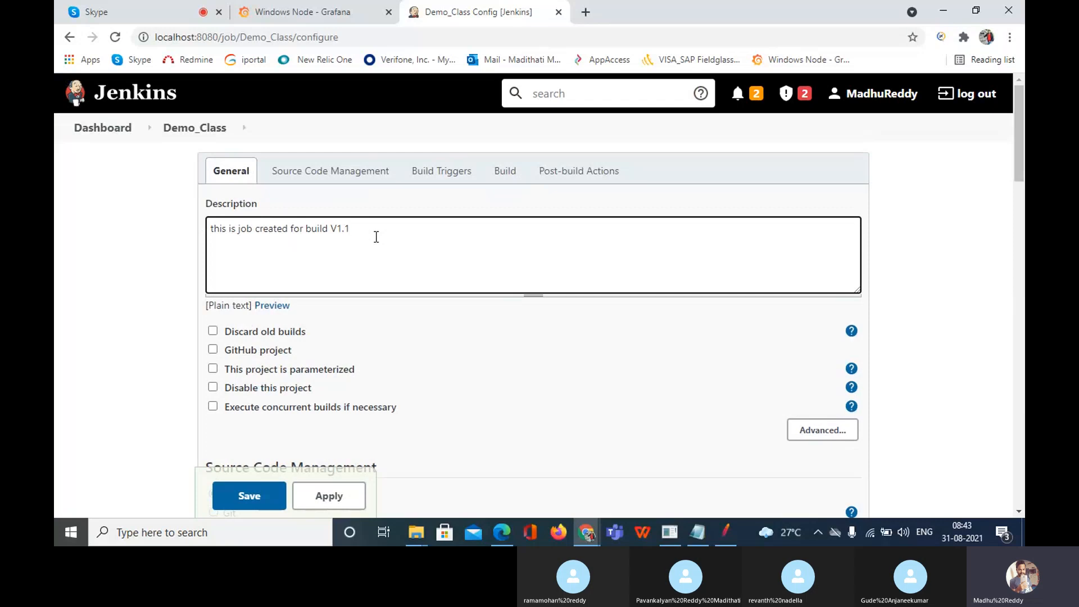
pyautogui.moveTo(376, 236); pyautogui.dragTo(212, 231)
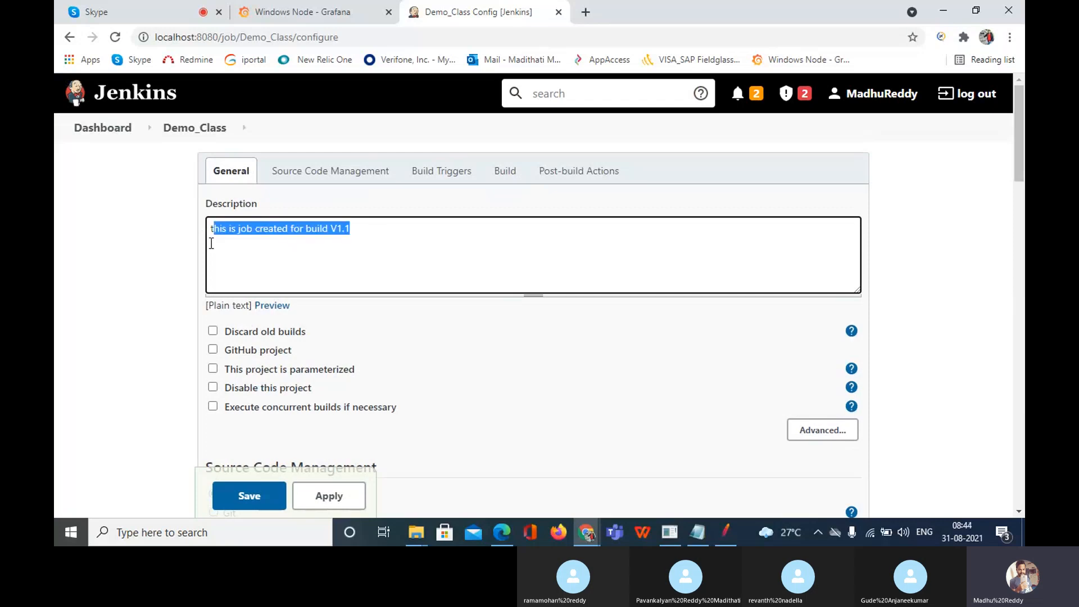
pyautogui.click(284, 234)
pyautogui.click(330, 167)
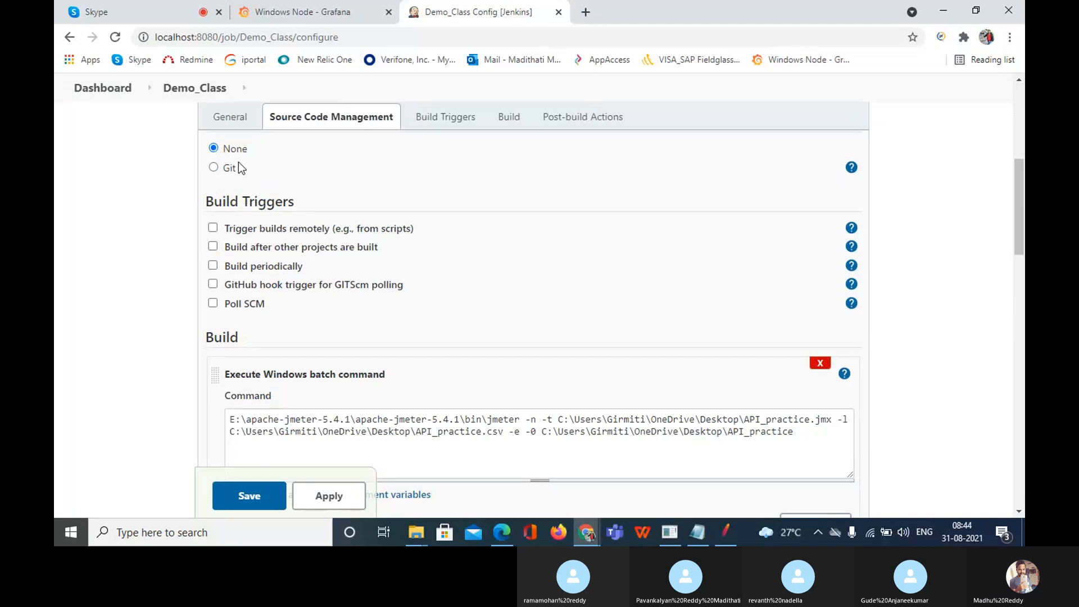
pyautogui.click(444, 127)
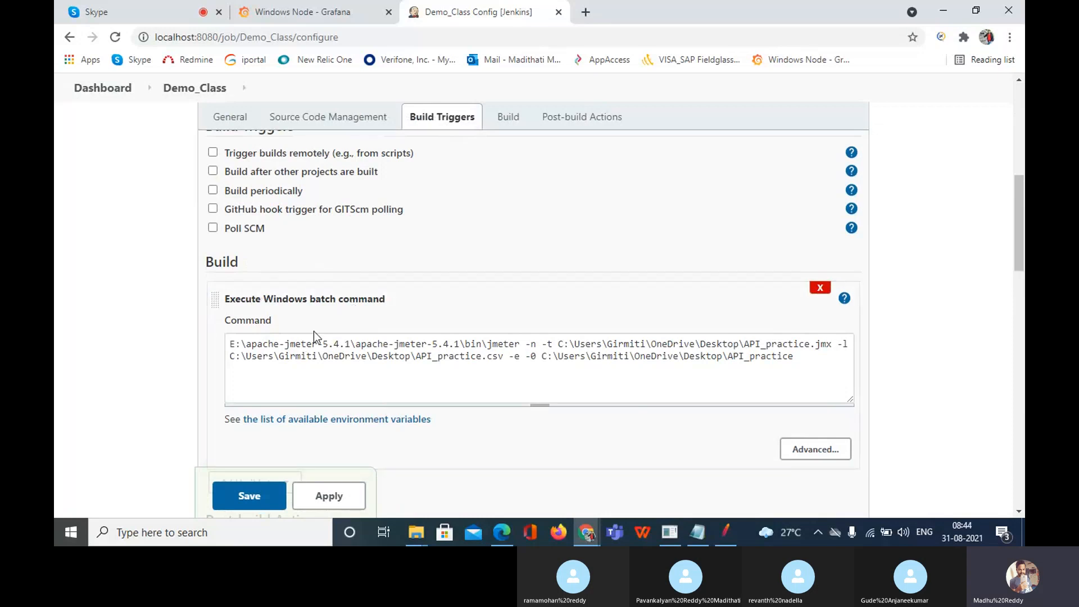
pyautogui.click(378, 362)
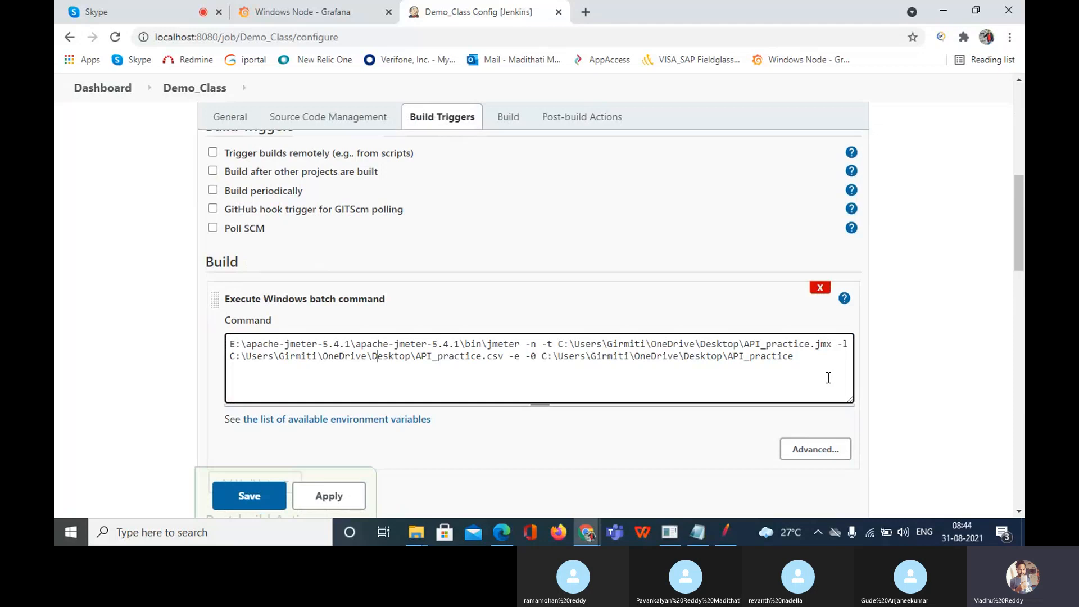
pyautogui.moveTo(807, 361); pyautogui.dragTo(181, 344)
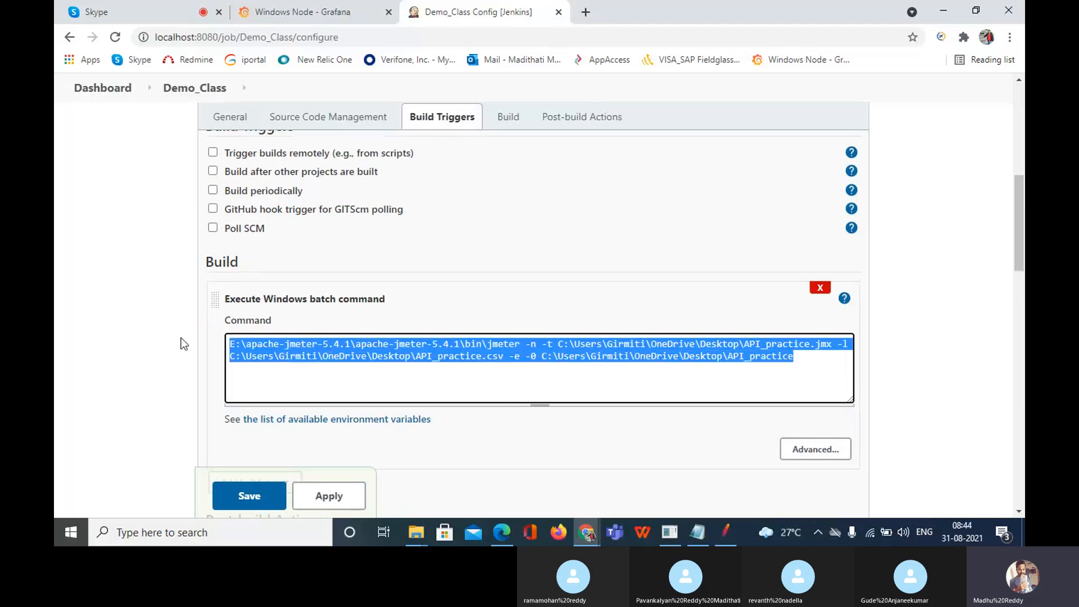
pyautogui.click(362, 363)
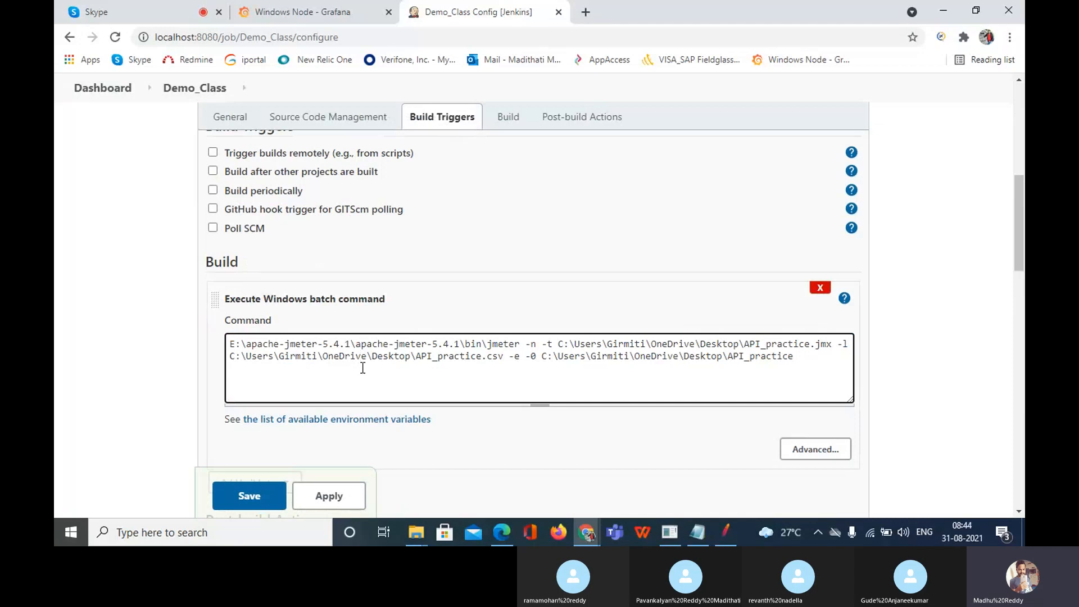
pyautogui.scroll(-1, 361, 366)
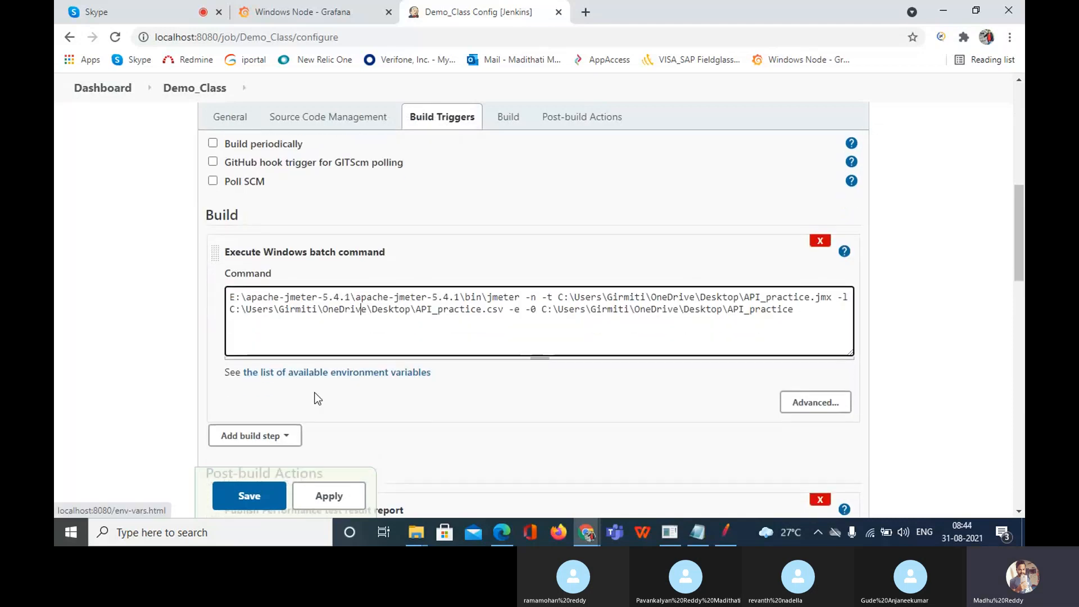
pyautogui.click(284, 440)
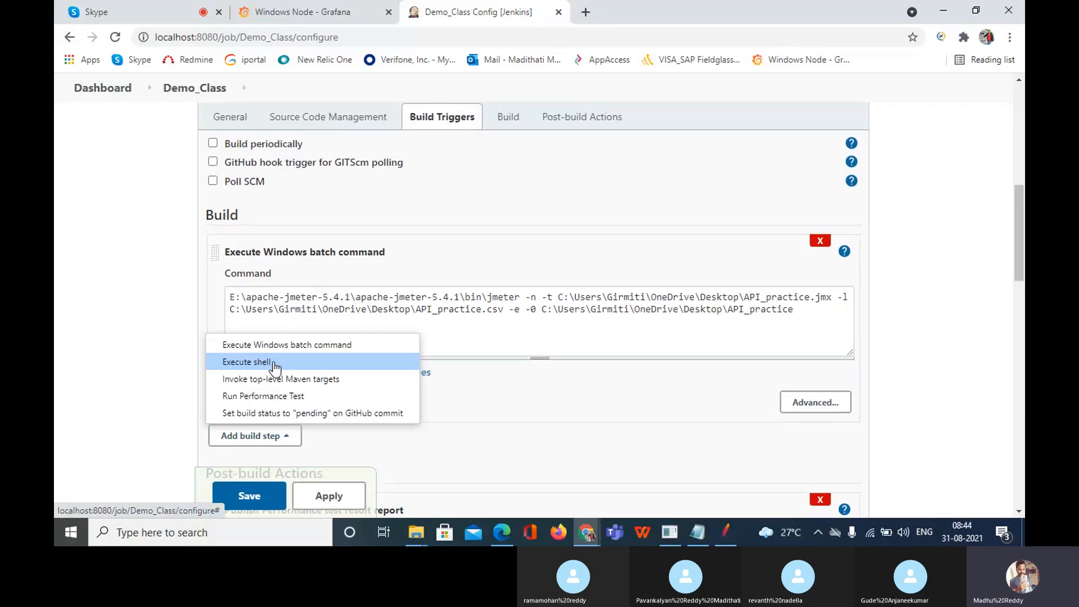
pyautogui.click(510, 412)
pyautogui.scroll(-1, 509, 413)
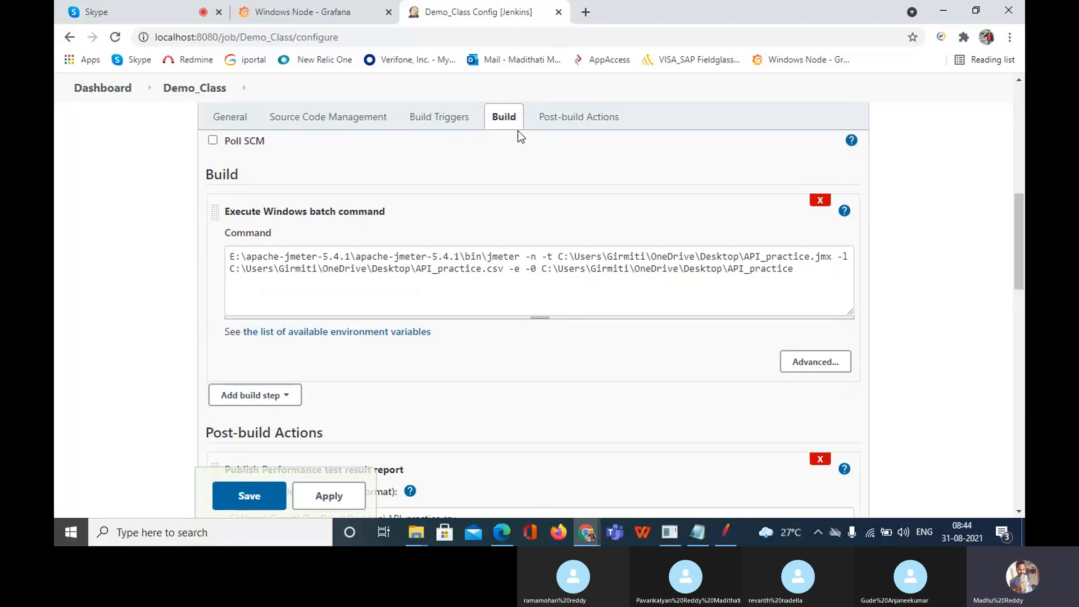
# Step: Review the performance report's post-build settings and the other post-build action types that can be added
pyautogui.click(603, 120)
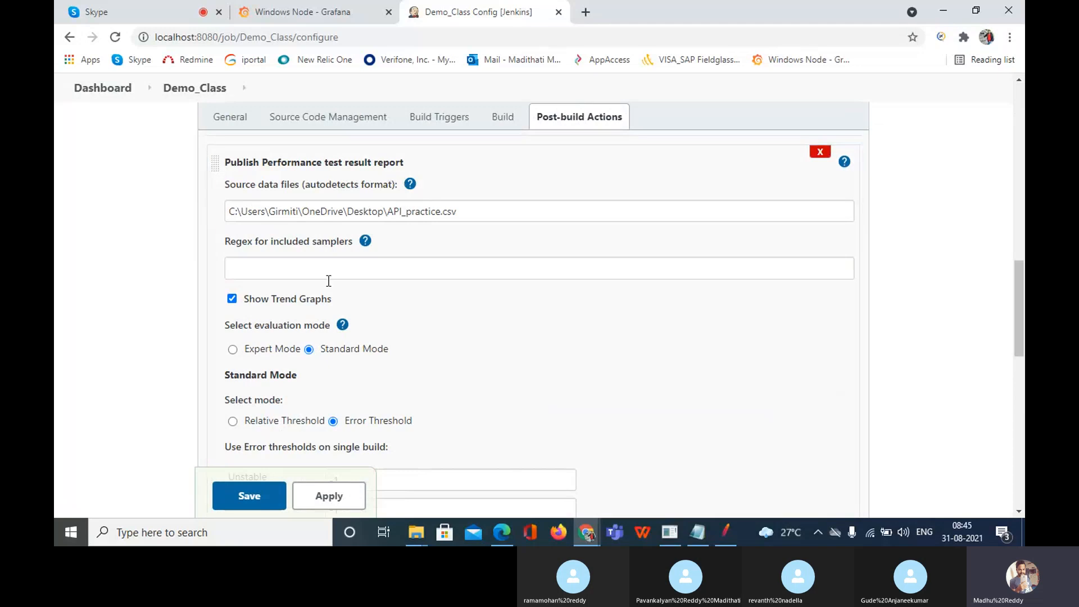
pyautogui.scroll(-6, 439, 347)
pyautogui.scroll(-5, 439, 346)
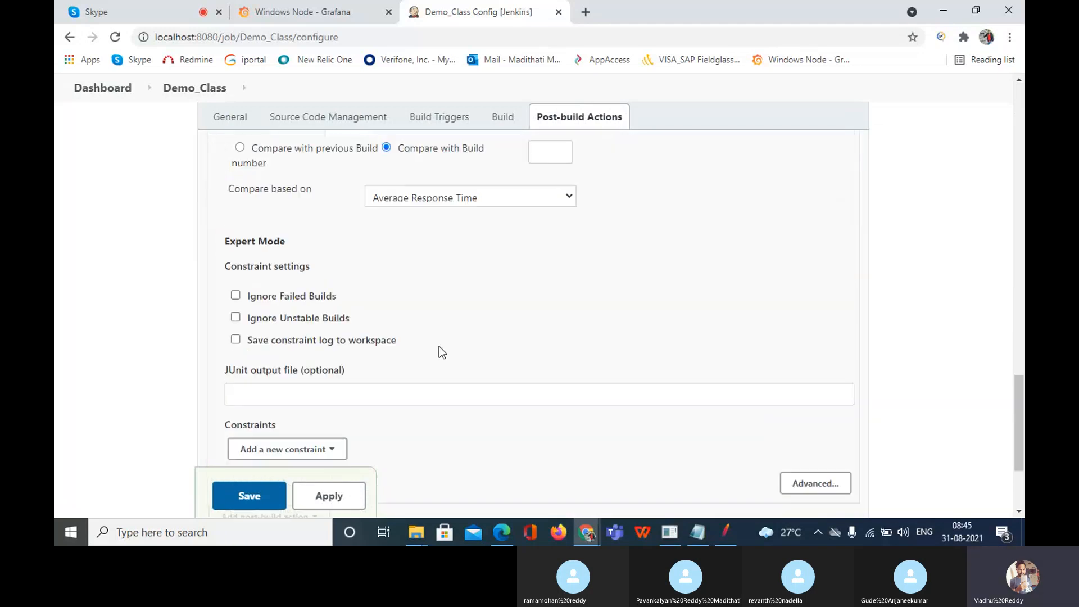
pyautogui.scroll(-1, 336, 435)
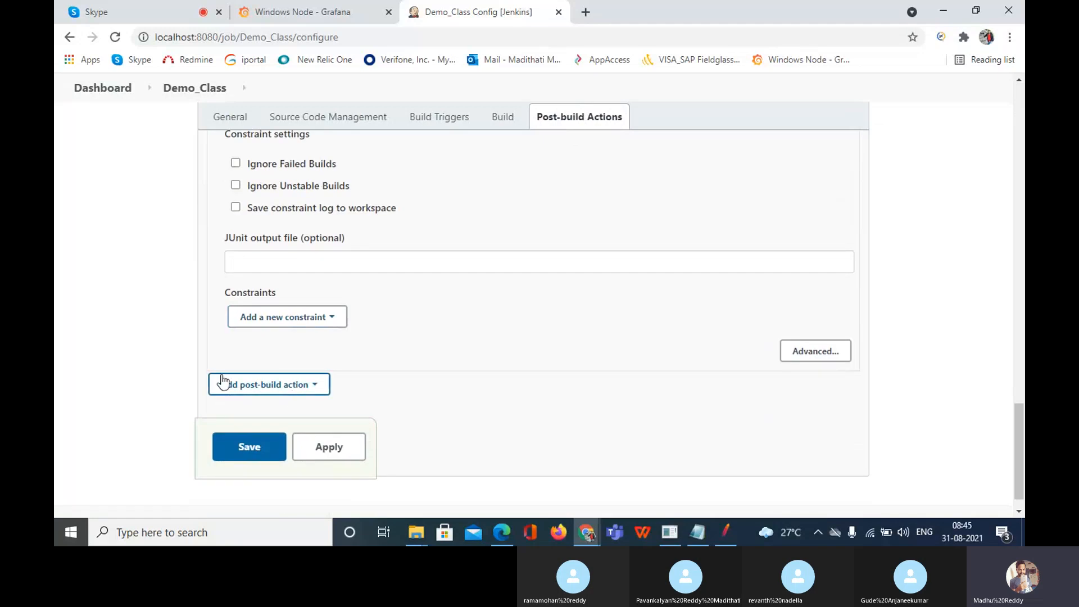
pyautogui.click(269, 387)
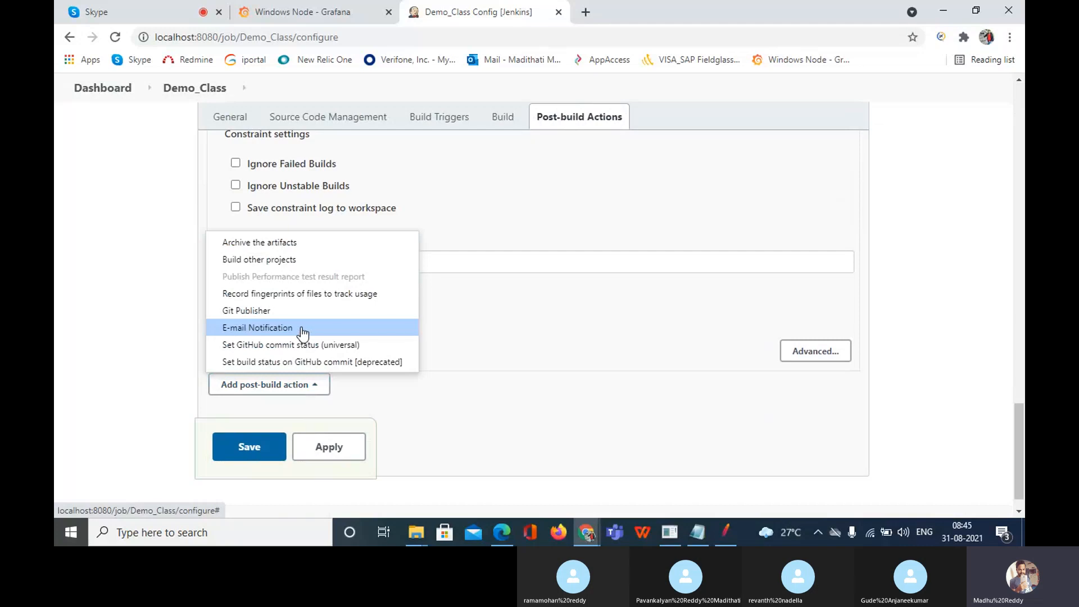
pyautogui.click(495, 404)
# Step: Check the batch command once more and save the Demo_Class job configuration
pyautogui.scroll(15, 493, 407)
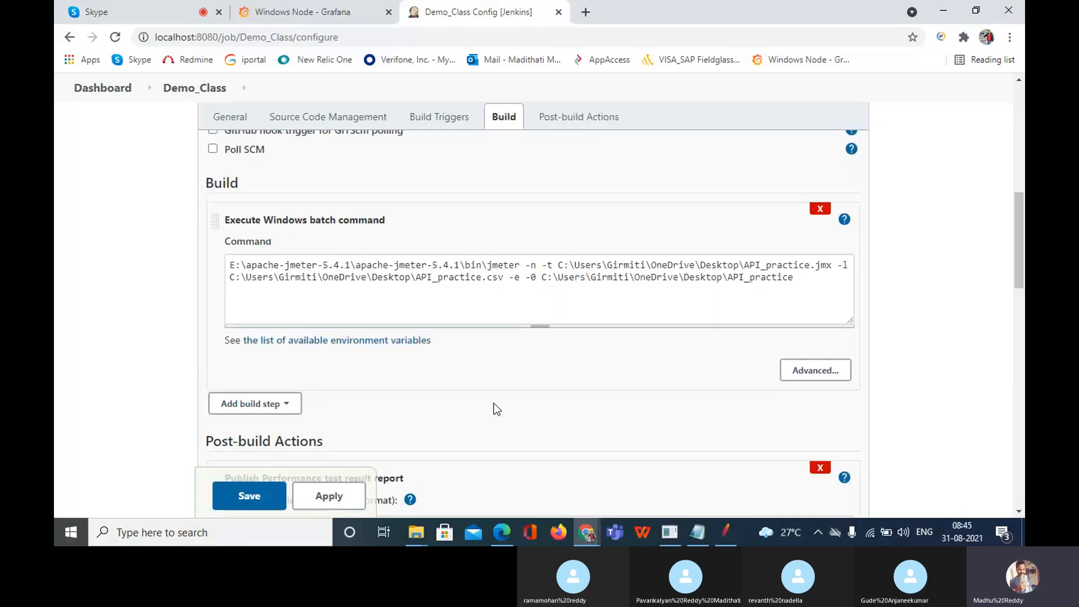
pyautogui.scroll(-15, 493, 403)
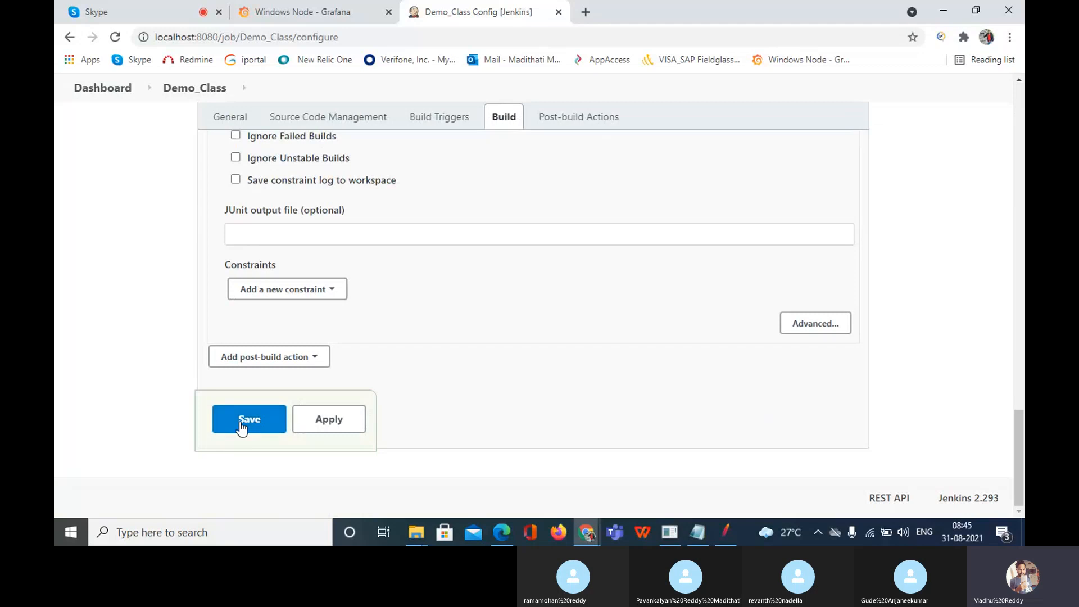
pyautogui.click(241, 427)
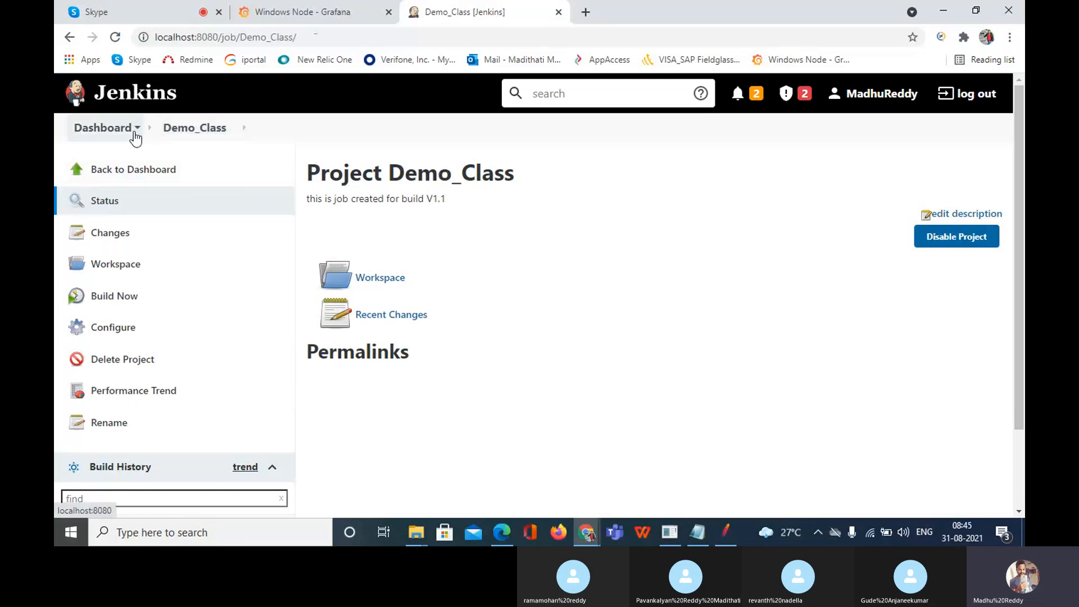
# Step: Examine Demo_Class's last success and last failure entries on the dashboard, its available job actions and its project page
pyautogui.click(111, 137)
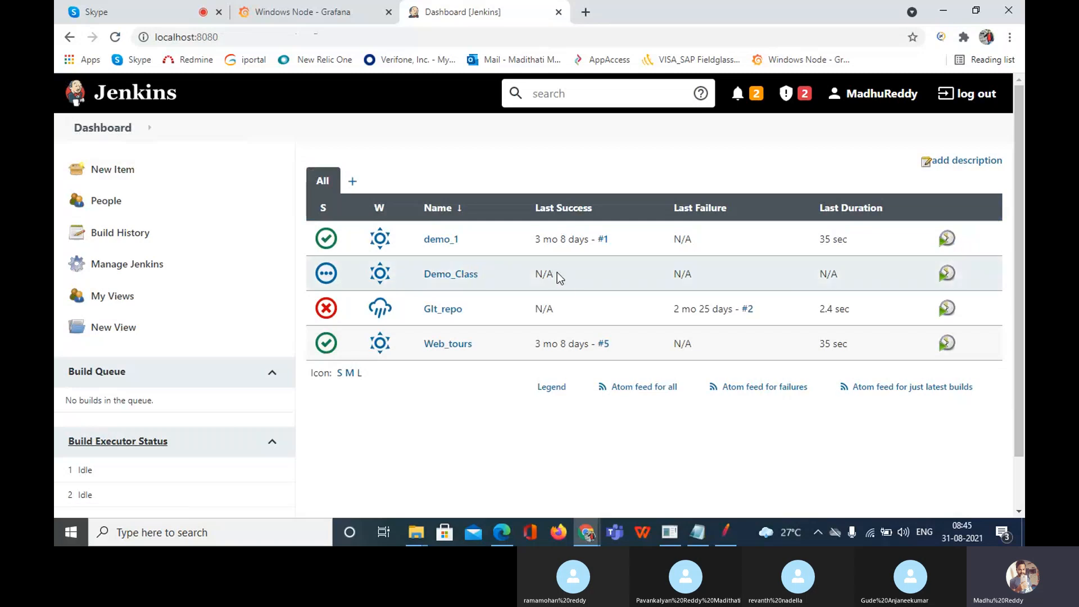
pyautogui.moveTo(557, 278); pyautogui.dragTo(533, 275)
pyautogui.moveTo(697, 274); pyautogui.dragTo(672, 276)
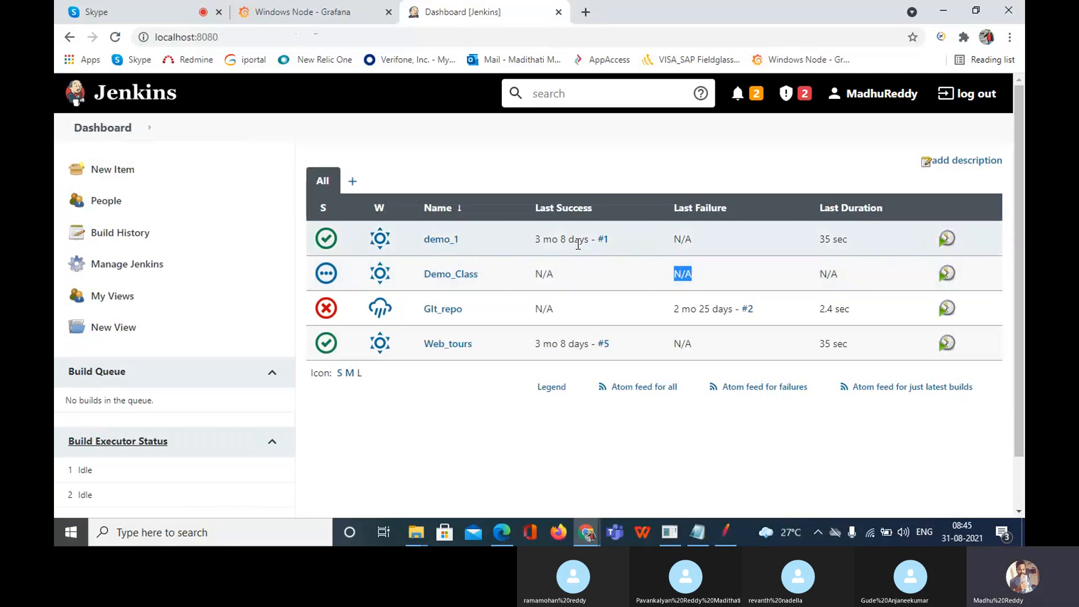
pyautogui.click(448, 276)
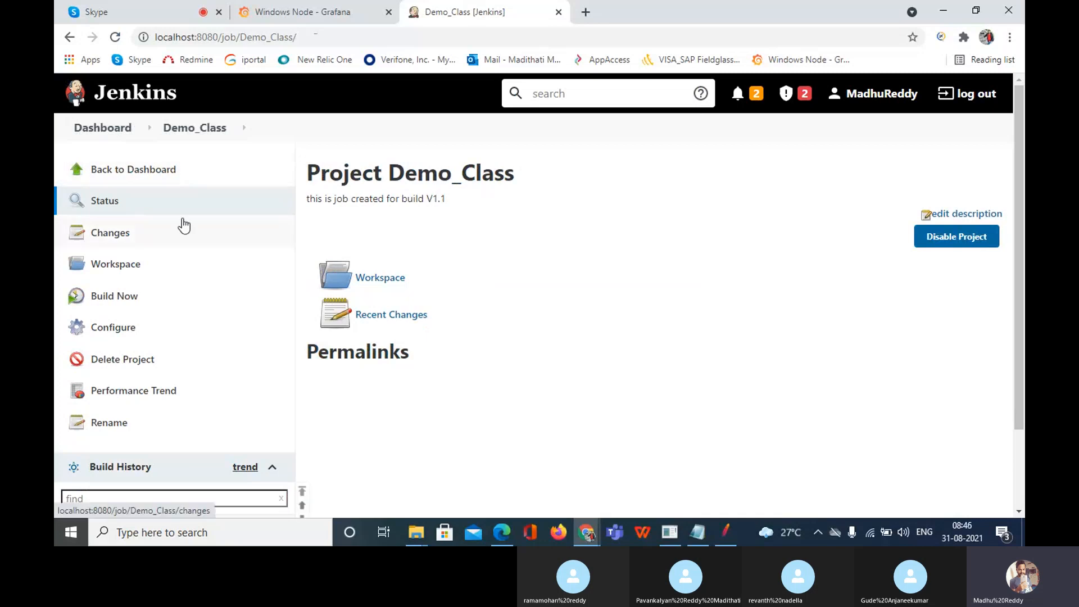
pyautogui.click(92, 209)
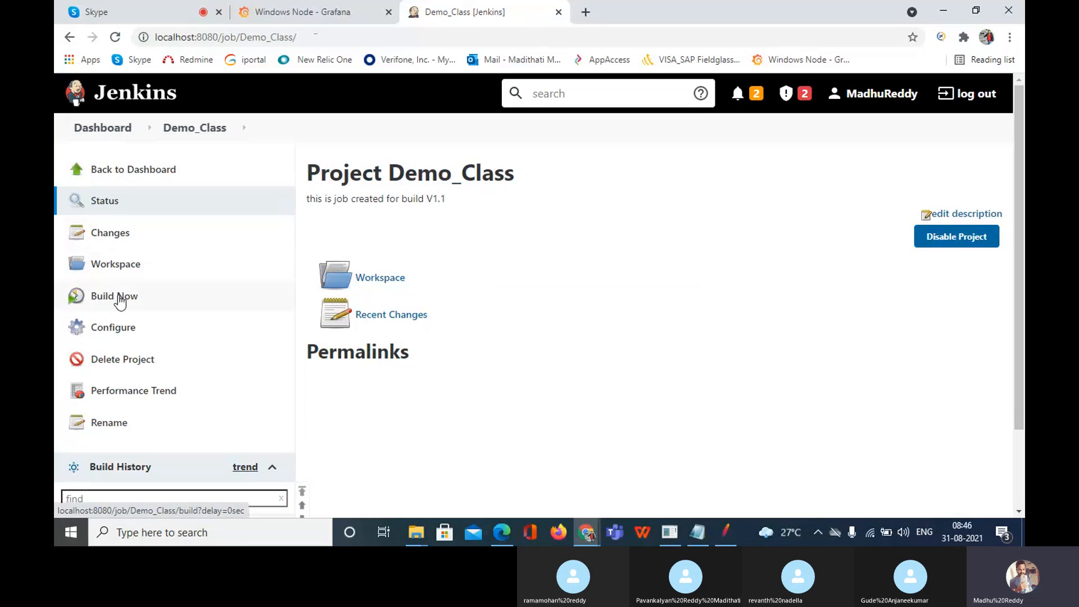
pyautogui.click(115, 128)
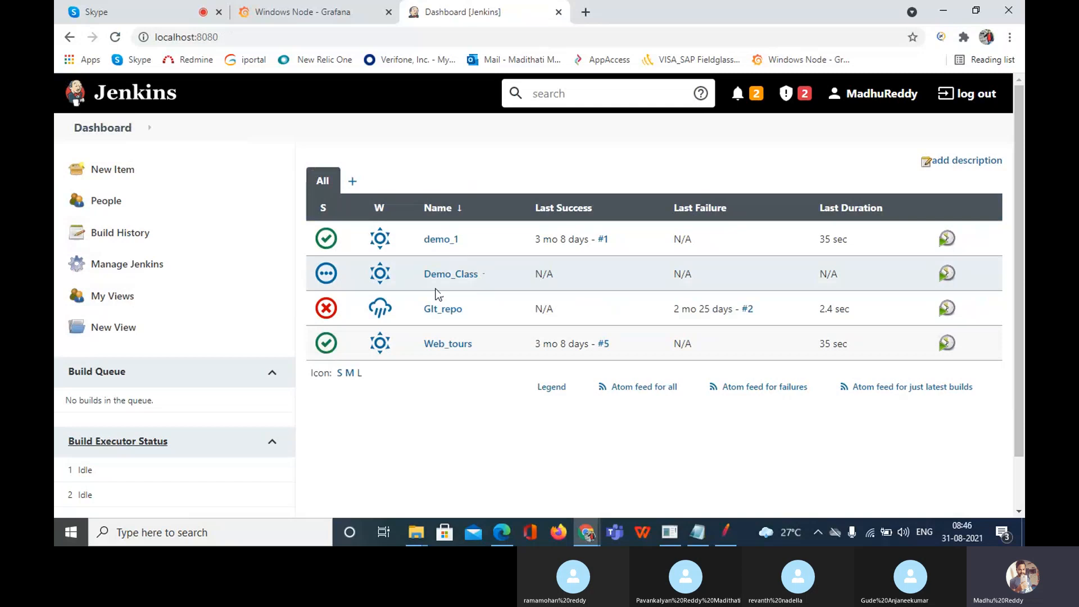
pyautogui.click(483, 274)
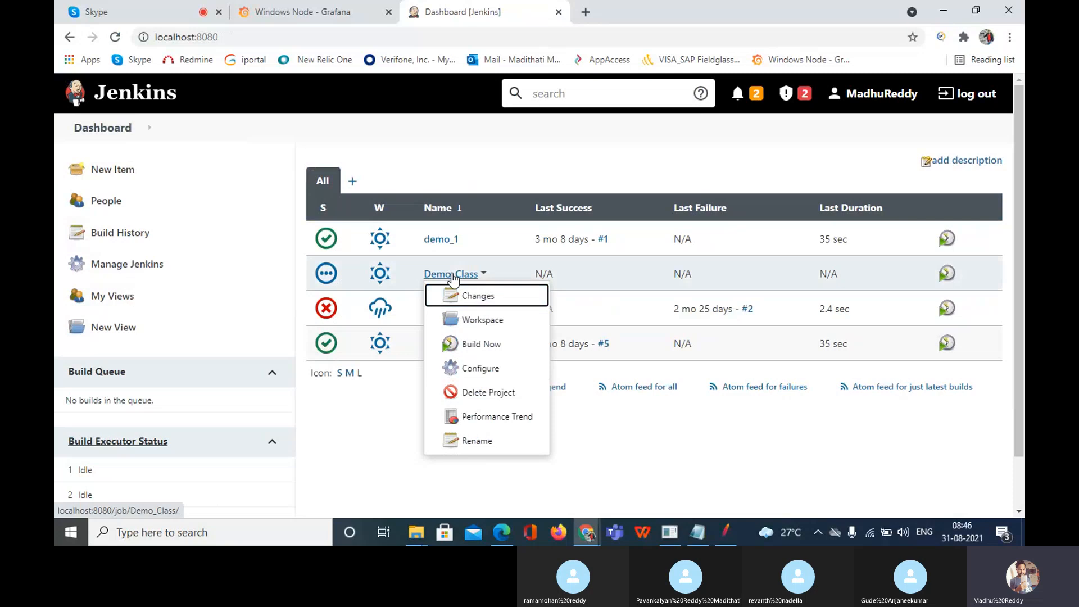
pyautogui.click(488, 276)
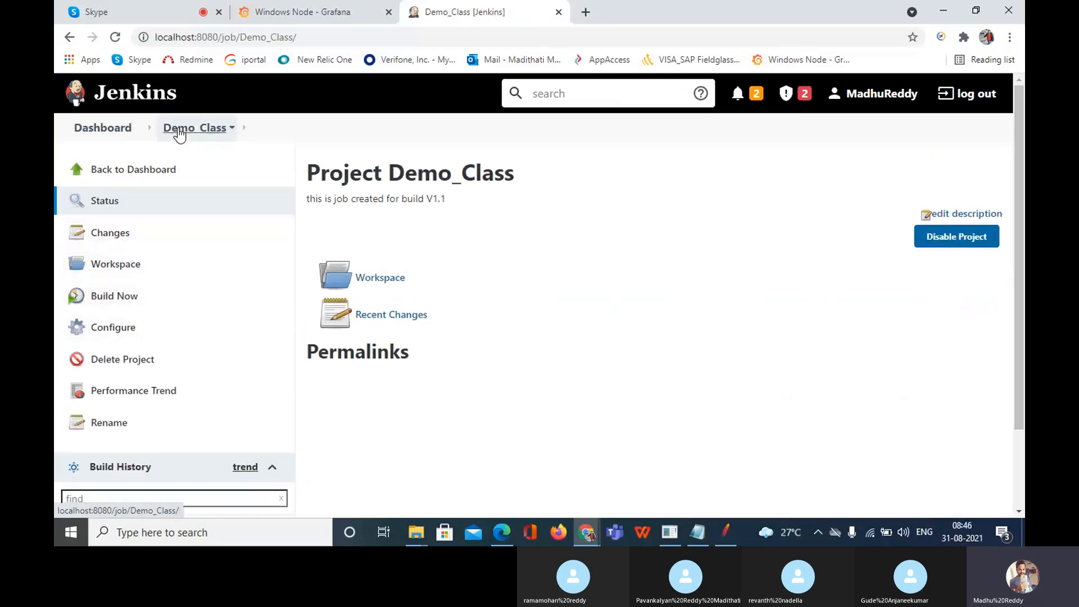
# Step: Return to the dashboard and start a build of the Demo_Class job
pyautogui.click(113, 133)
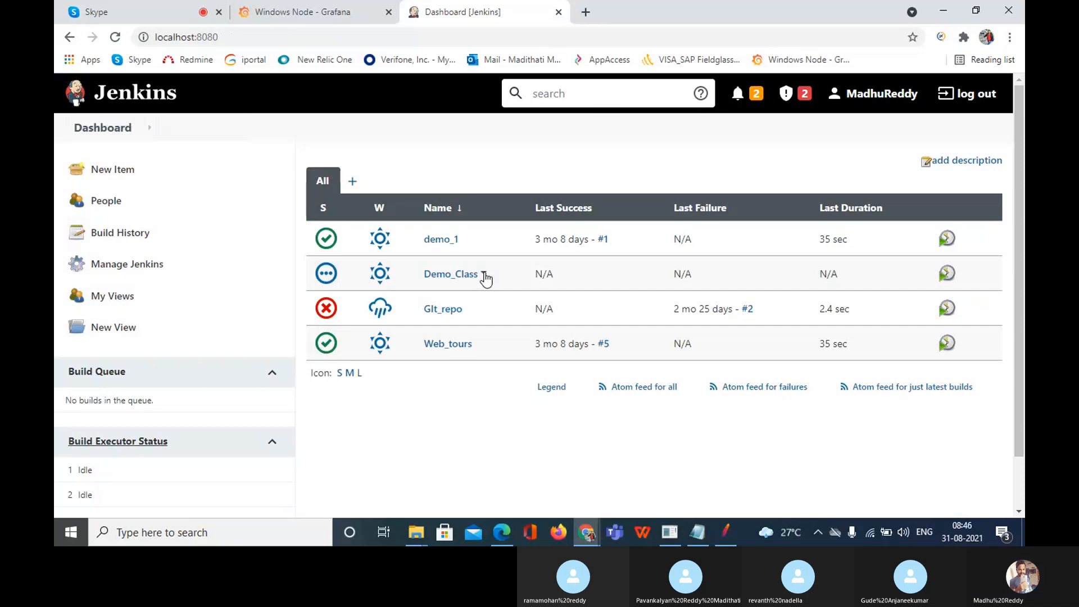
pyautogui.click(483, 275)
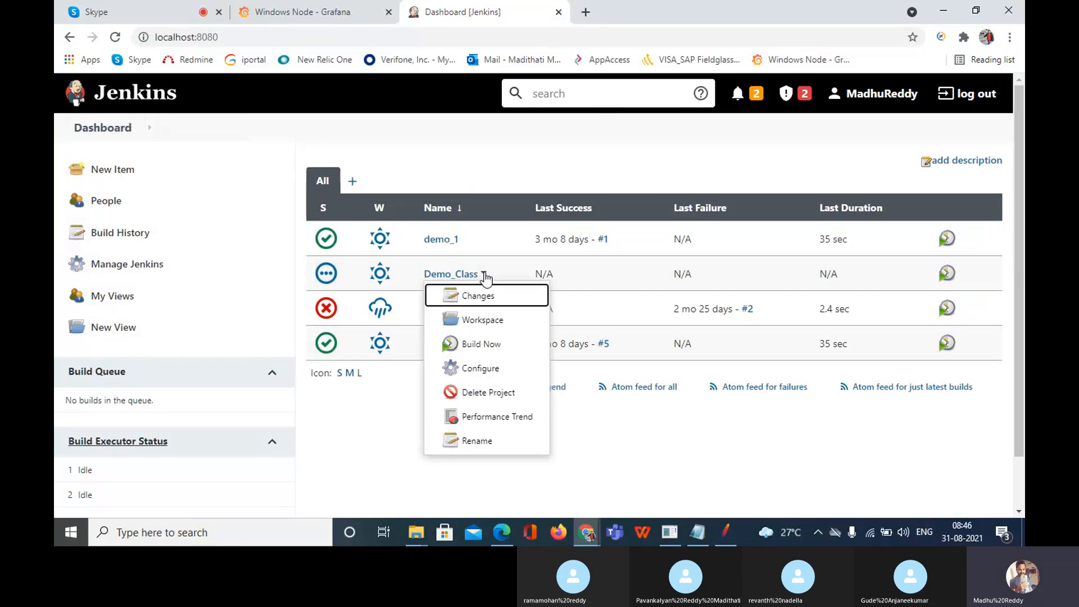
pyautogui.click(481, 348)
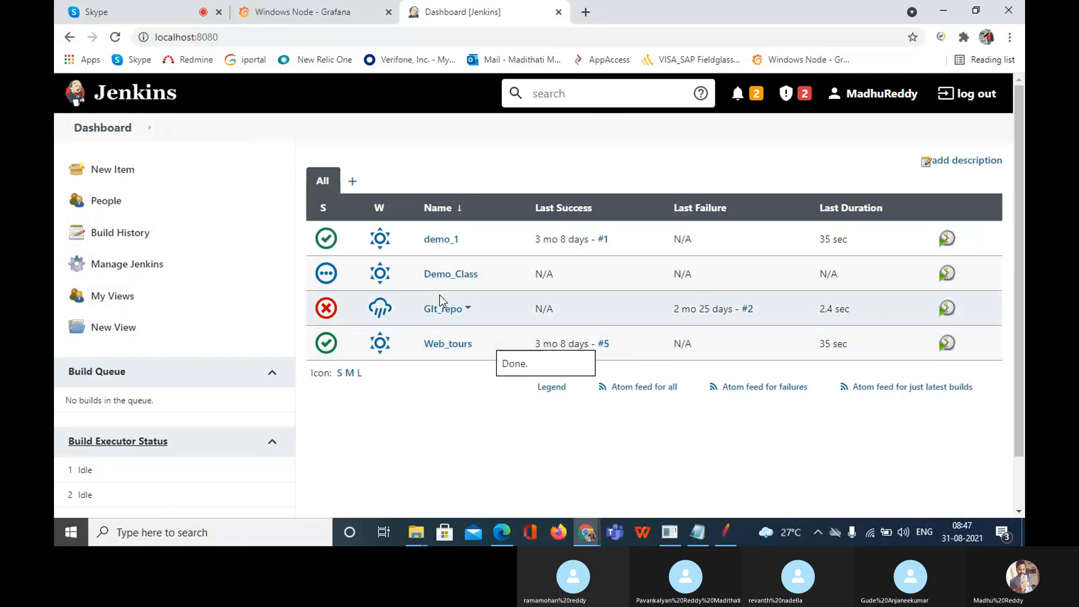
# Step: Open the console output of Demo_Class build #1 and examine how the JMeter batch command ran
pyautogui.click(452, 277)
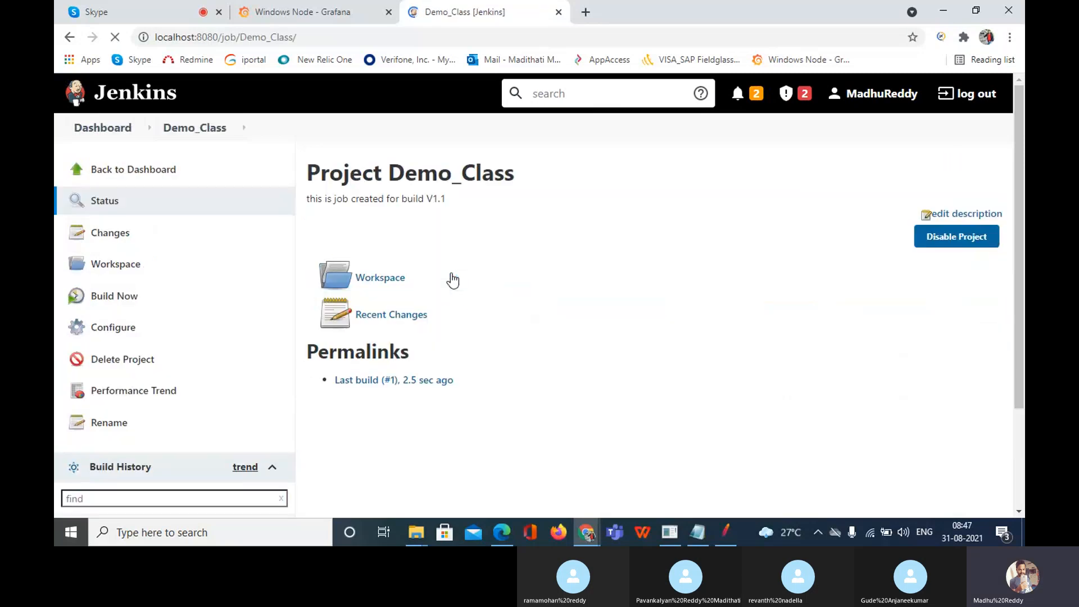
pyautogui.scroll(-2, 467, 397)
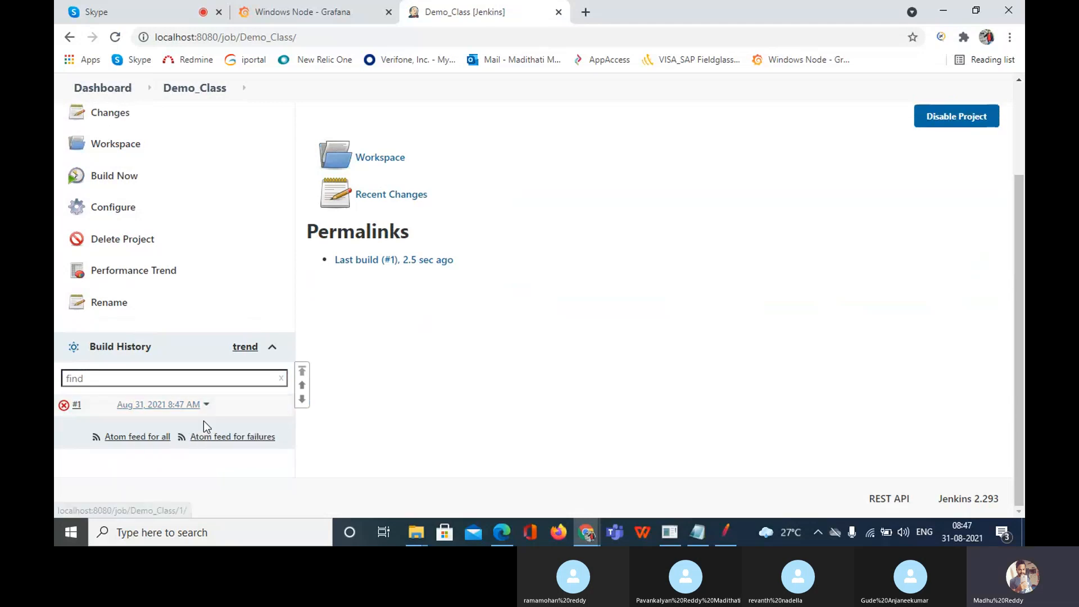
pyautogui.click(63, 406)
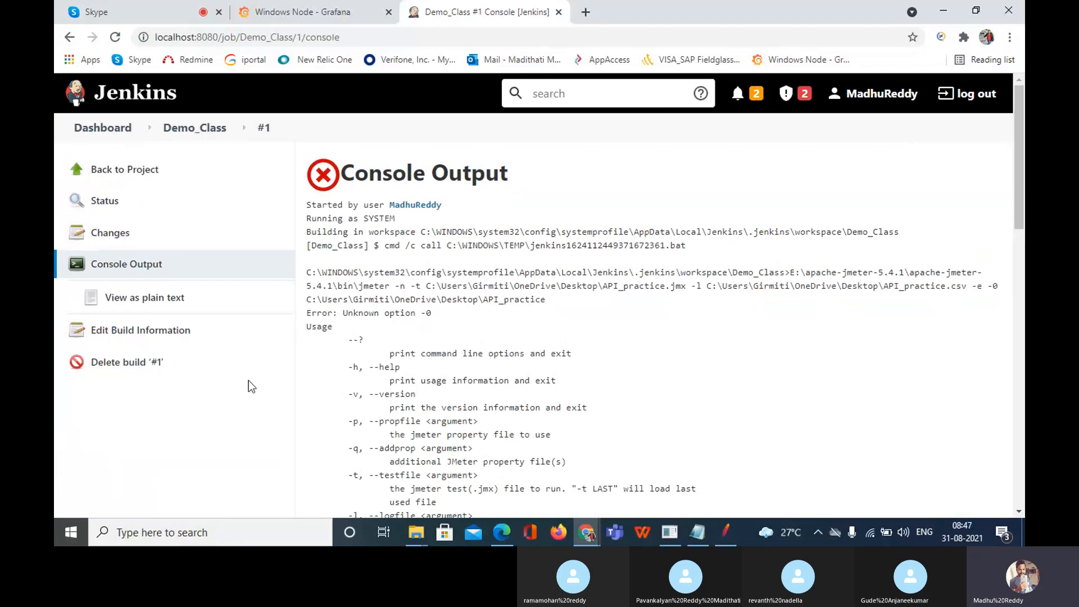
pyautogui.scroll(-1, 500, 287)
pyautogui.scroll(-3, 499, 286)
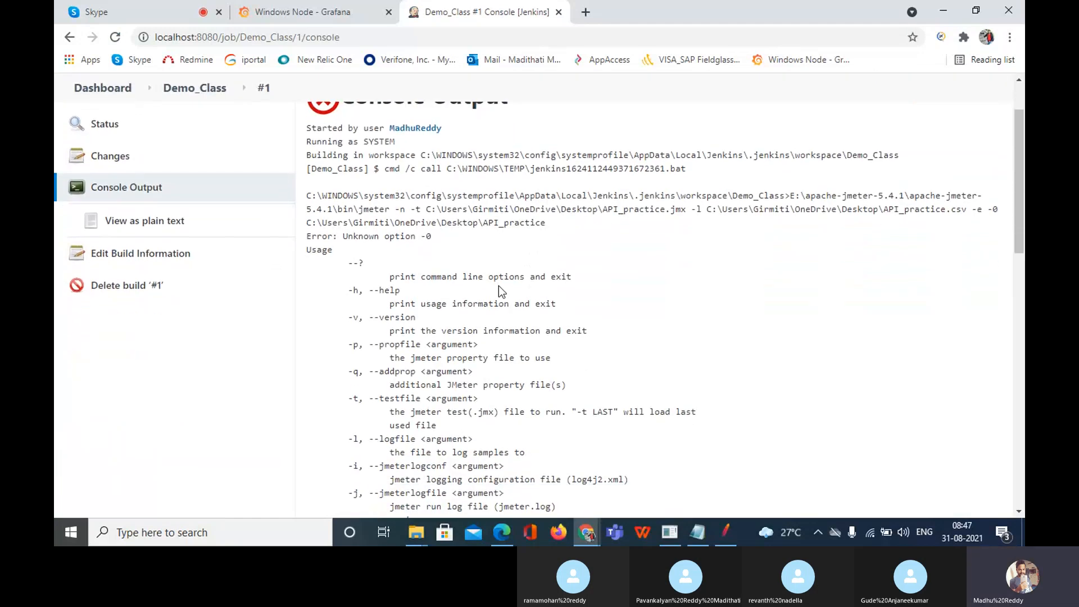
pyautogui.scroll(2, 498, 286)
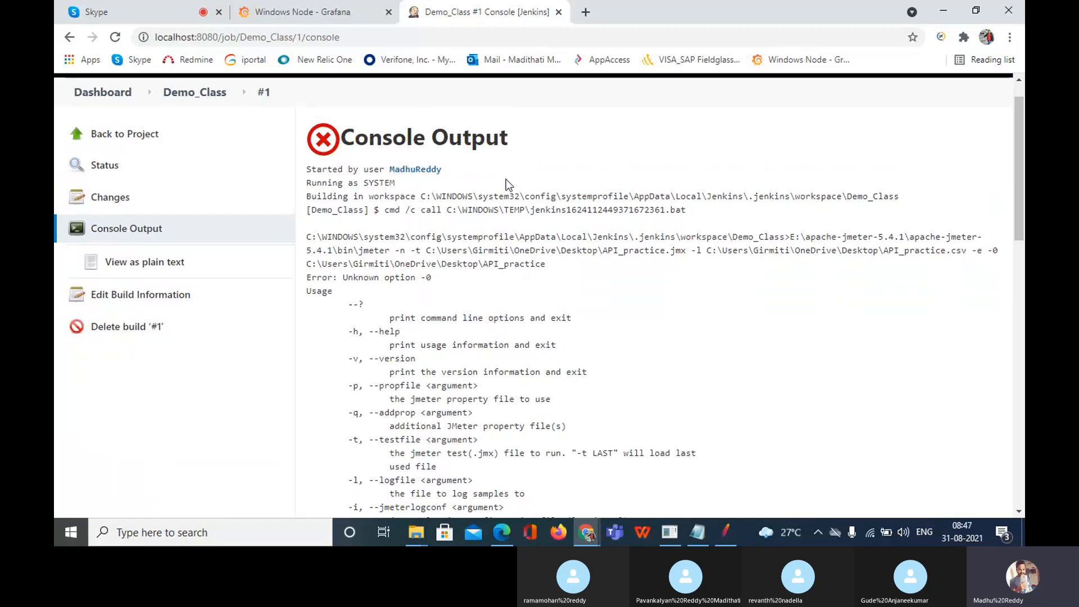
pyautogui.scroll(-1, 506, 180)
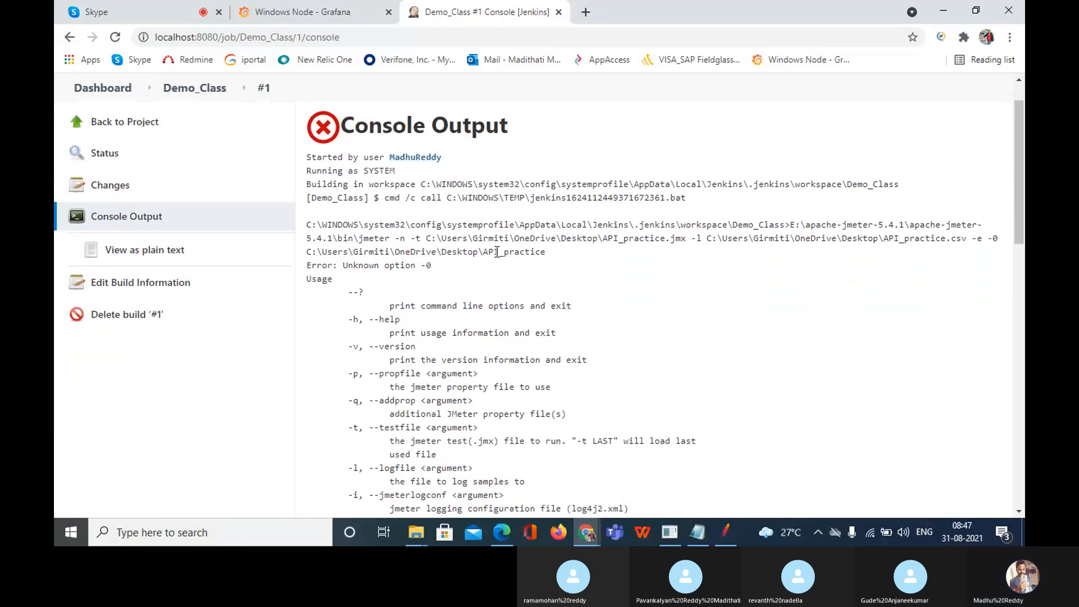
pyautogui.scroll(-1, 498, 251)
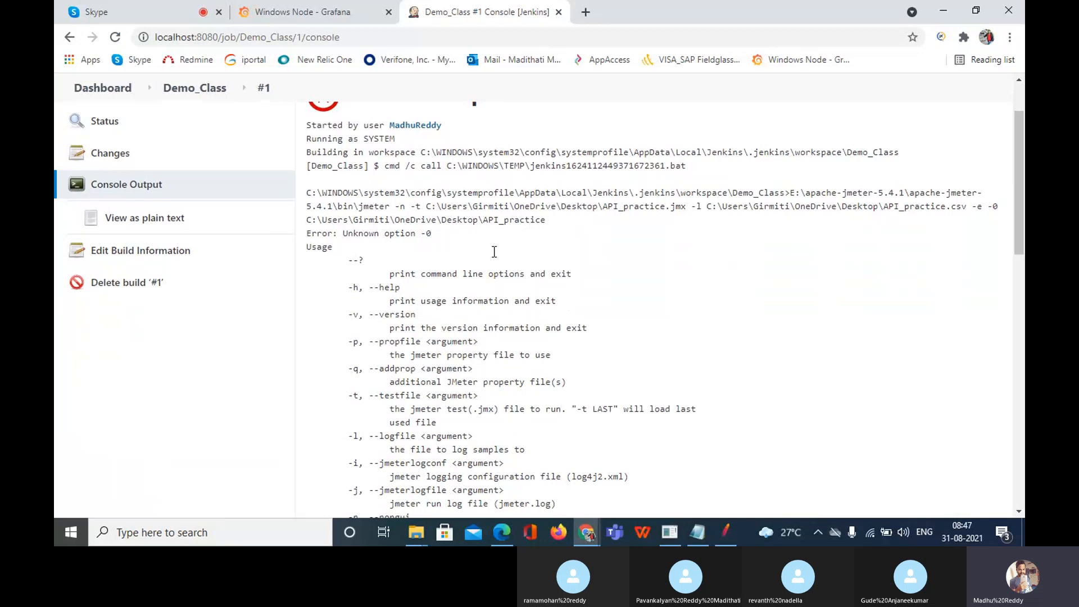
pyautogui.scroll(-1, 494, 251)
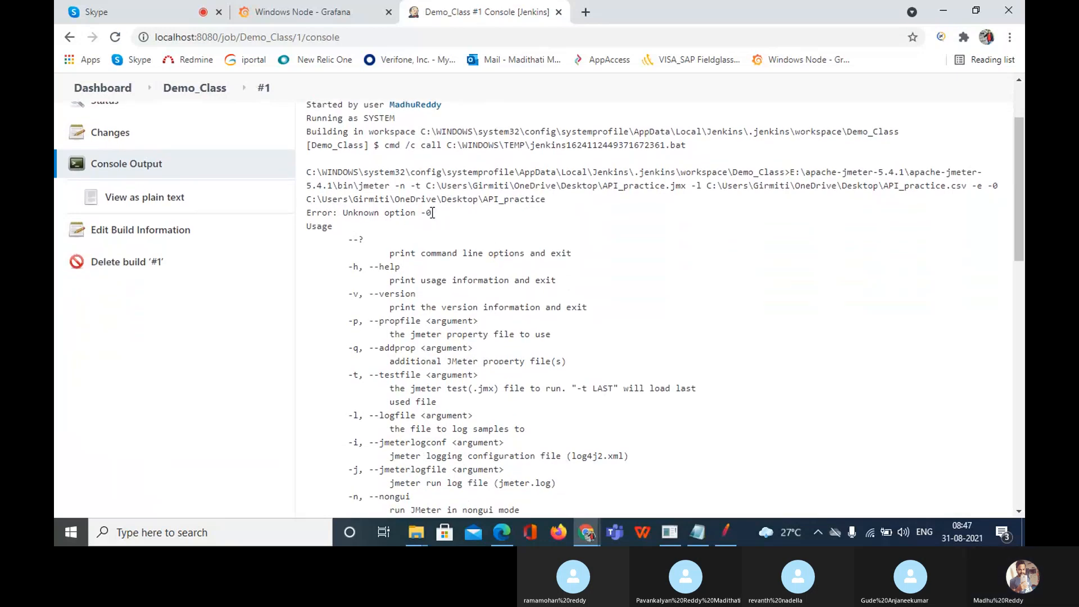
# Step: Reopen the Demo_Class configuration from its project page and set the report output option in the batch command to lowercase -o
pyautogui.scroll(2, 381, 275)
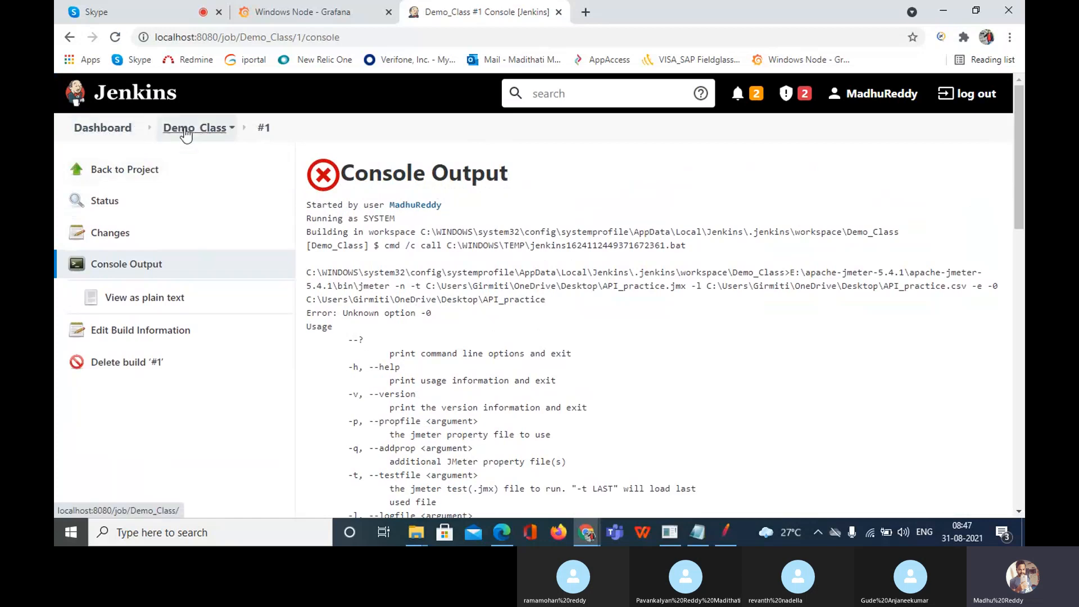
pyautogui.click(186, 133)
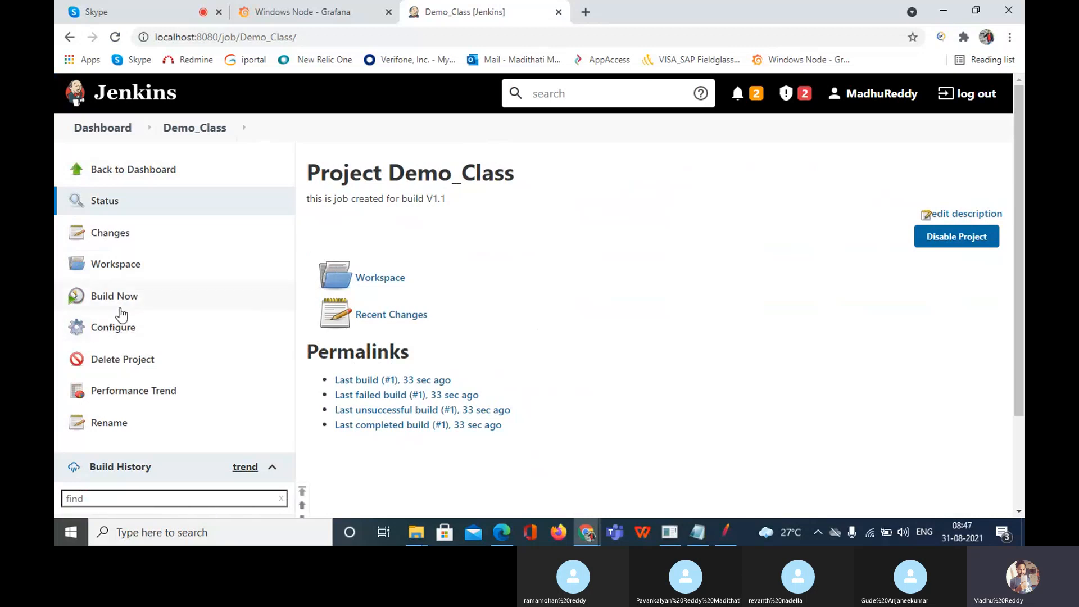
pyautogui.click(125, 333)
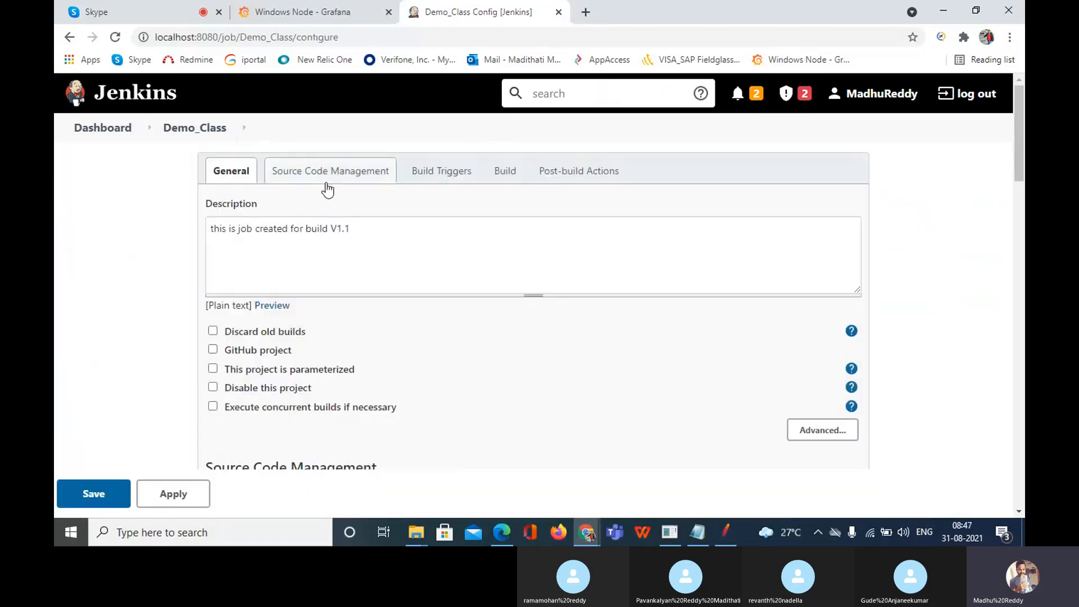
pyautogui.scroll(-10, 362, 317)
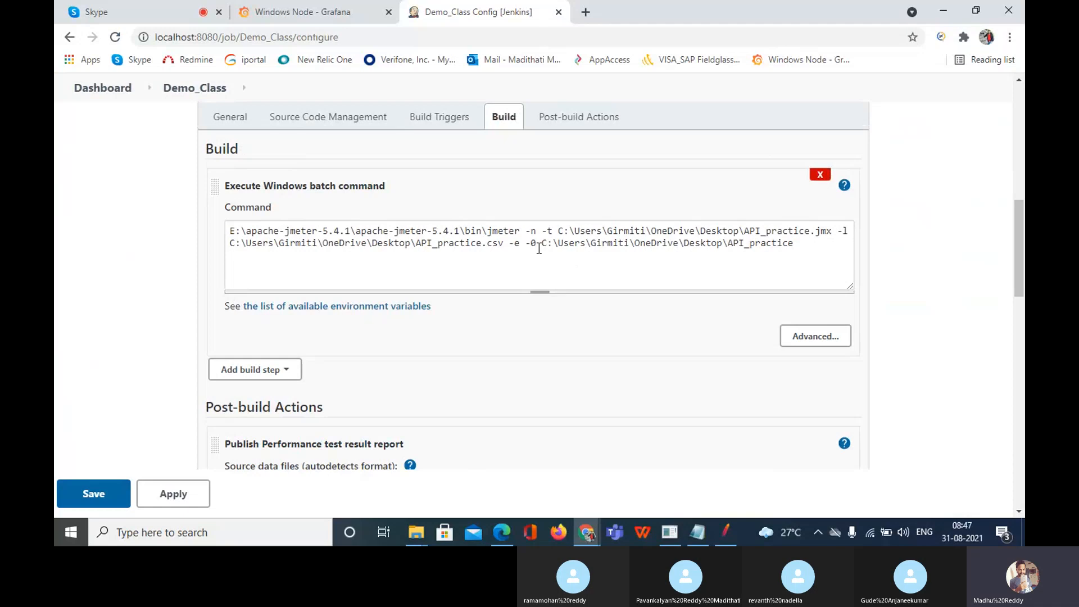
pyautogui.click(536, 243)
pyautogui.click(536, 244)
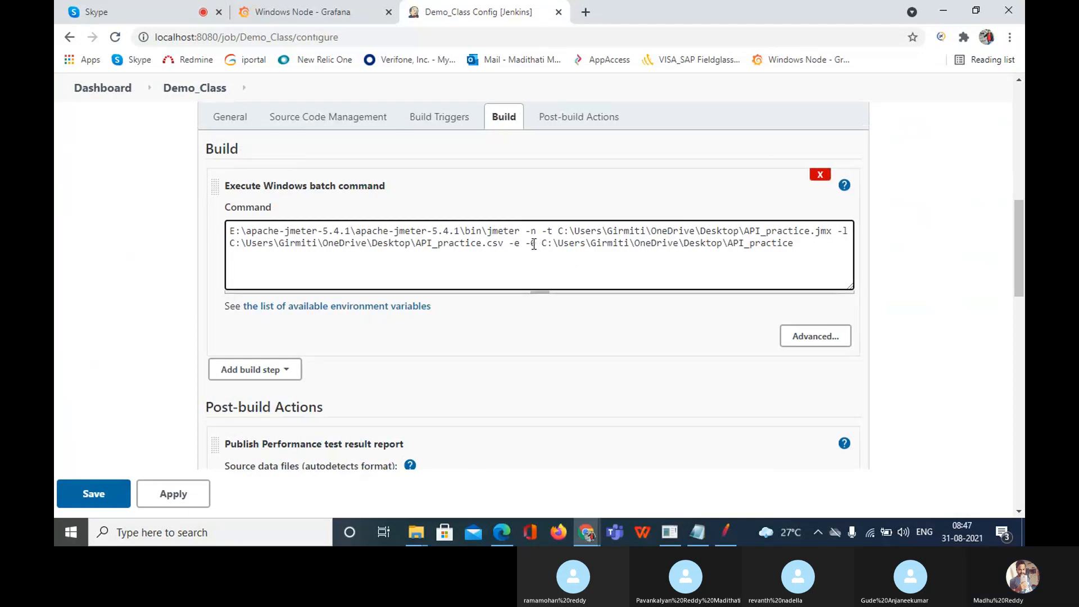
pyautogui.doubleClick(518, 245)
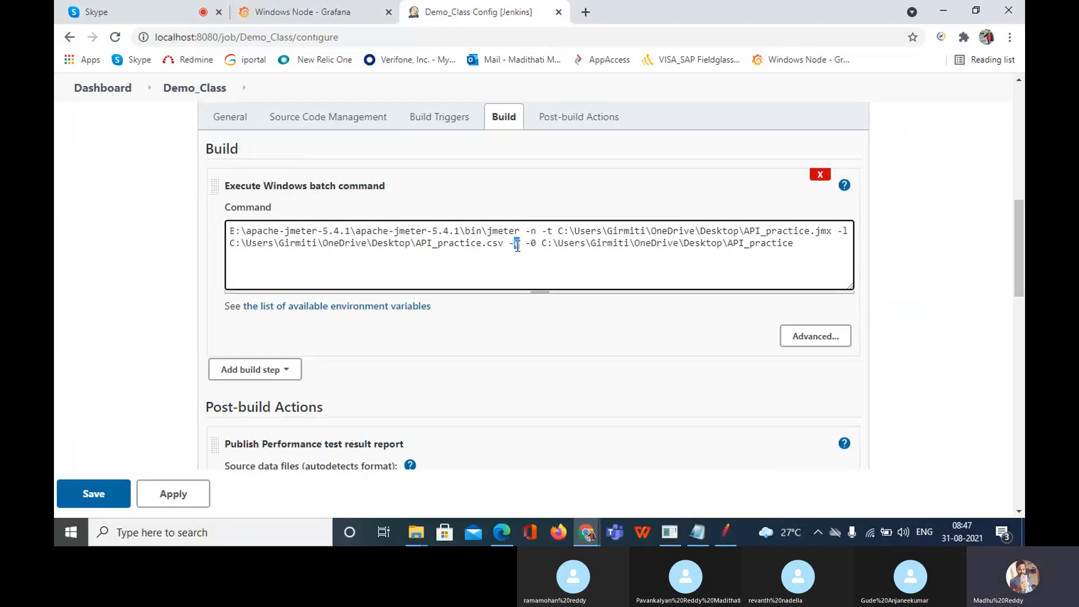
pyautogui.click(536, 246)
pyautogui.press('BackSpace')
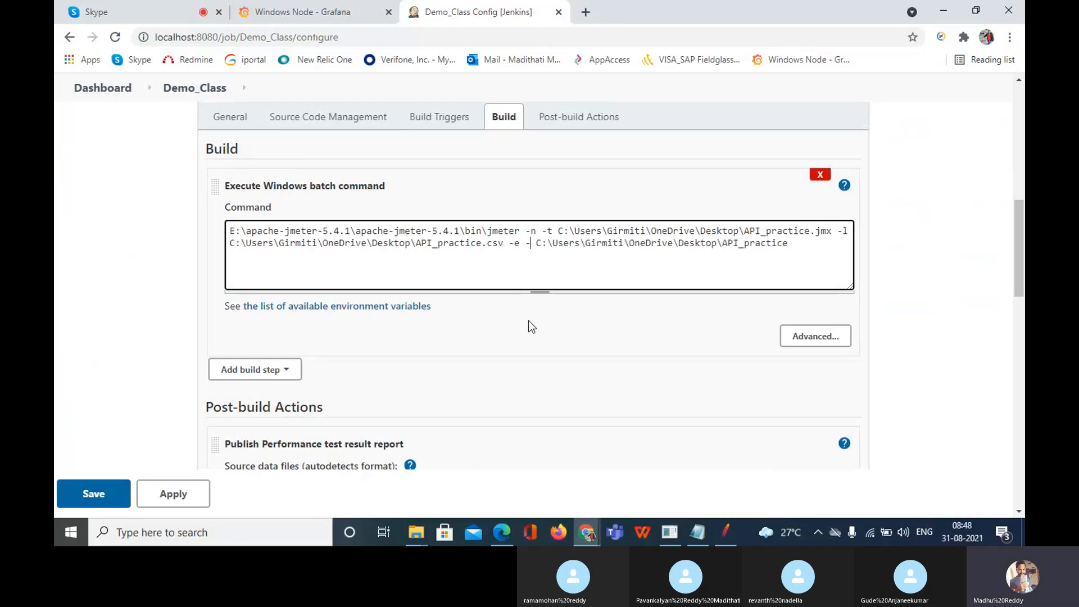
pyautogui.write('o')
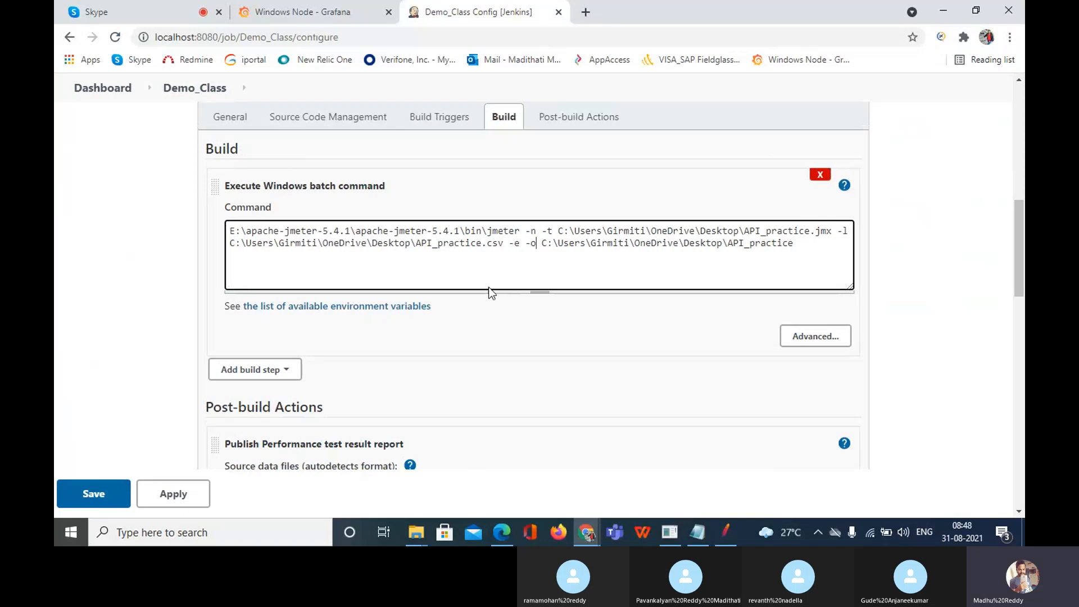
# Step: Check the spacing around the -e and -o options in the batch command and try to apply and save the configuration
pyautogui.doubleClick(521, 243)
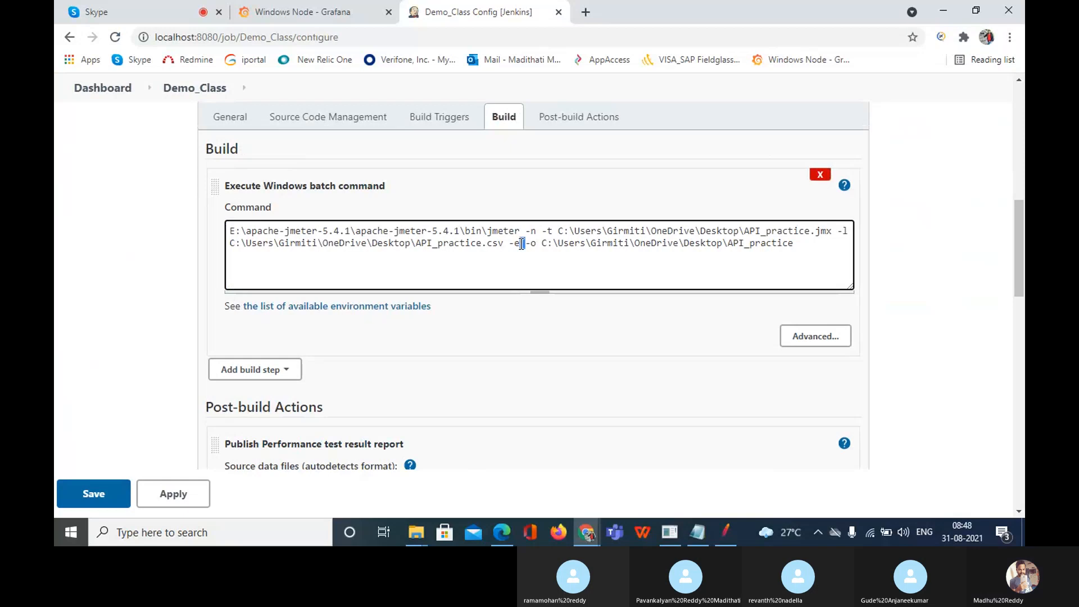
pyautogui.doubleClick(538, 246)
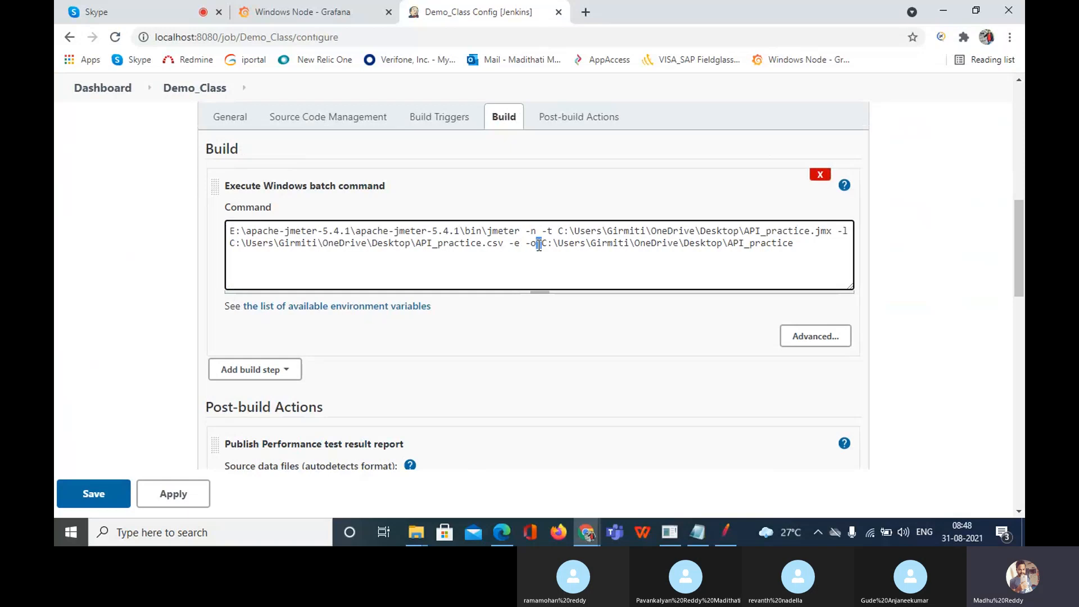
pyautogui.click(102, 496)
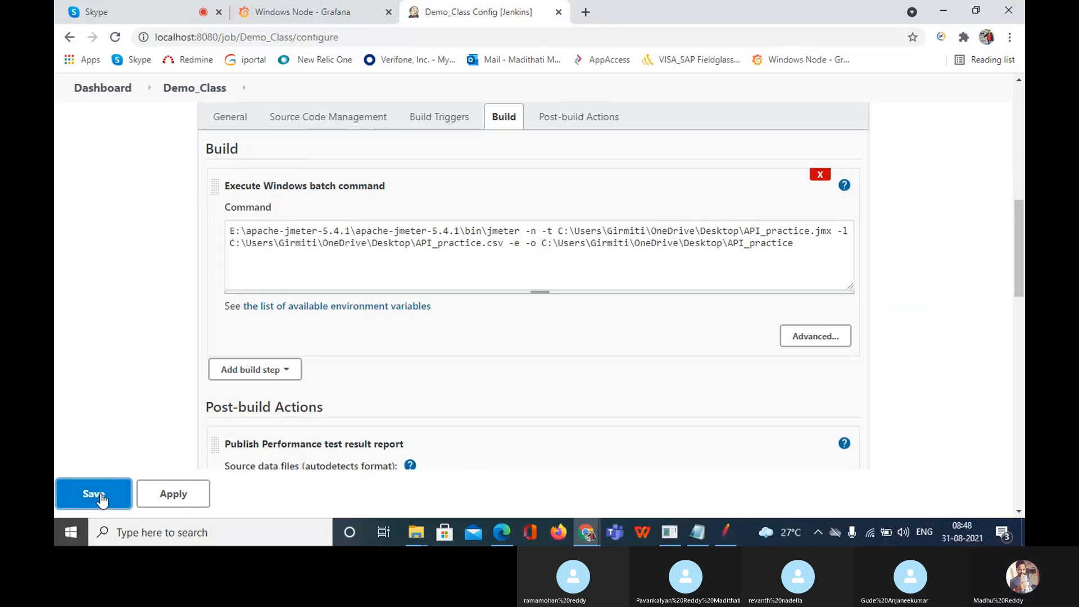
pyautogui.click(172, 495)
pyautogui.click(179, 499)
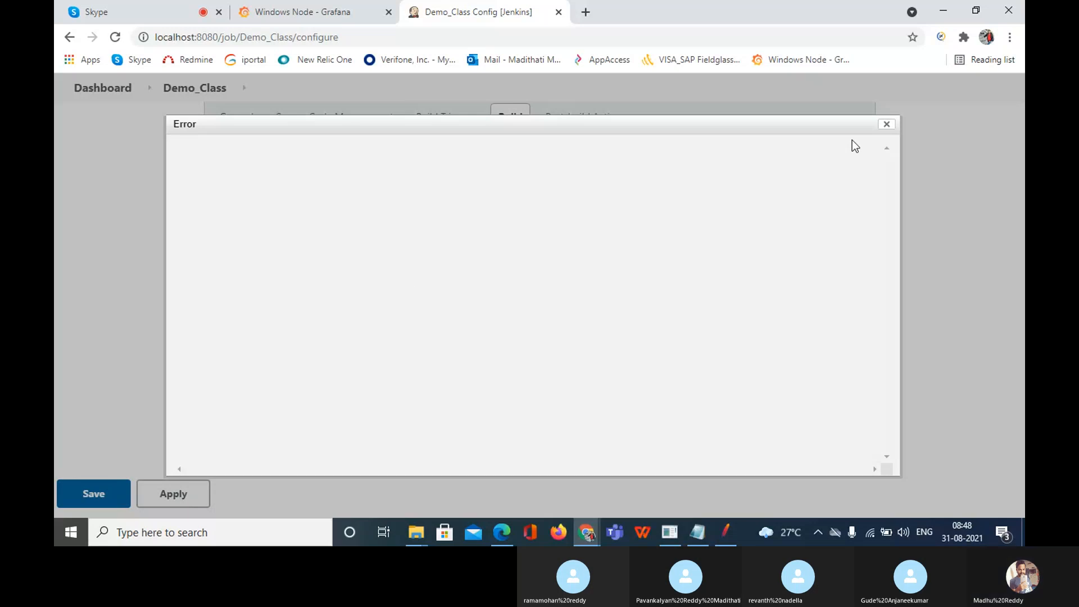
pyautogui.click(887, 124)
pyautogui.scroll(-5, 520, 328)
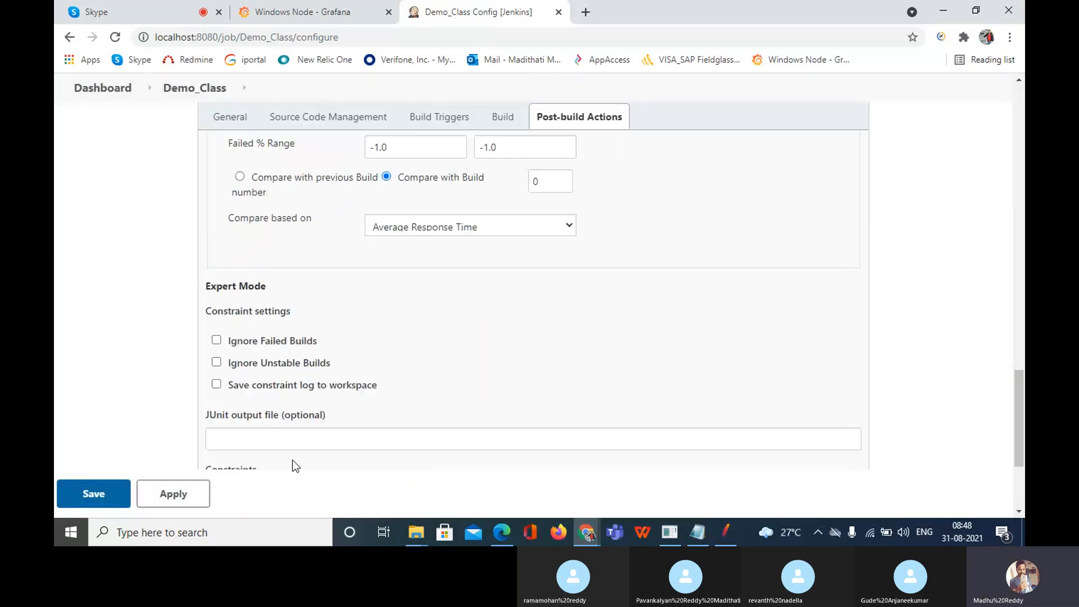
pyautogui.click(180, 502)
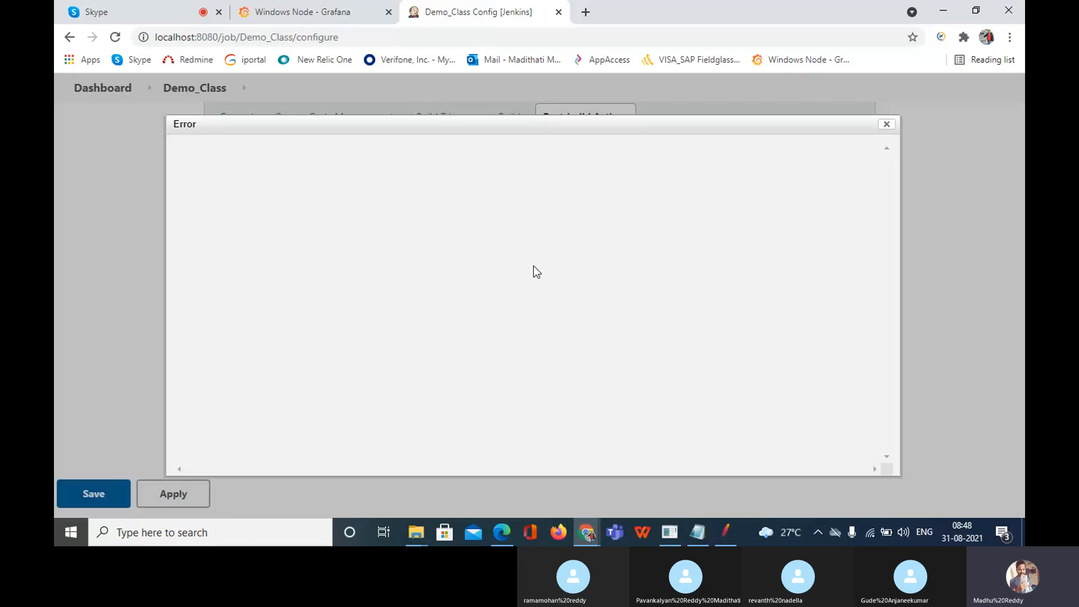
pyautogui.click(887, 125)
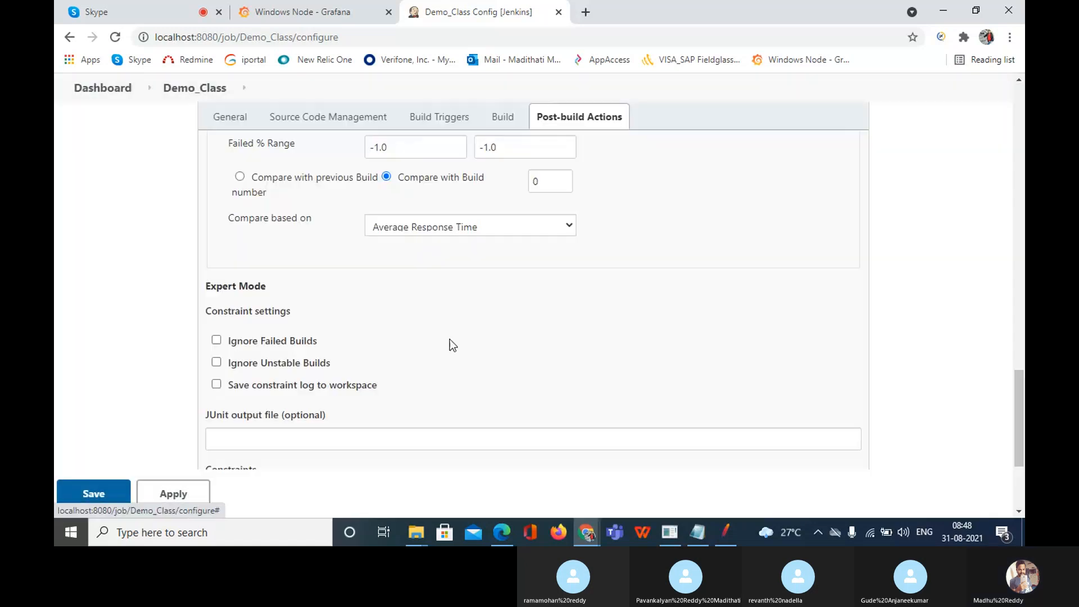
pyautogui.click(93, 498)
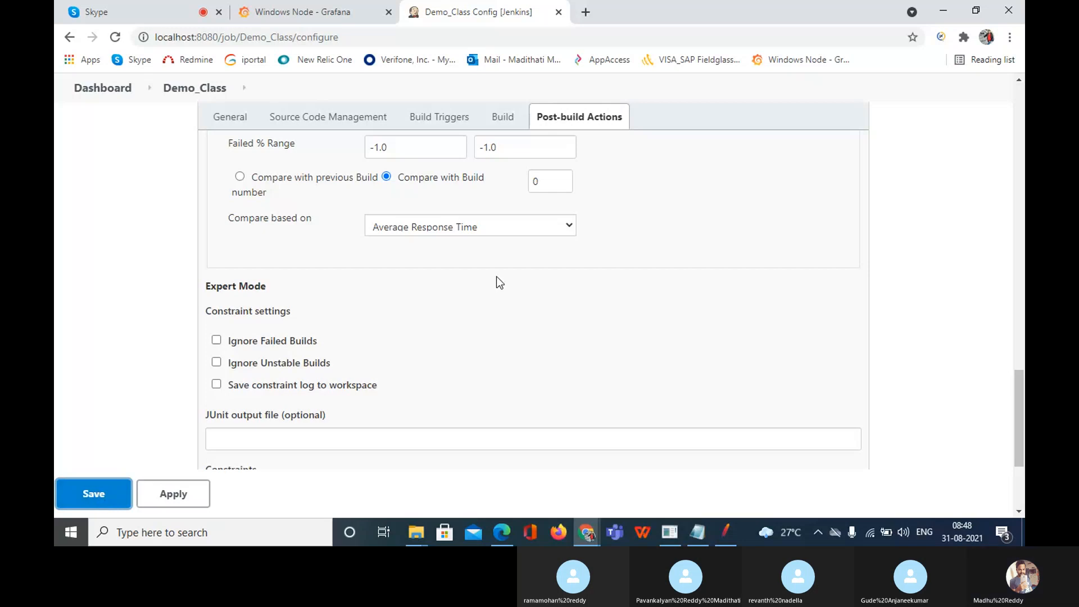
# Step: Review the unsaved Demo_Class configuration and leave it for the dashboard, discarding the changes
pyautogui.scroll(-2, 497, 276)
pyautogui.scroll(10, 497, 277)
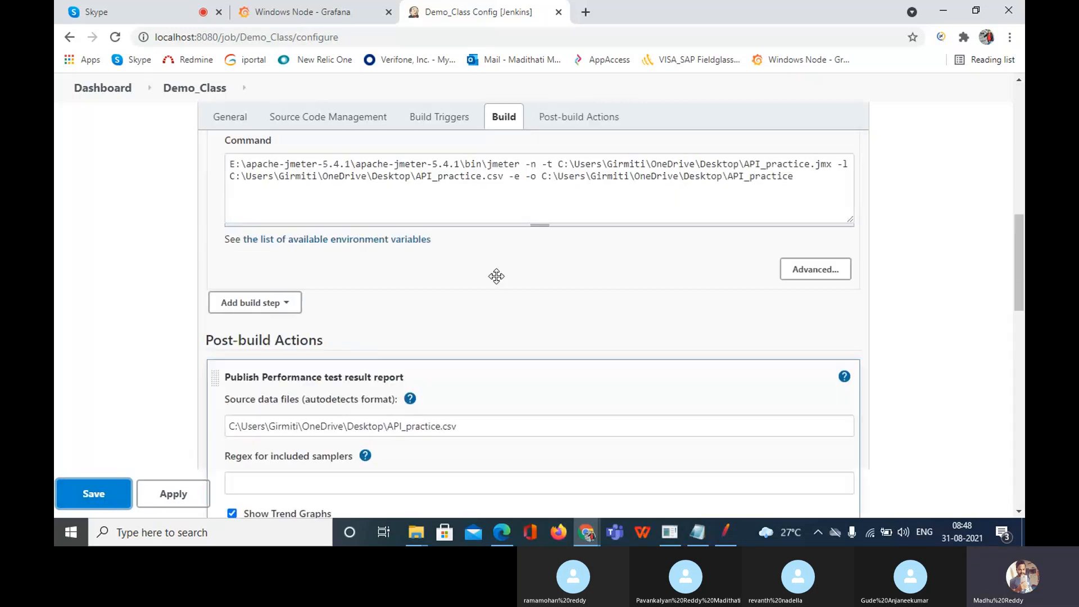
pyautogui.scroll(10, 497, 277)
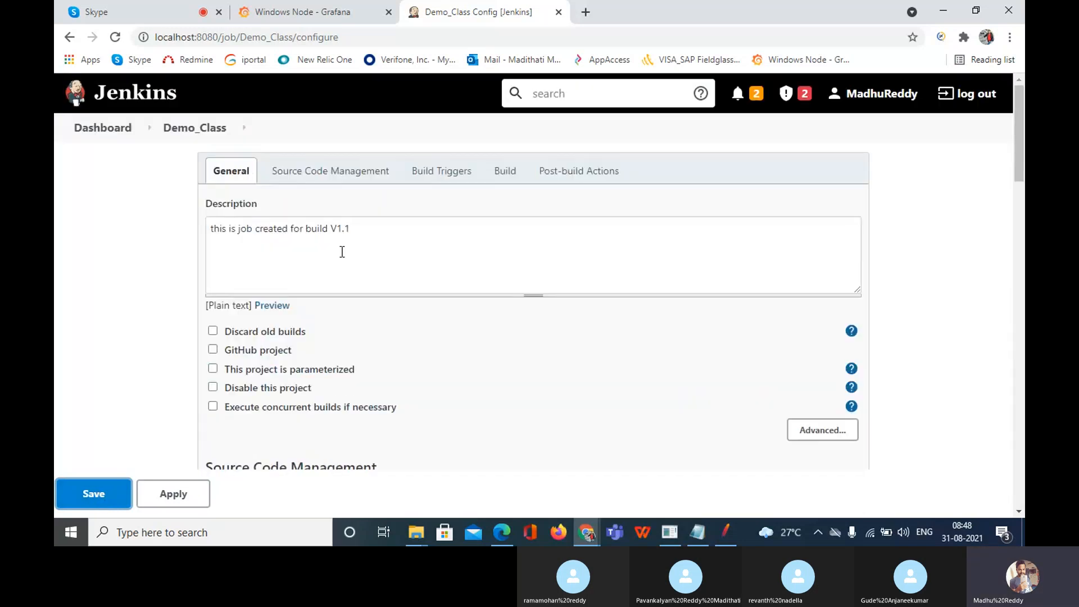
pyautogui.click(116, 130)
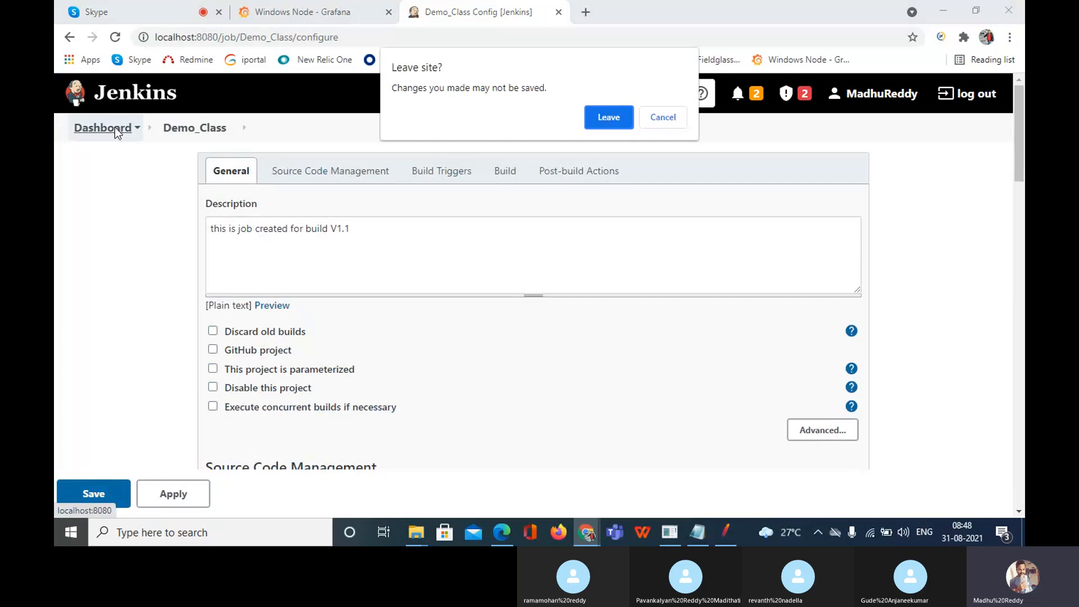
pyautogui.click(600, 117)
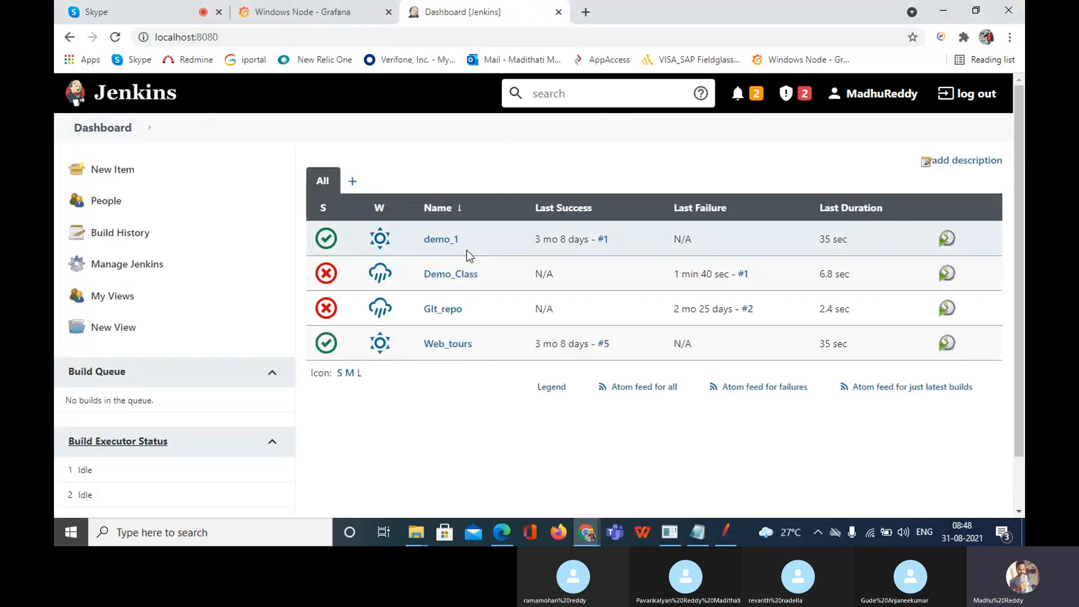
# Step: Open the Demo_Class configuration from the dashboard and correct the batch command's report output option to -o
pyautogui.moveTo(448, 281)
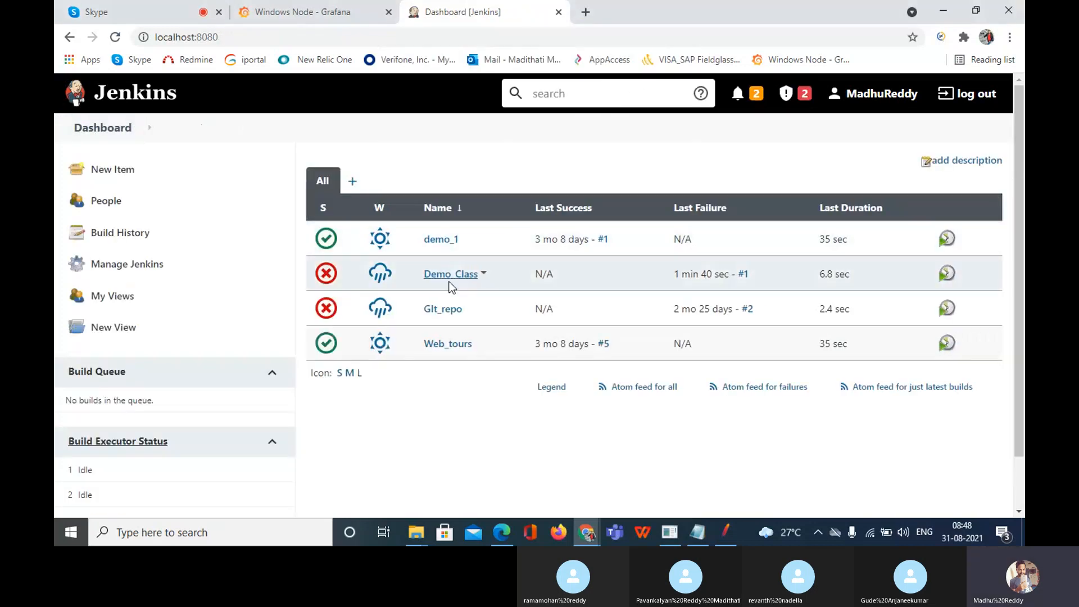
pyautogui.click(484, 273)
pyautogui.click(484, 368)
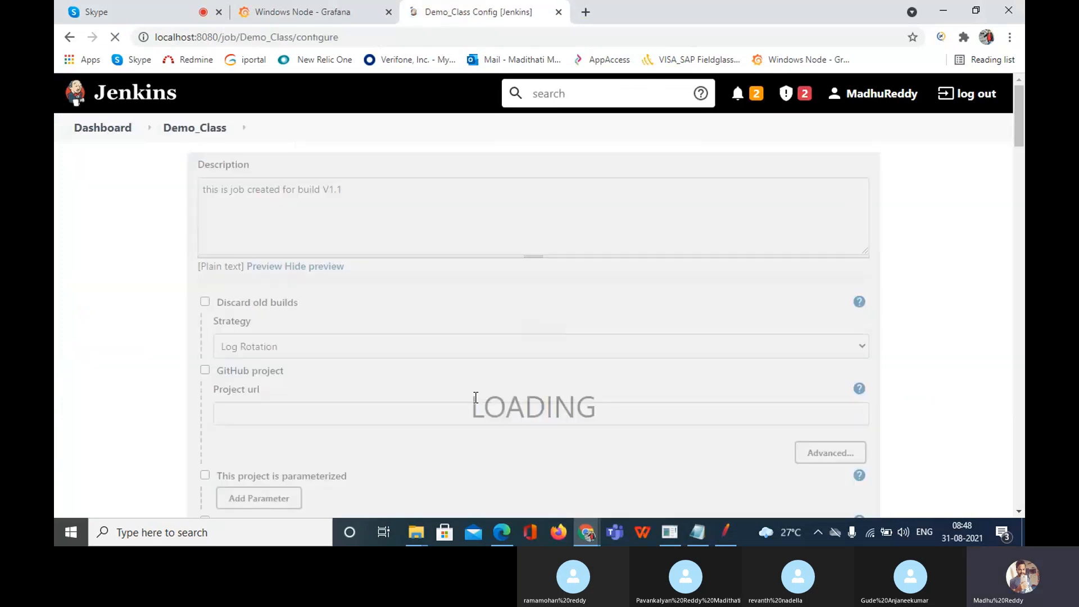
pyautogui.scroll(-10, 475, 397)
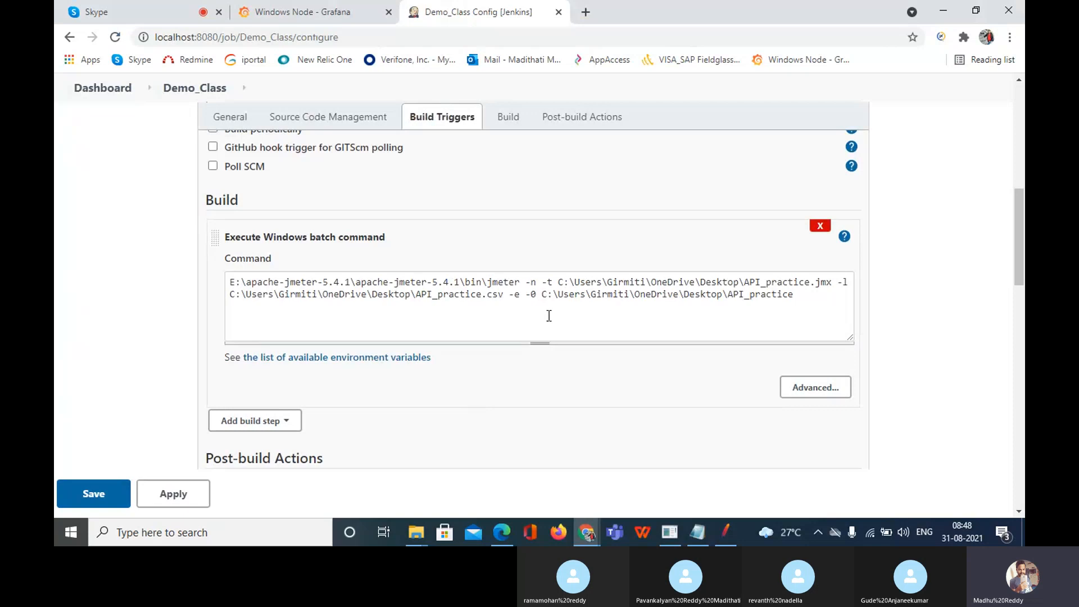
pyautogui.click(536, 296)
pyautogui.press('BackSpace')
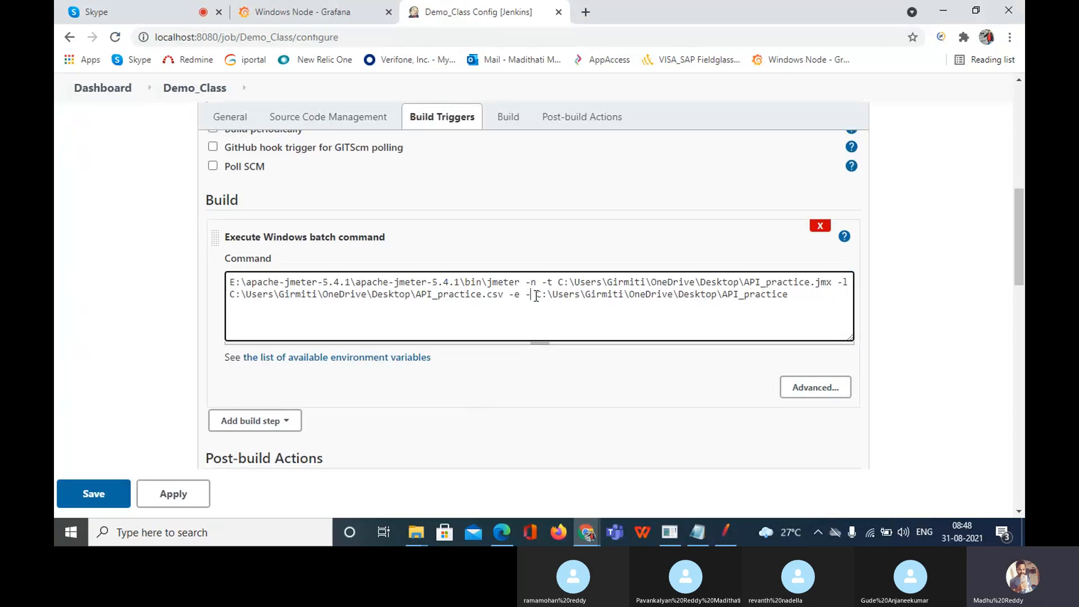
pyautogui.write('o')
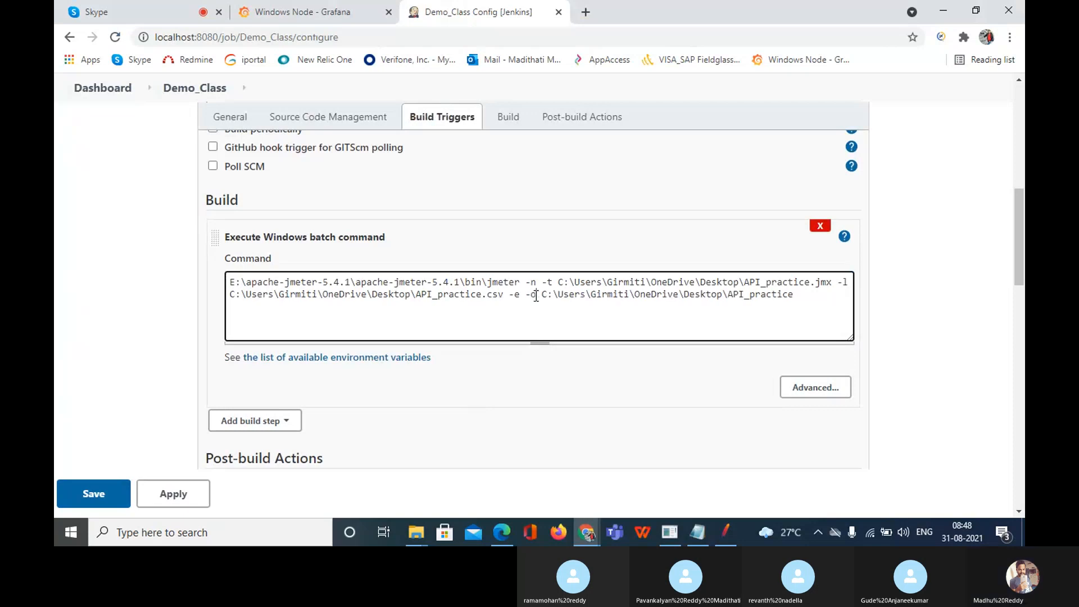
# Step: Try to apply and save the corrected Demo_Class configuration, dismiss the error, and leave for the dashboard
pyautogui.click(168, 495)
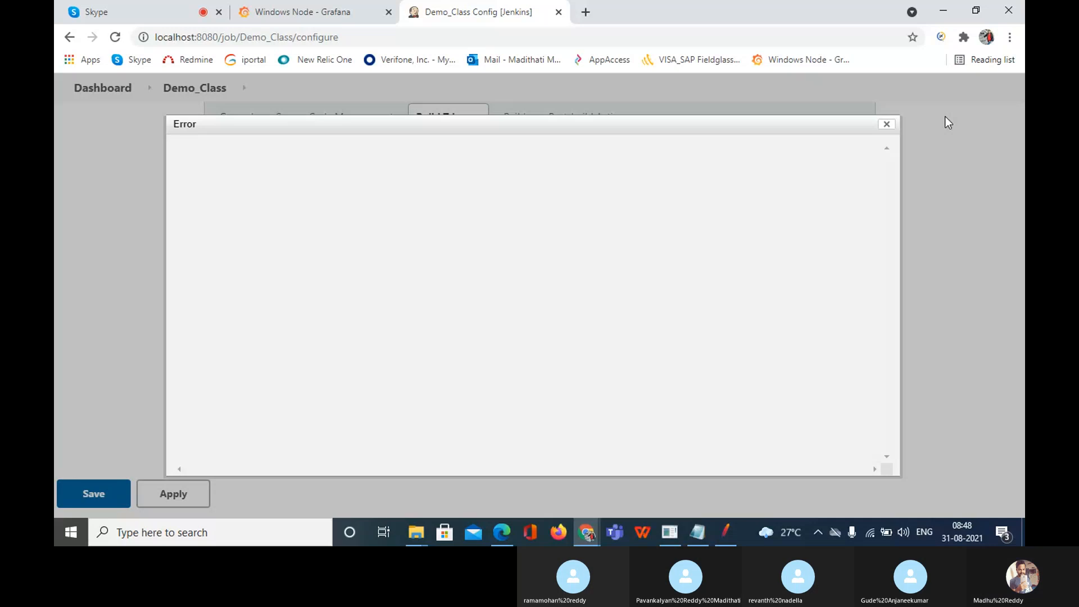
pyautogui.click(887, 126)
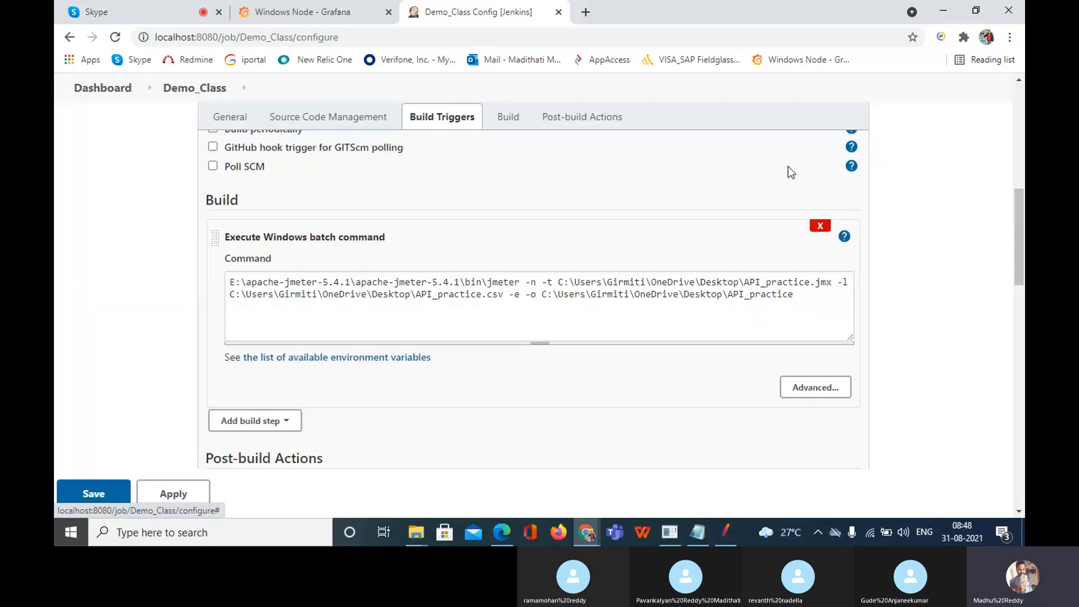
pyautogui.click(96, 495)
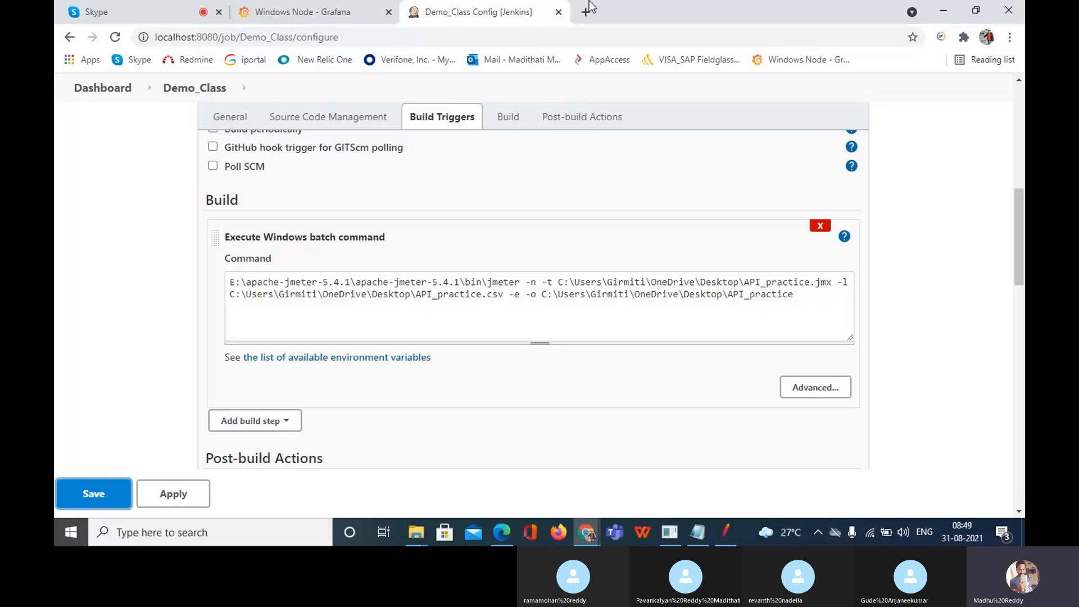
pyautogui.scroll(10, 120, 124)
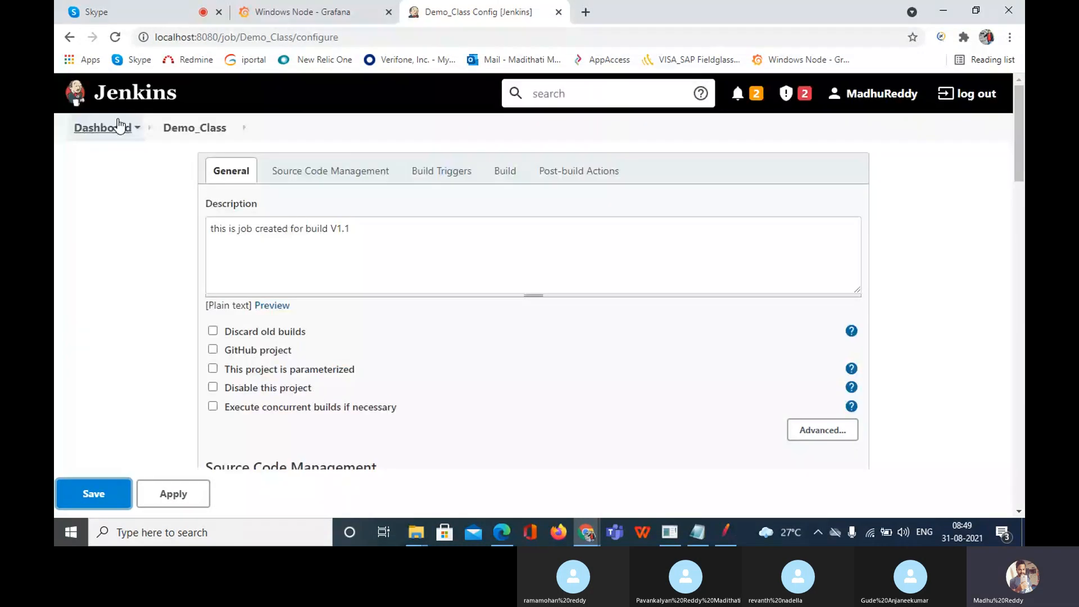
pyautogui.click(110, 127)
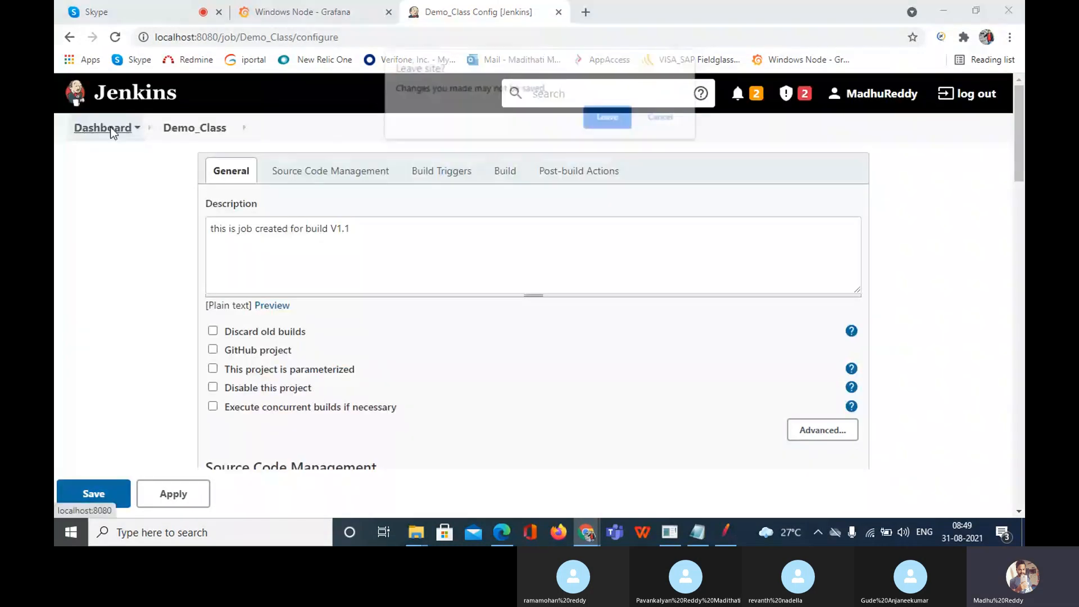
pyautogui.click(609, 118)
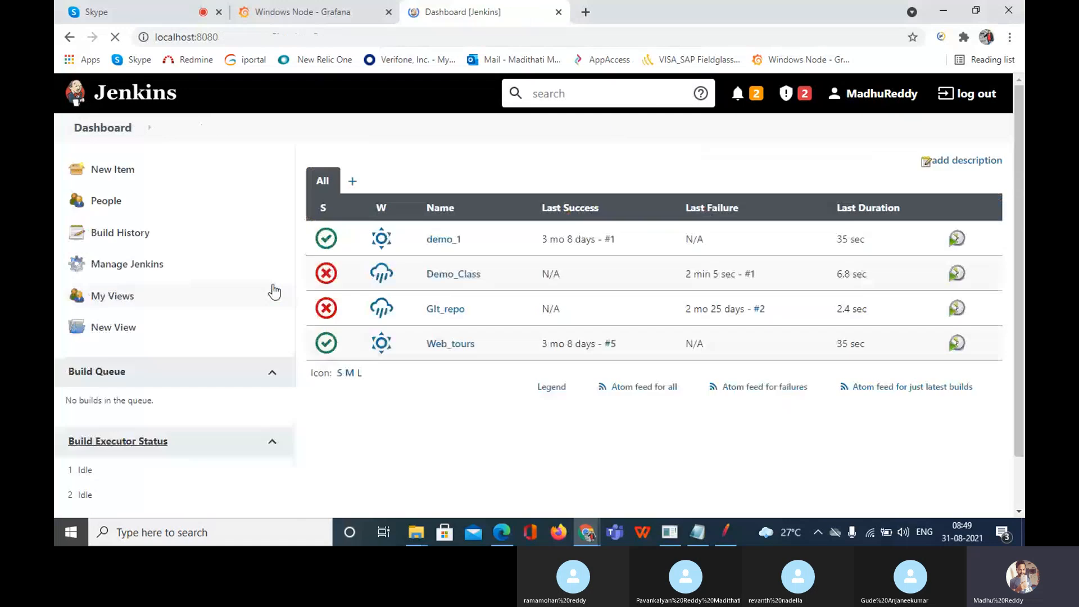
# Step: Open the demo_1 project page and examine its artifacts, permalinks and performance trend graphs
pyautogui.click(463, 239)
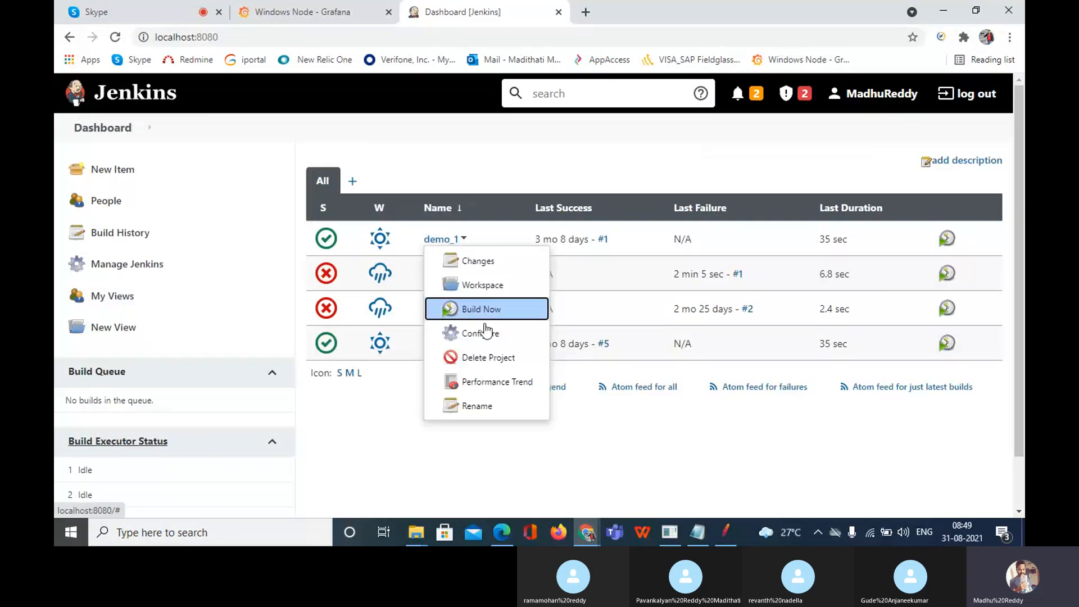
pyautogui.click(446, 241)
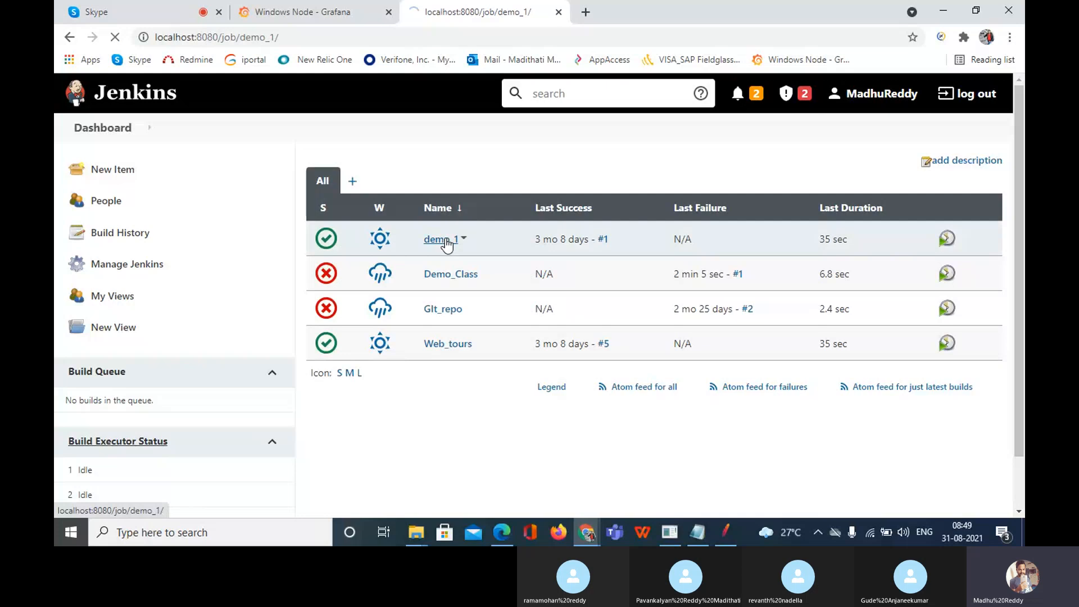
pyautogui.scroll(1, 511, 387)
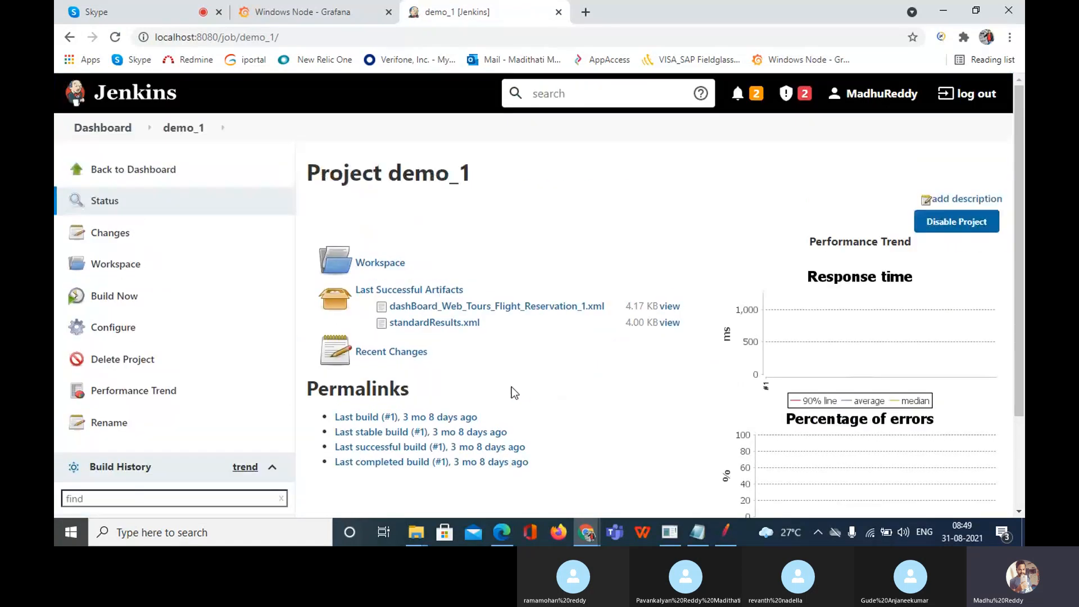
pyautogui.scroll(-1, 505, 218)
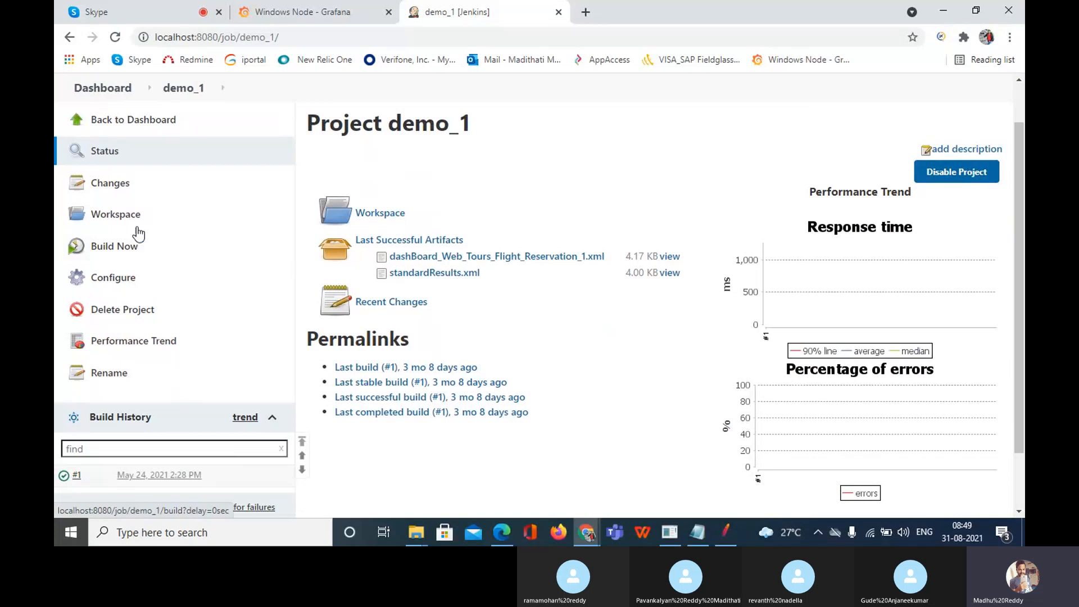
# Step: Open the demo_1 configuration and examine the JMeter batch command in its Build section
pyautogui.click(120, 284)
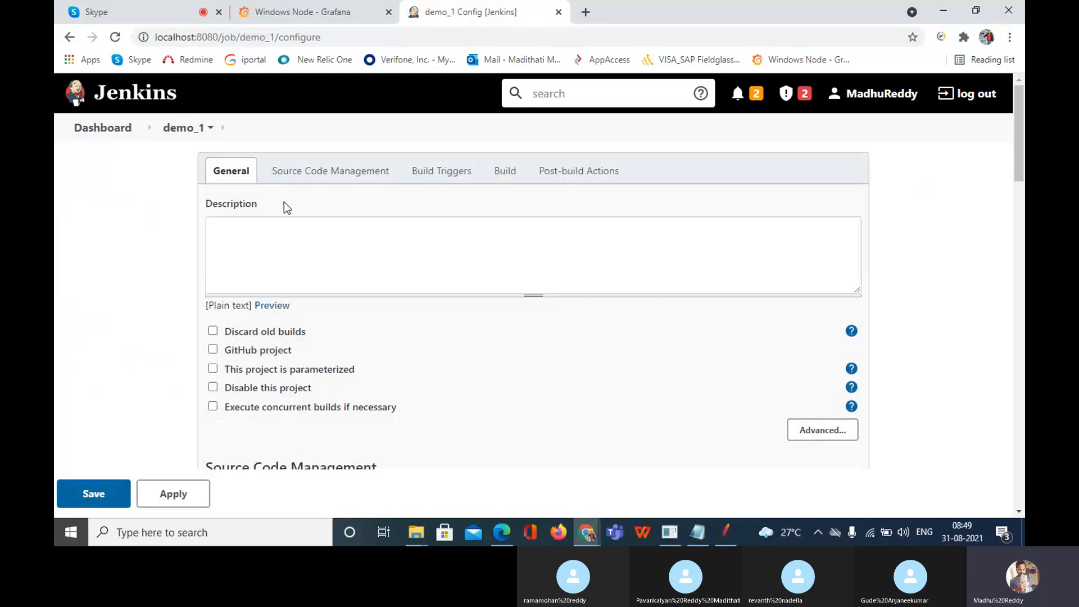
pyautogui.click(300, 249)
pyautogui.scroll(-5, 301, 249)
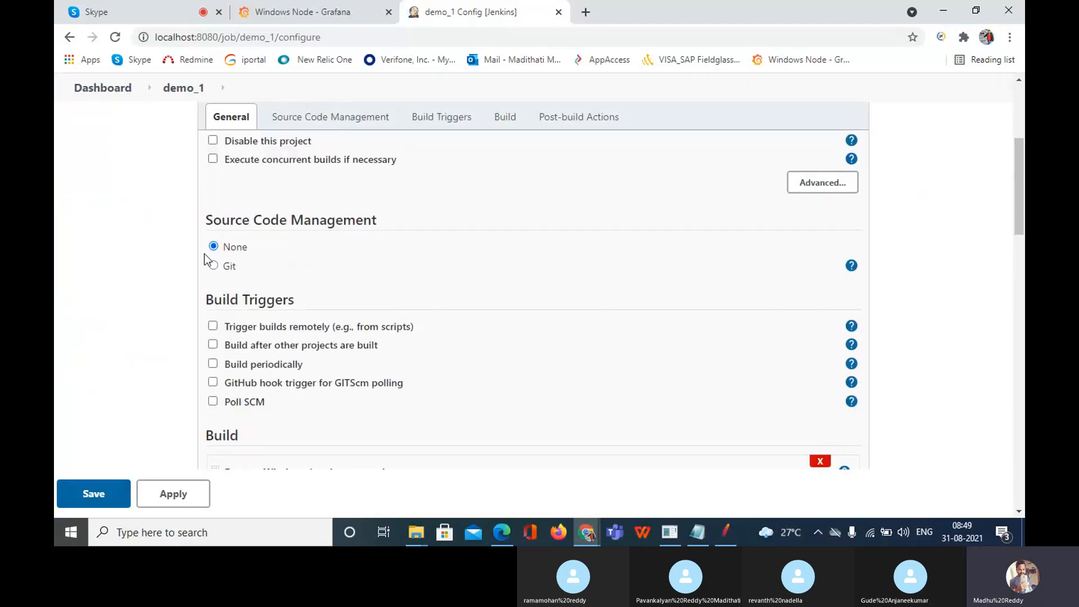
pyautogui.scroll(-3, 292, 275)
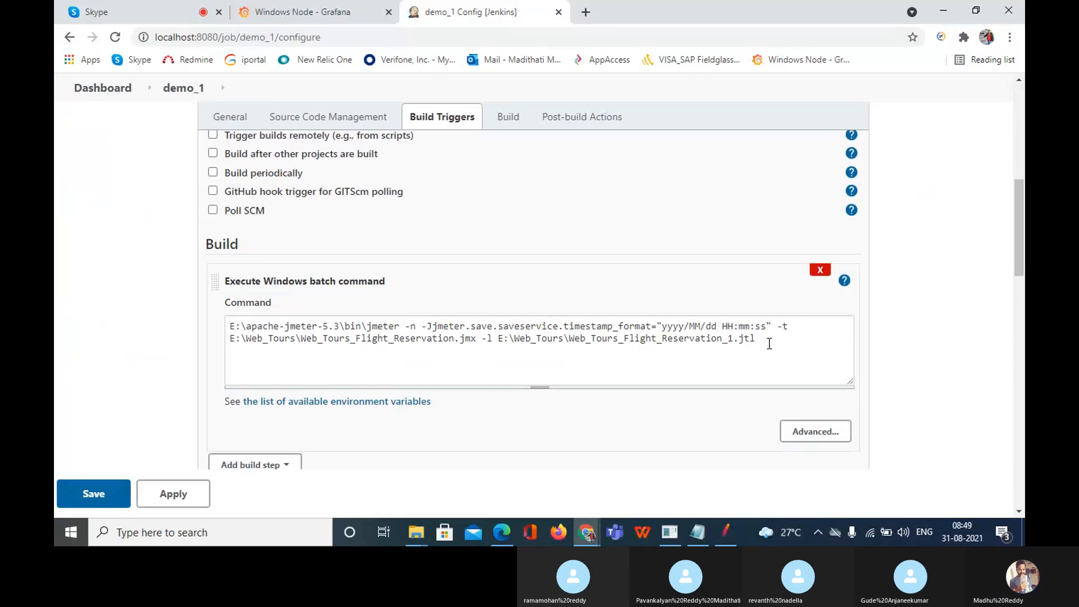
pyautogui.click(769, 344)
pyautogui.moveTo(769, 344); pyautogui.dragTo(229, 326)
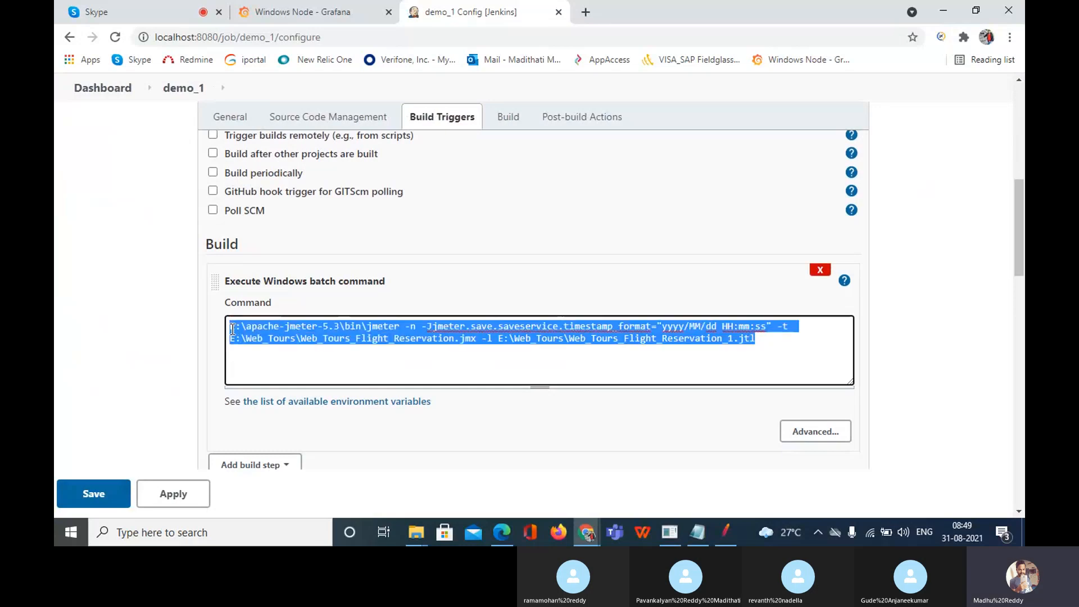
pyautogui.click(610, 355)
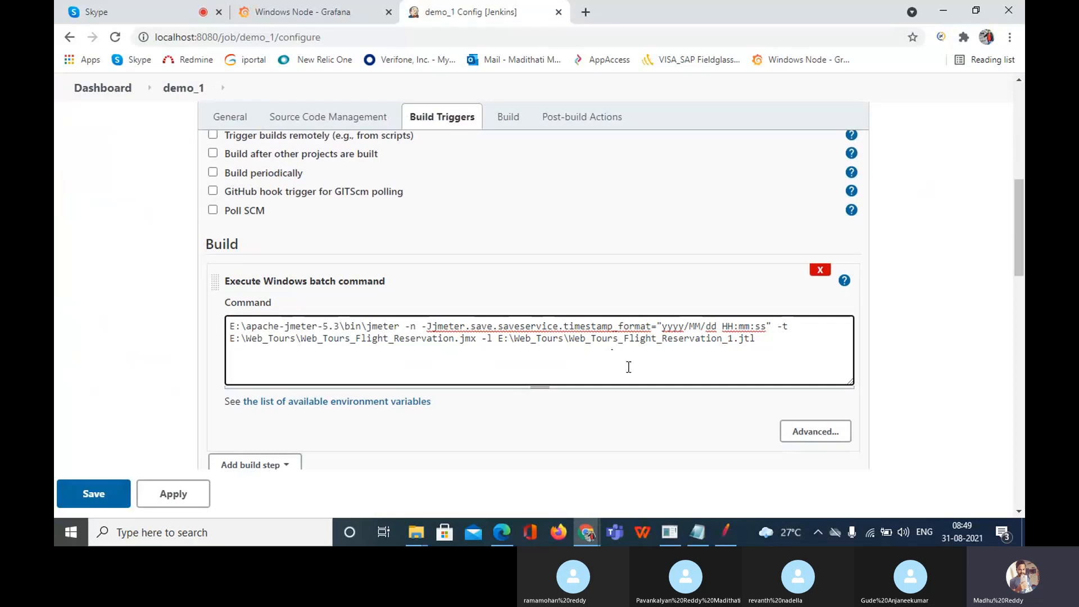
# Step: Review demo_1's post-build performance report settings against its batch command, then return to the General section
pyautogui.scroll(-4, 629, 367)
pyautogui.scroll(-8, 607, 374)
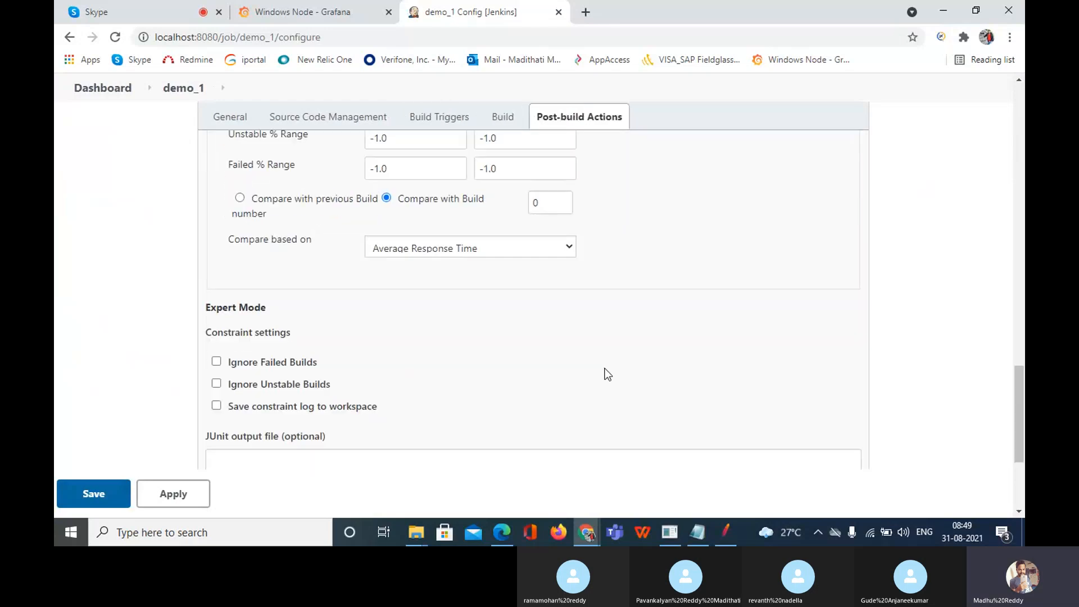
pyautogui.scroll(18, 606, 371)
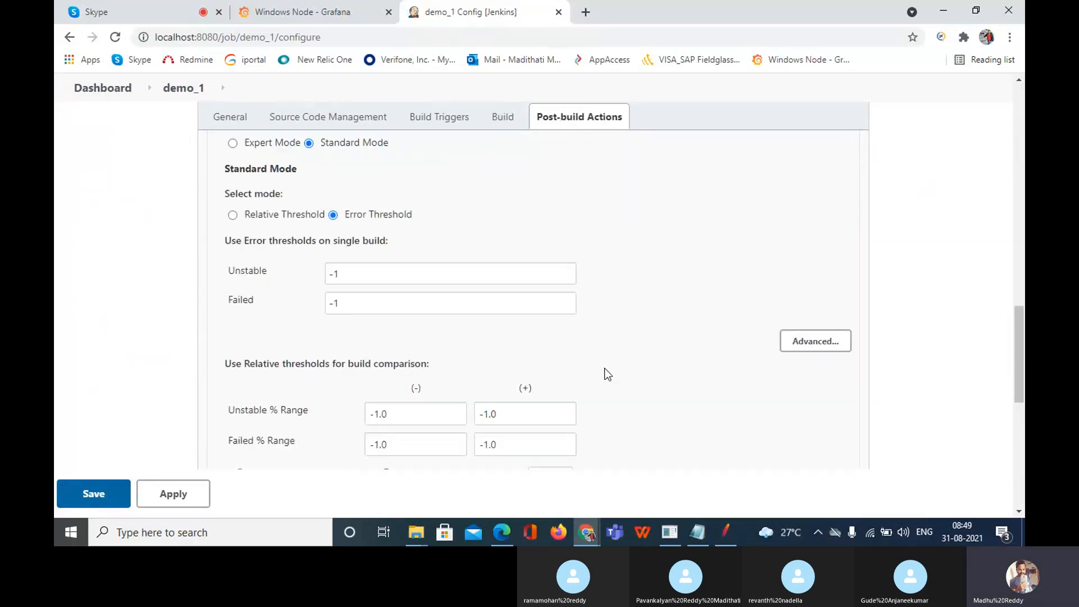
pyautogui.scroll(-1, 604, 367)
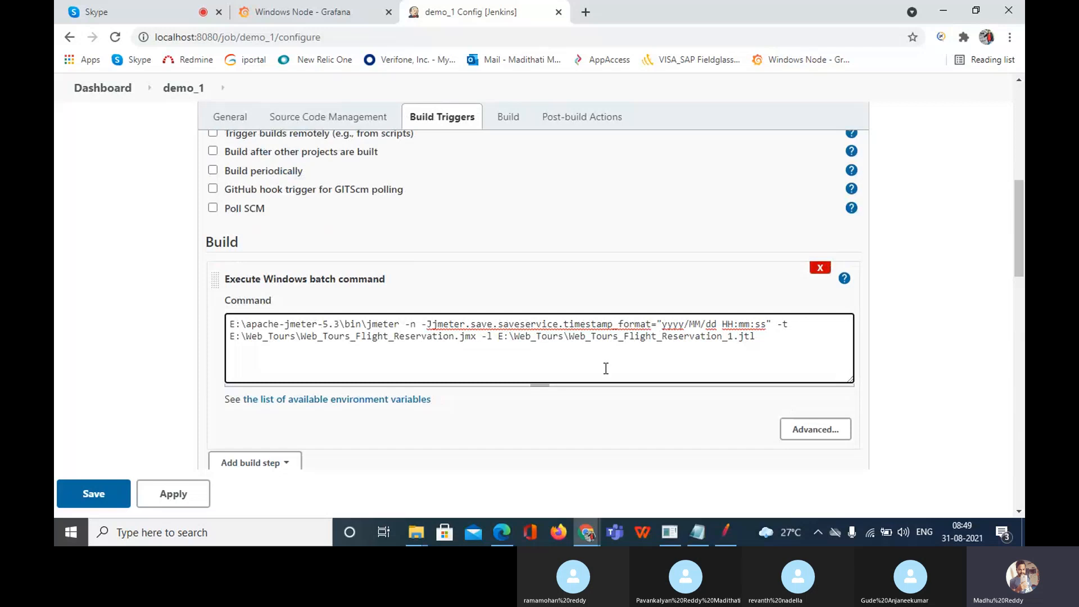
pyautogui.click(771, 340)
pyautogui.scroll(-10, 771, 343)
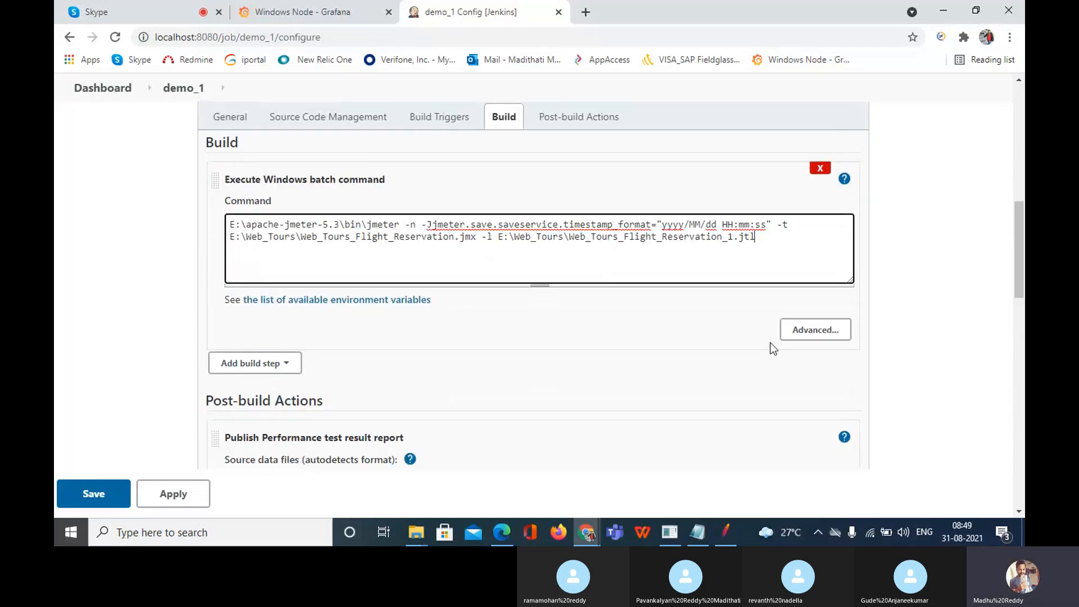
pyautogui.scroll(-4, 770, 342)
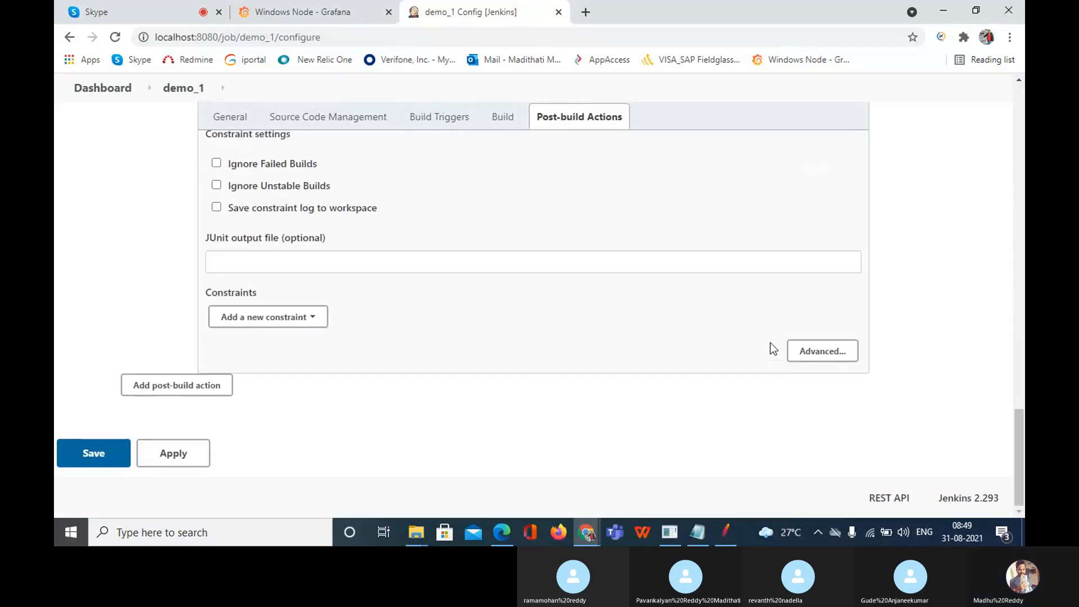
pyautogui.click(230, 117)
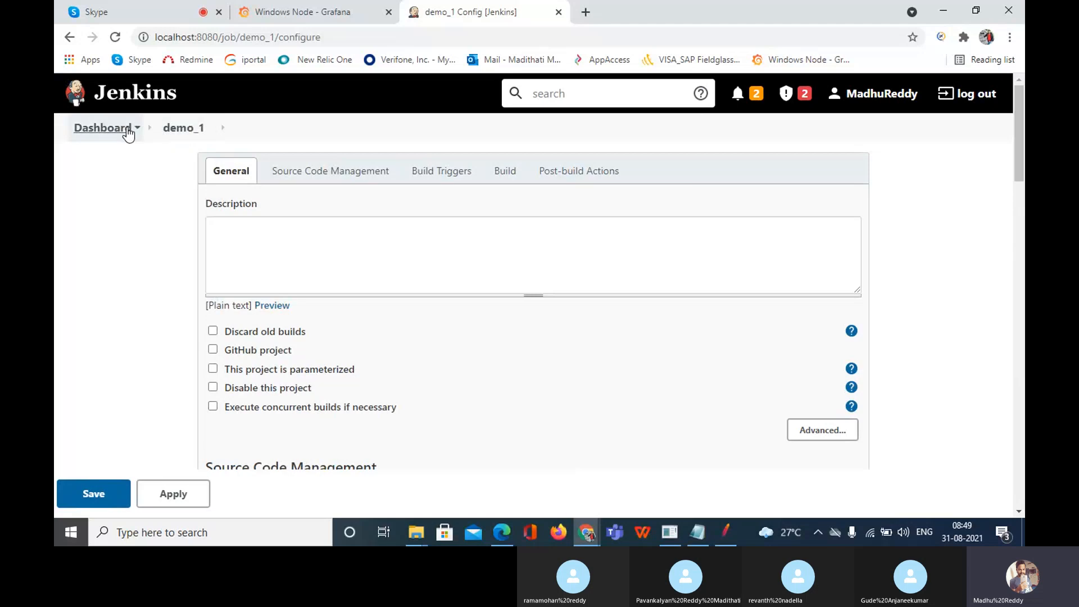
# Step: Return to the demo_1 project page, start a new build and open the console output of build #2
pyautogui.click(69, 37)
pyautogui.scroll(-2, 332, 364)
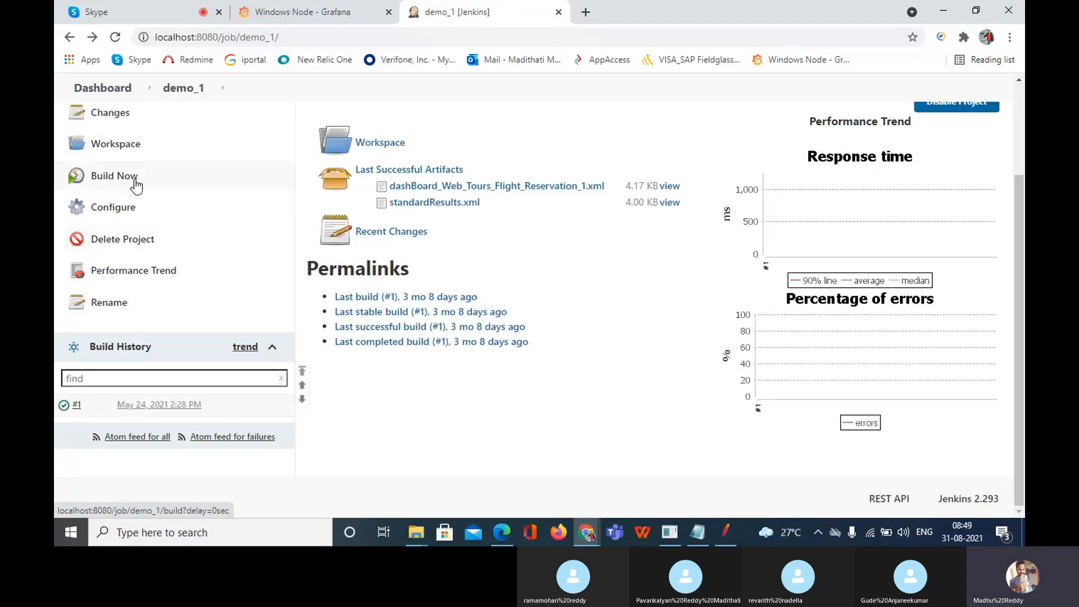
pyautogui.click(111, 178)
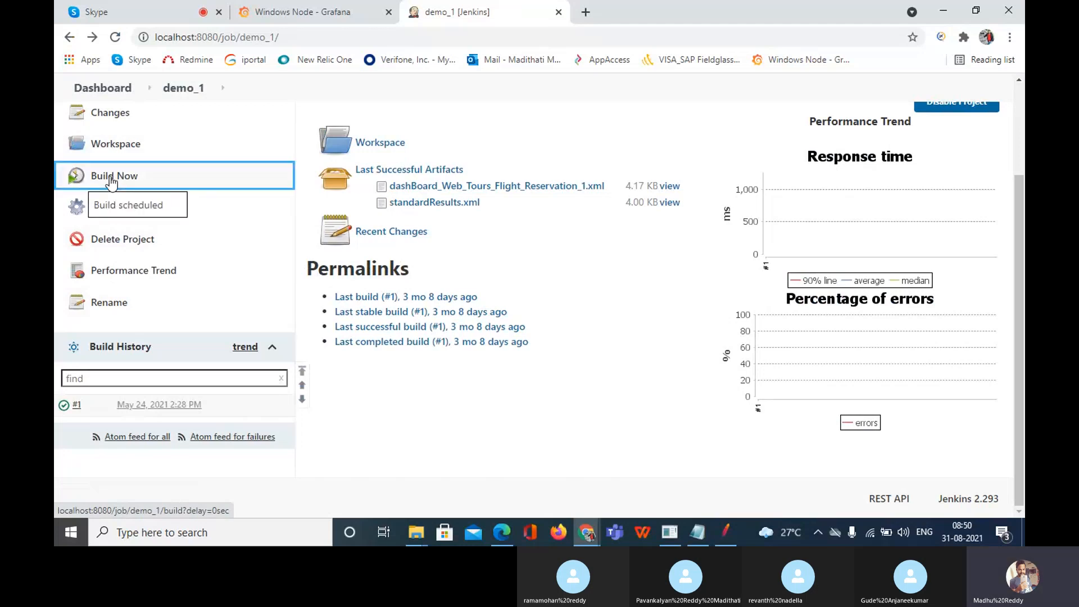
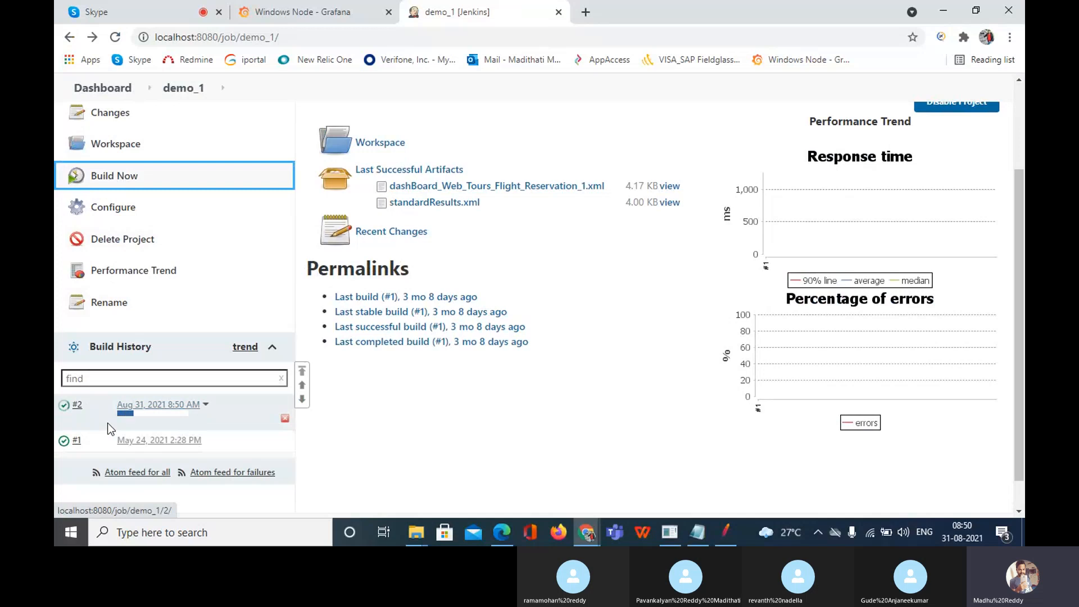
pyautogui.click(205, 405)
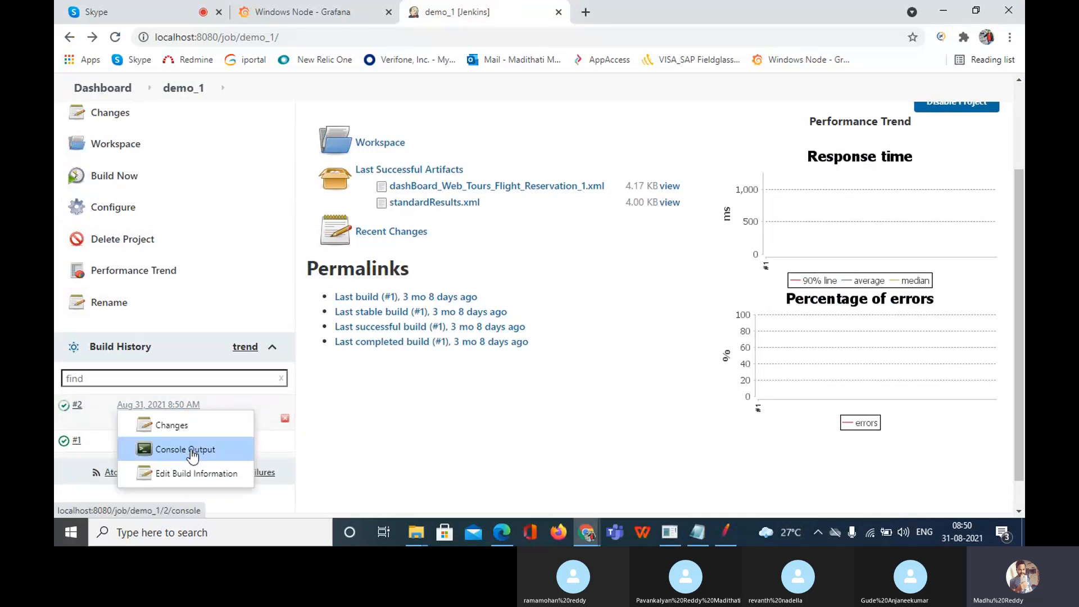
pyautogui.click(465, 415)
pyautogui.click(206, 405)
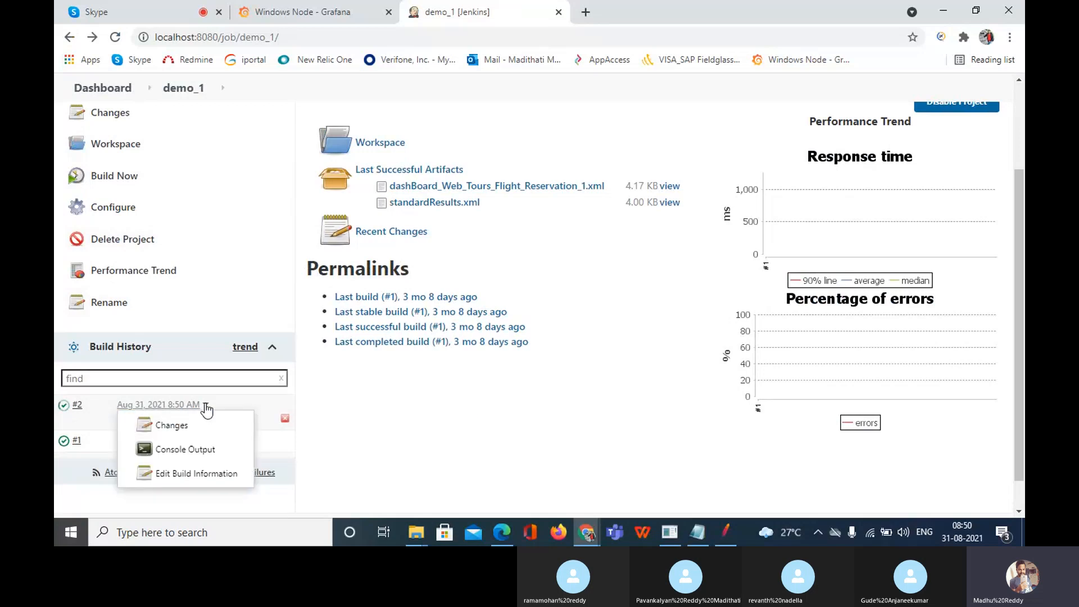
pyautogui.click(180, 449)
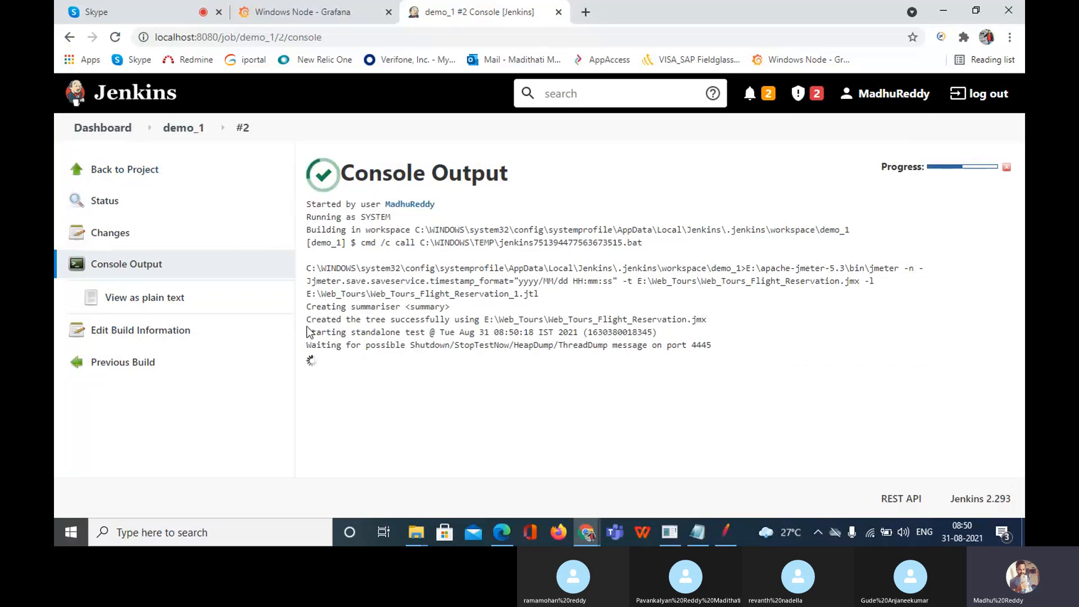
# Step: Examine build #2's console output, including the JMeter summary lines, the performance report parsing and the final build status
pyautogui.moveTo(306, 306); pyautogui.dragTo(721, 347)
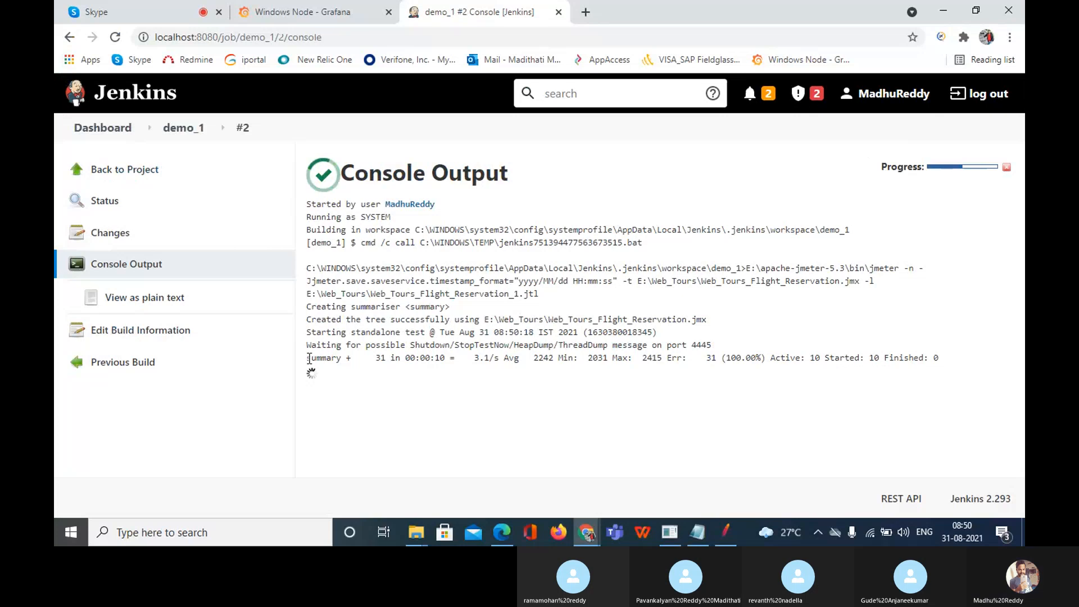
pyautogui.moveTo(307, 358); pyautogui.dragTo(858, 372)
pyautogui.click(669, 374)
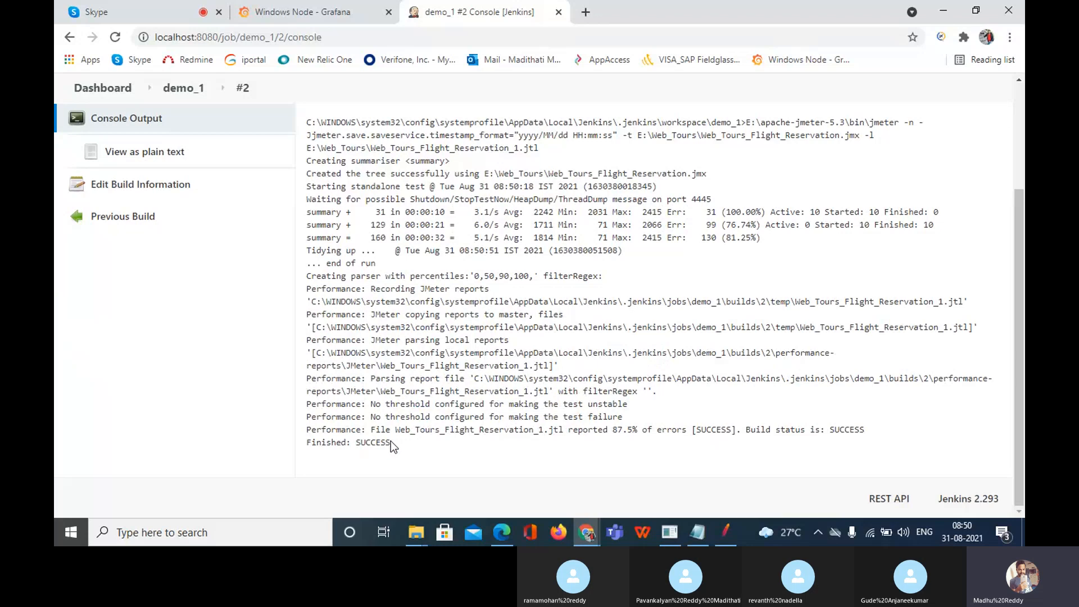
pyautogui.moveTo(392, 443); pyautogui.dragTo(355, 442)
pyautogui.moveTo(307, 212); pyautogui.dragTo(623, 253)
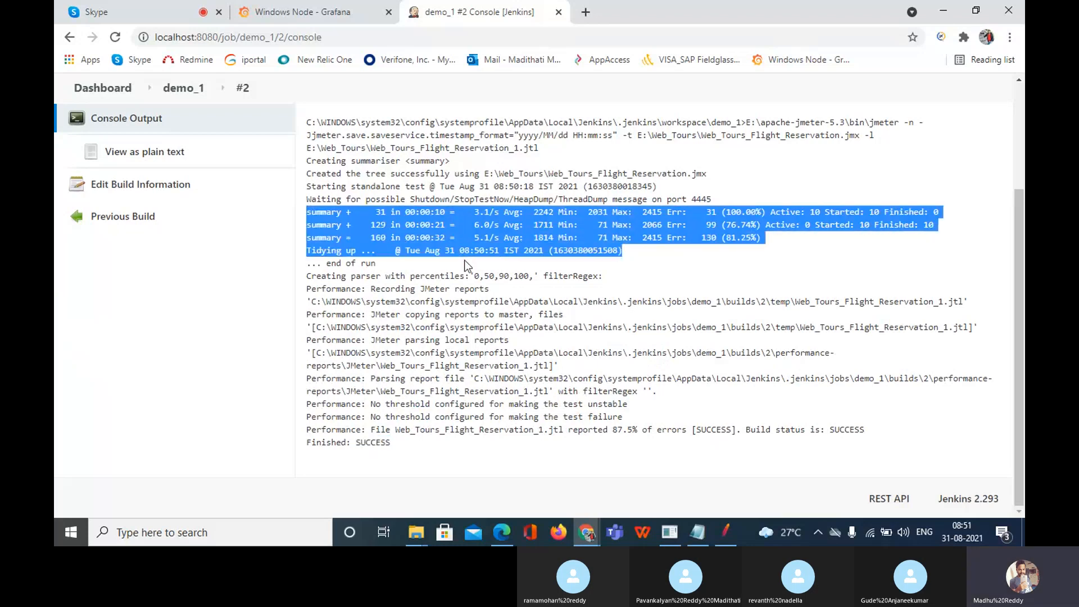
pyautogui.moveTo(389, 264); pyautogui.dragTo(326, 264)
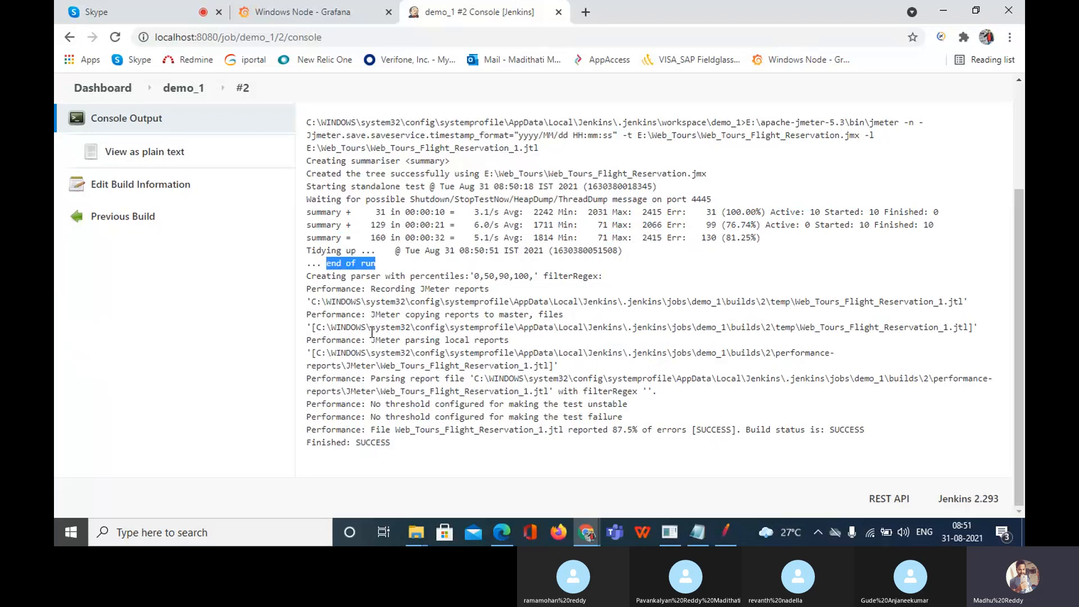
pyautogui.moveTo(305, 272); pyautogui.dragTo(402, 444)
pyautogui.click(404, 444)
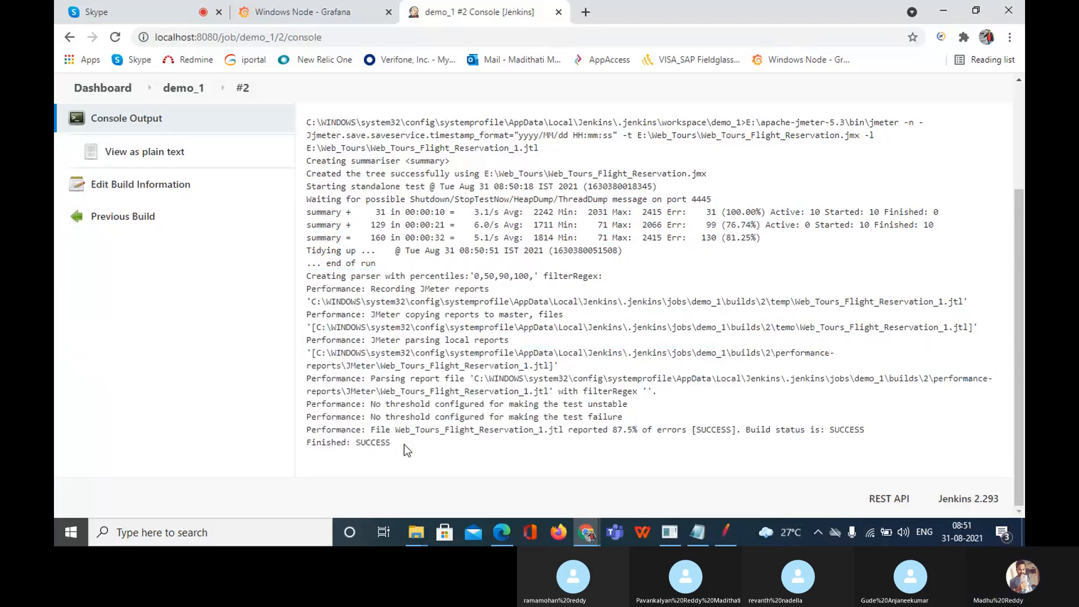
pyautogui.scroll(1, 404, 444)
pyautogui.scroll(1, 404, 444)
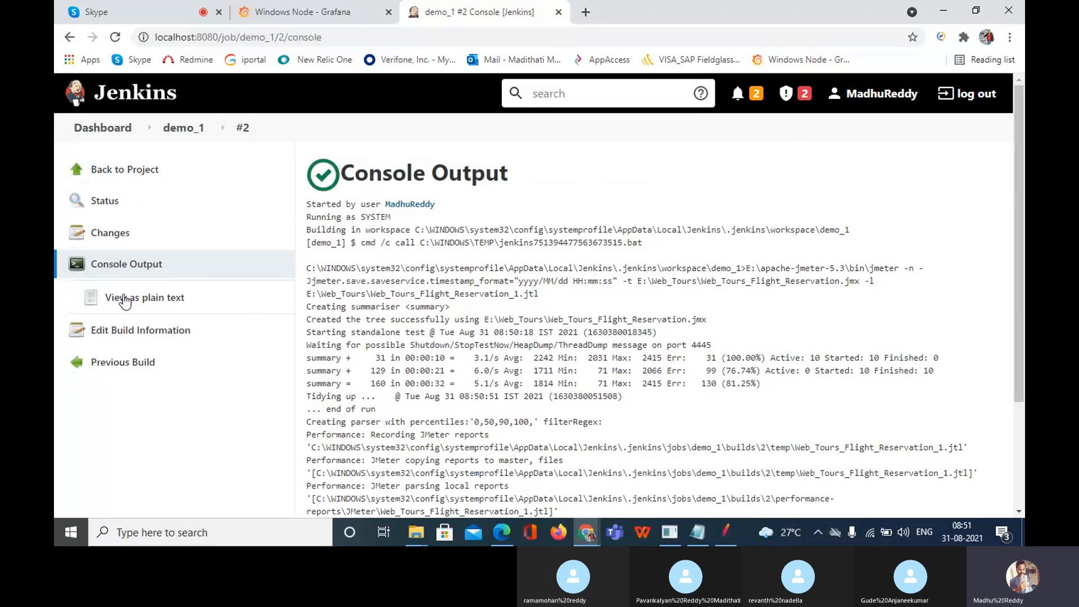
# Step: Open demo_1's Performance Trend page and examine the response time and error percentage graphs
pyautogui.click(182, 130)
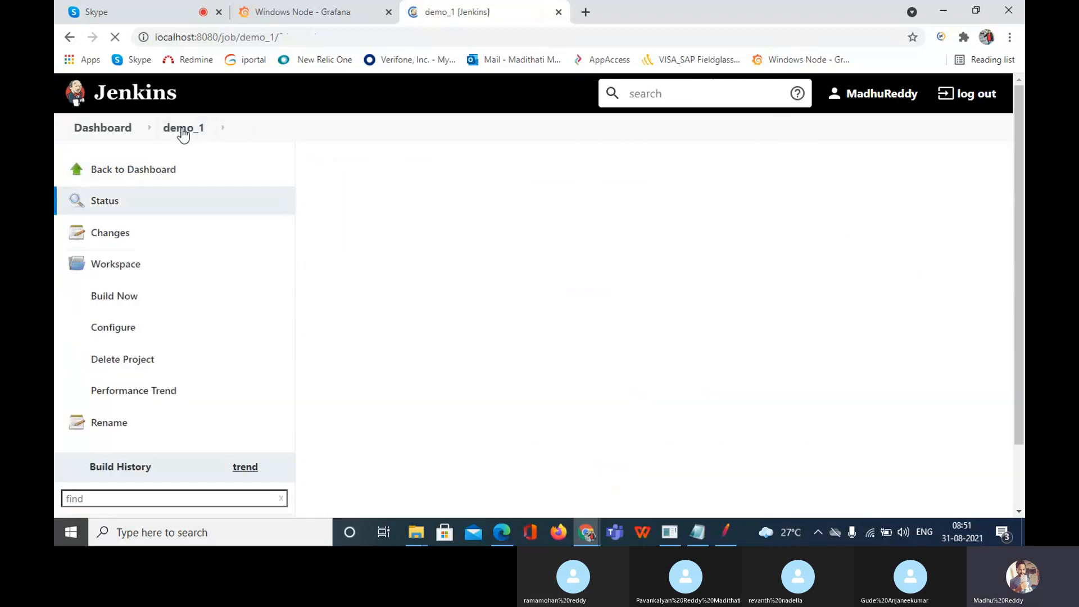
pyautogui.scroll(-1, 607, 398)
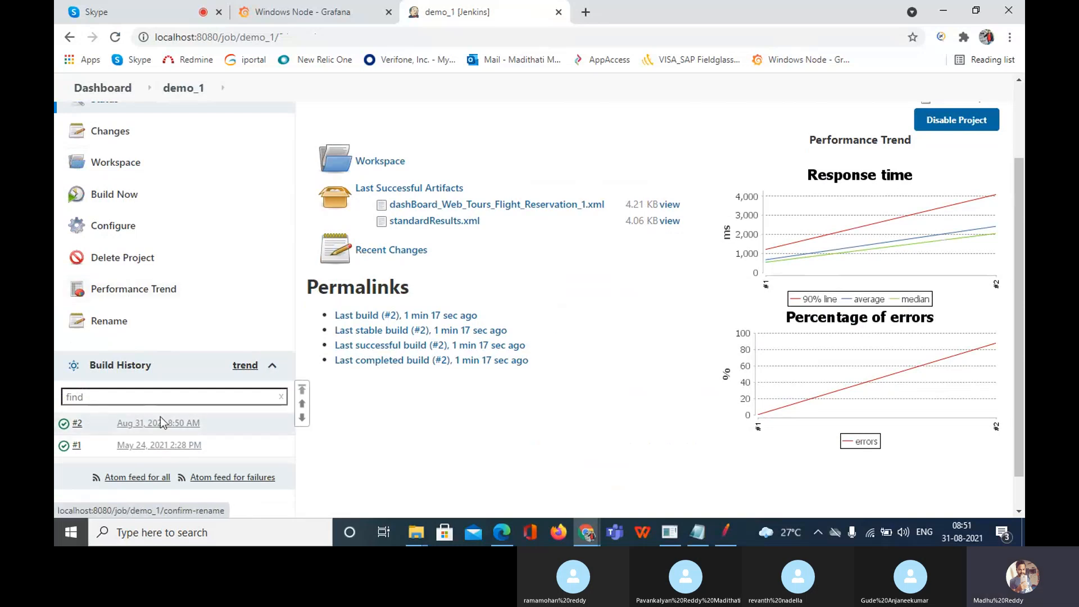
pyautogui.click(124, 291)
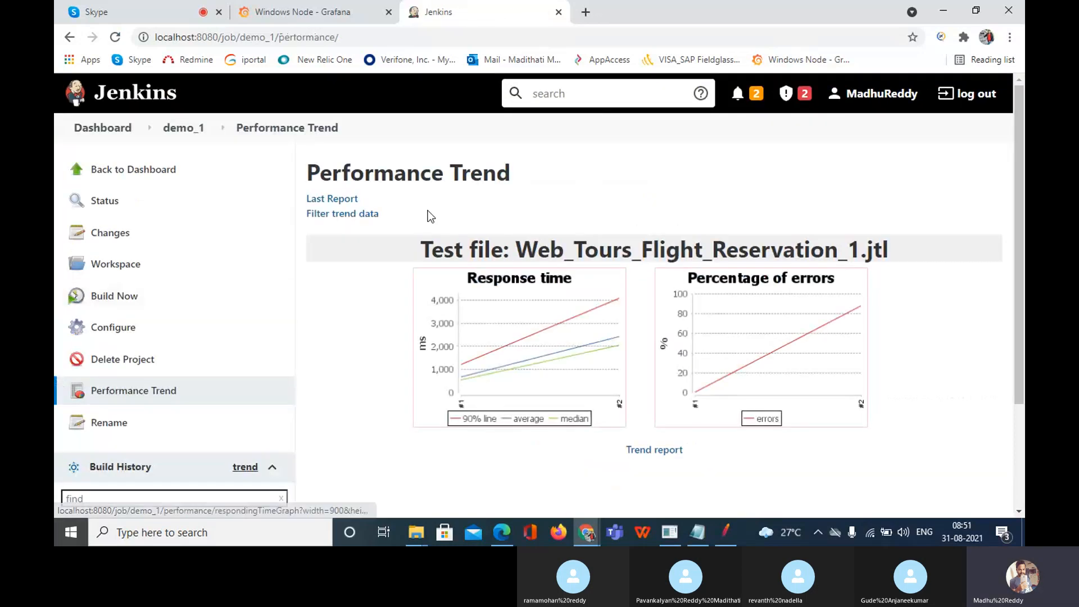
pyautogui.scroll(-1, 579, 444)
pyautogui.scroll(-3, 579, 444)
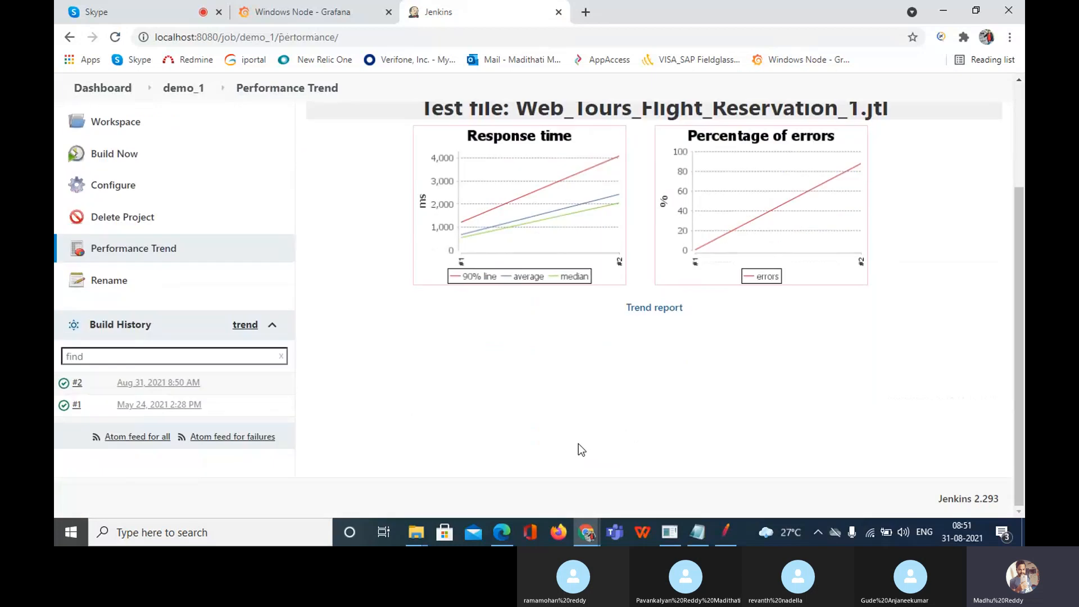
pyautogui.scroll(3, 580, 449)
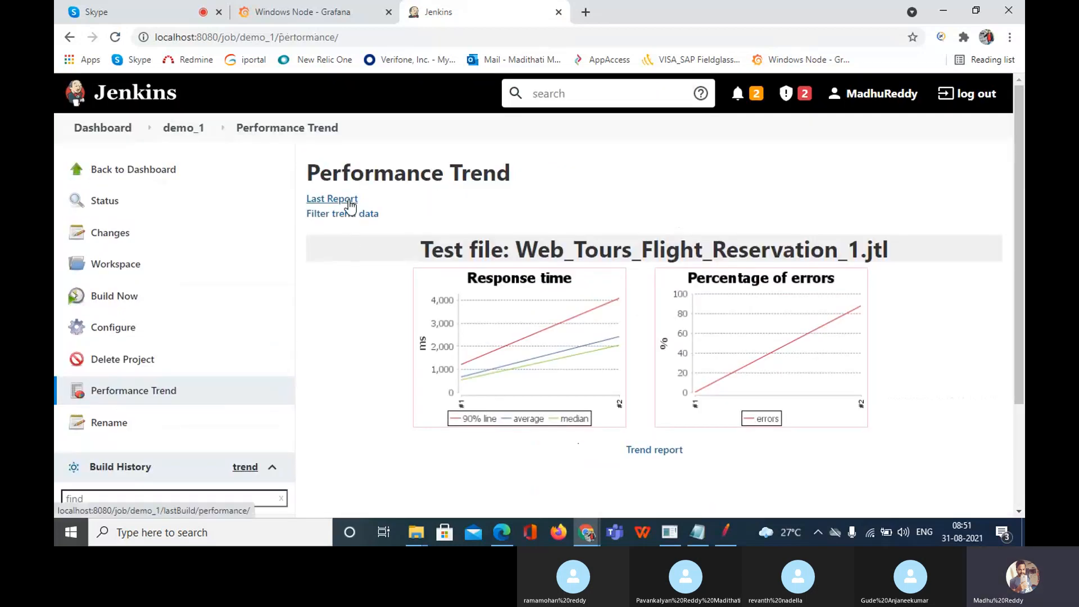
# Step: Open the last performance report and examine its per-URI comparison with the previous build
pyautogui.click(351, 204)
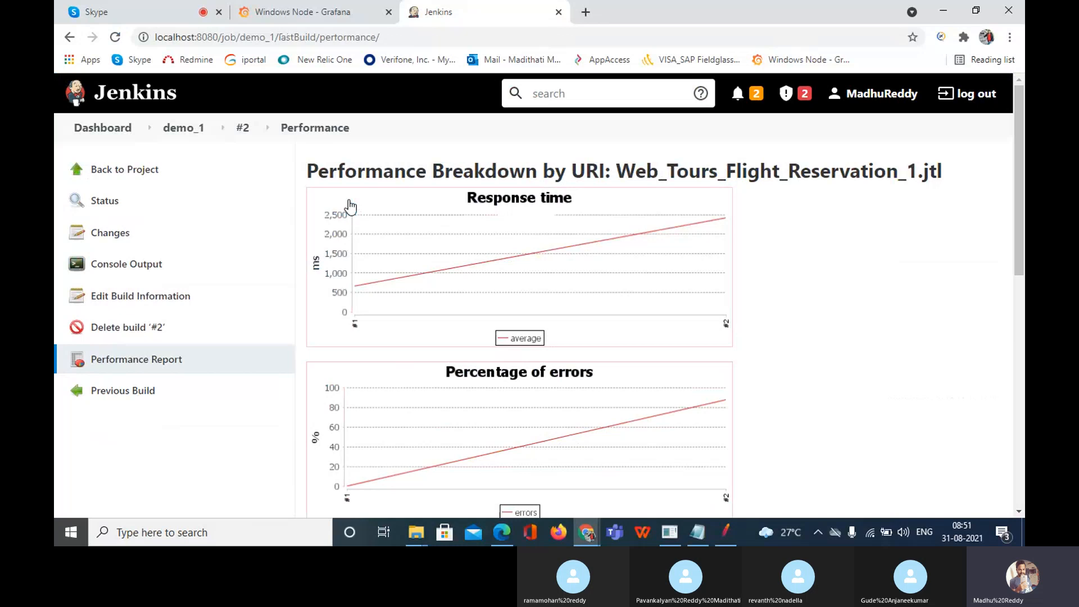
pyautogui.scroll(-10, 500, 318)
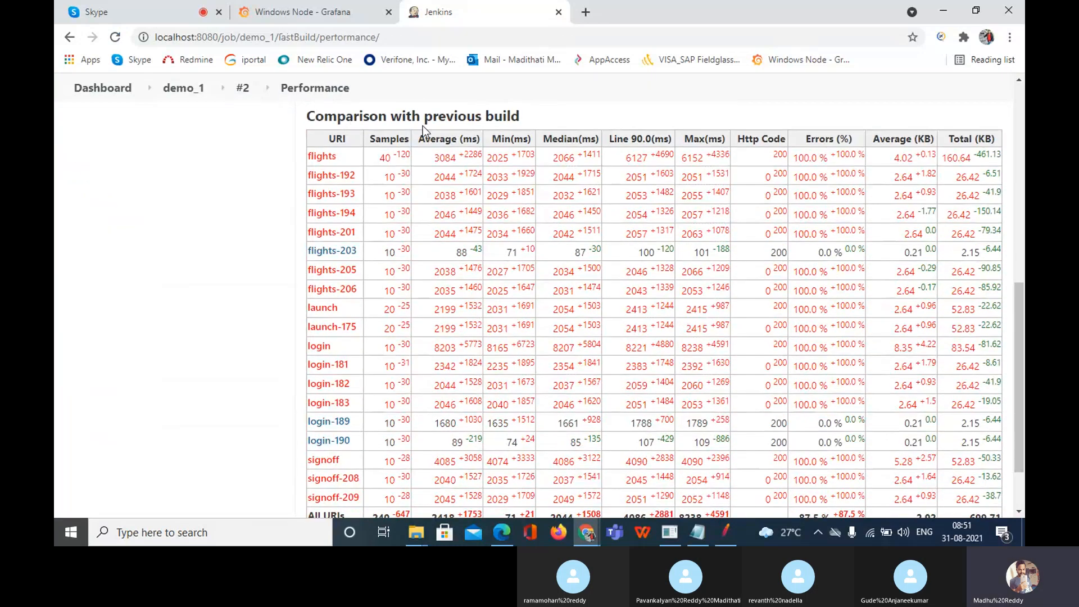
pyautogui.scroll(1, 365, 245)
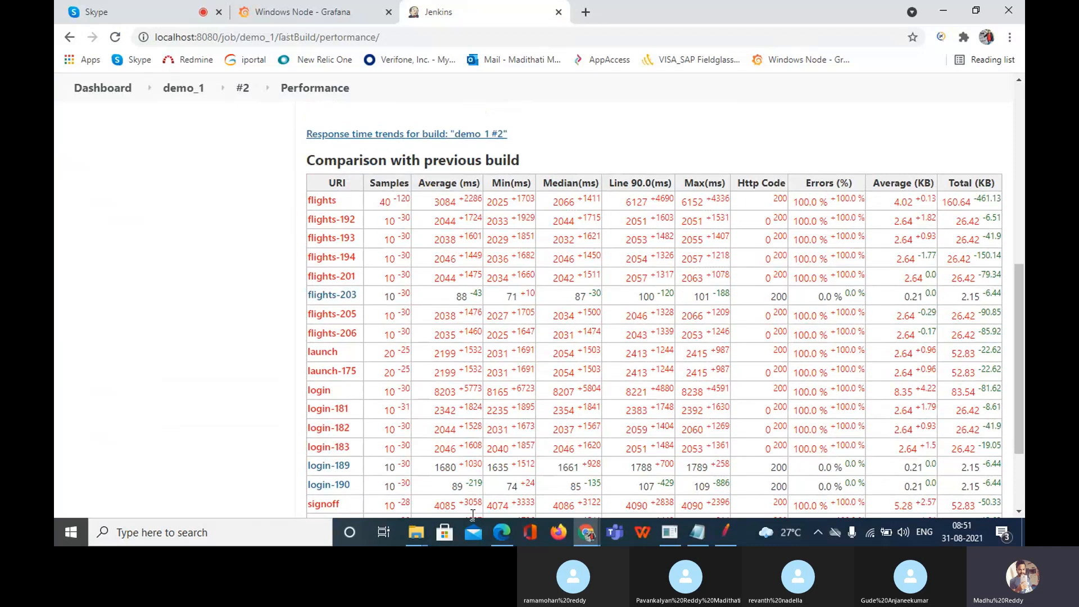
# Step: Switch to File Explorer and open the HTMLReport folder inside the hce folder on drive E
pyautogui.moveTo(414, 536)
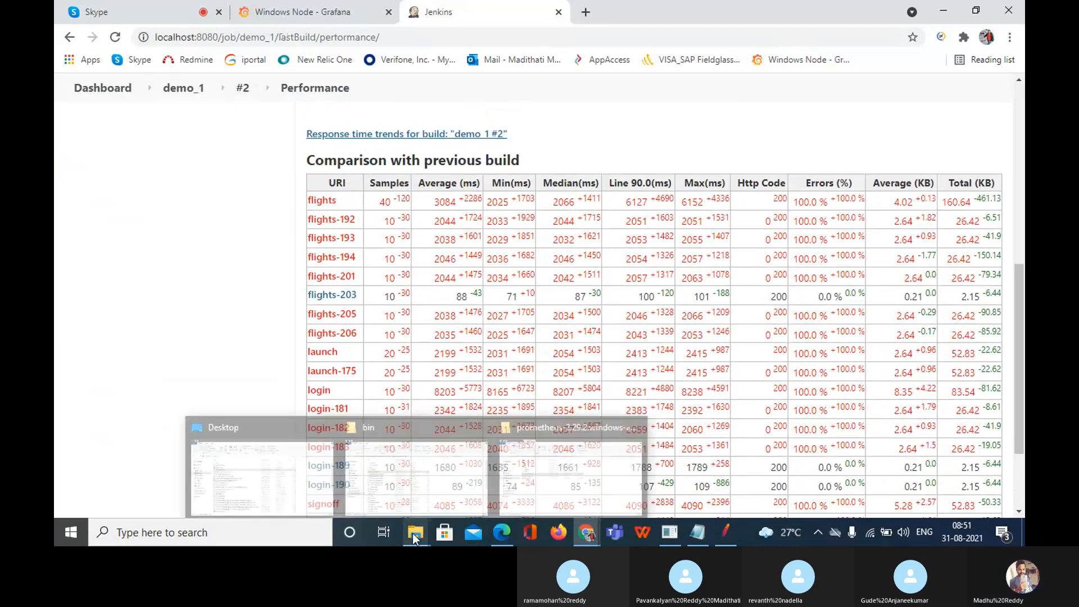
pyautogui.click(393, 479)
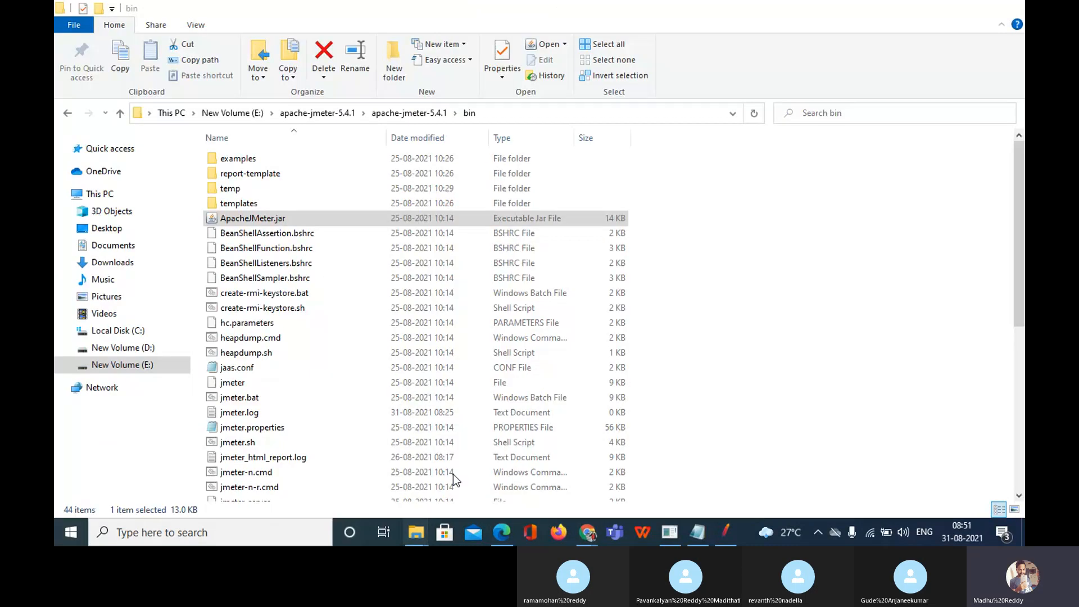
pyautogui.click(104, 368)
pyautogui.doubleClick(472, 190)
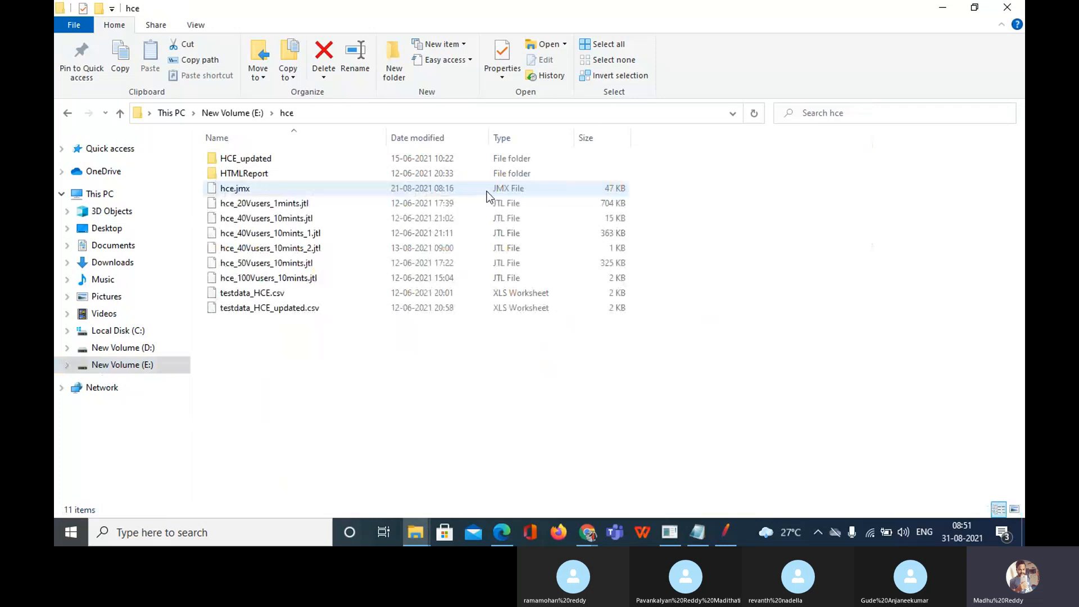
pyautogui.doubleClick(291, 173)
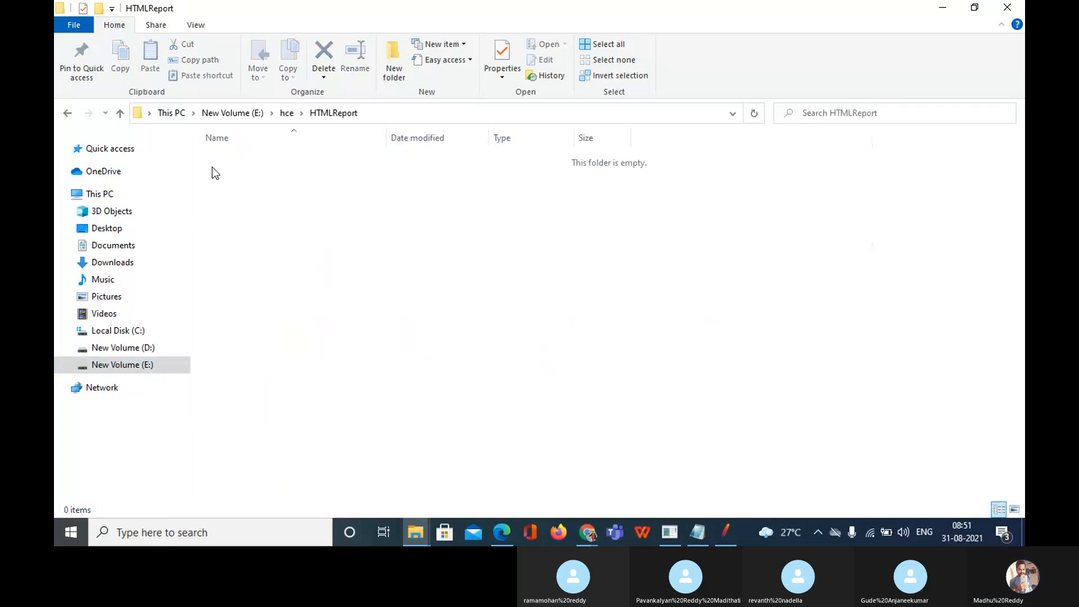
# Step: Check the HCE_updated folder inside hce for a JMeter HTML report and return to drive E
pyautogui.click(288, 114)
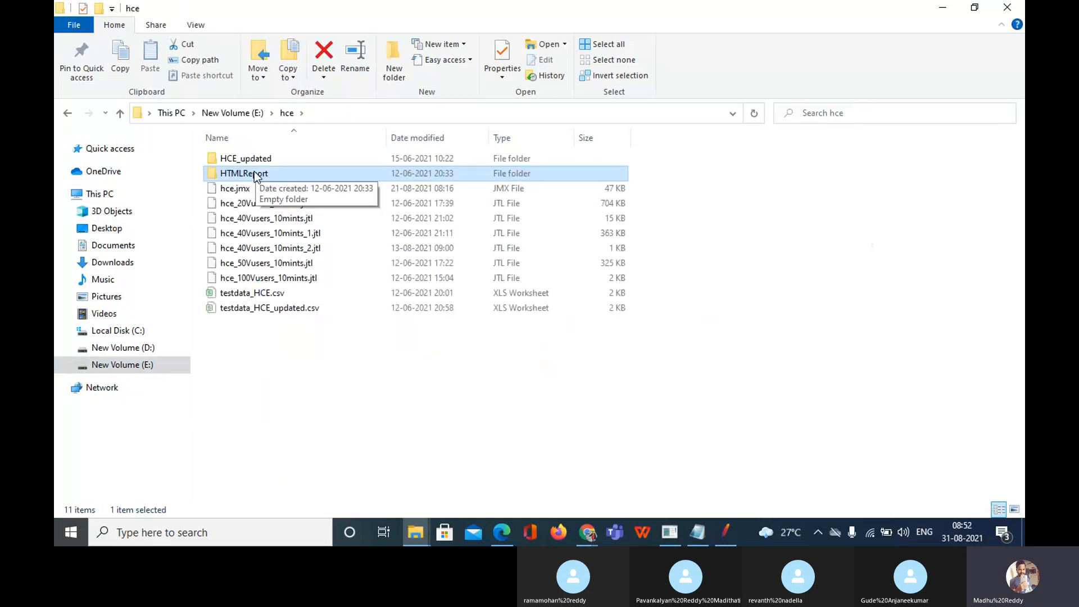
pyautogui.doubleClick(264, 160)
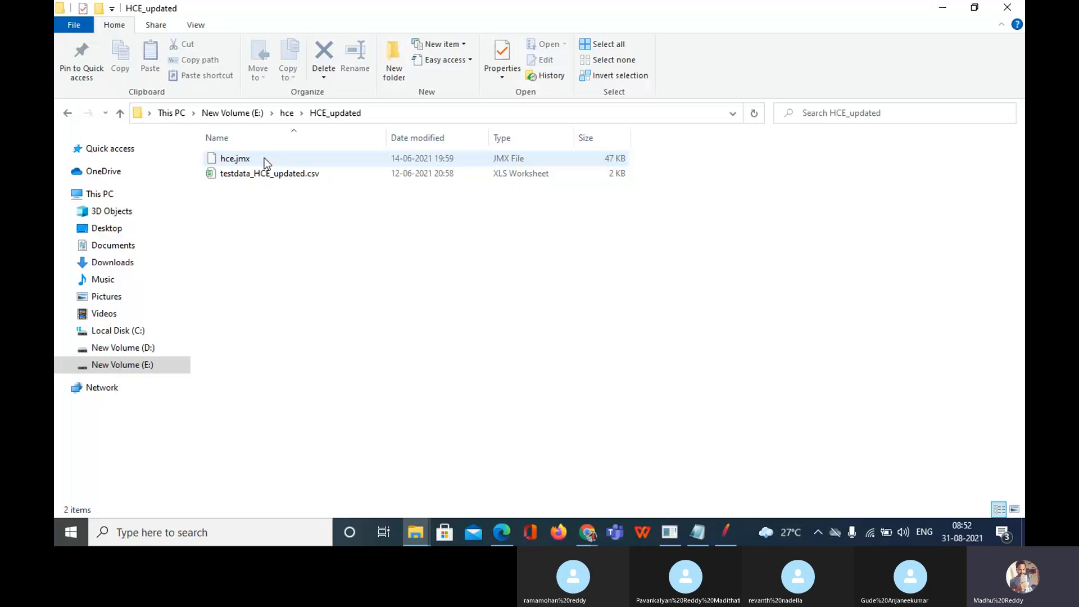
pyautogui.click(240, 114)
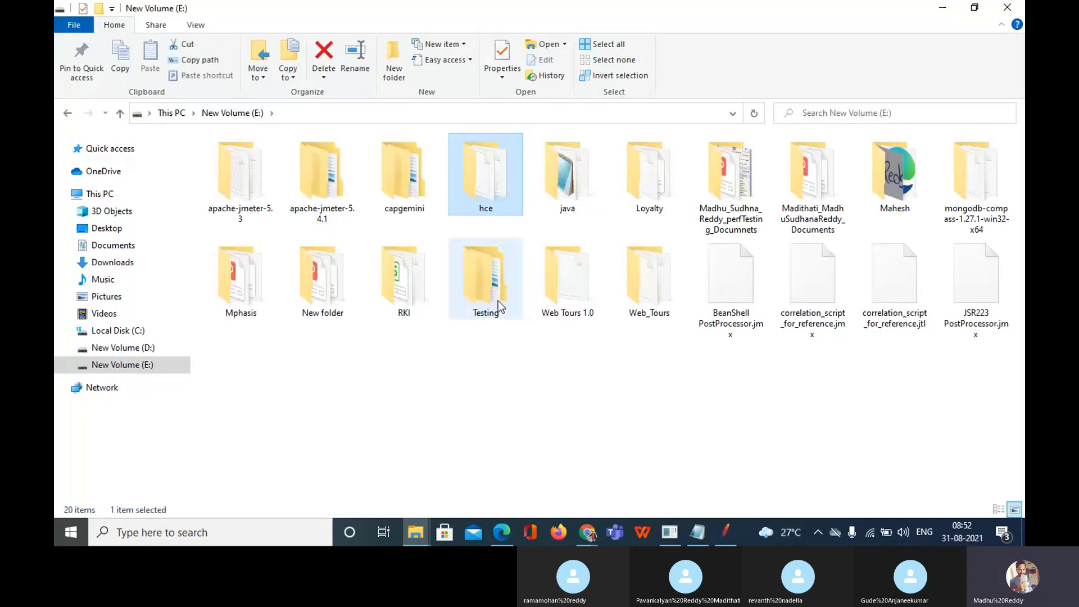
# Step: Find index.html in Loyalty's transactional Services test data, under Loyalty_transaction_10mints\Loyalty_transaction_10mints_1, and open it in Google Chrome
pyautogui.doubleClick(635, 181)
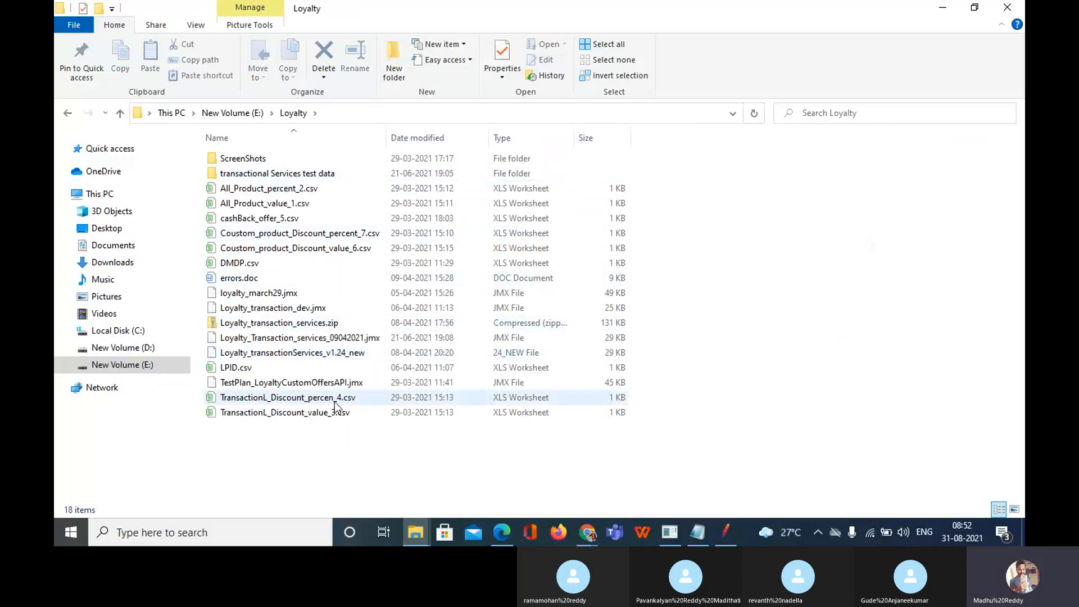
pyautogui.doubleClick(306, 172)
pyautogui.doubleClick(238, 194)
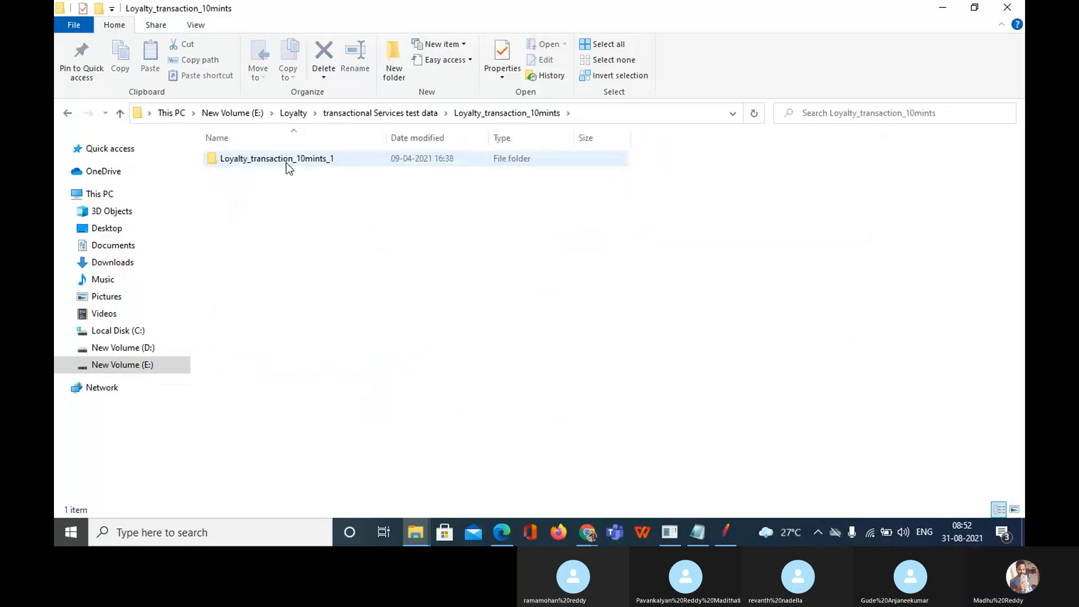
pyautogui.doubleClick(285, 160)
pyautogui.doubleClick(236, 188)
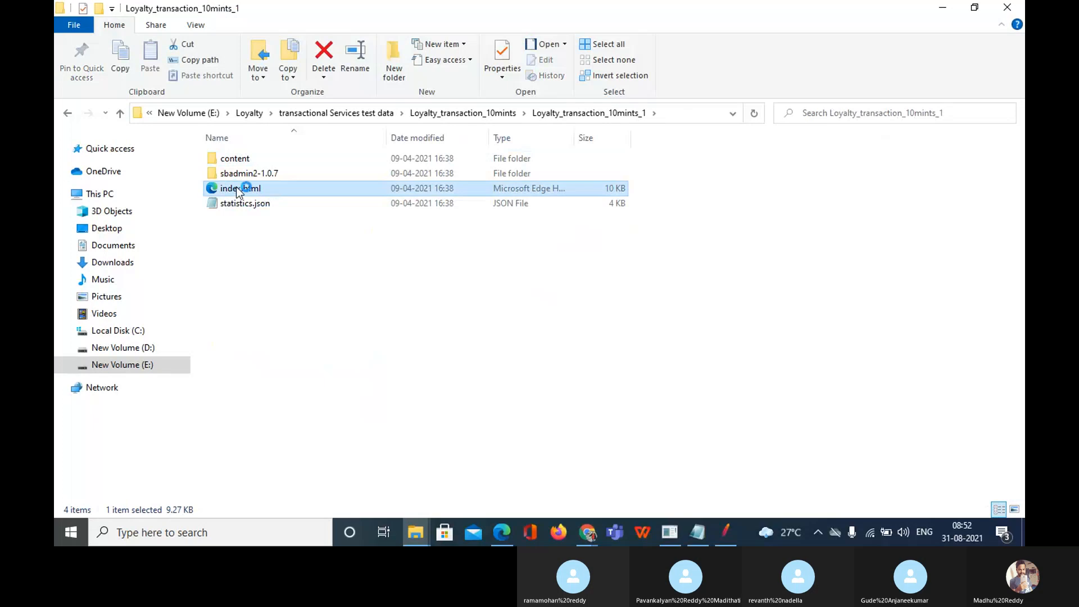
pyautogui.rightClick(236, 187)
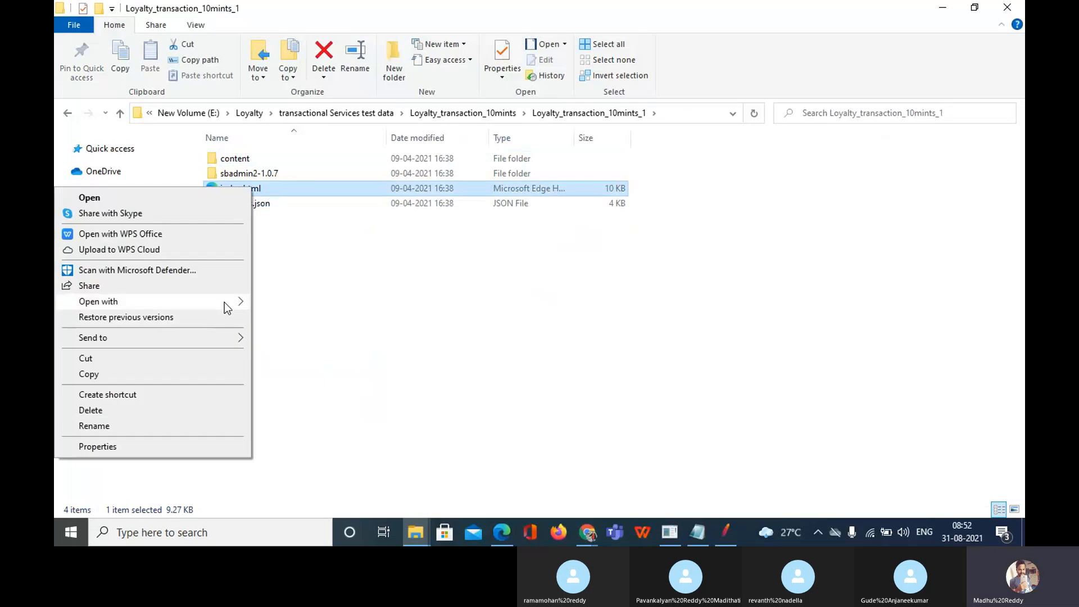
pyautogui.moveTo(239, 302)
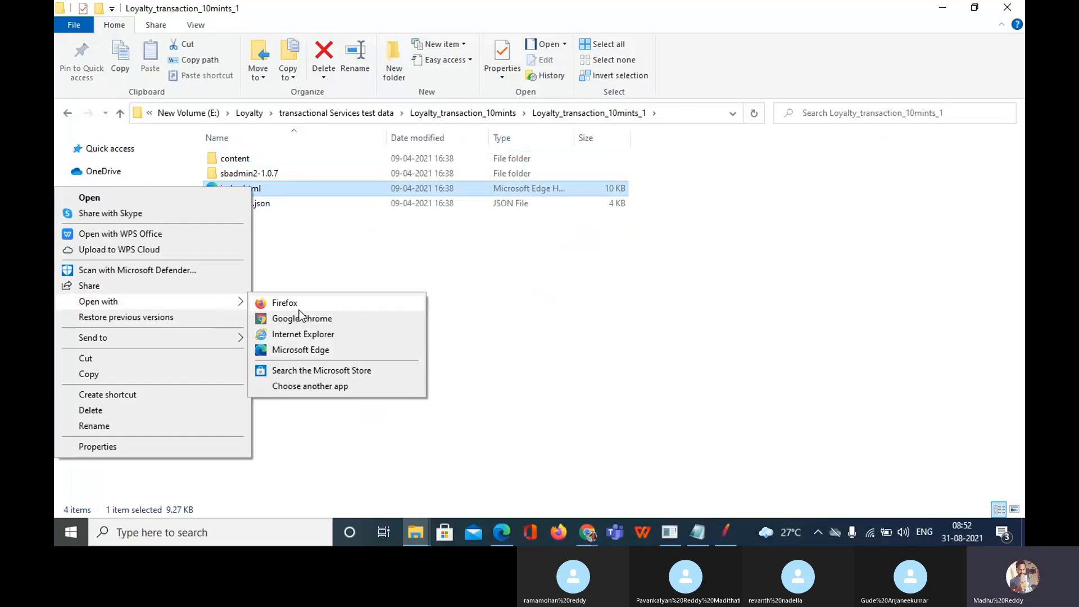
pyautogui.click(299, 317)
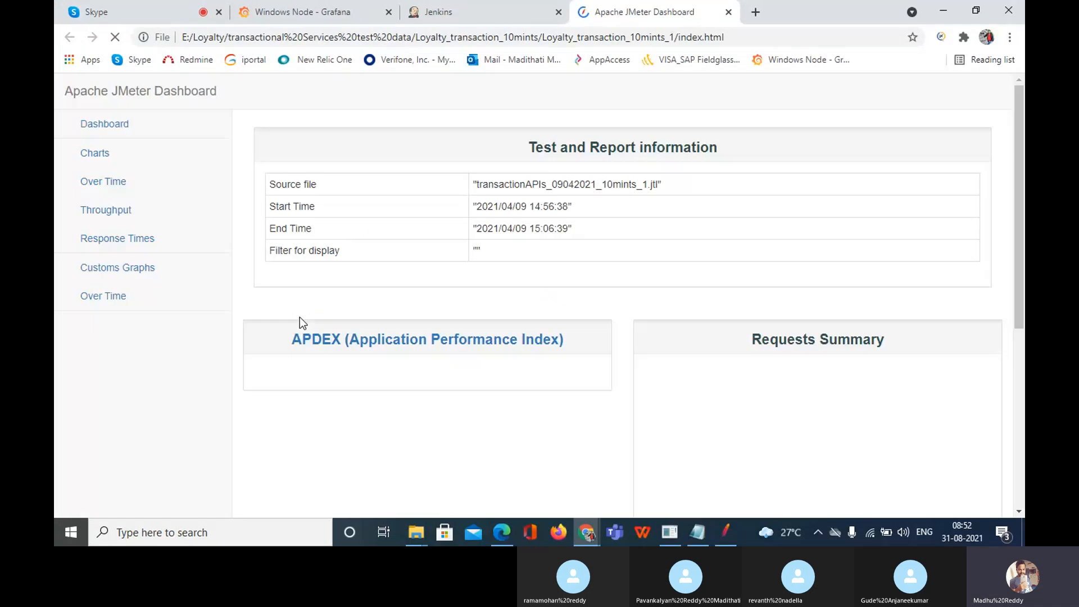
# Step: Examine the JMeter dashboard's APDEX table, Requests Summary and the per-request rows of the Statistics table
pyautogui.scroll(-3, 549, 386)
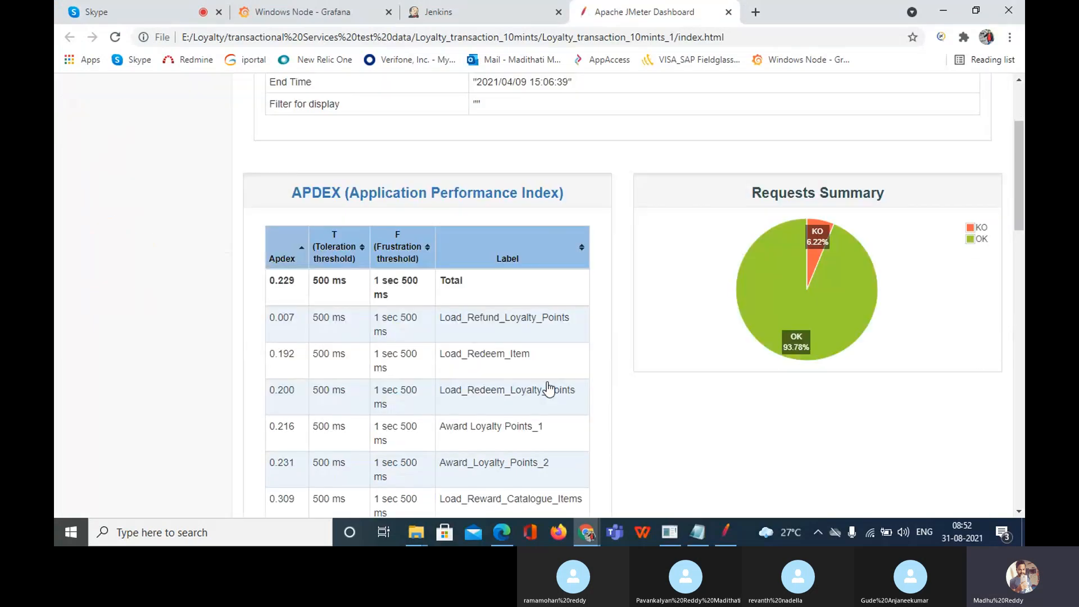
pyautogui.scroll(-8, 548, 388)
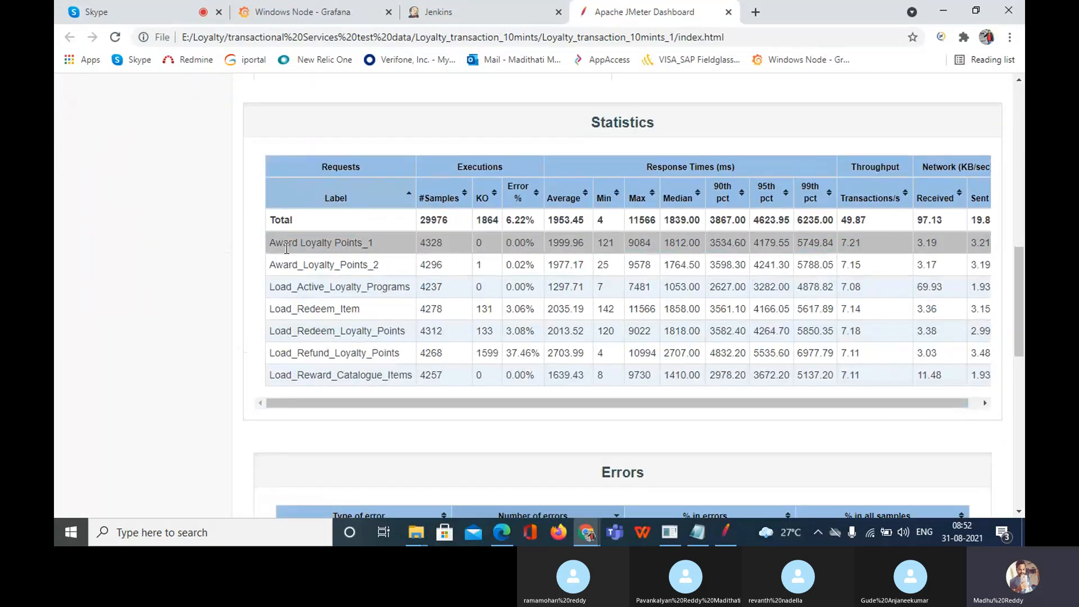
pyautogui.moveTo(273, 245); pyautogui.dragTo(390, 313)
pyautogui.click(390, 313)
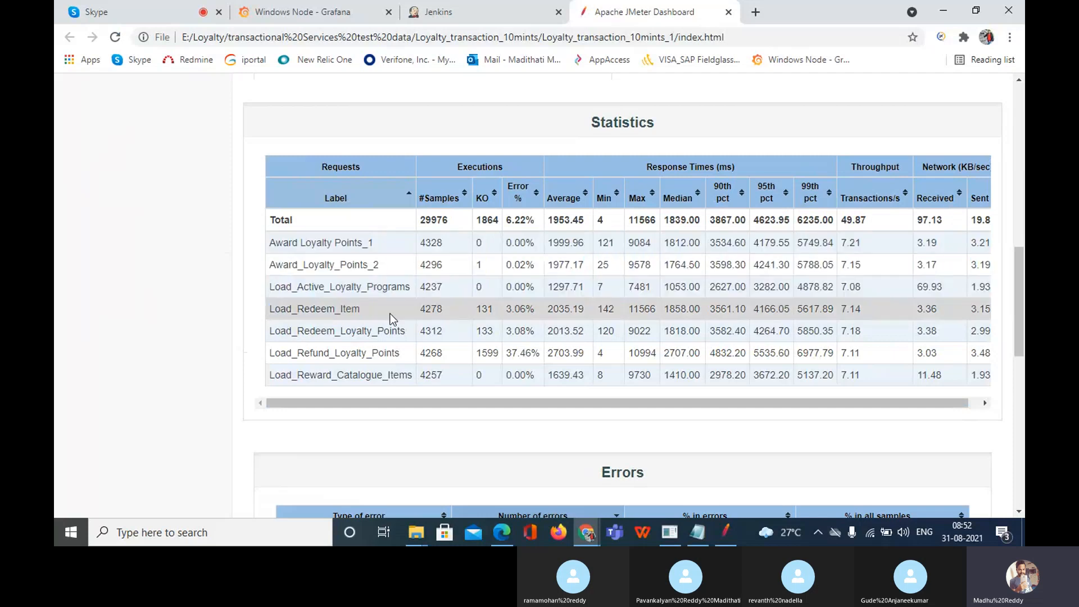
pyautogui.moveTo(337, 310); pyautogui.dragTo(270, 309)
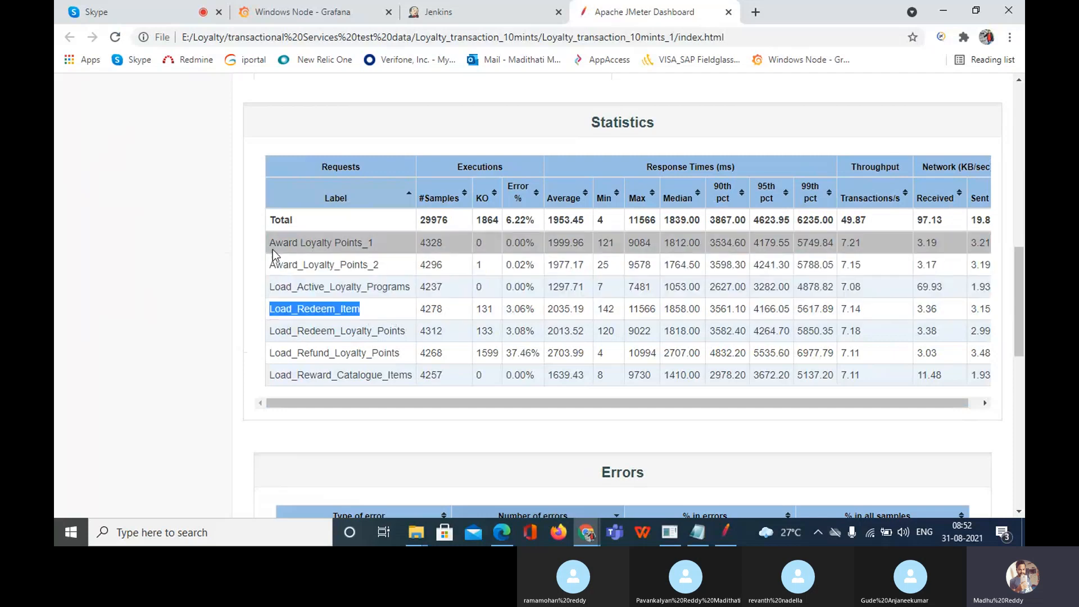
pyautogui.moveTo(268, 242); pyautogui.dragTo(384, 333)
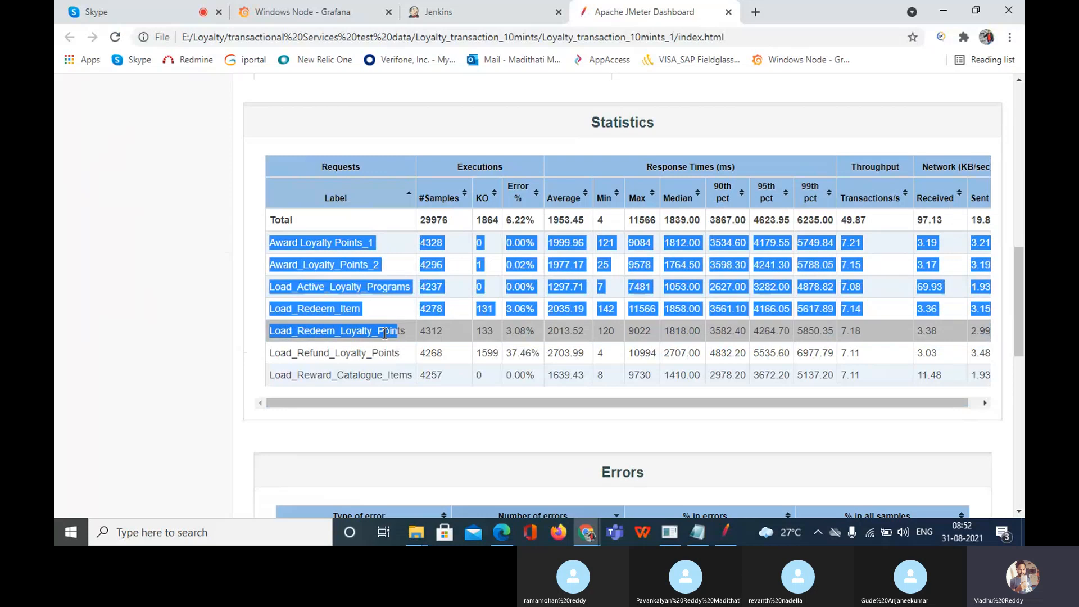
pyautogui.click(384, 333)
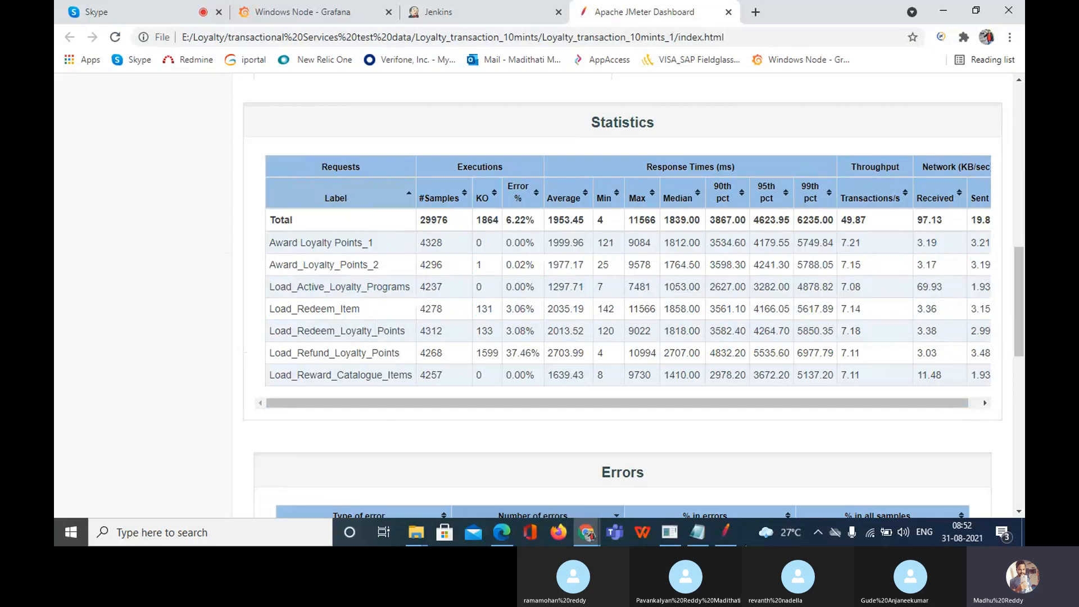
# Step: Switch to Apache JMeter to view API_practice's View Results Tree, and return to the JMeter dashboard in Chrome
pyautogui.click(726, 534)
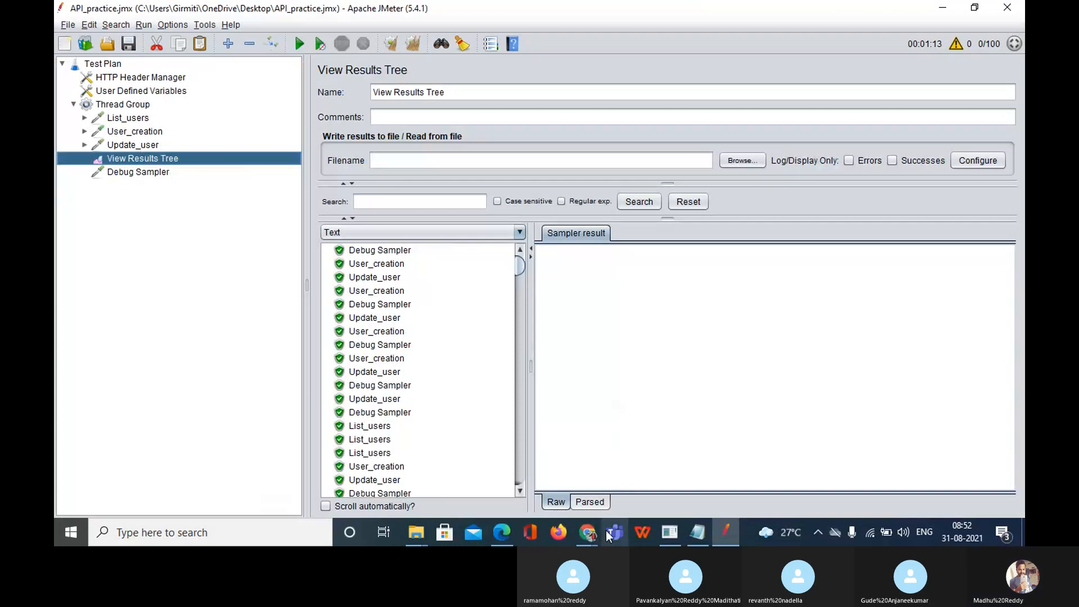
pyautogui.moveTo(590, 538)
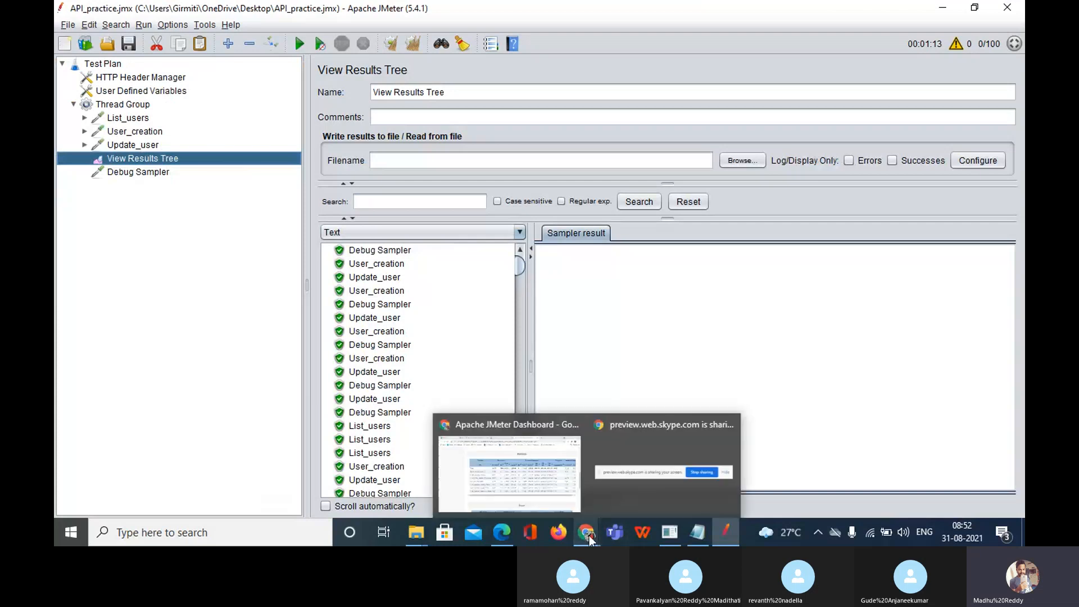
pyautogui.click(509, 472)
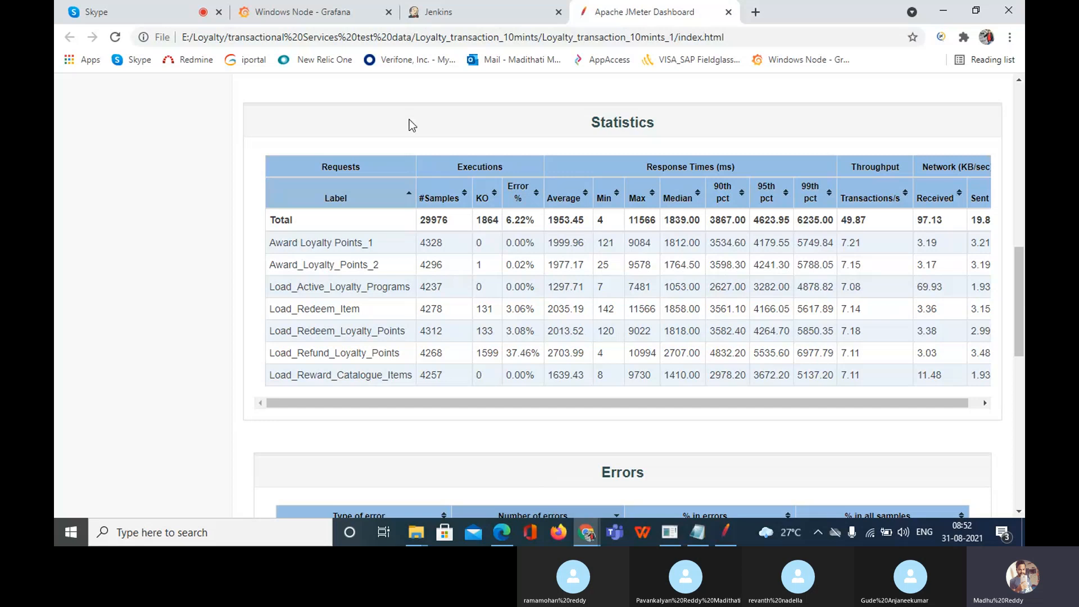
# Step: Go back to the Jenkins dashboard and open the Demo_Class job's configuration
pyautogui.hotkey('ctrl', 'shift', 'Tab')
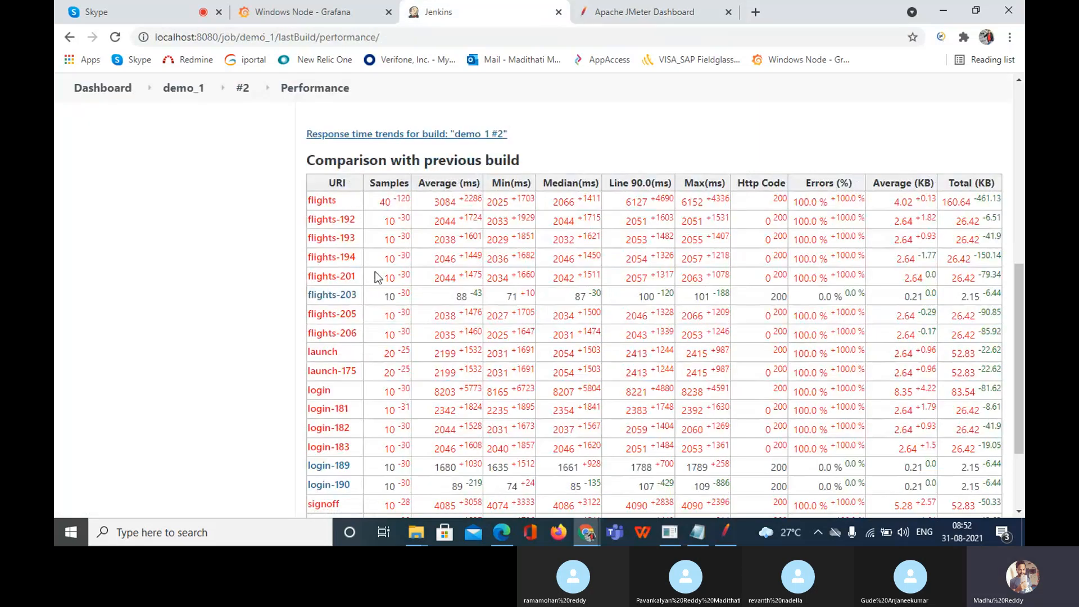
pyautogui.scroll(15, 376, 272)
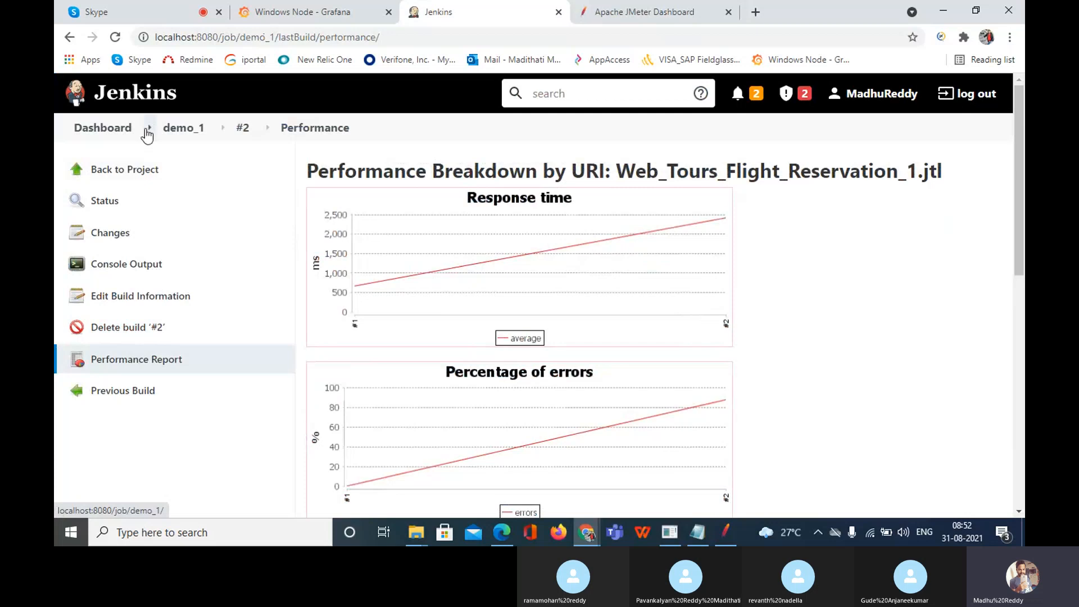
pyautogui.click(102, 128)
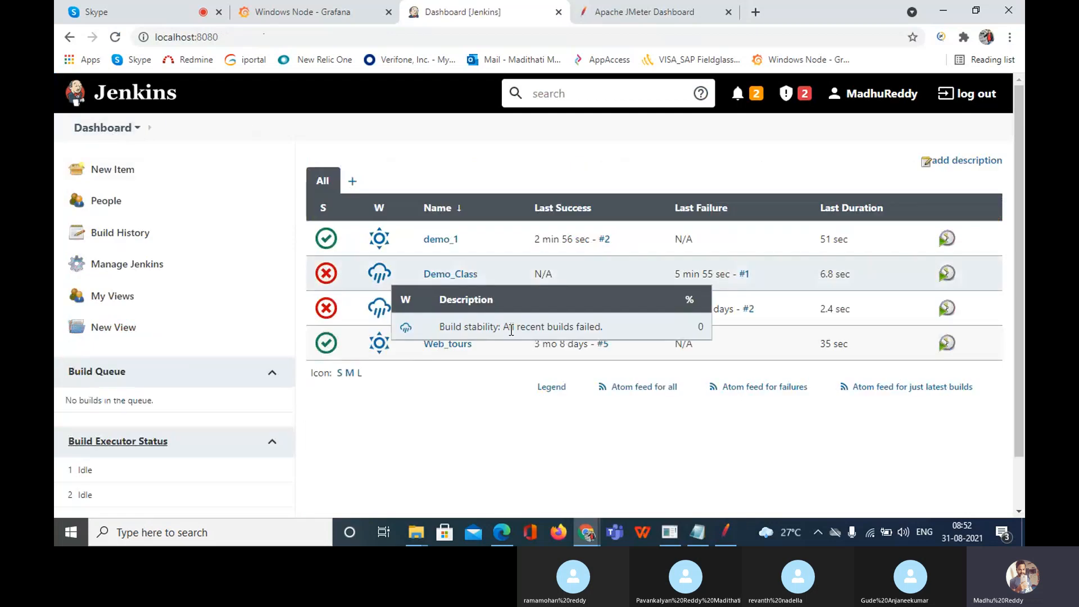
pyautogui.click(483, 274)
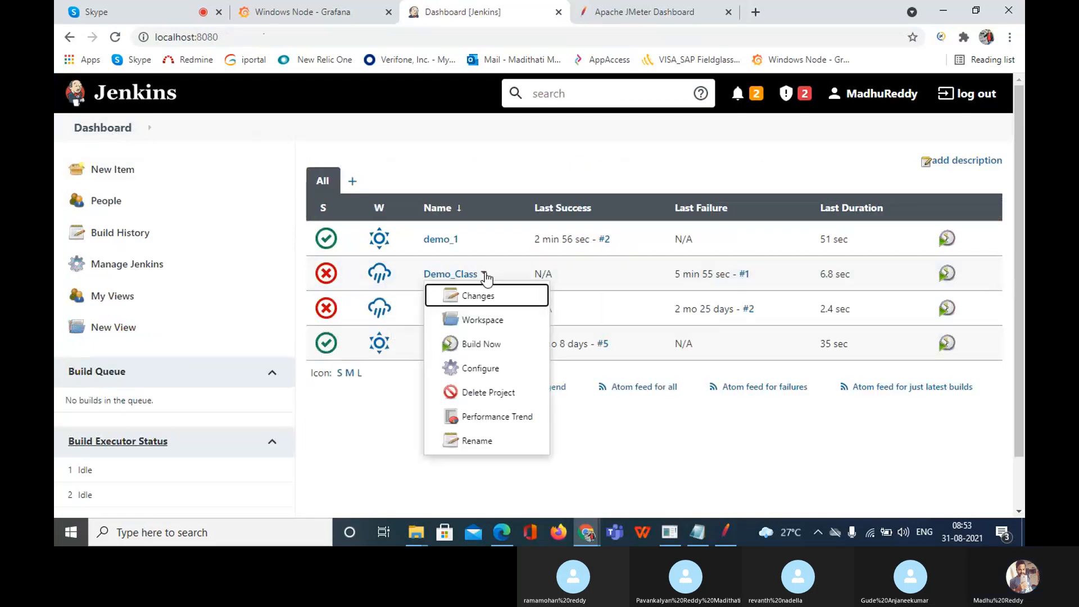
pyautogui.click(491, 369)
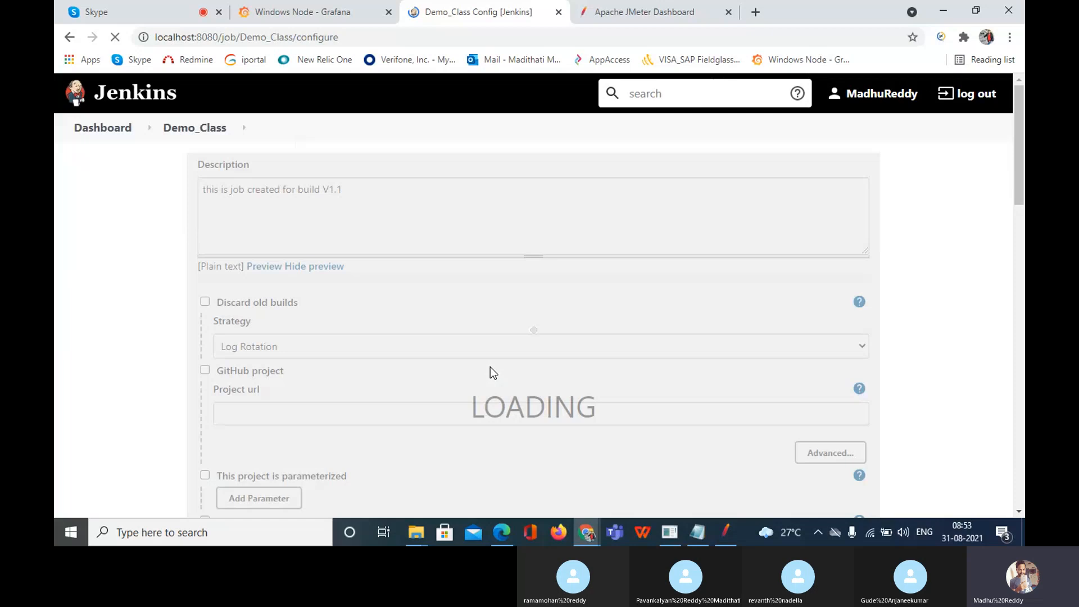
# Step: Remove the -e and -0 report arguments with the output path after API_practice.csv from Demo_Class's Windows batch command
pyautogui.scroll(-8, 495, 396)
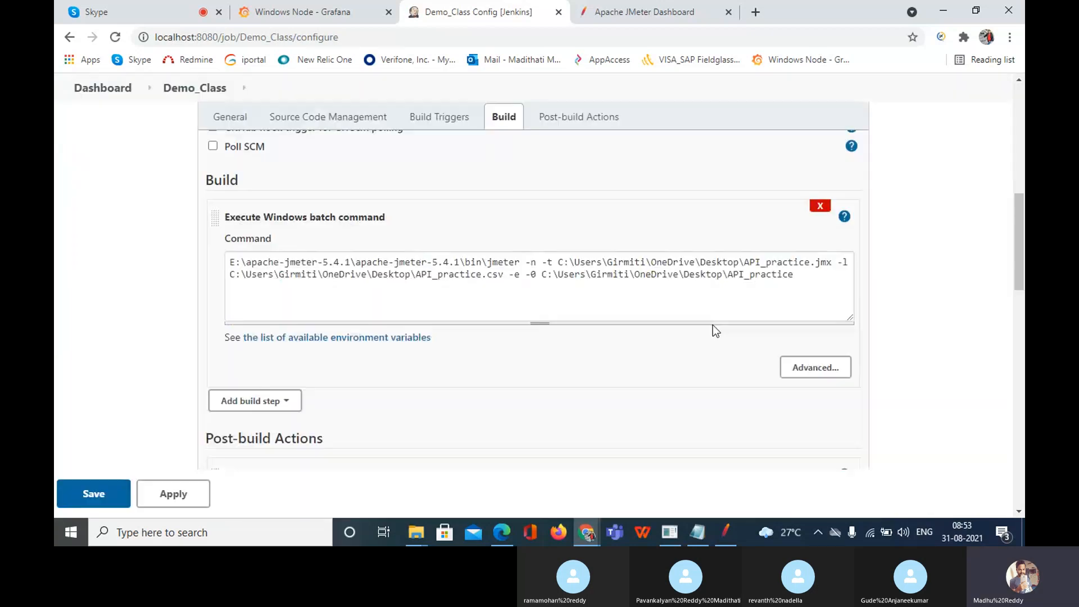
pyautogui.click(800, 279)
pyautogui.moveTo(800, 279); pyautogui.dragTo(502, 288)
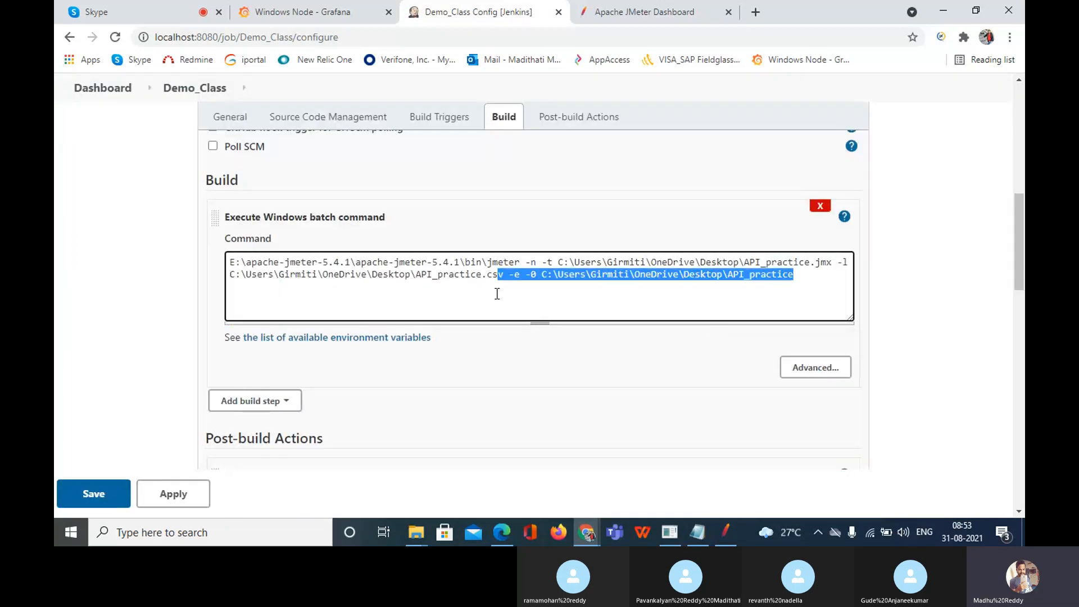
pyautogui.press('BackSpace')
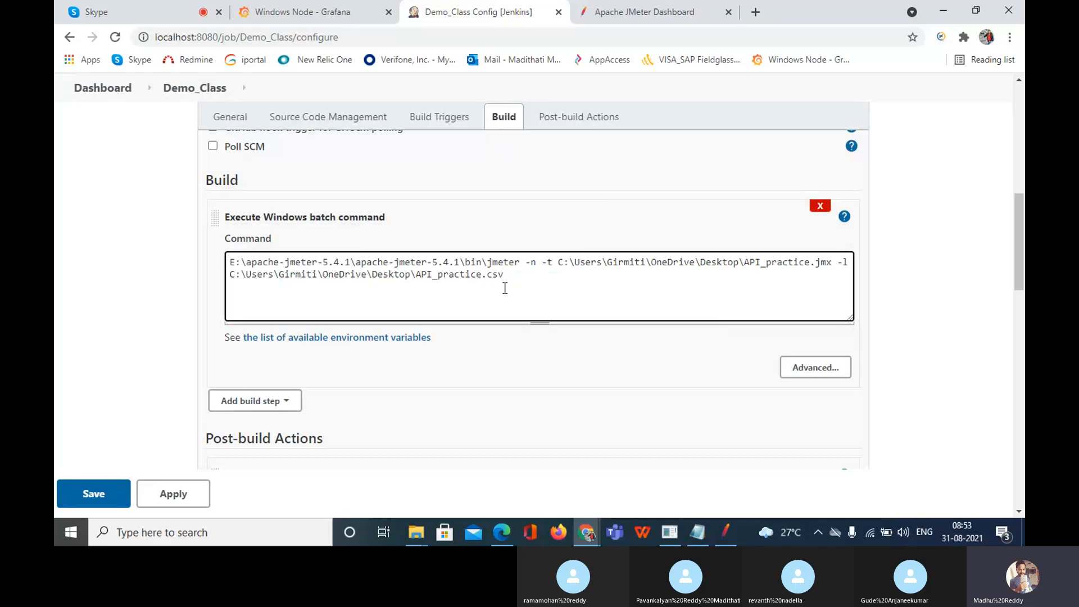
# Step: Try to save and apply the Demo_Class configuration, and return to the Jenkins dashboard discarding the changes
pyautogui.click(95, 494)
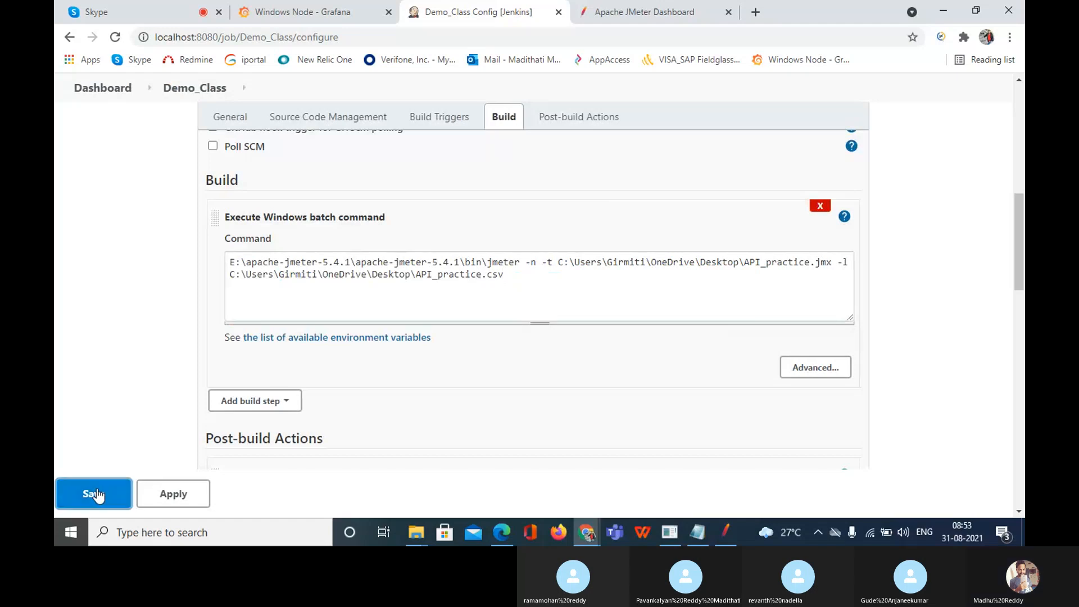
pyautogui.click(168, 494)
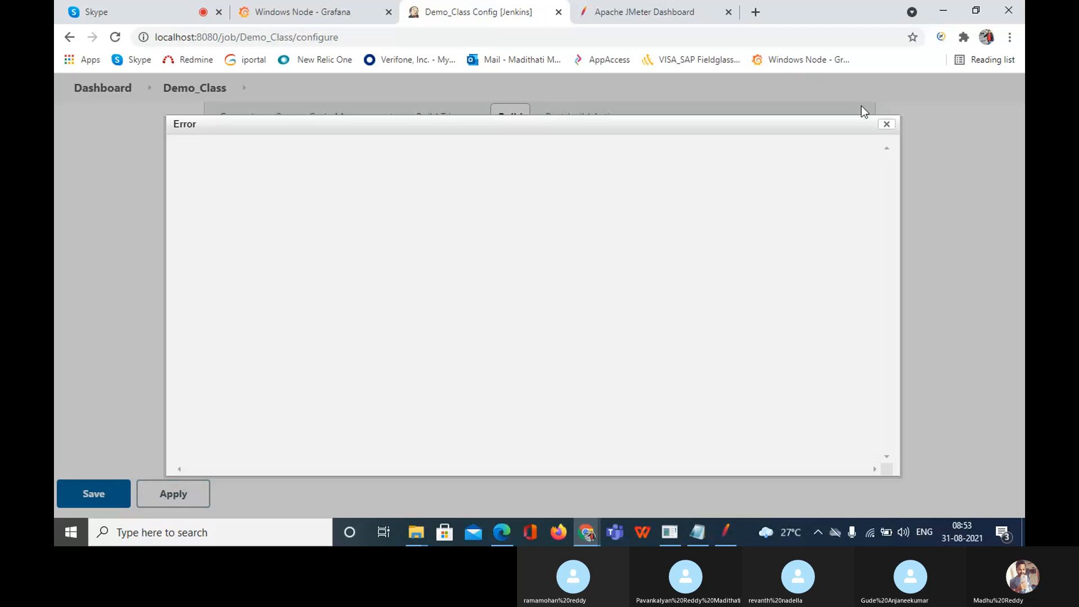
pyautogui.click(887, 126)
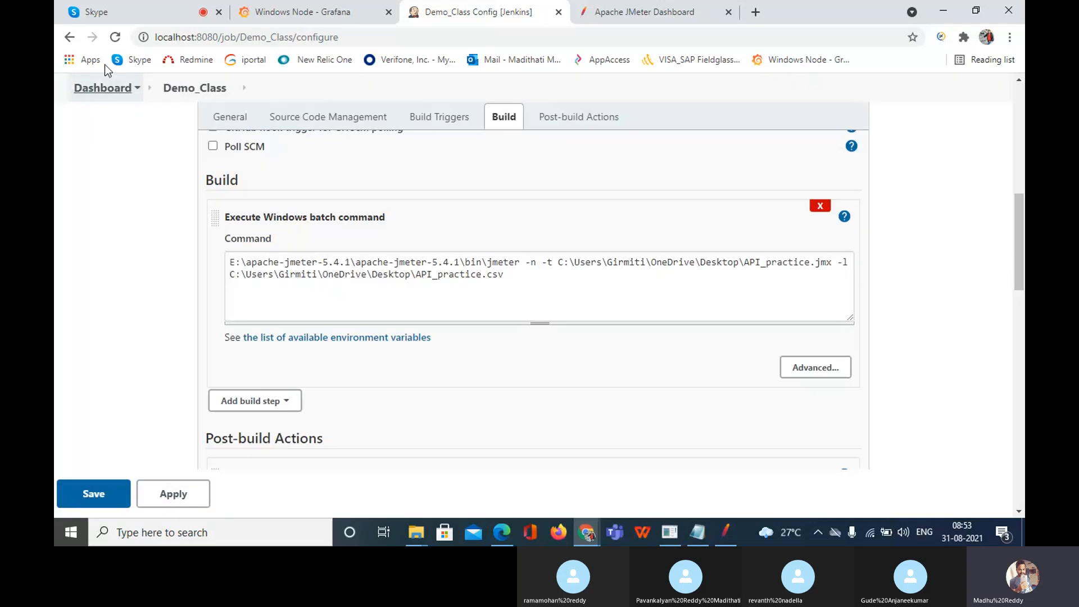
pyautogui.click(69, 37)
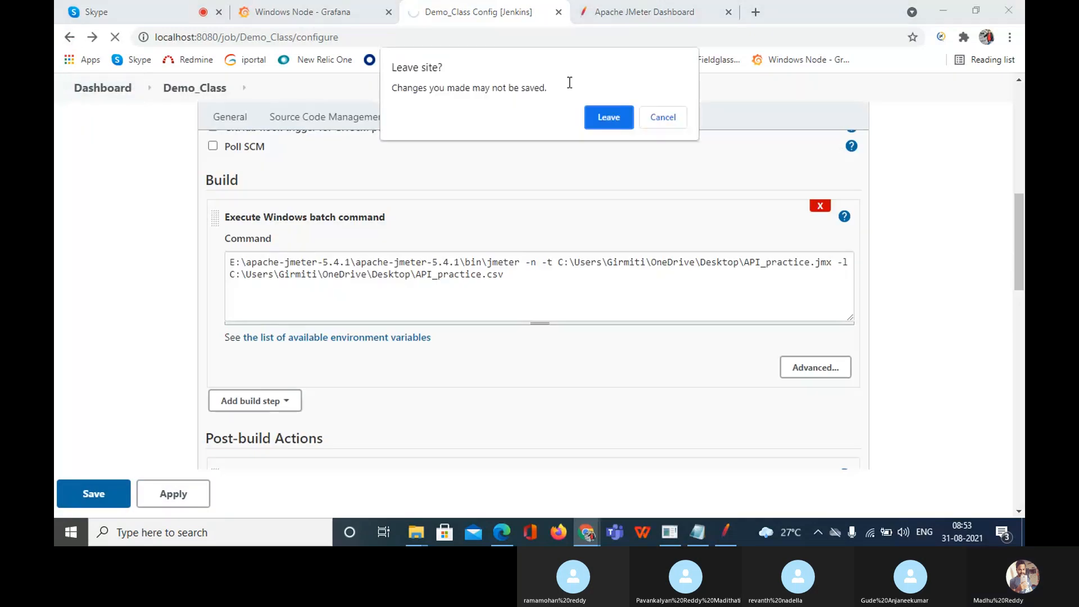
pyautogui.click(616, 120)
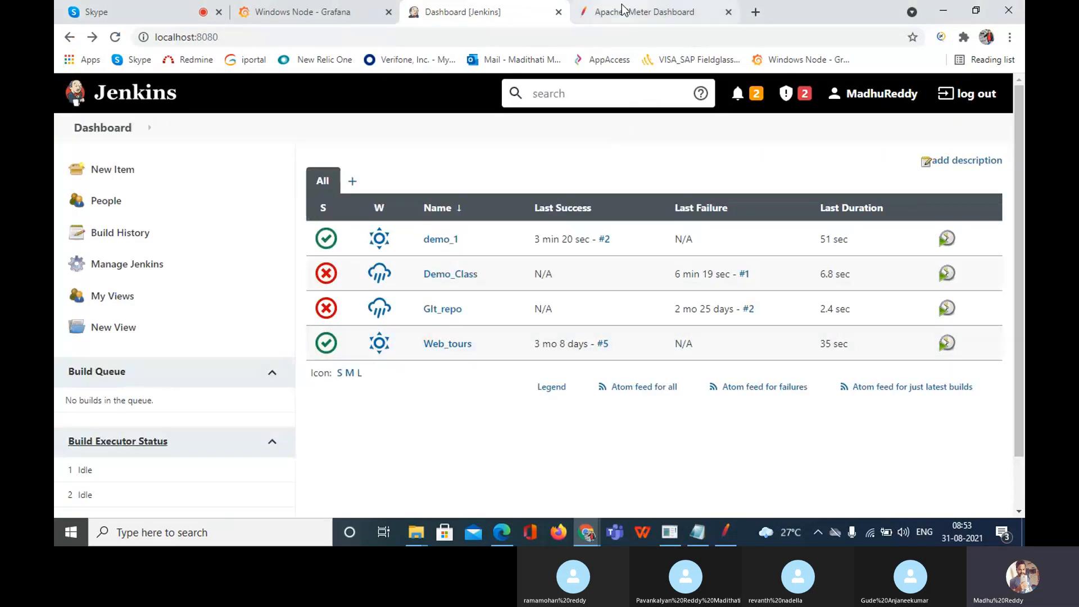
# Step: Check the Skype meeting page, return to Jenkins and view the demo_1 project page with its permalinks and Performance Trend
pyautogui.click(62, 8)
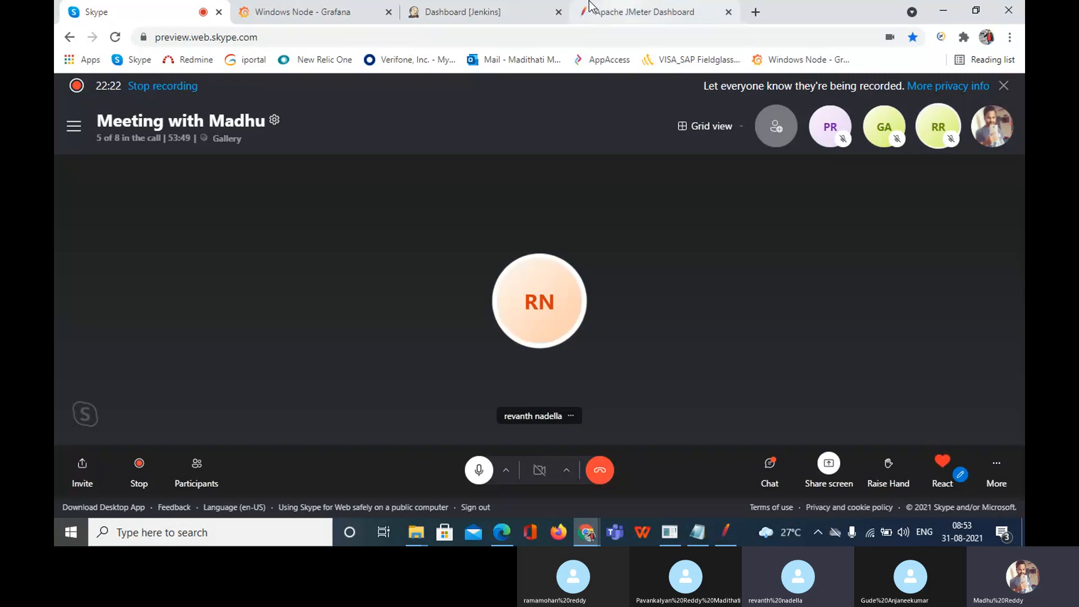
pyautogui.click(538, 8)
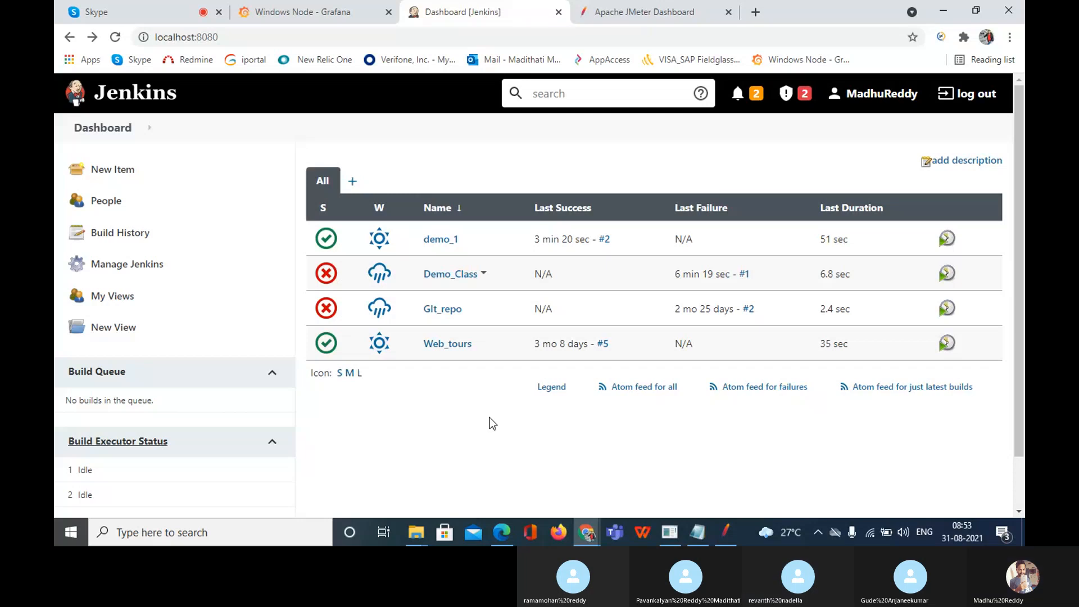
pyautogui.click(443, 241)
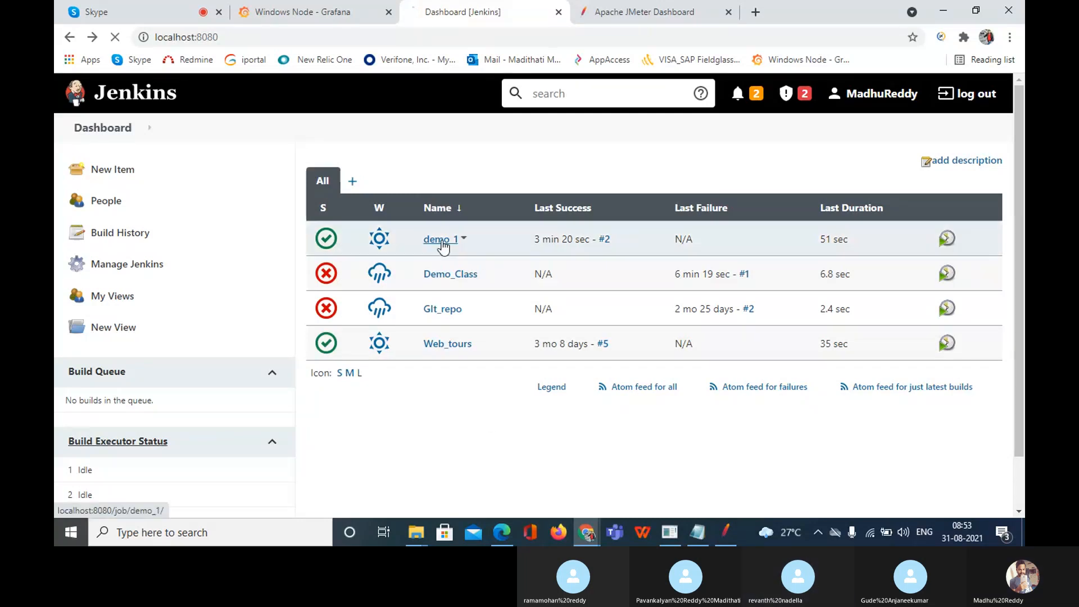
pyautogui.scroll(-2, 449, 306)
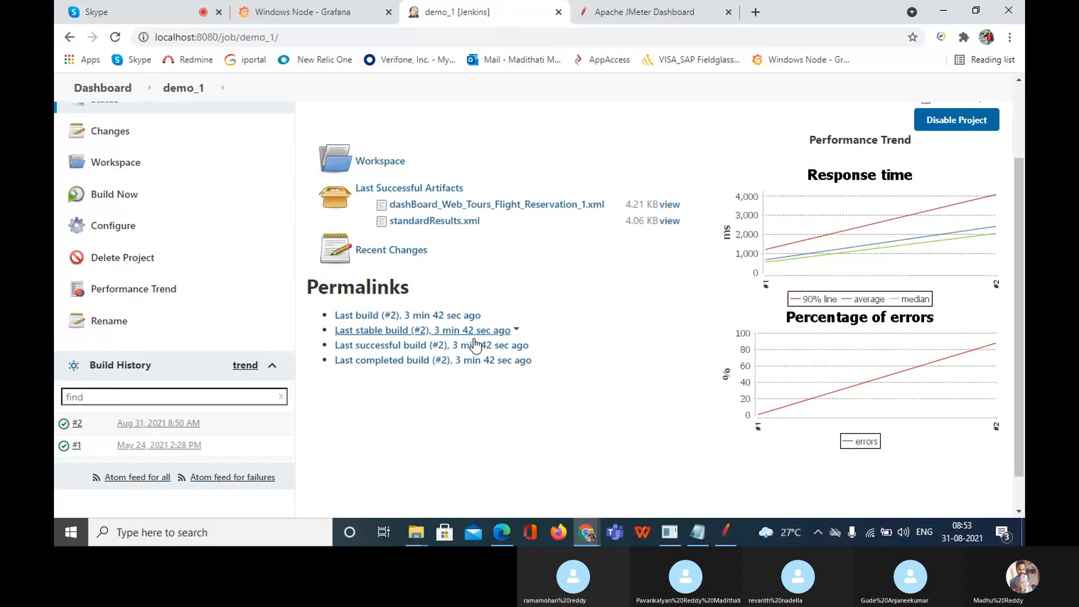
# Step: Open demo_1's Performance Trend and its last report, and examine the comparison with the previous build by URI
pyautogui.click(107, 293)
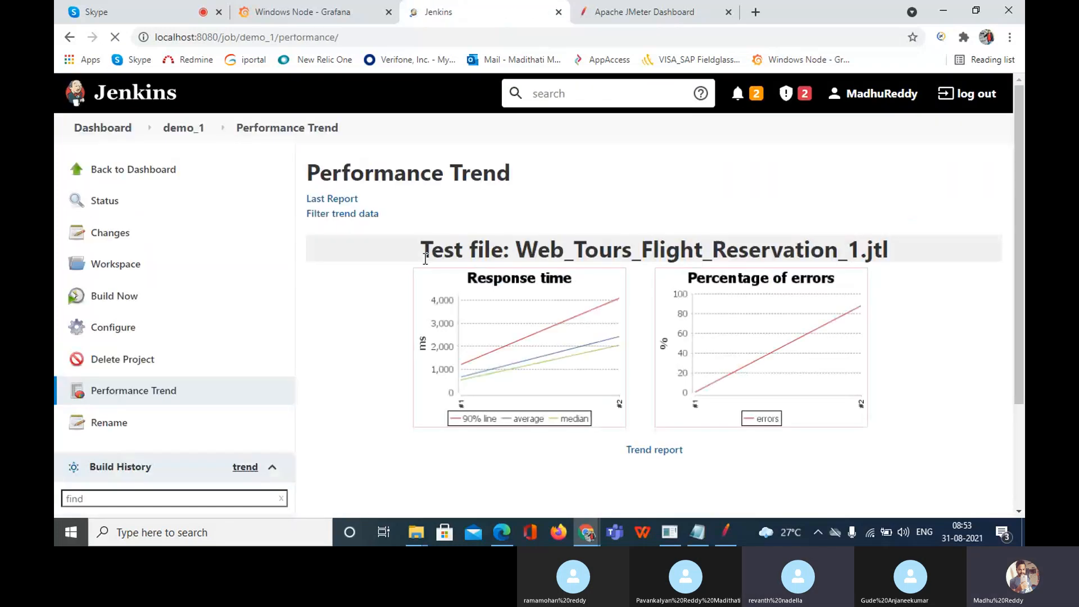
pyautogui.scroll(-3, 448, 429)
pyautogui.scroll(3, 448, 429)
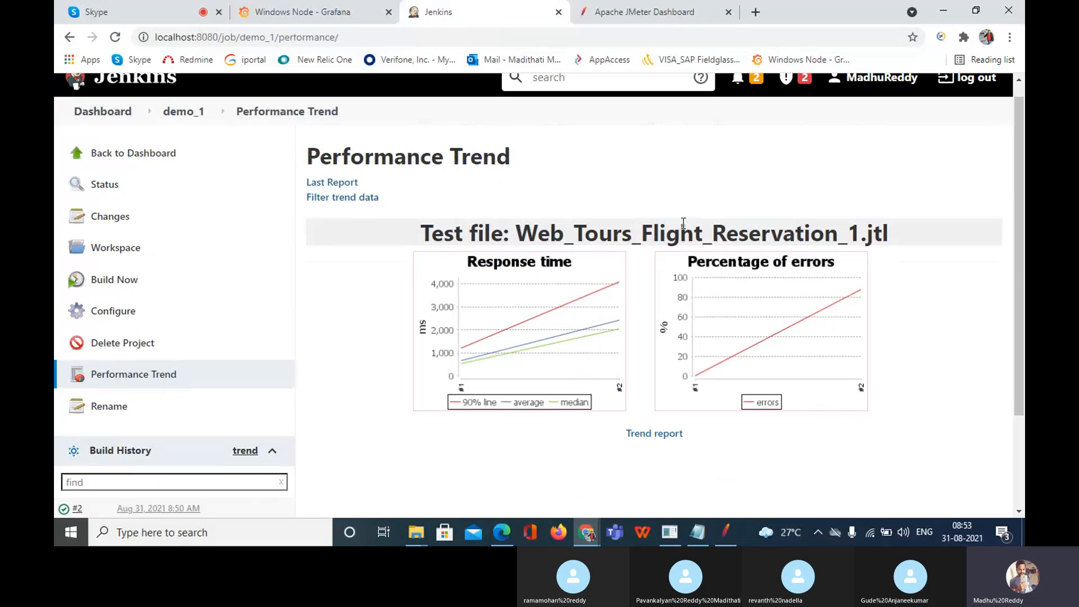
pyautogui.click(332, 182)
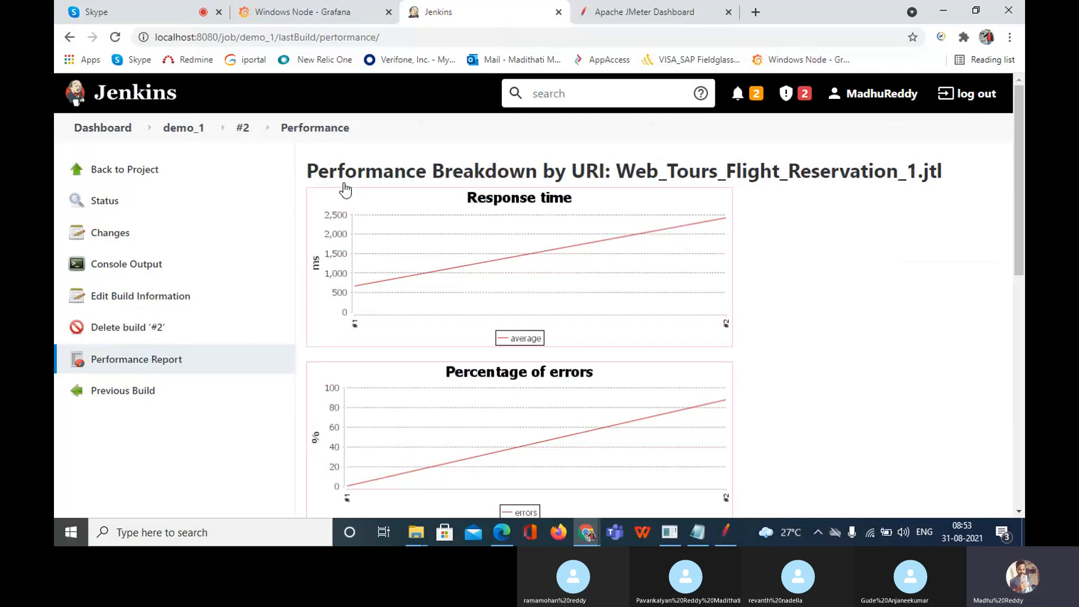
pyautogui.scroll(-6, 539, 351)
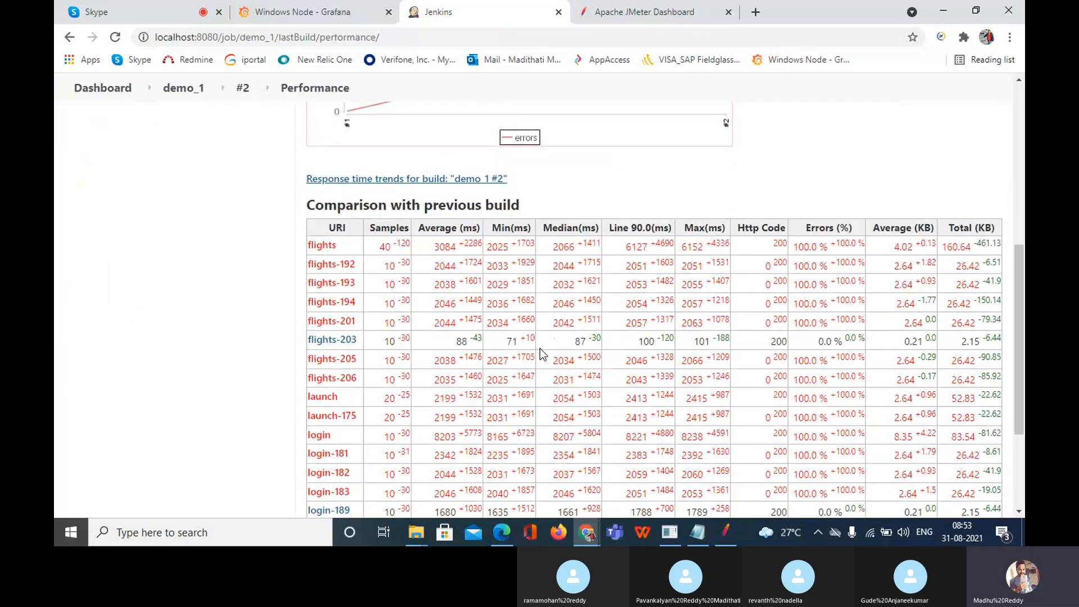
pyautogui.scroll(-2, 351, 163)
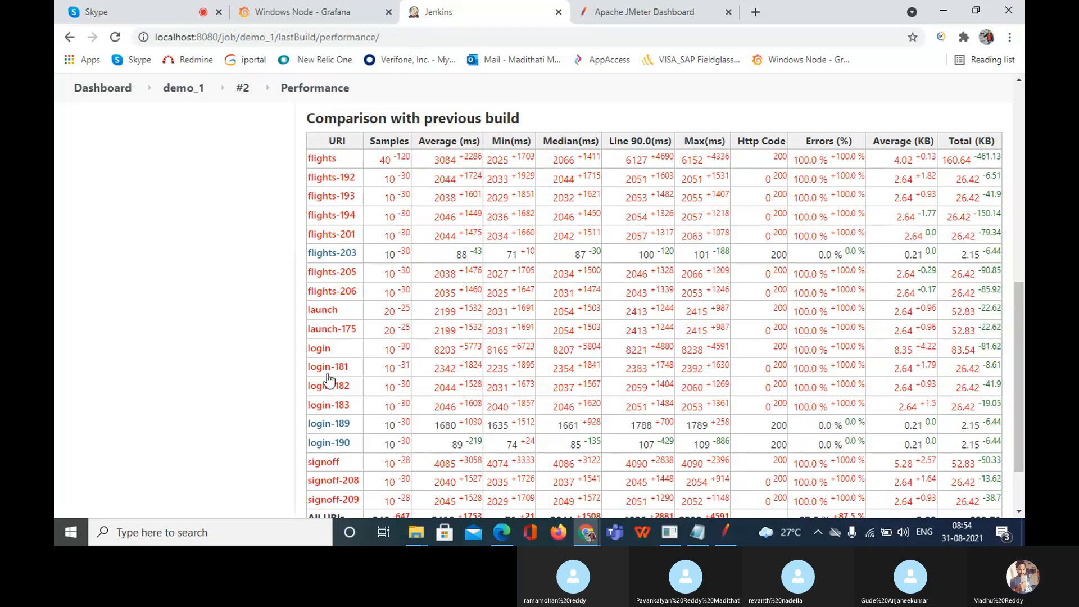
# Step: Check the API_practice.jmx results in JMeter, return to Jenkins and review the build comparison table down to the All URIs row
pyautogui.click(726, 534)
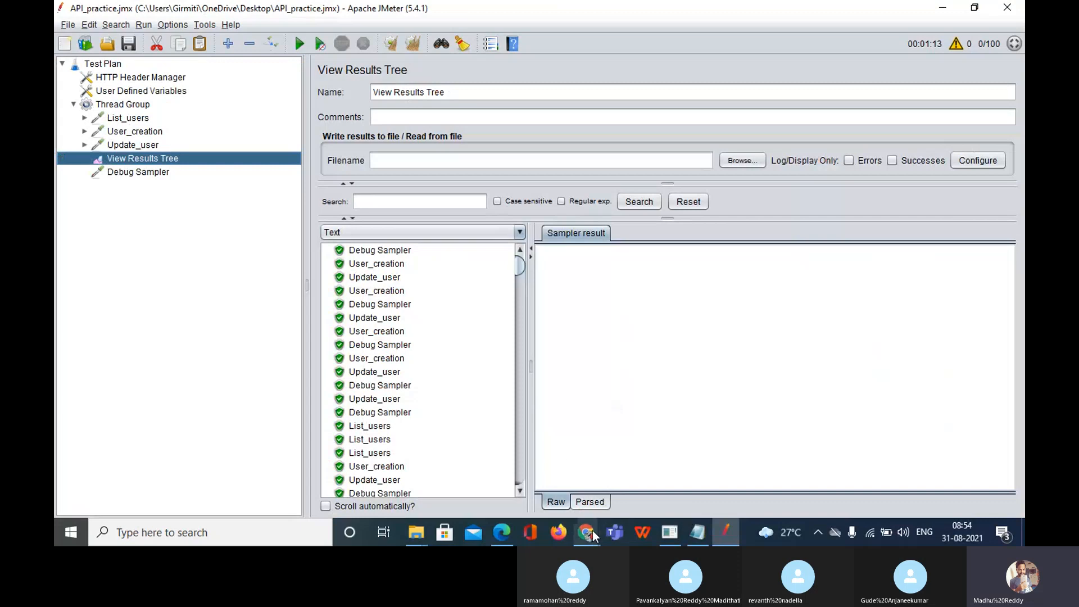
pyautogui.moveTo(593, 534)
pyautogui.click(549, 480)
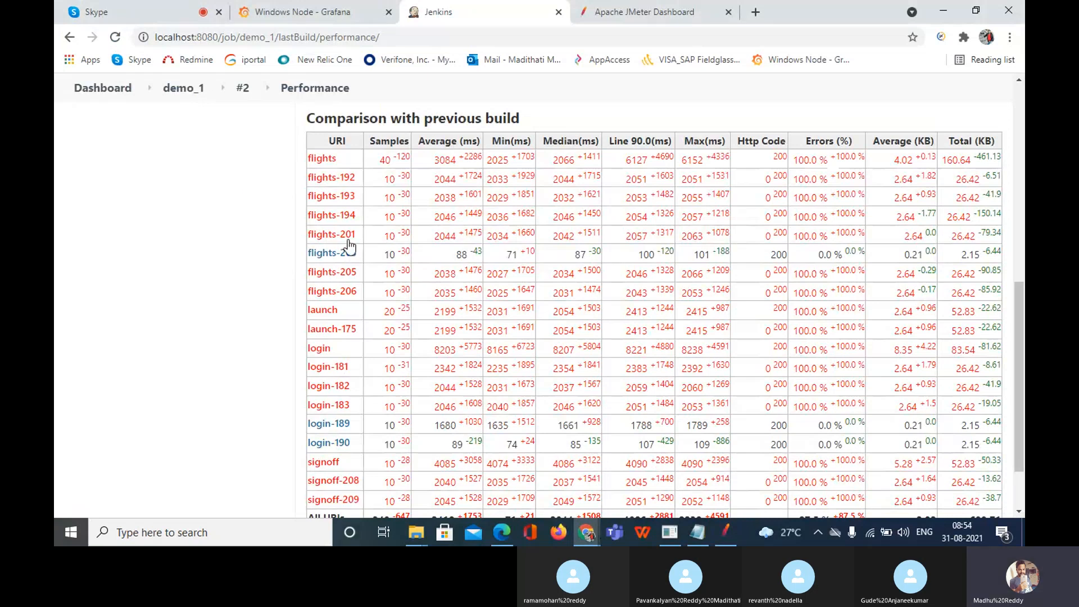
pyautogui.scroll(-3, 352, 366)
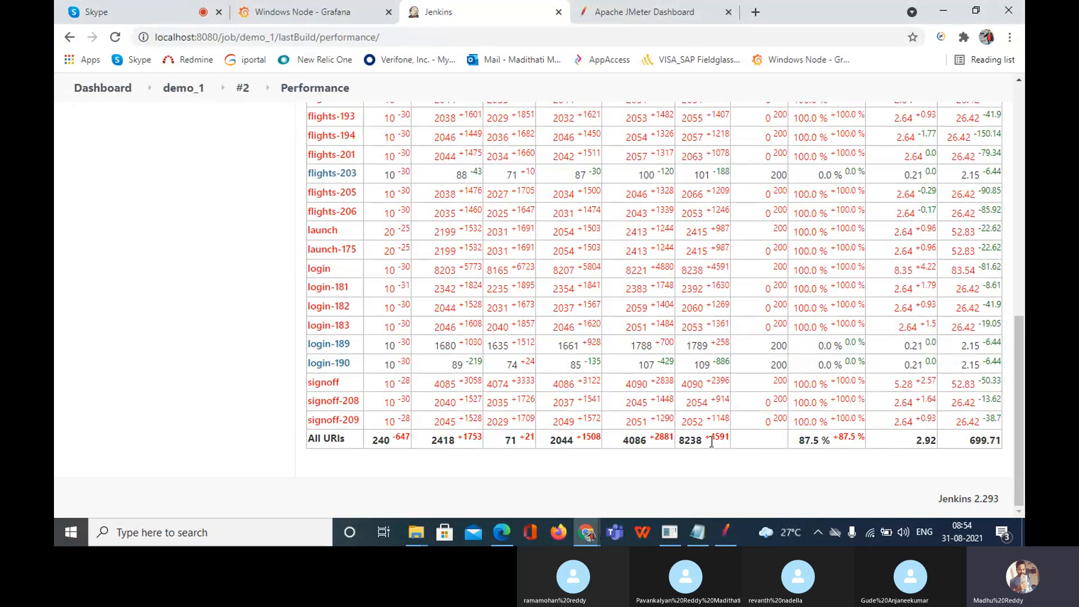
pyautogui.scroll(3, 631, 427)
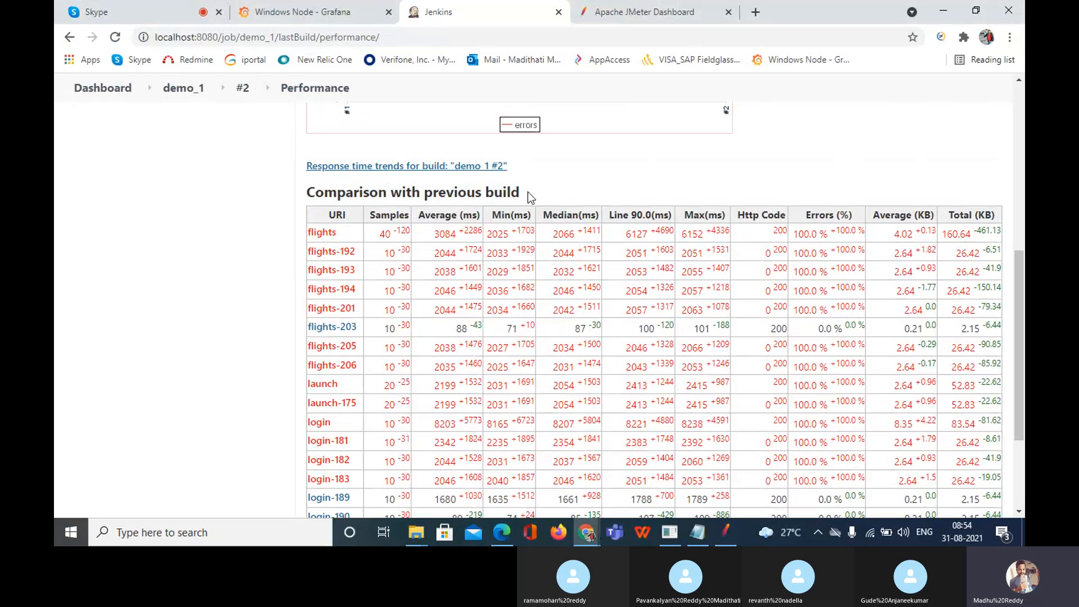
pyautogui.moveTo(528, 191); pyautogui.dragTo(310, 196)
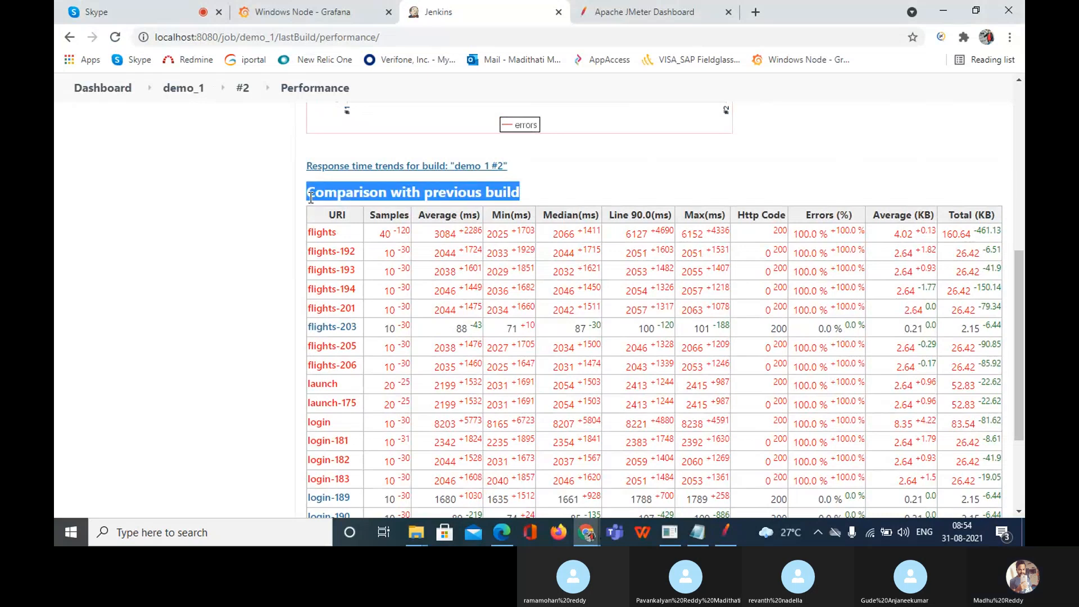
pyautogui.click(571, 179)
pyautogui.scroll(1, 571, 179)
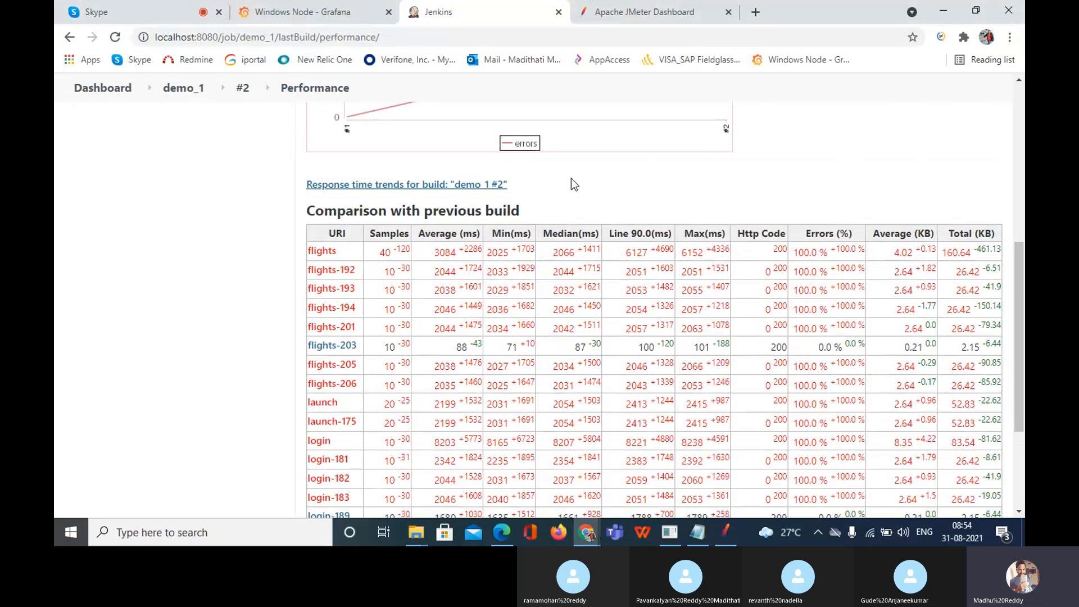
pyautogui.scroll(10, 573, 185)
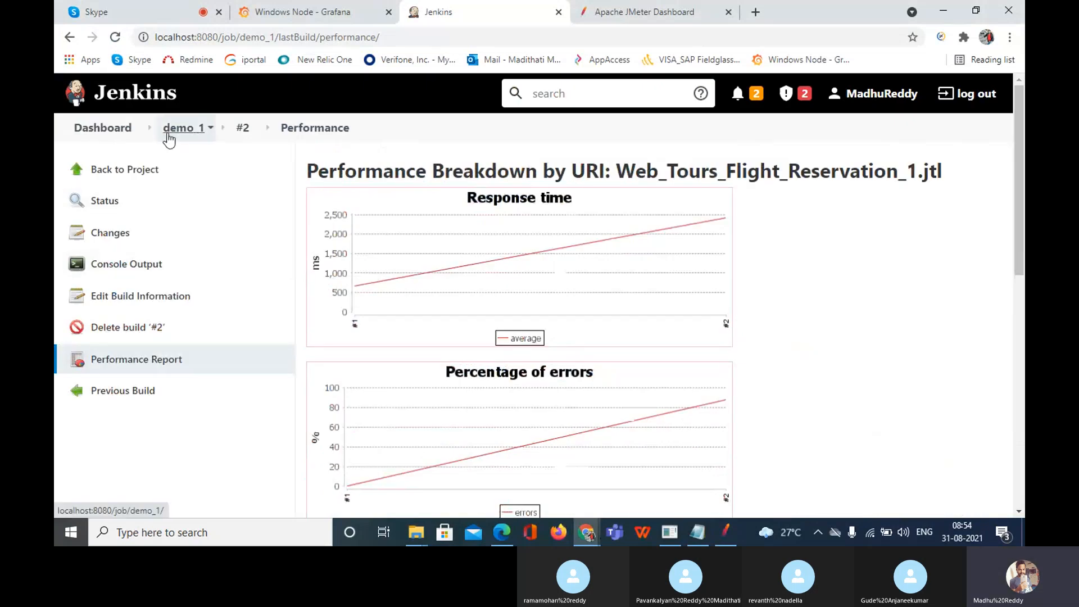
# Step: Go back to the demo_1 project, view its build history and reopen the last report from the Performance Trend
pyautogui.click(178, 133)
pyautogui.scroll(-3, 225, 380)
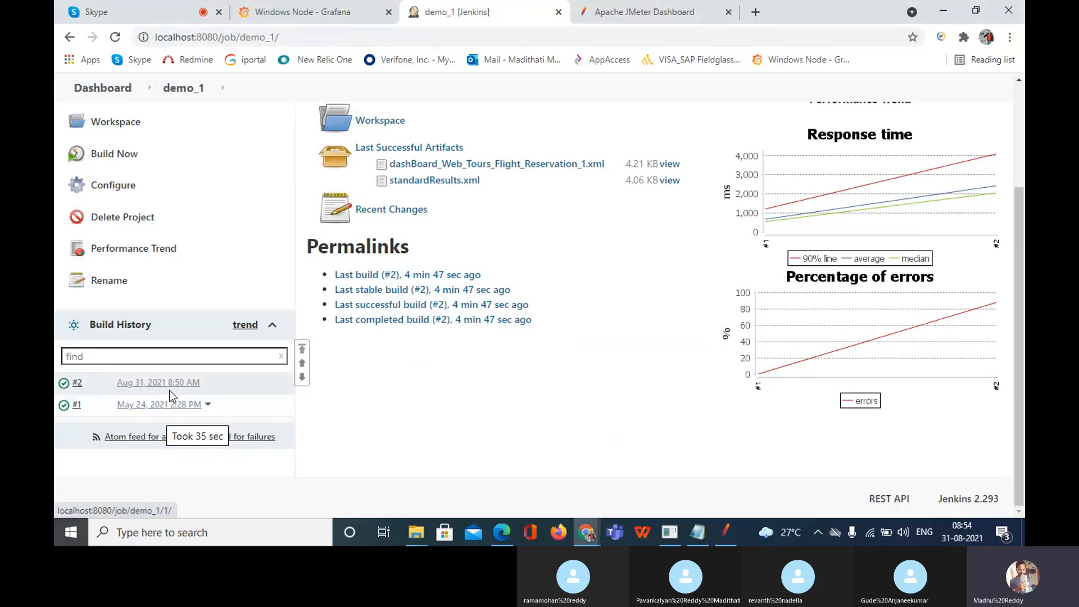
pyautogui.click(136, 248)
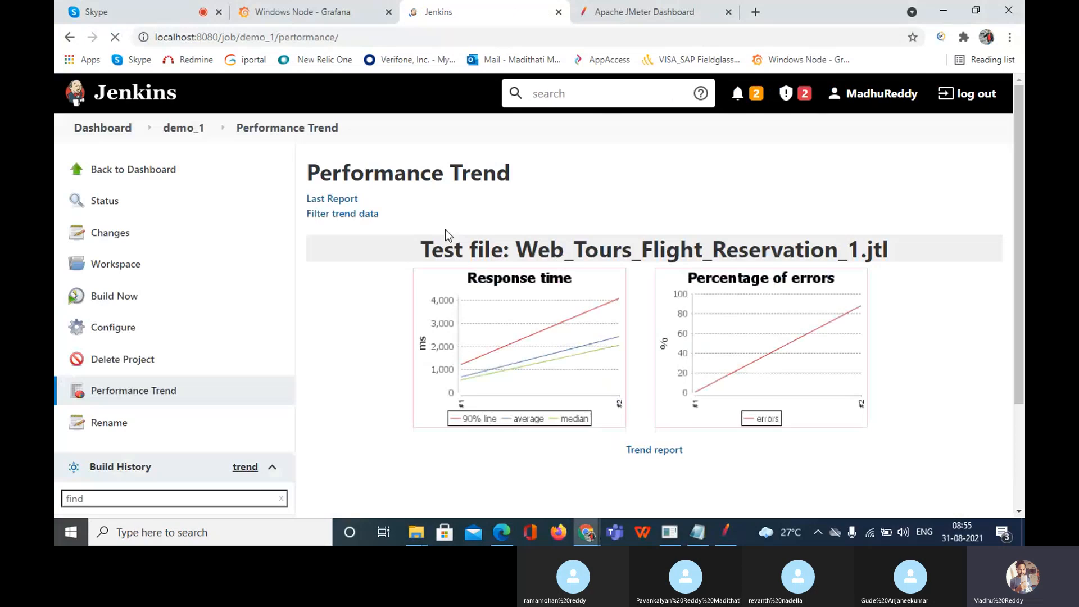
pyautogui.click(336, 199)
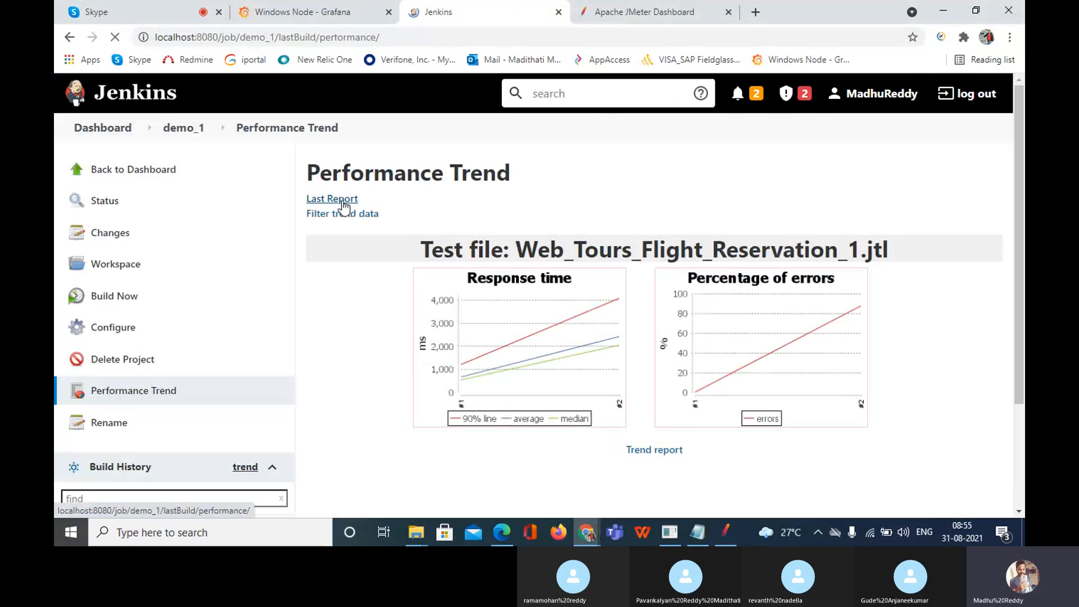
pyautogui.scroll(-3, 466, 326)
pyautogui.scroll(-5, 467, 333)
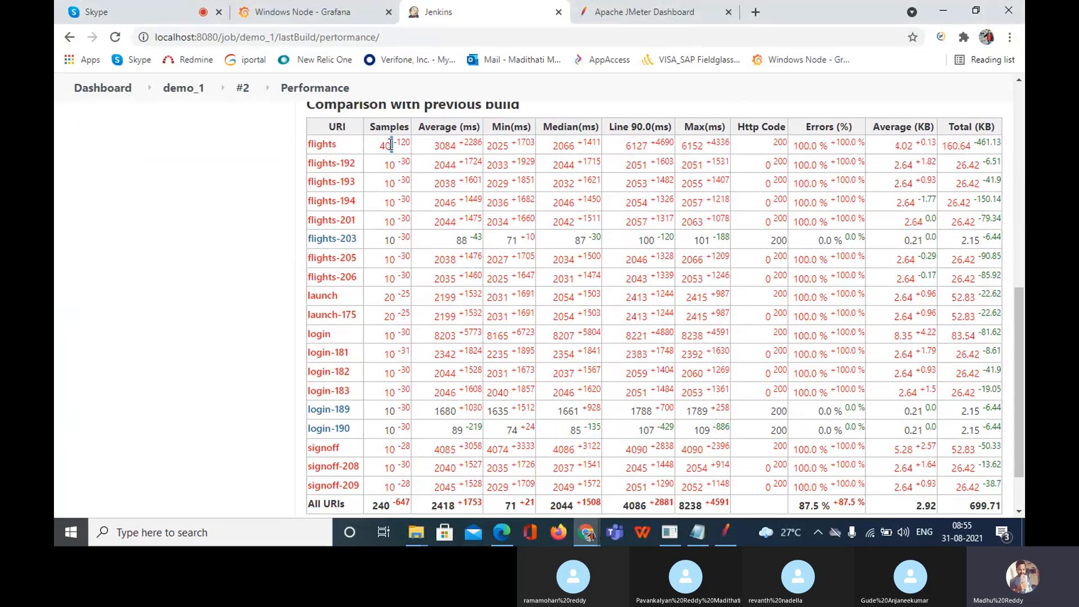
# Step: Examine the sample counts and average times of the flights and flights-192 rows against the previous build
pyautogui.moveTo(394, 145); pyautogui.dragTo(376, 151)
pyautogui.moveTo(410, 144); pyautogui.dragTo(369, 148)
pyautogui.click(391, 147)
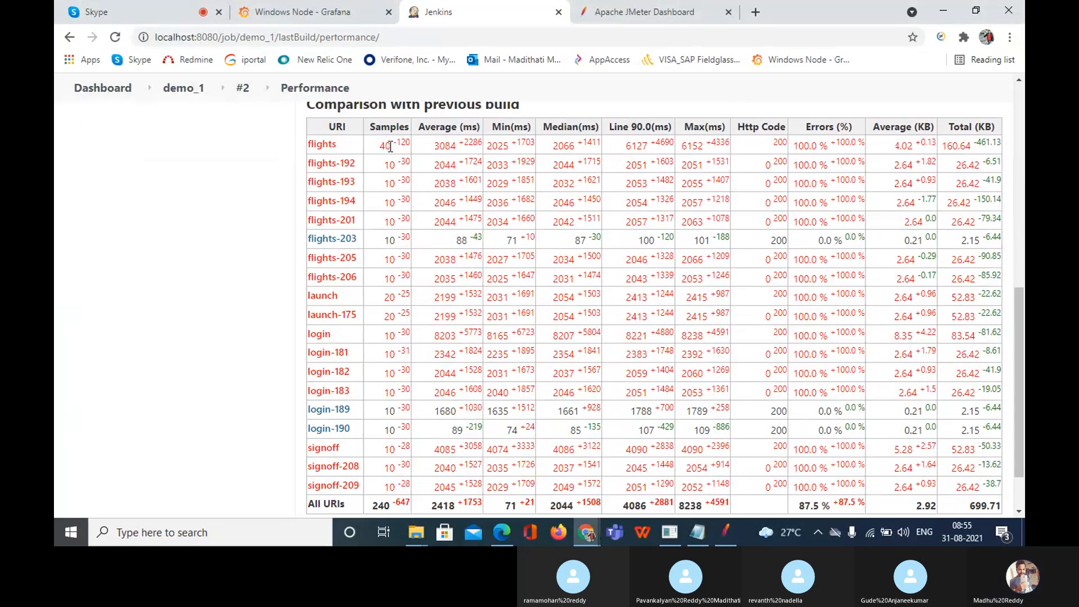
pyautogui.moveTo(392, 147); pyautogui.dragTo(387, 147)
pyautogui.click(386, 146)
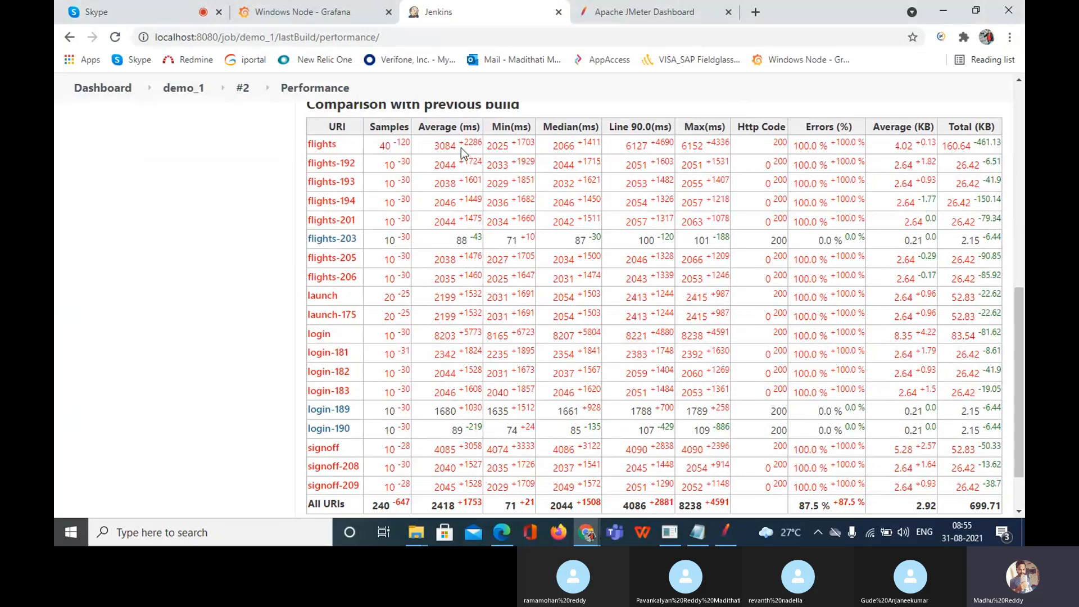
pyautogui.moveTo(458, 146); pyautogui.dragTo(436, 143)
pyautogui.moveTo(403, 163); pyautogui.dragTo(398, 162)
pyautogui.scroll(8, 404, 324)
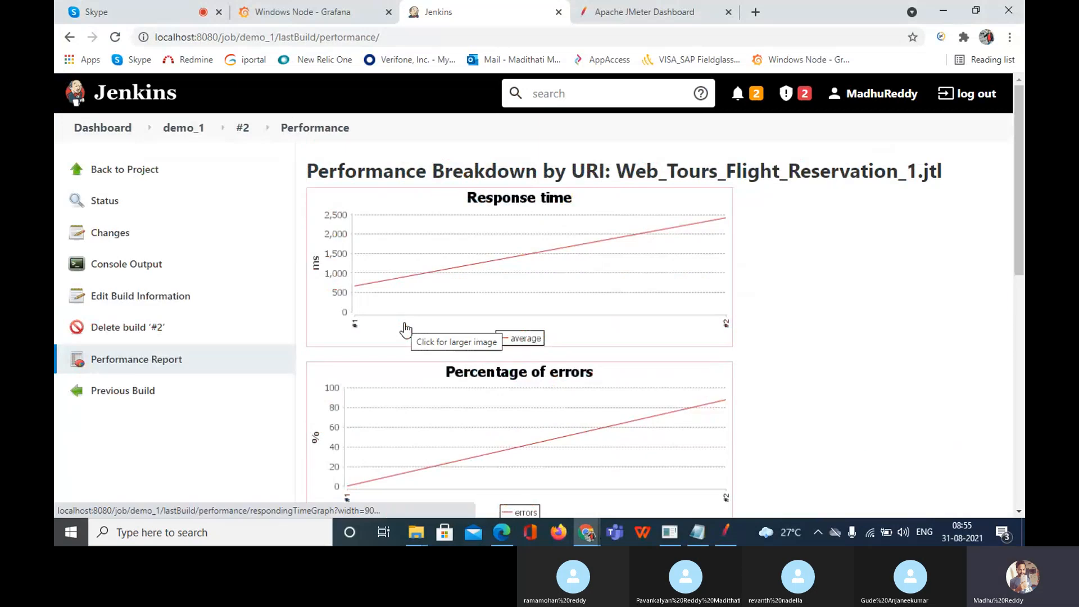
# Step: Open the console output of demo_1 build #2 and read through the JMeter run log
pyautogui.click(403, 43)
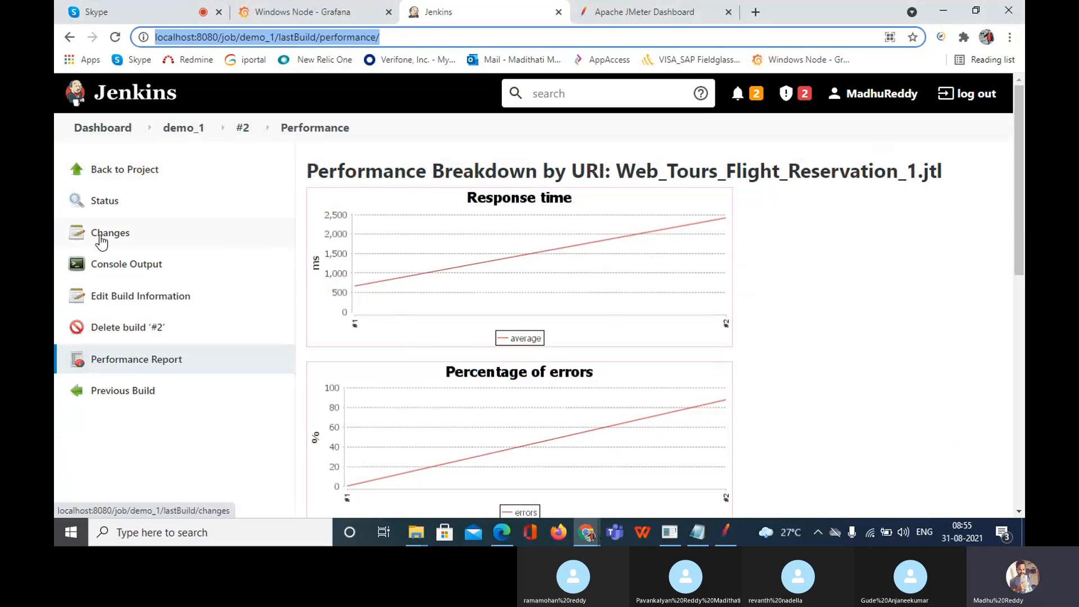
pyautogui.click(114, 272)
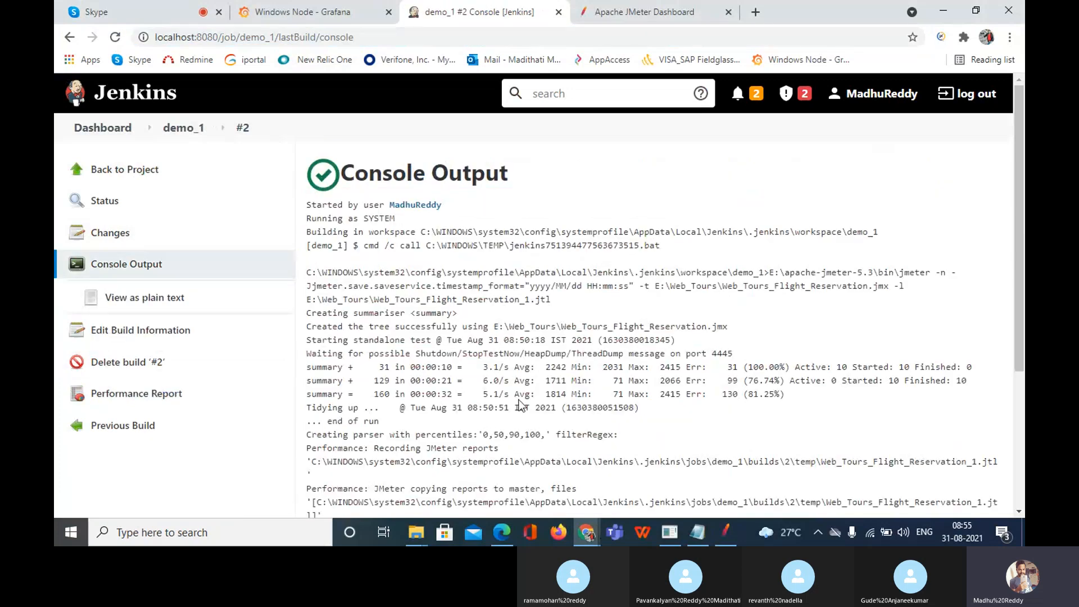
pyautogui.scroll(-5, 520, 400)
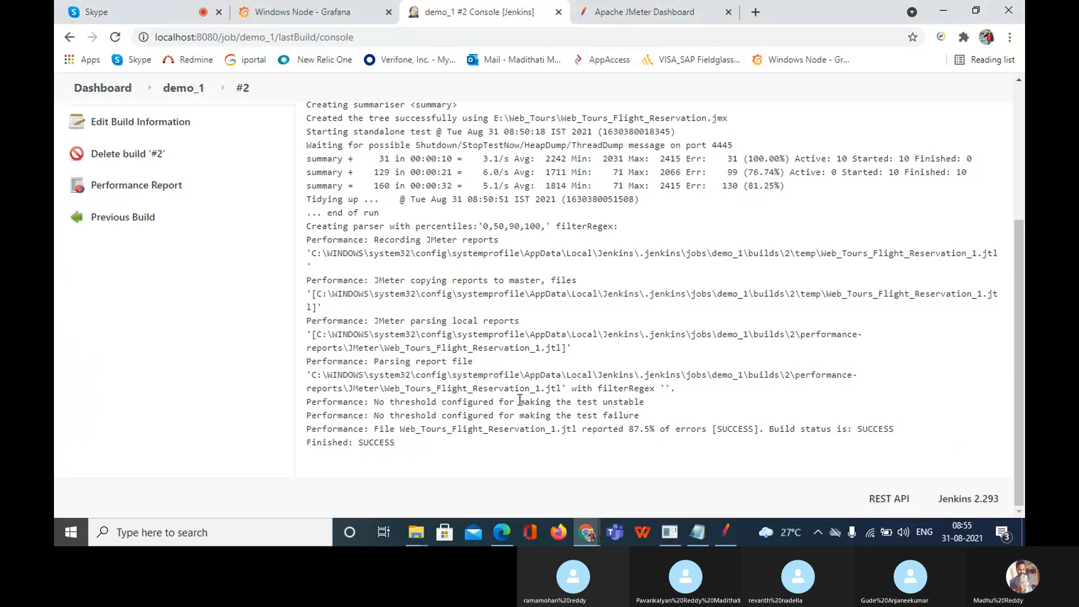
pyautogui.scroll(5, 437, 468)
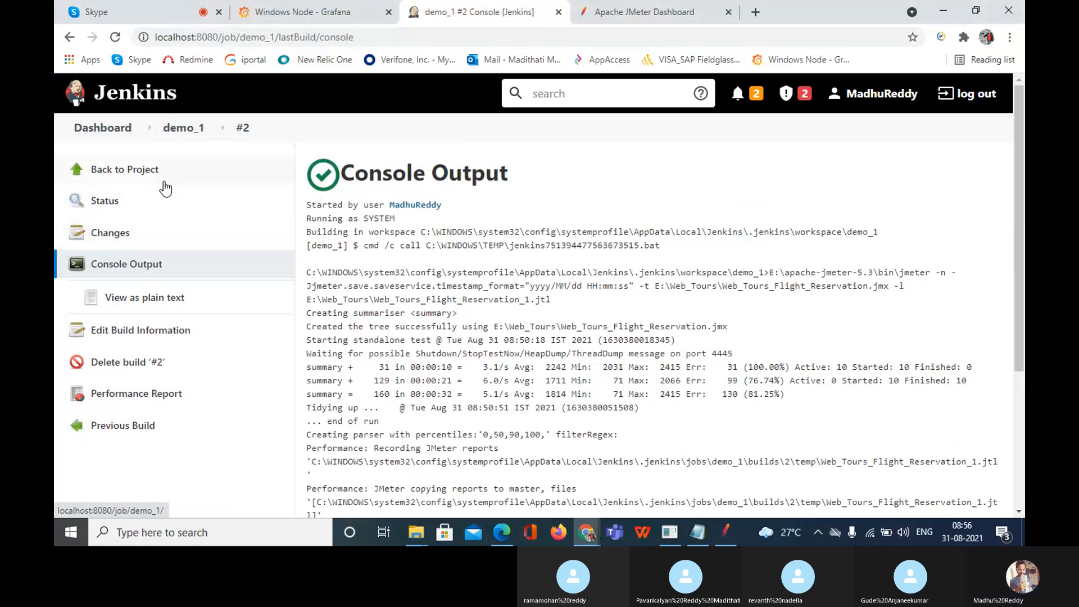
# Step: Return to the demo_1 project, review its permalinks and build history, open its Performance Trend, and switch to the Skype meeting
pyautogui.click(188, 134)
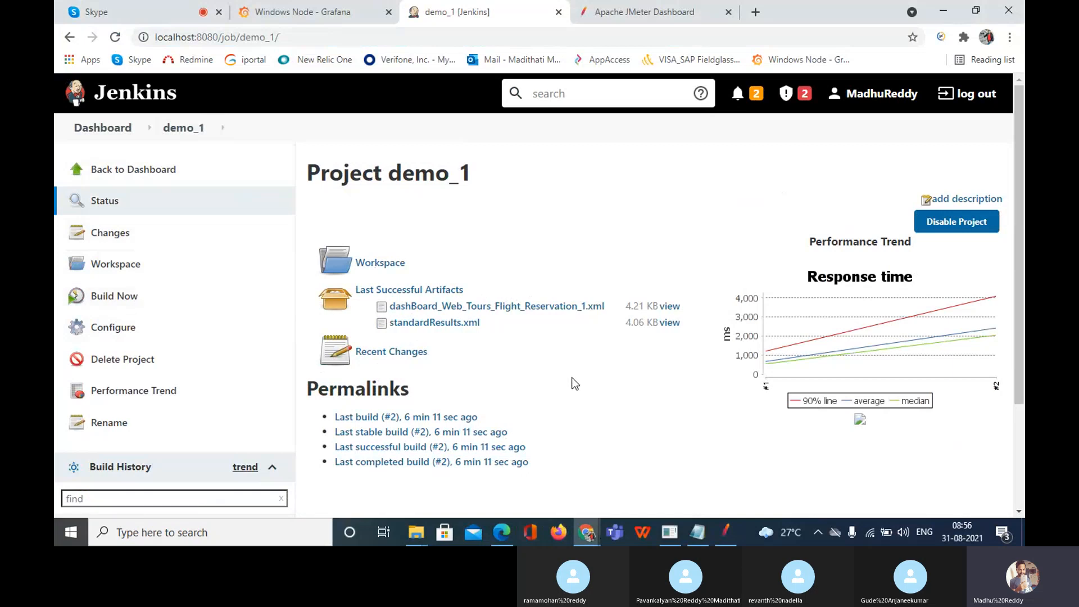
pyautogui.scroll(-2, 202, 376)
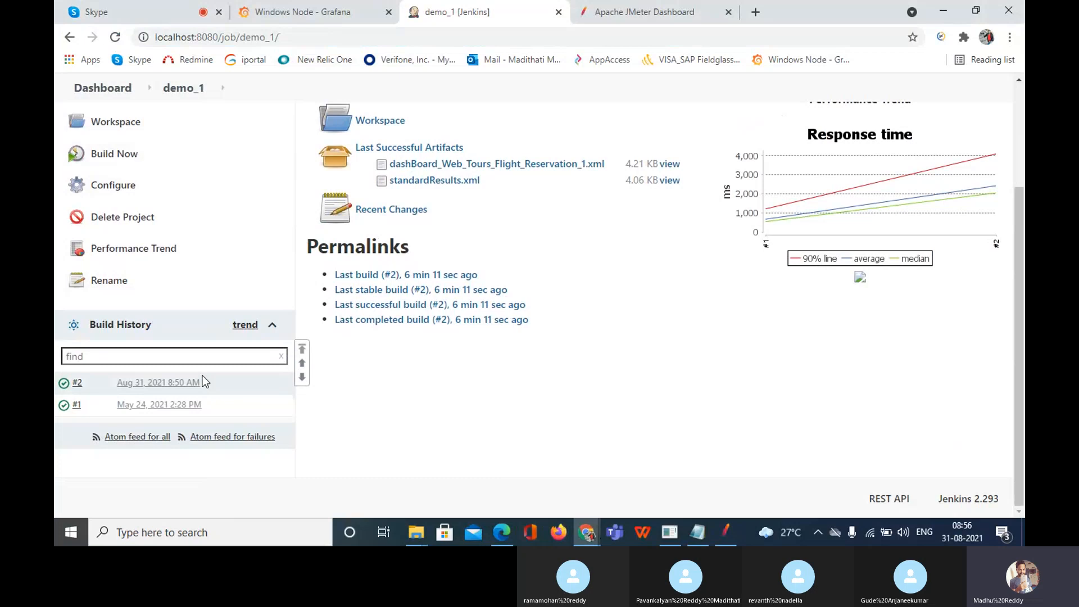
pyautogui.scroll(2, 490, 435)
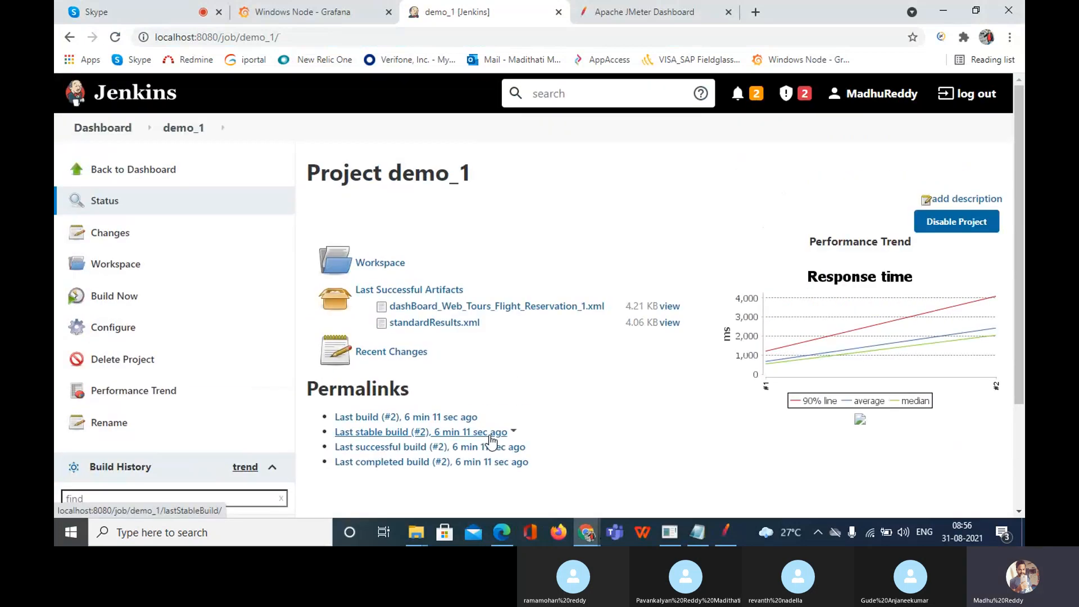
pyautogui.scroll(-2, 490, 435)
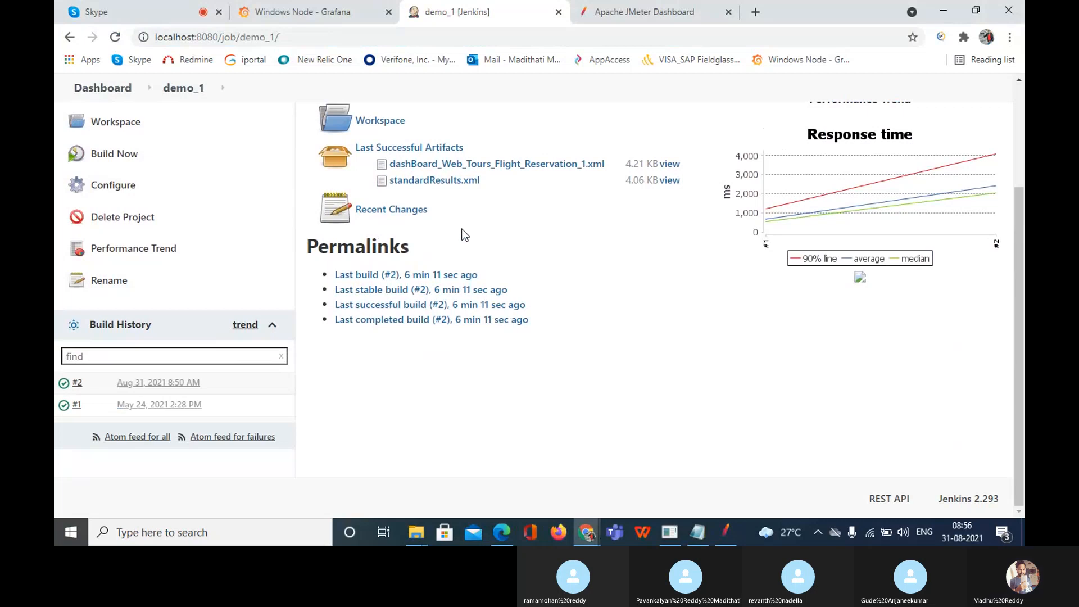
pyautogui.click(123, 250)
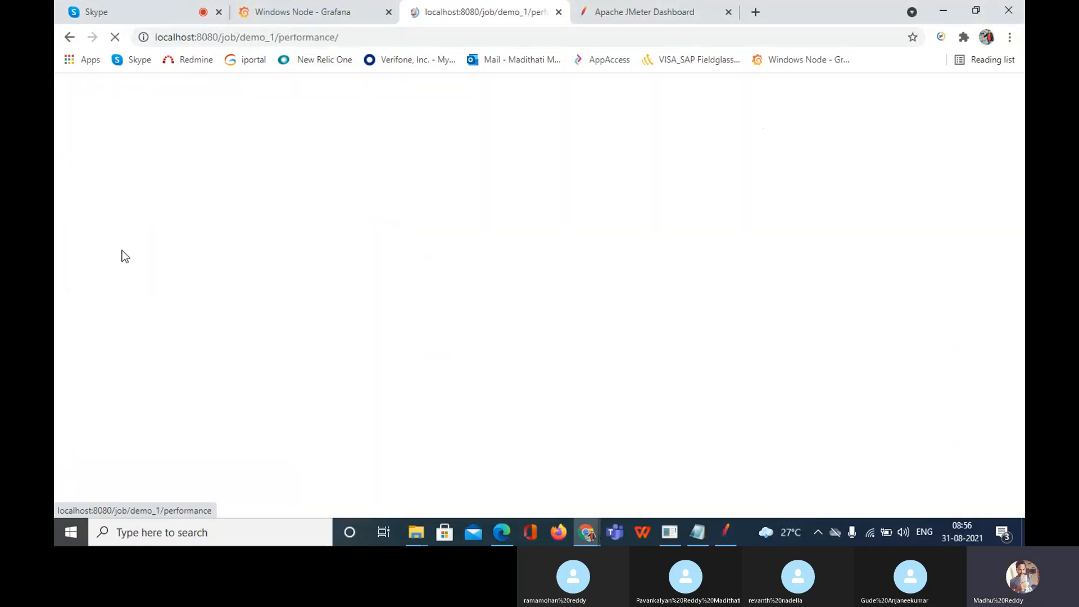
pyautogui.click(118, 18)
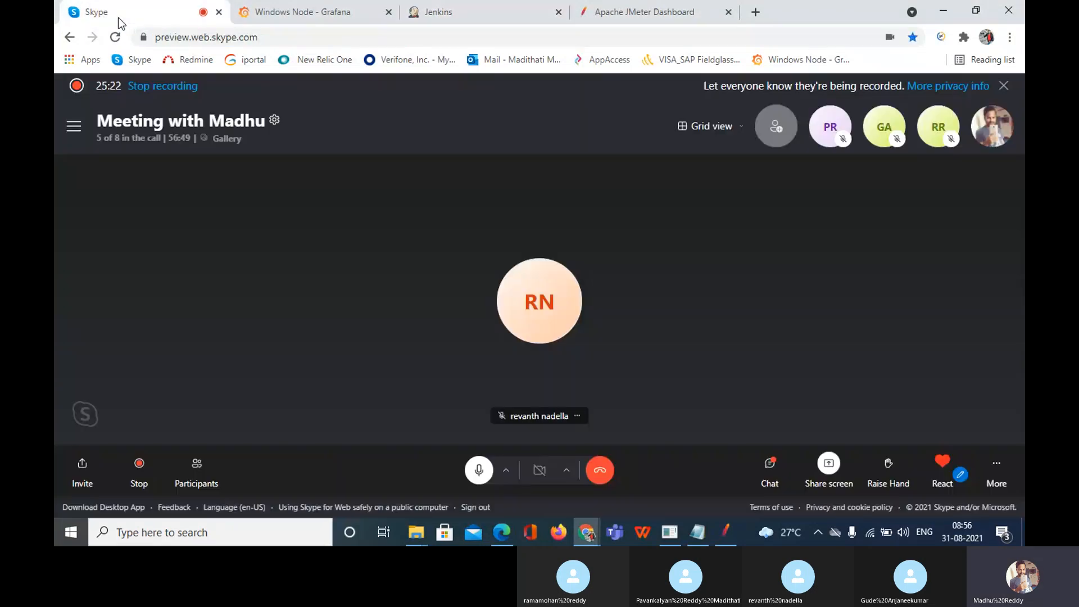